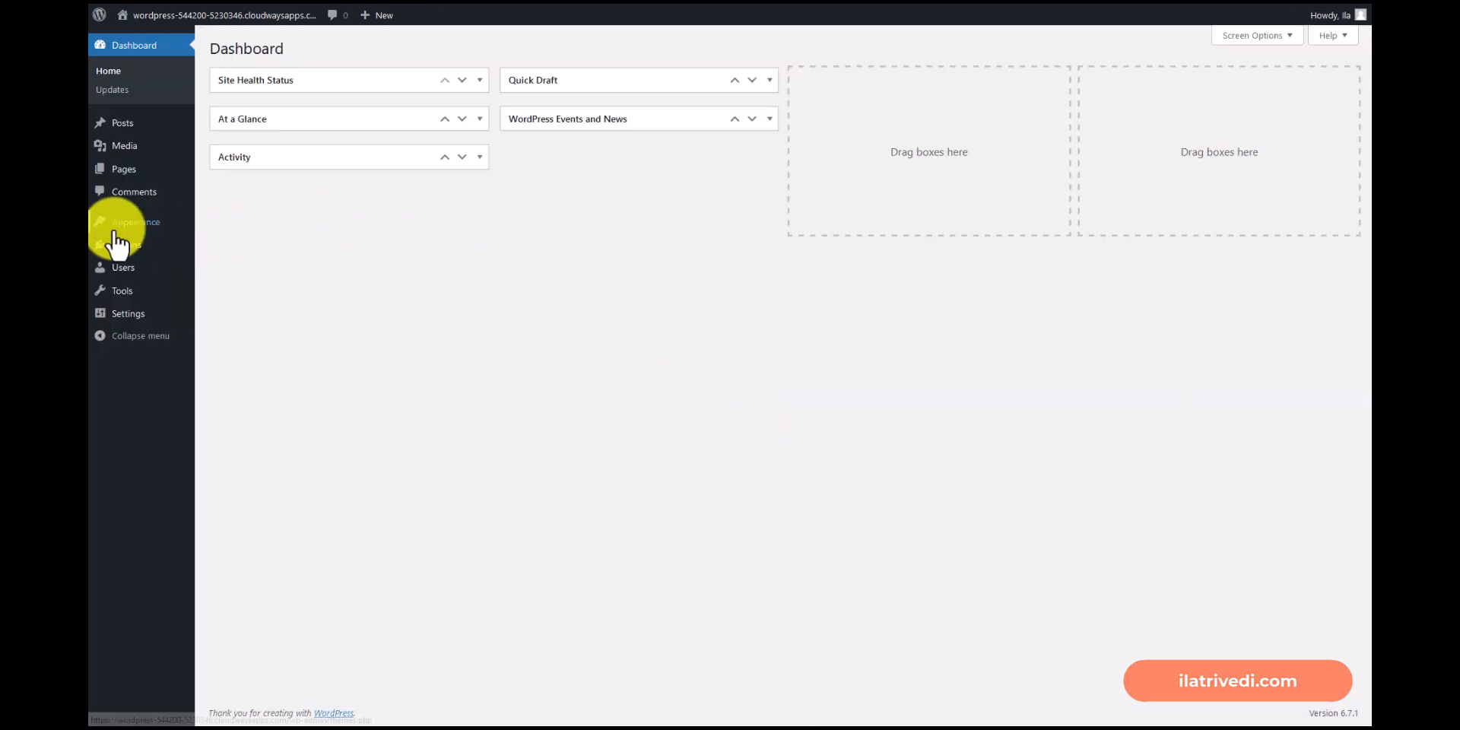
Open the list of themes installed on the site to check which one is active.
{"action": "mouse_move", "coordinate": [143, 230]}
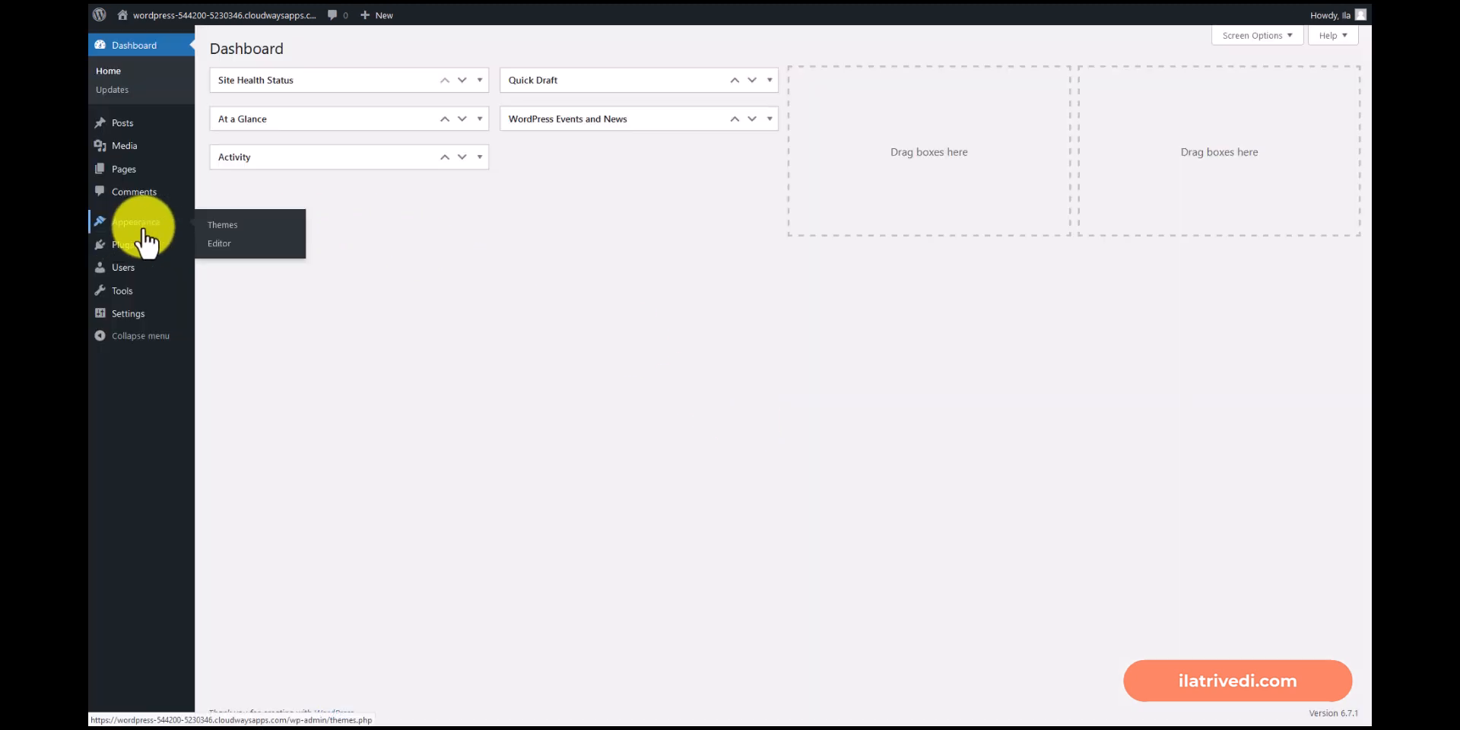
{"action": "left_click", "coordinate": [245, 227]}
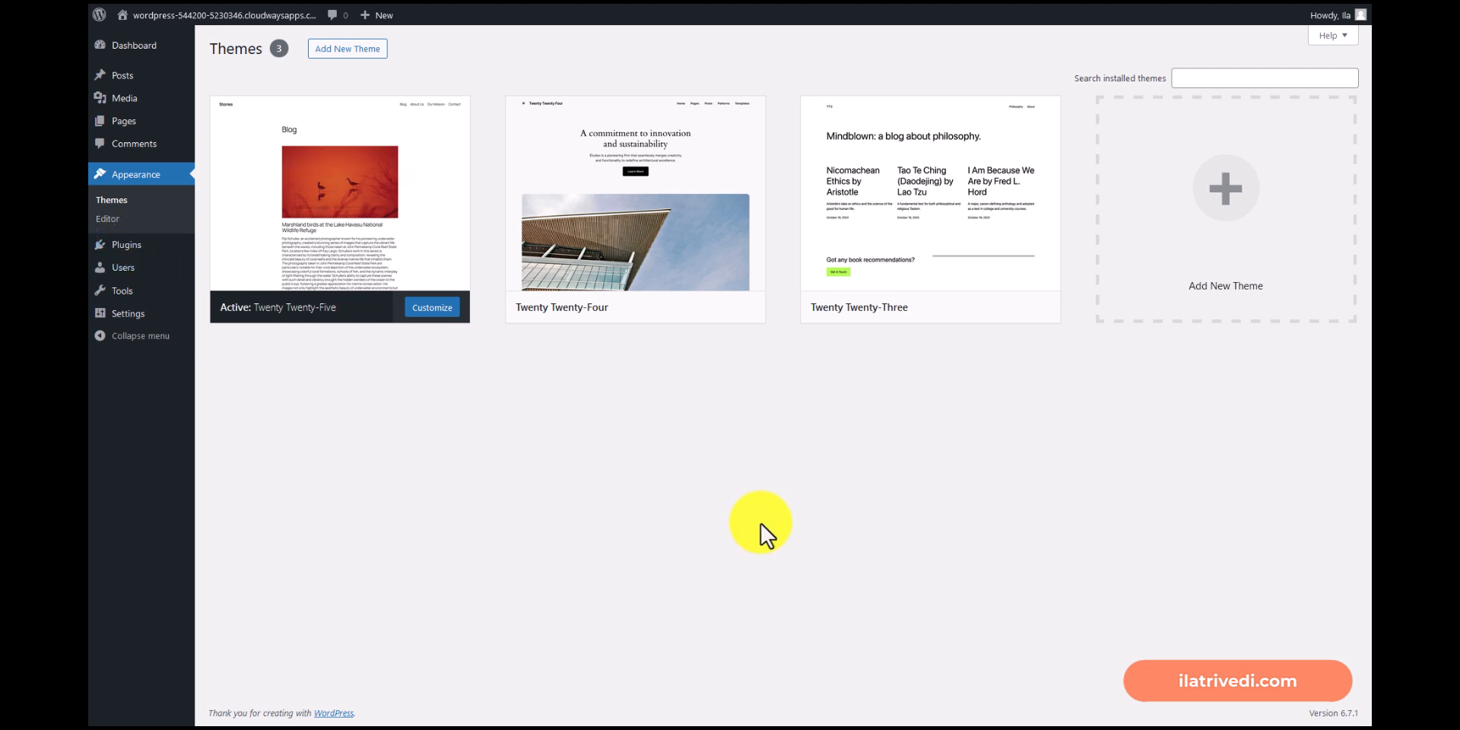
Find the Elementor Website Builder plugin by searching for "elementor", and install and activate it.
{"action": "left_click", "coordinate": [150, 254]}
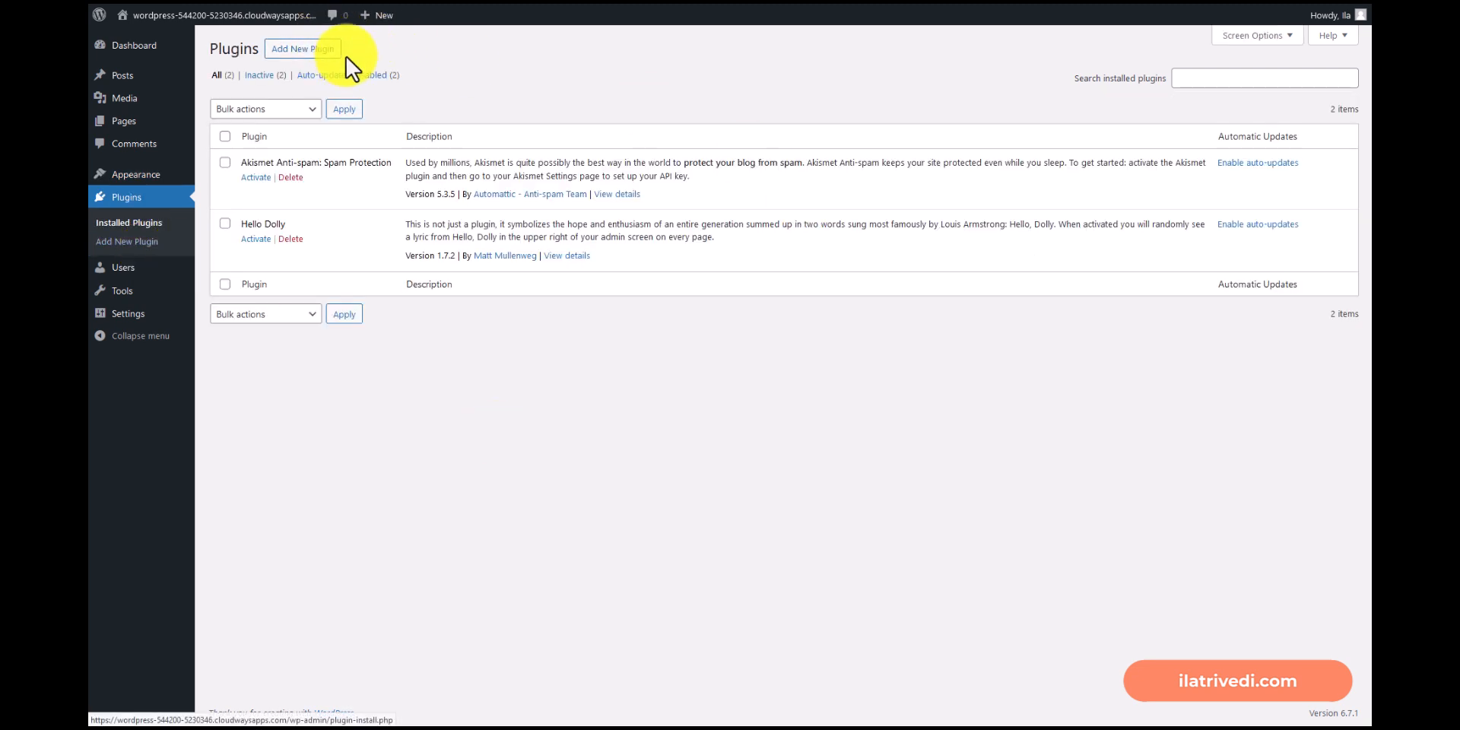
{"action": "left_click", "coordinate": [317, 51]}
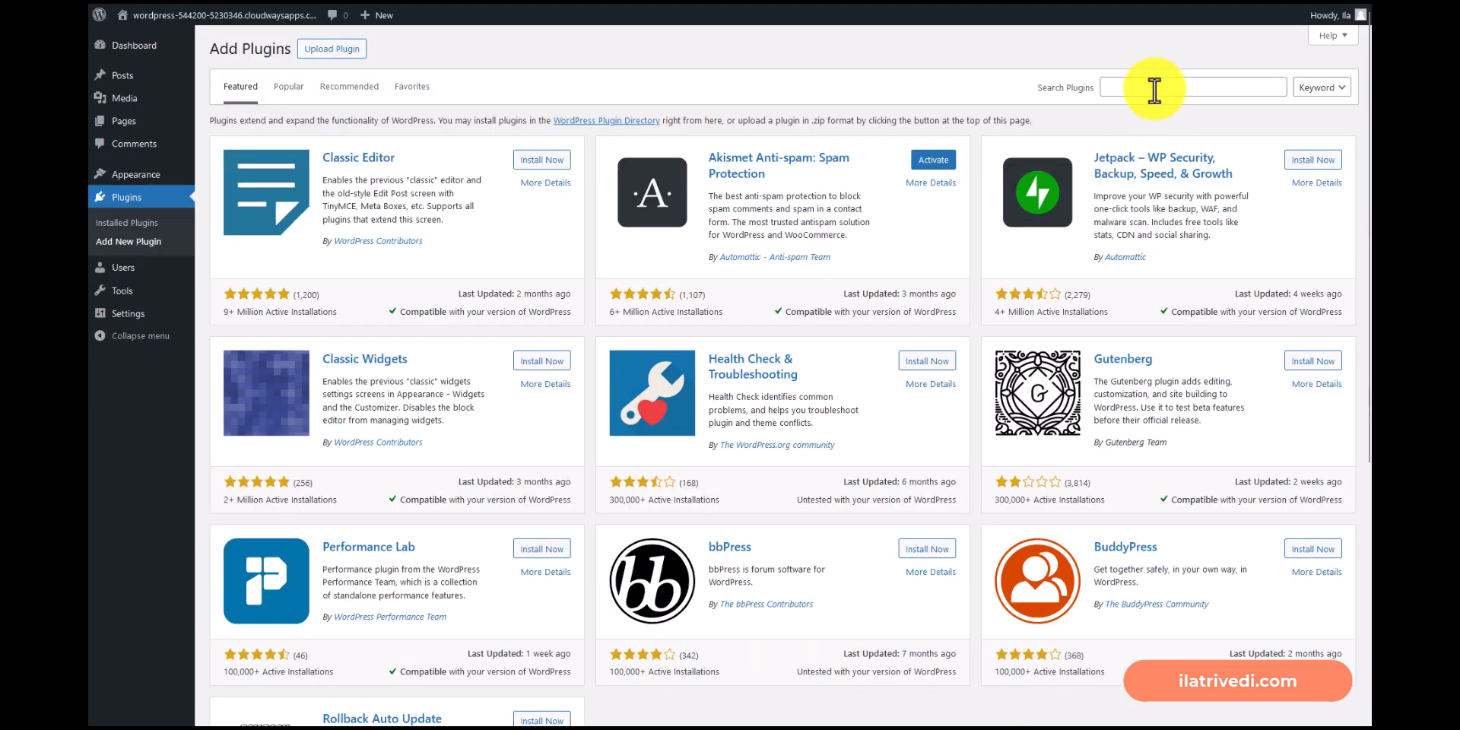
{"action": "left_click", "coordinate": [1239, 90]}
{"action": "type", "text": "elementor"}
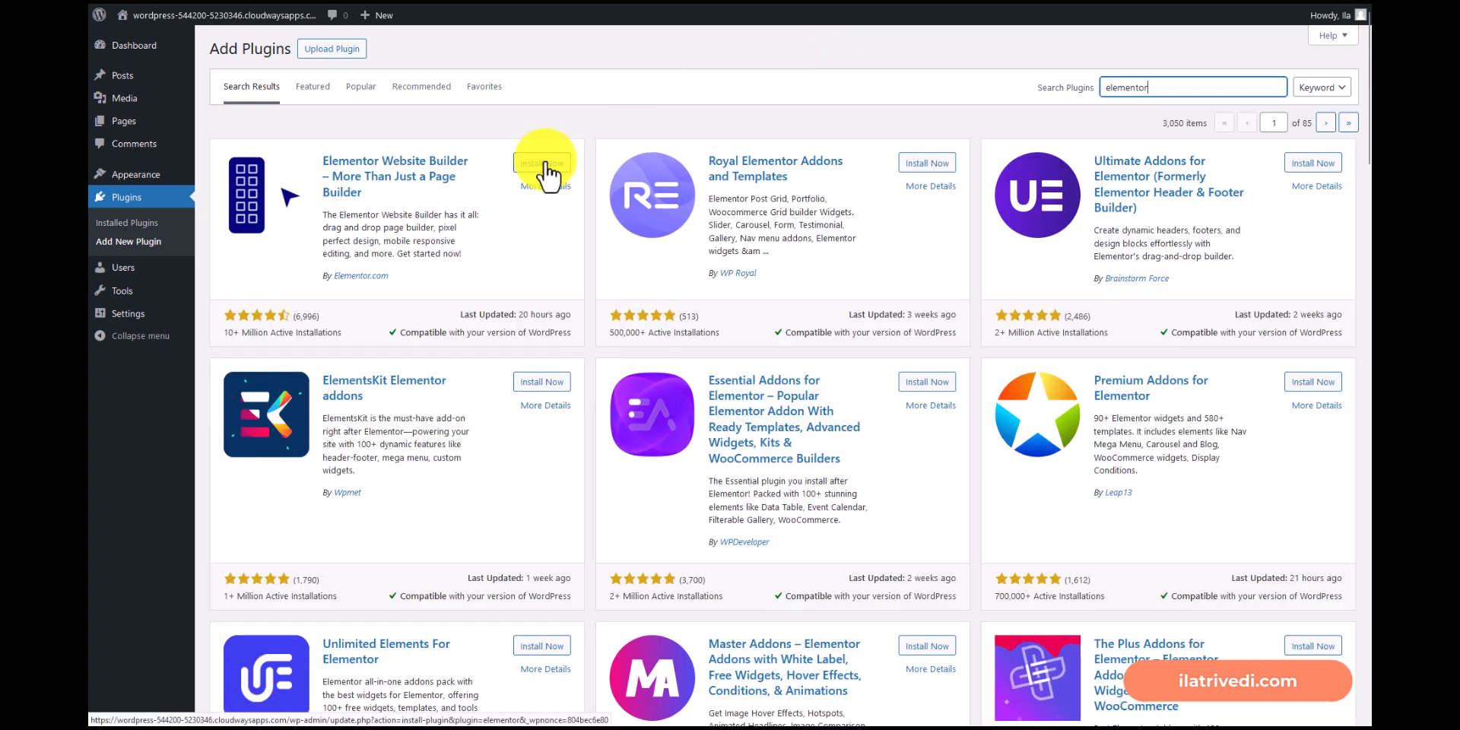
{"action": "left_click", "coordinate": [543, 164]}
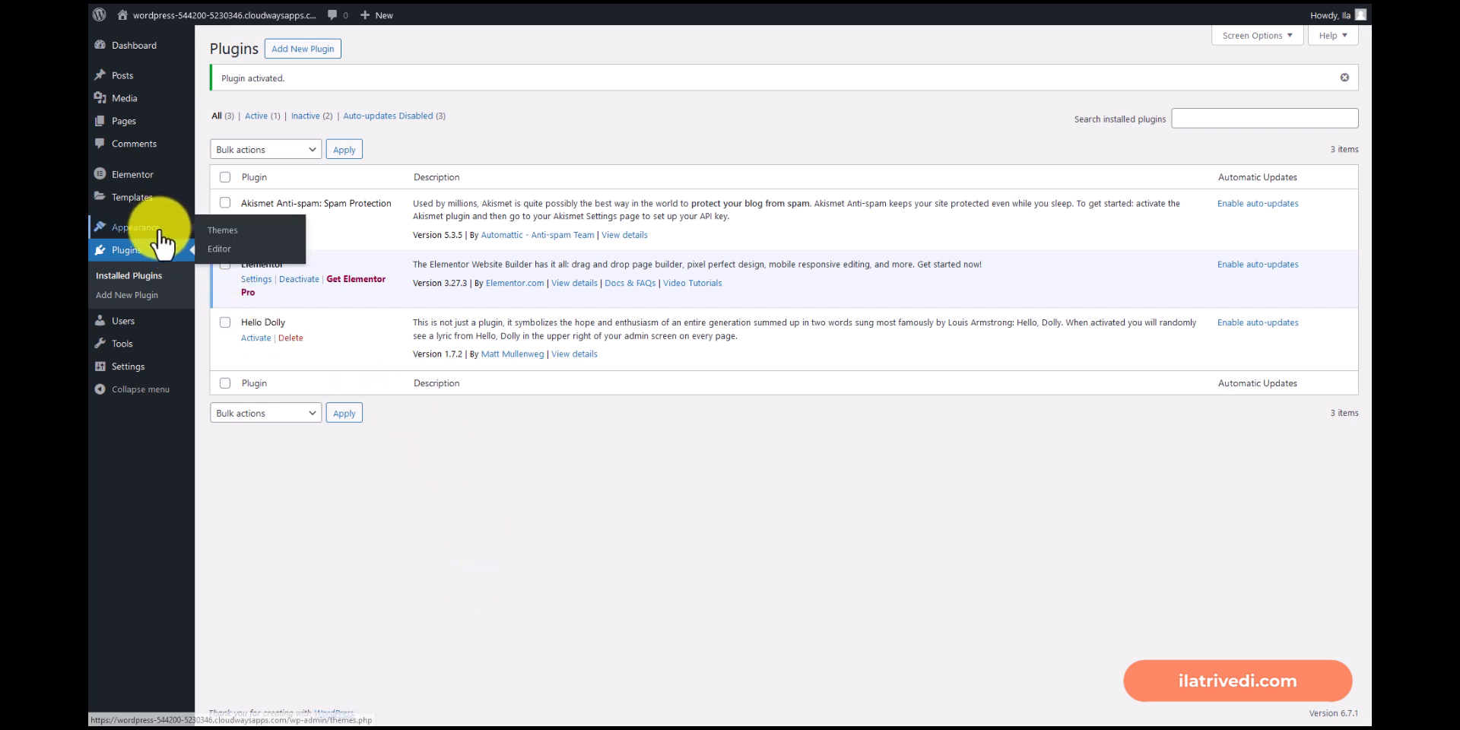
Add the Hello Elementor theme from the theme directory, activate it, and reload the live site.
{"action": "mouse_move", "coordinate": [160, 237]}
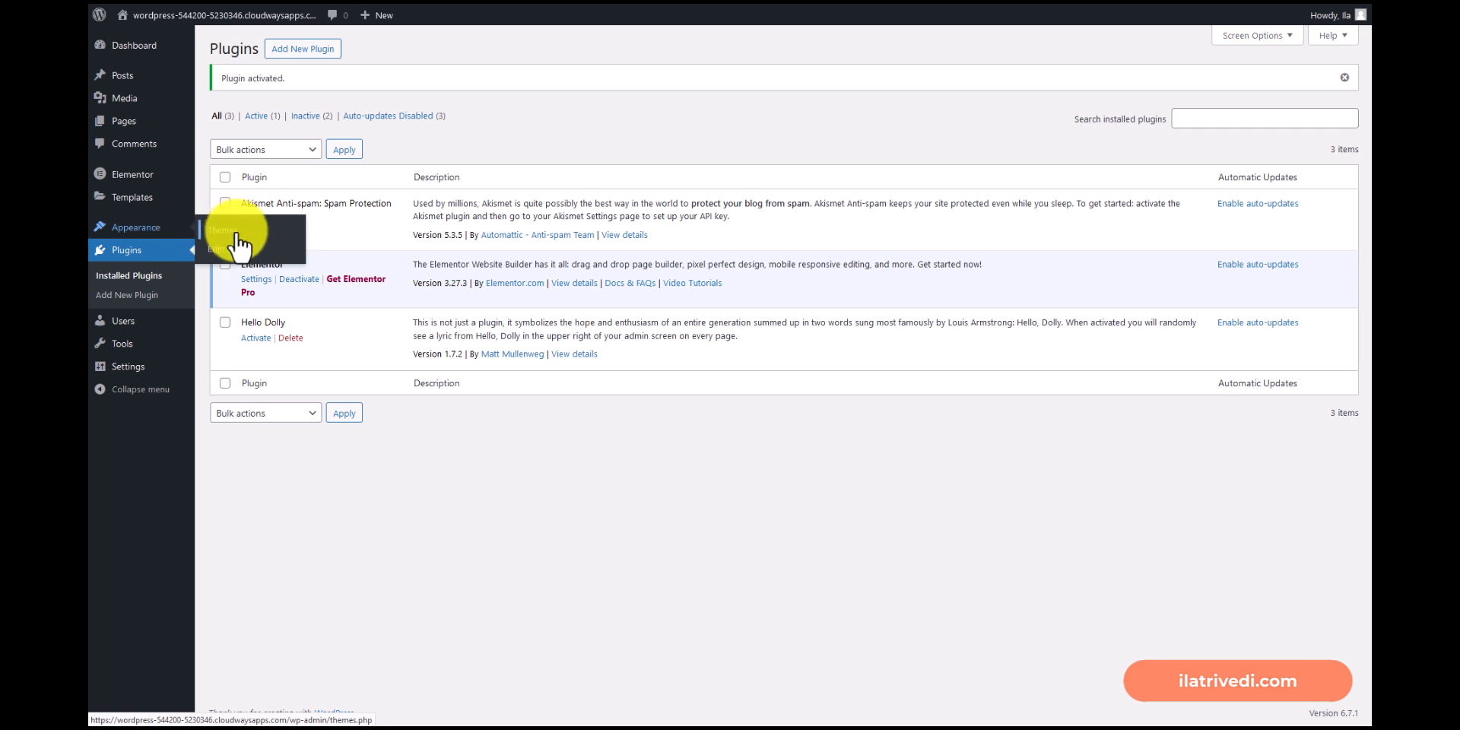
{"action": "left_click", "coordinate": [231, 229]}
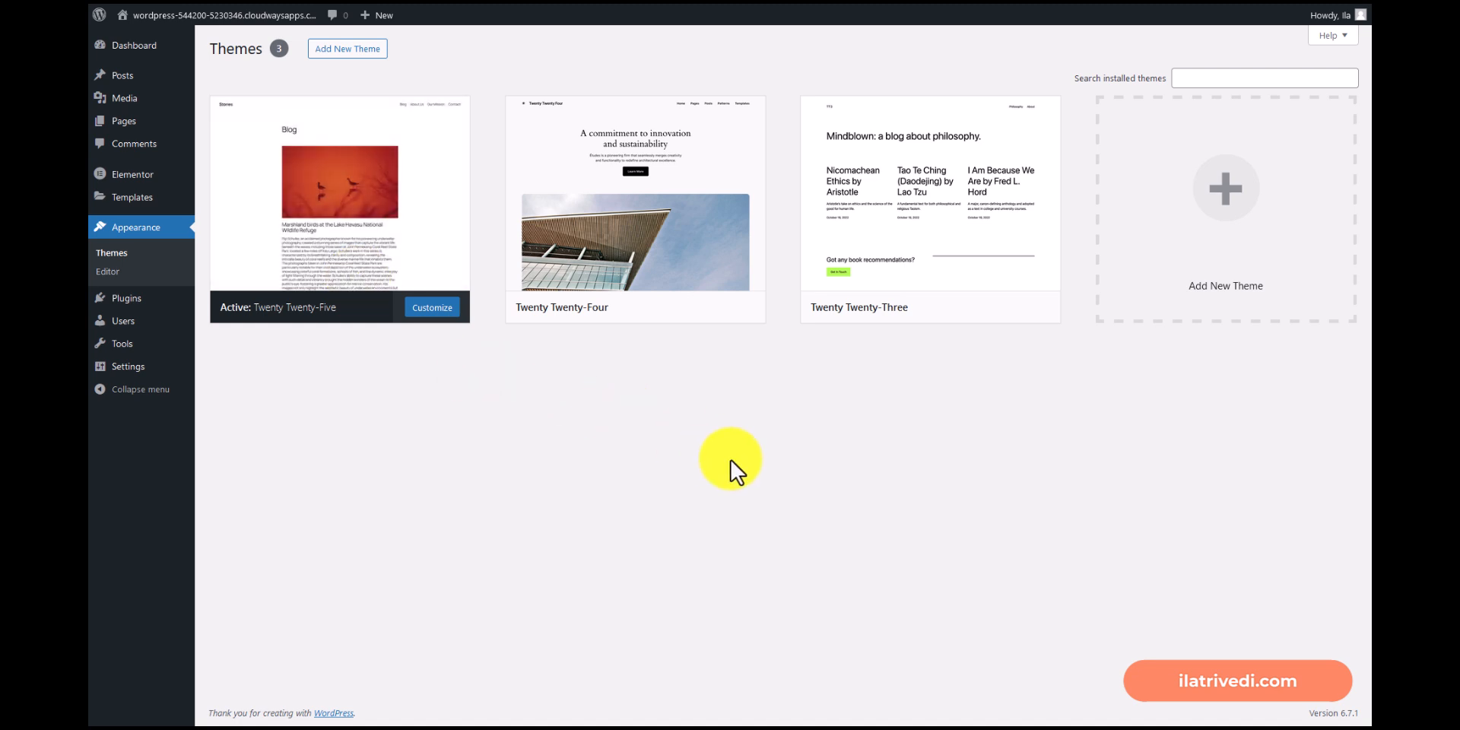
{"action": "left_click", "coordinate": [371, 54]}
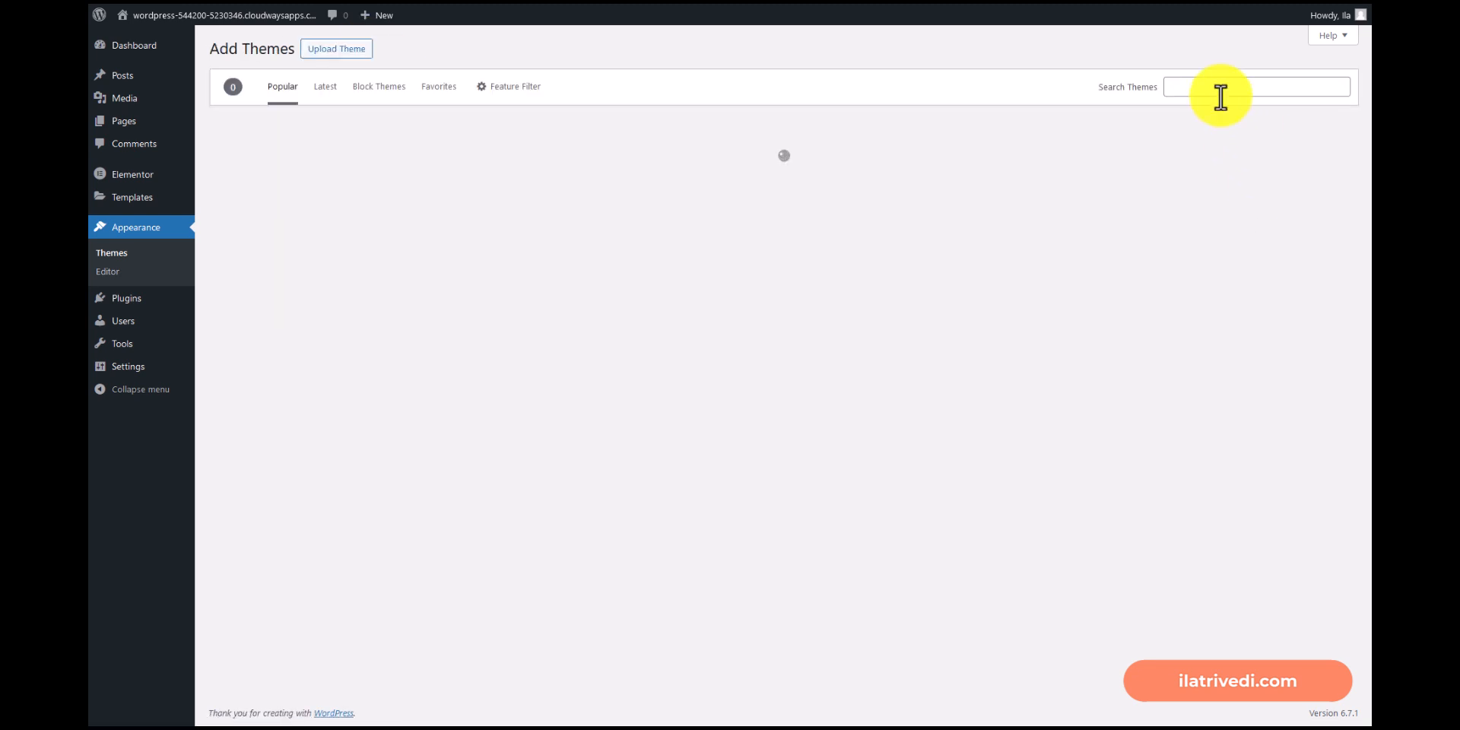
{"action": "left_click", "coordinate": [1199, 85]}
{"action": "type", "text": "He"}
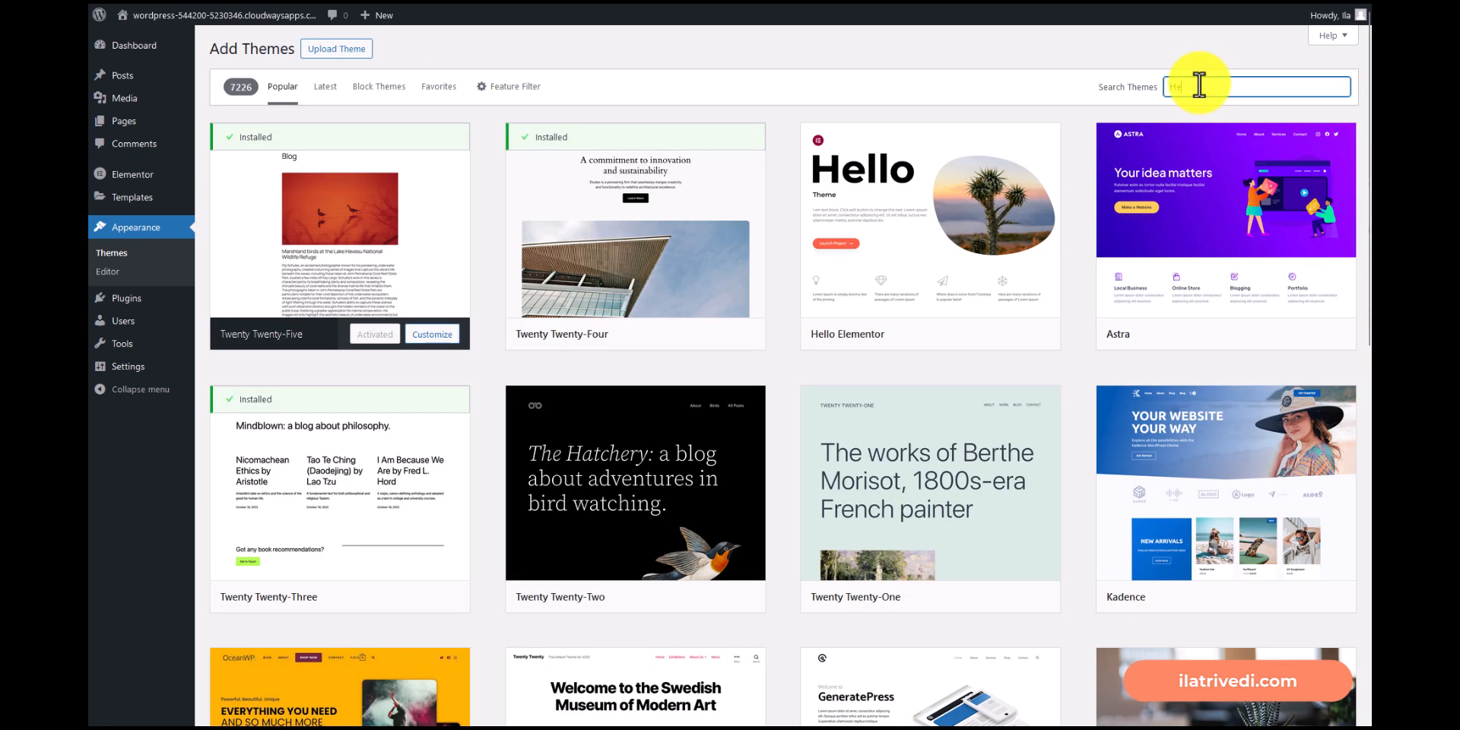
{"action": "type", "text": "llo E"}
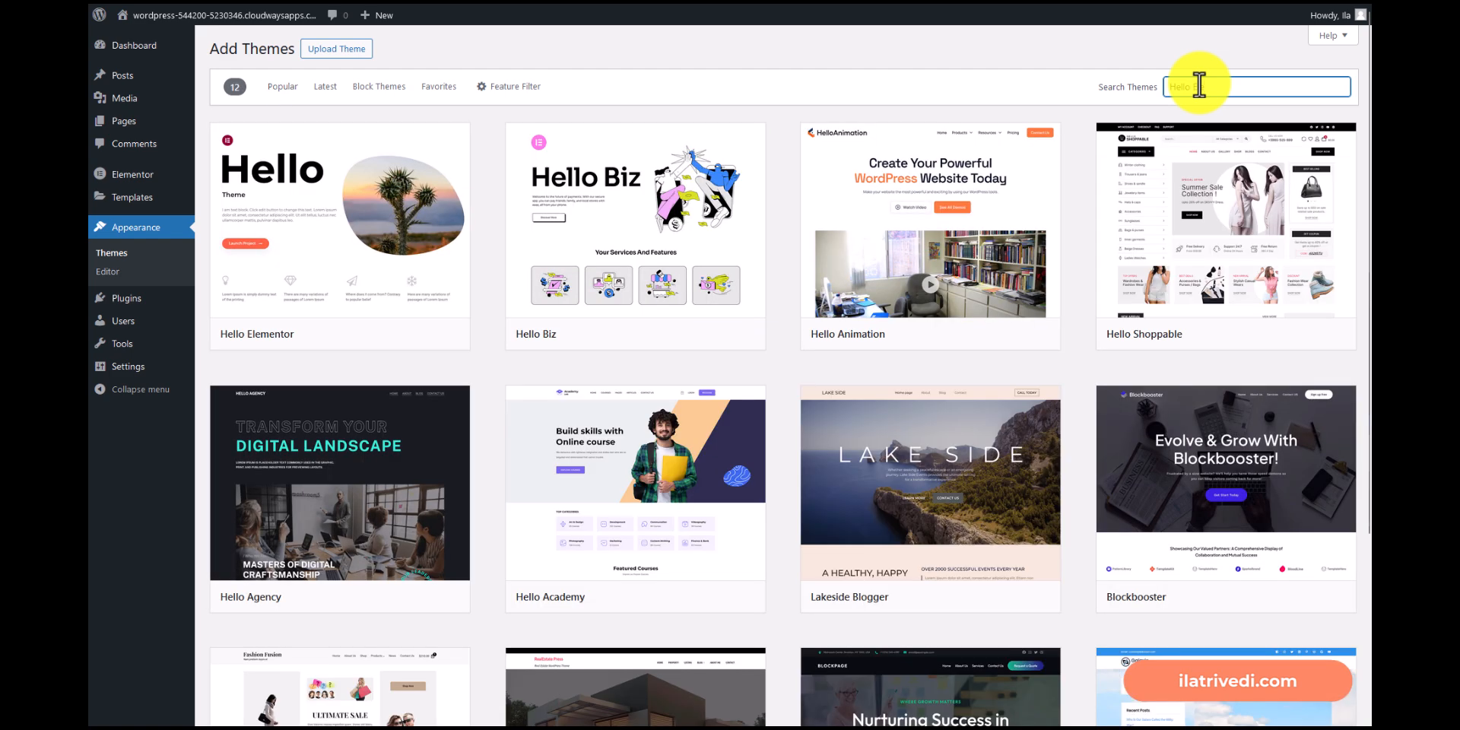
{"action": "mouse_move", "coordinate": [457, 179]}
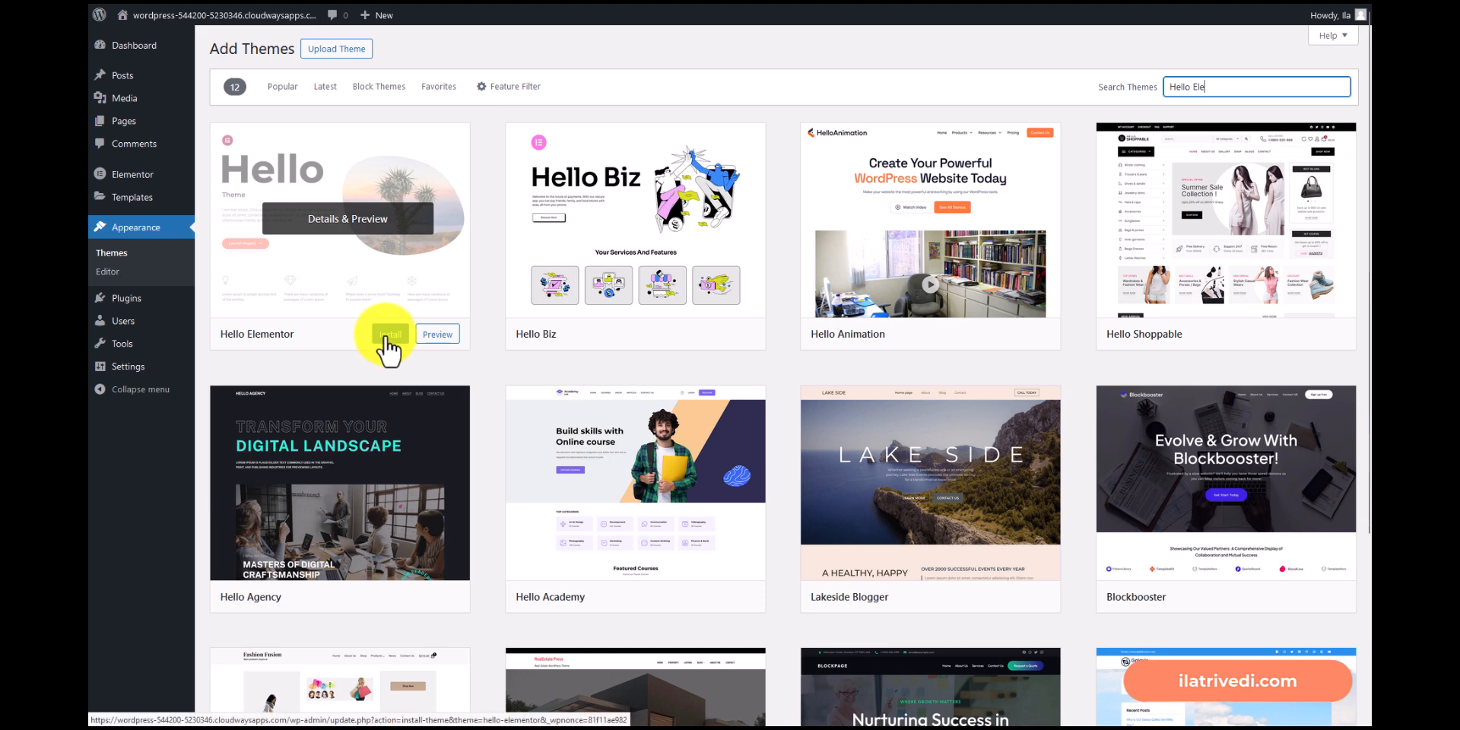
{"action": "left_click", "coordinate": [387, 338]}
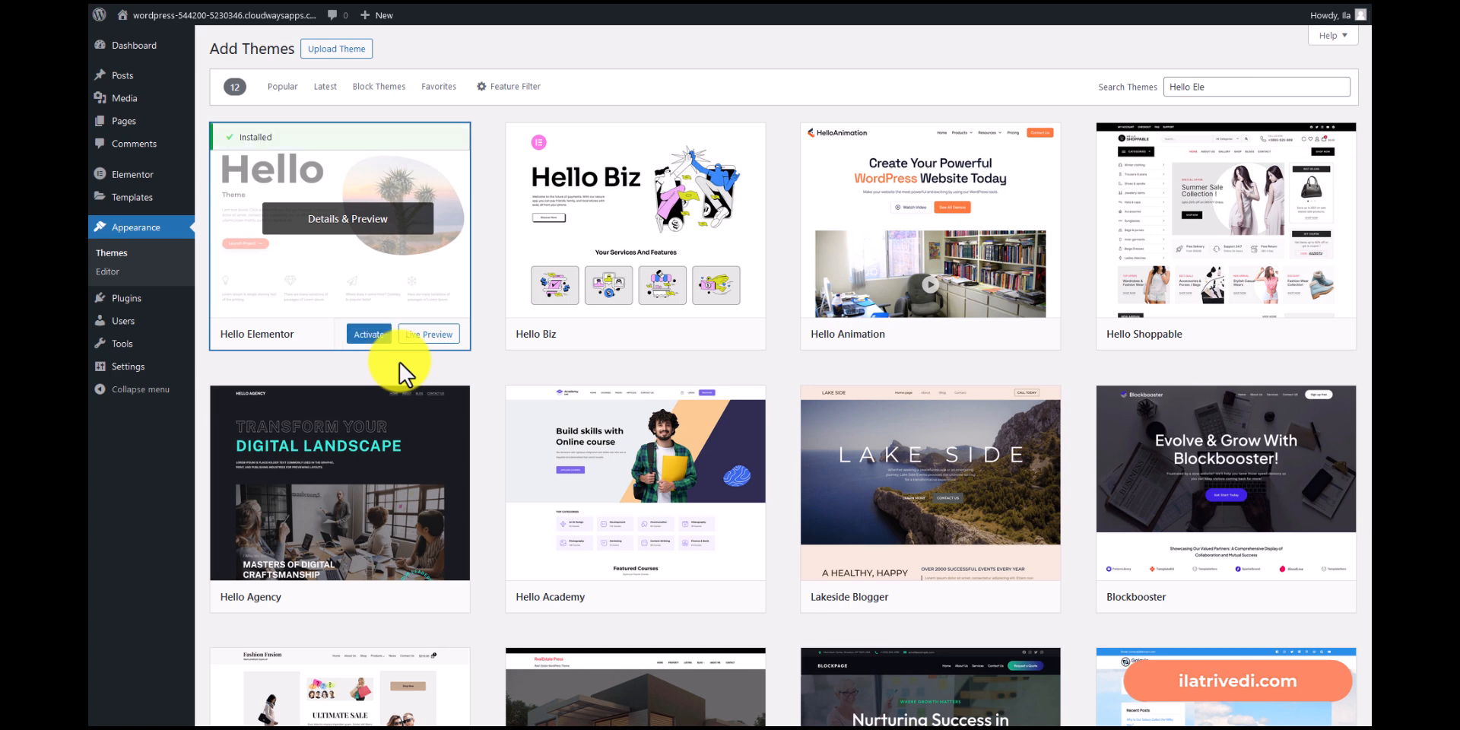
{"action": "left_click", "coordinate": [366, 336]}
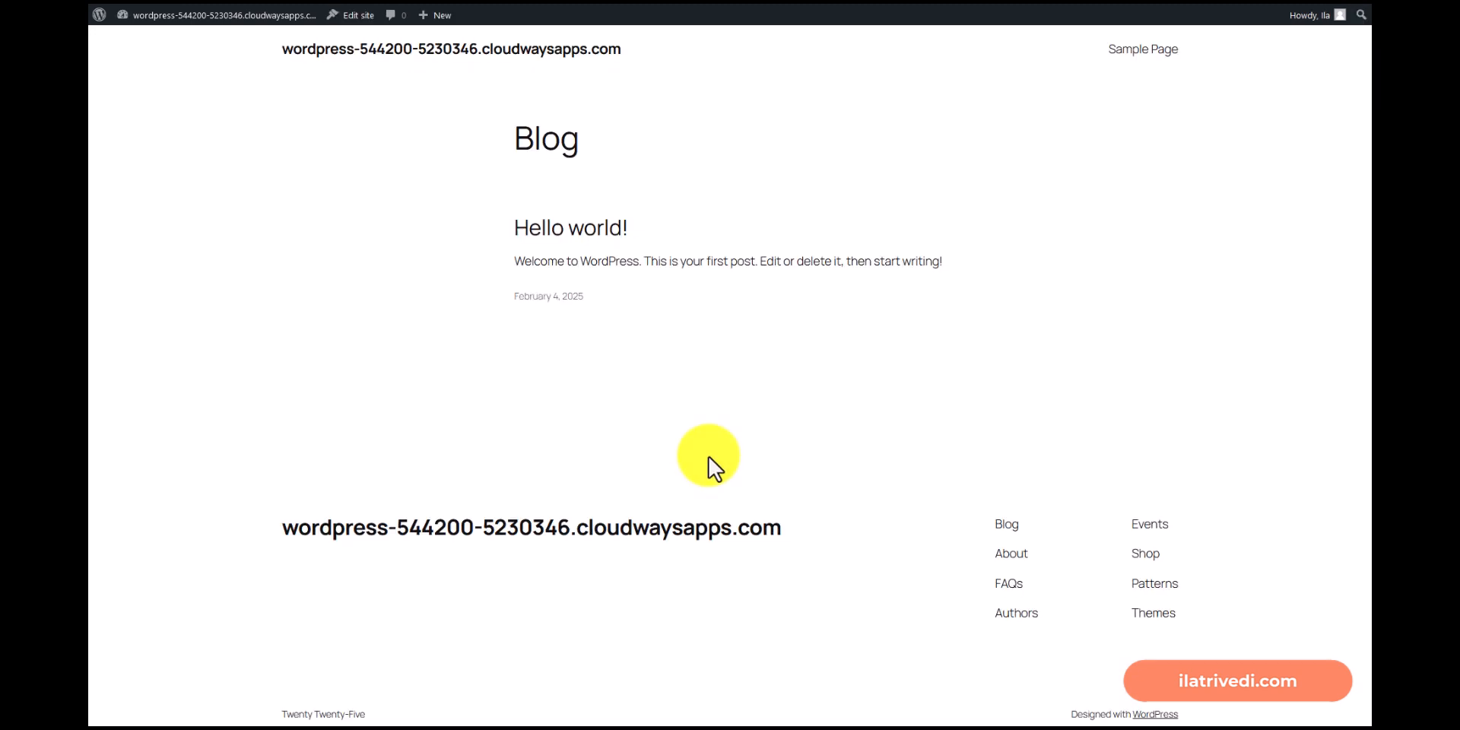
{"action": "key", "text": "F5"}
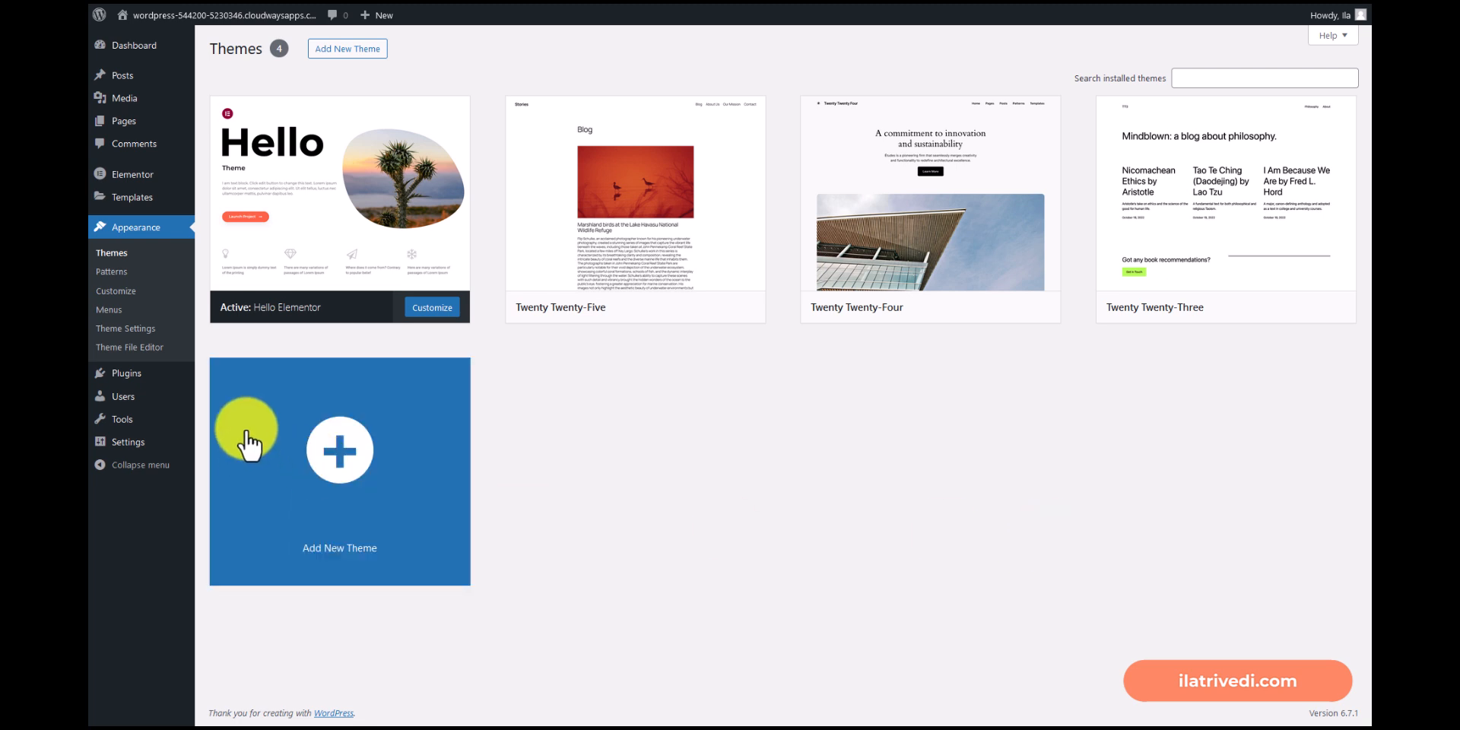
Create a new page titled "Home", publish it, and return to the list of pages.
{"action": "mouse_move", "coordinate": [138, 177]}
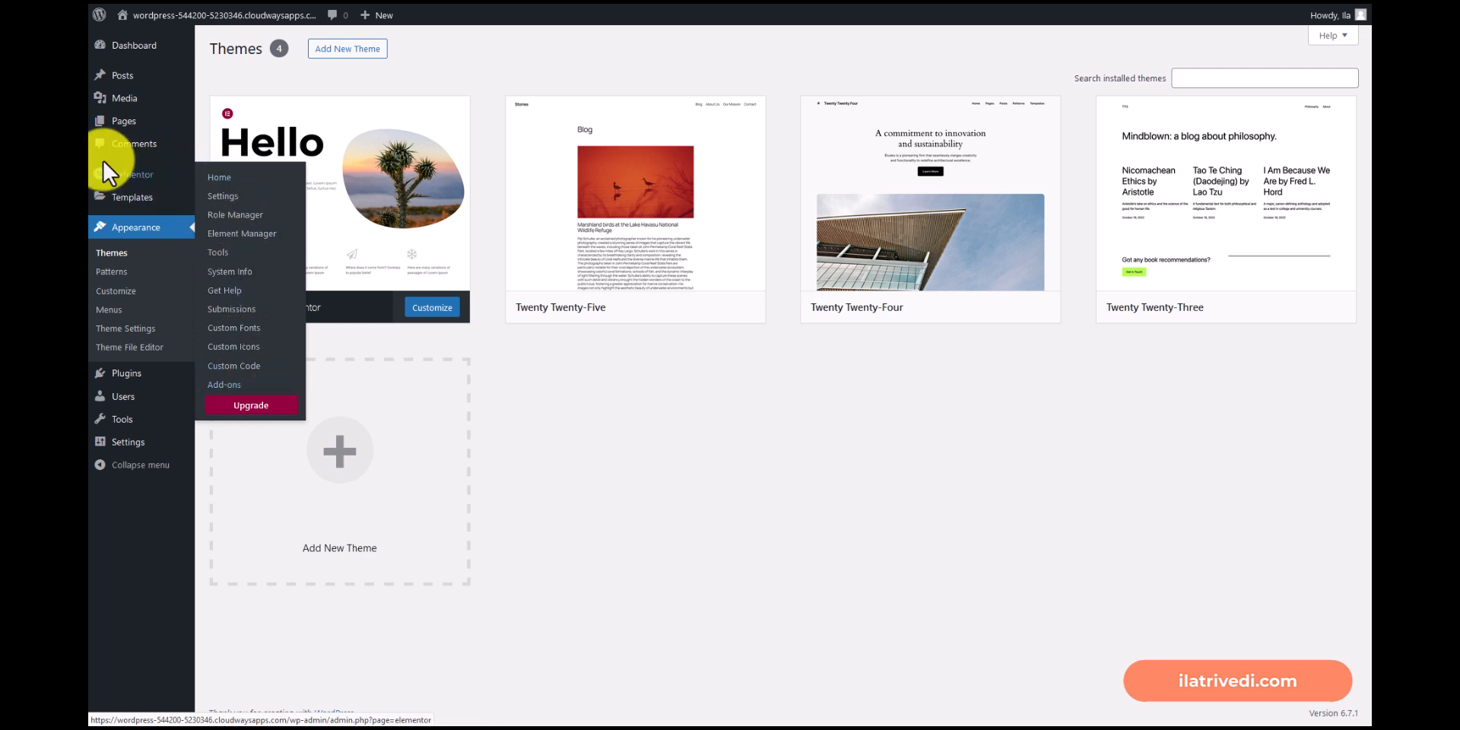
{"action": "left_click", "coordinate": [140, 124]}
{"action": "left_click", "coordinate": [299, 47]}
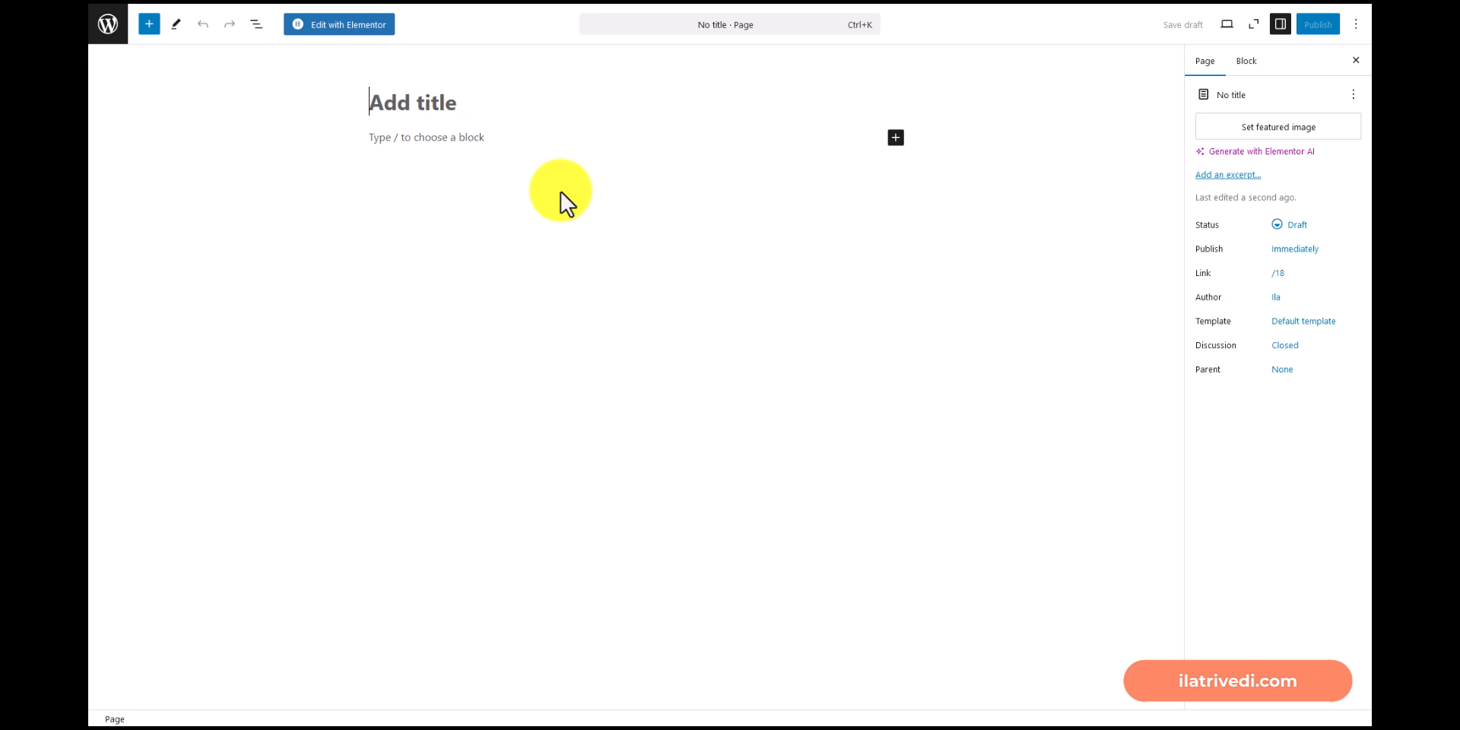
{"action": "type", "text": "Home"}
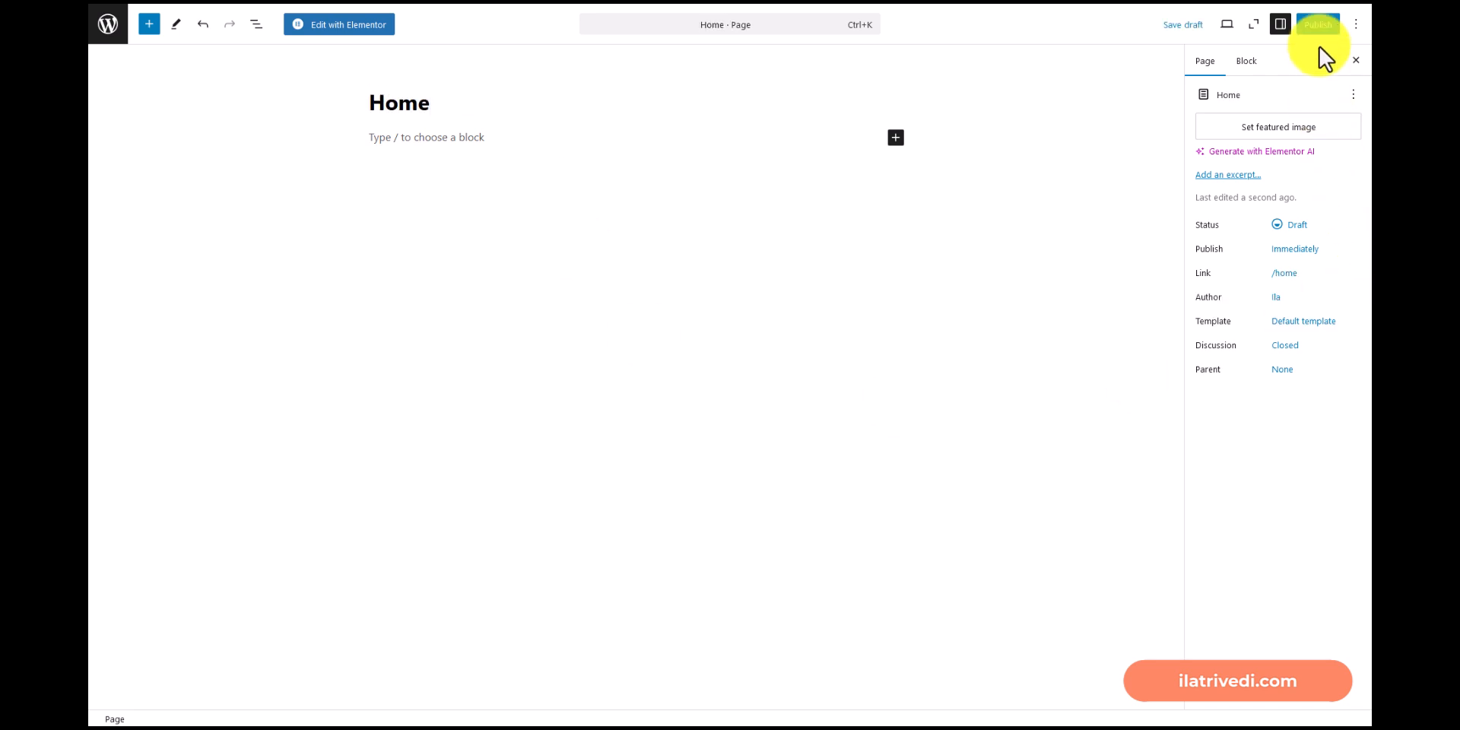
{"action": "left_click", "coordinate": [1319, 28]}
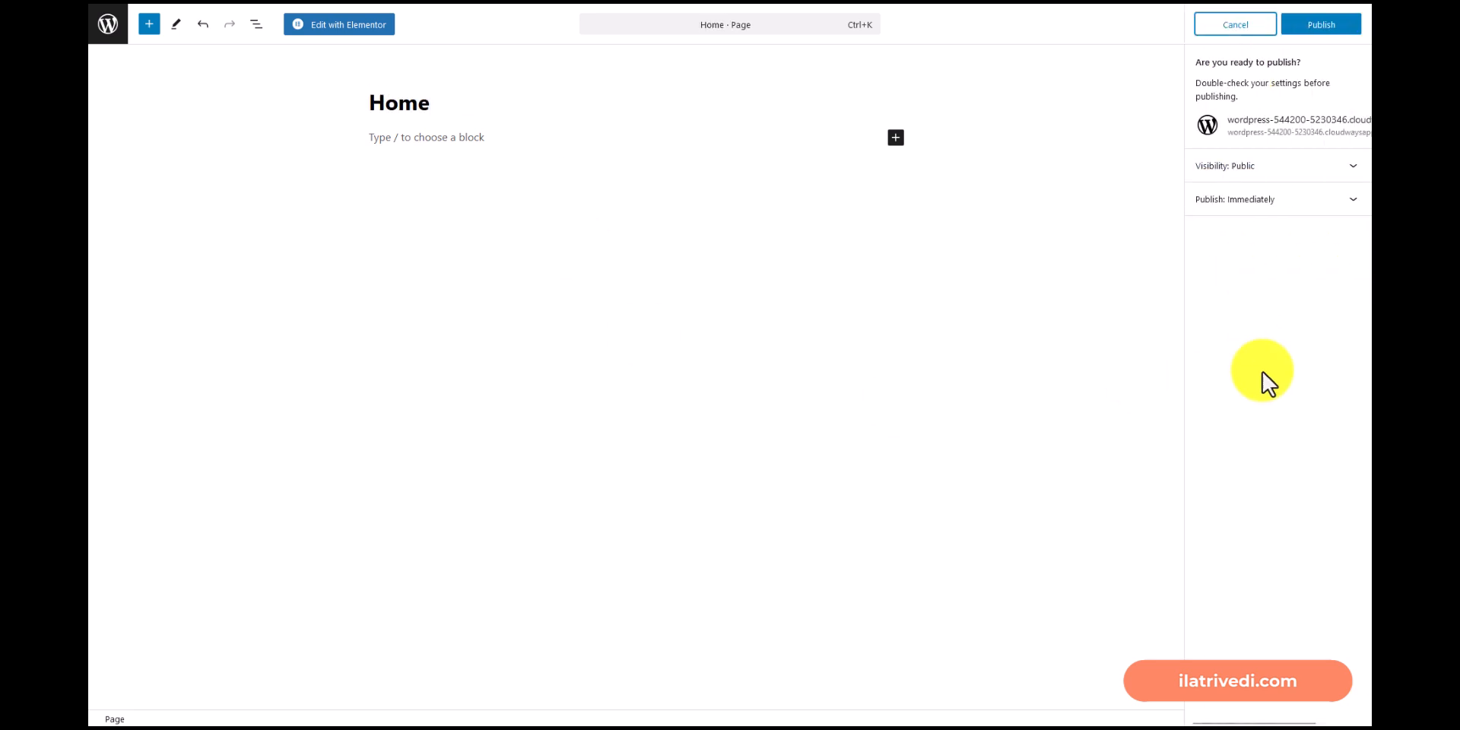
{"action": "left_click", "coordinate": [1330, 28]}
{"action": "left_click", "coordinate": [111, 44]}
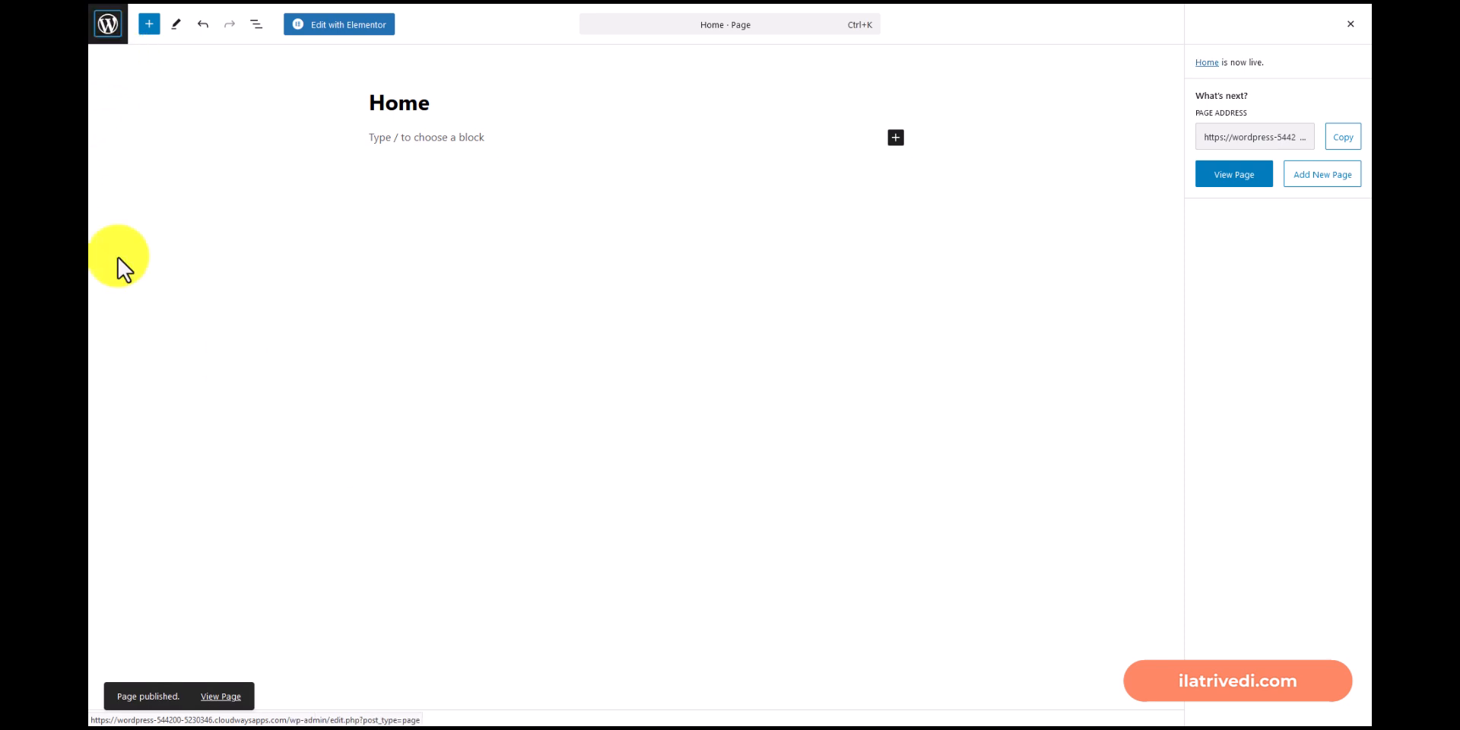
Set the site's homepage to a static page using the Home page, and save the reading settings.
{"action": "mouse_move", "coordinate": [144, 368]}
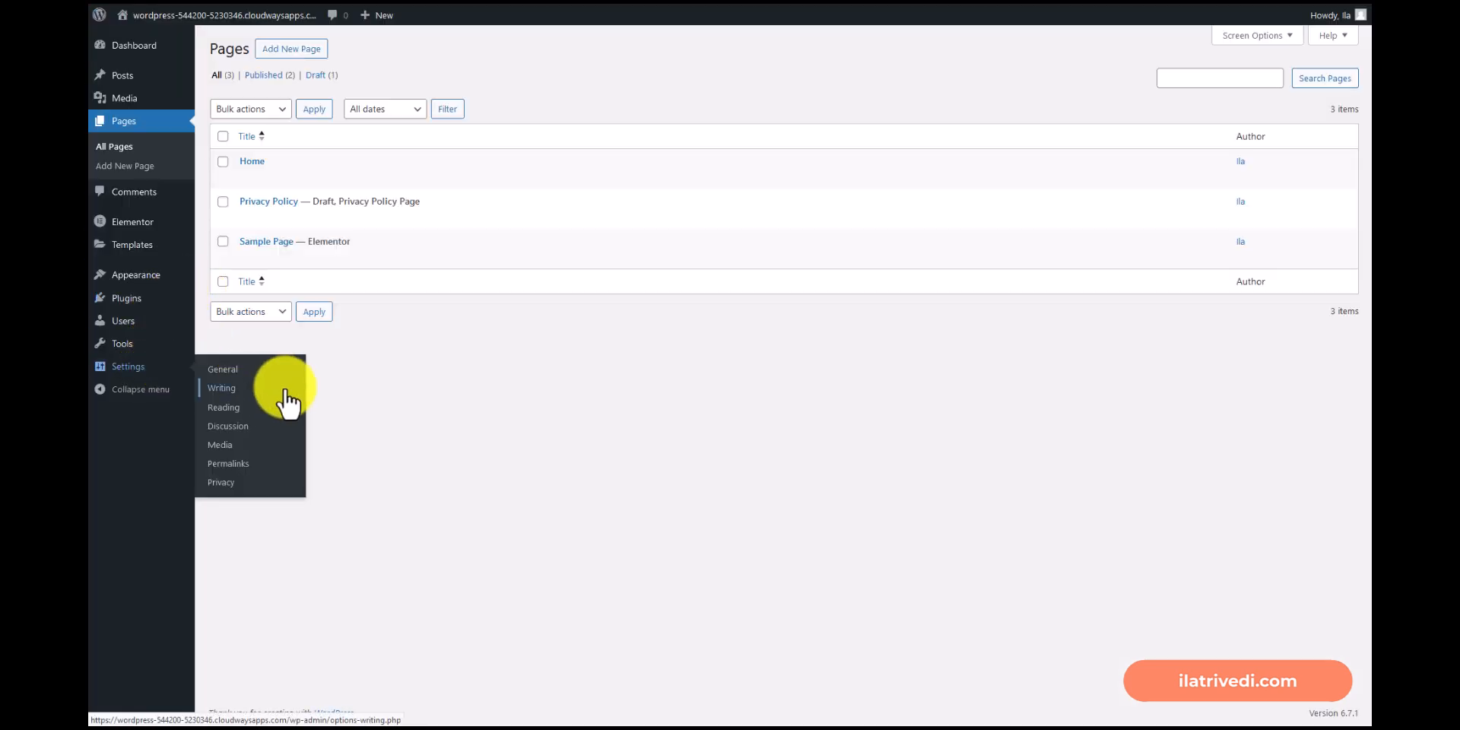
{"action": "left_click", "coordinate": [255, 409]}
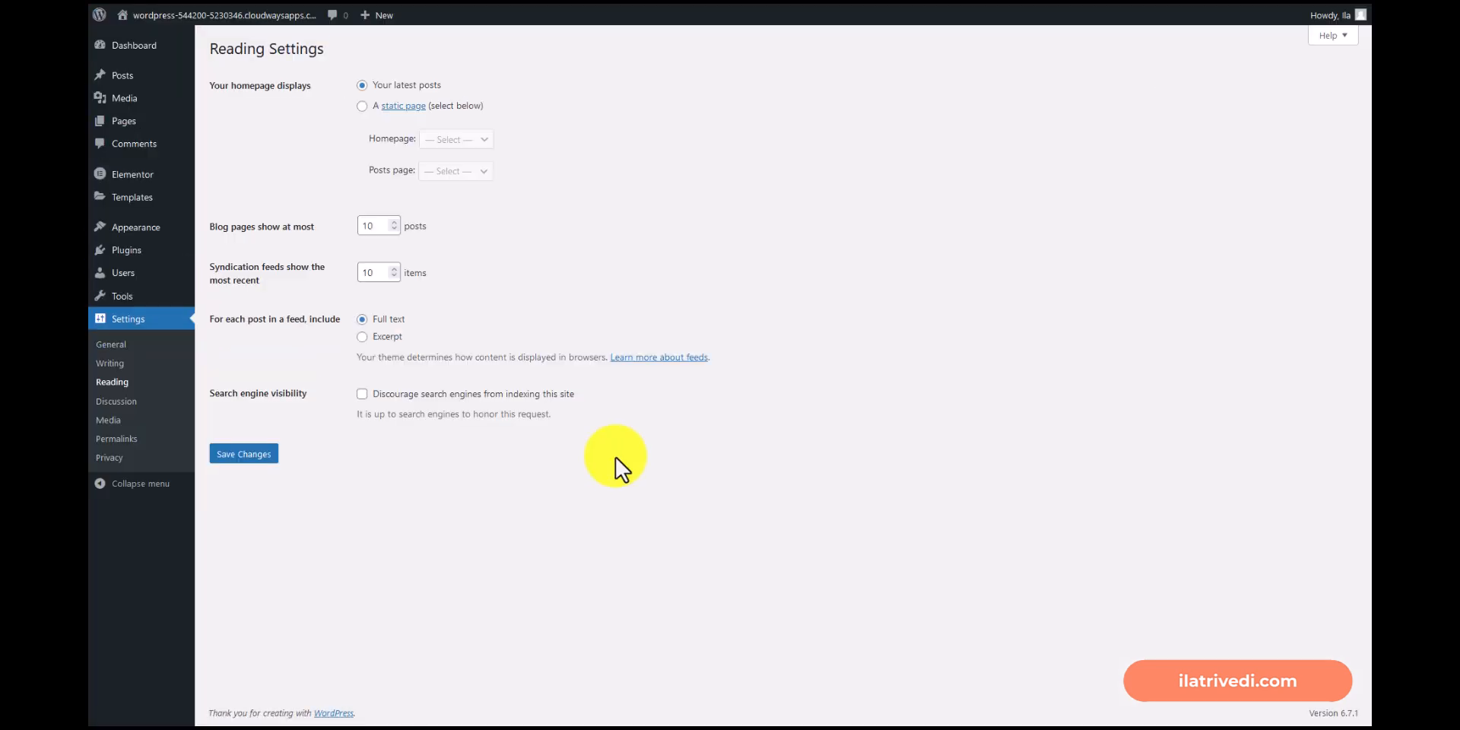
{"action": "left_click", "coordinate": [449, 112]}
{"action": "left_click", "coordinate": [473, 142]}
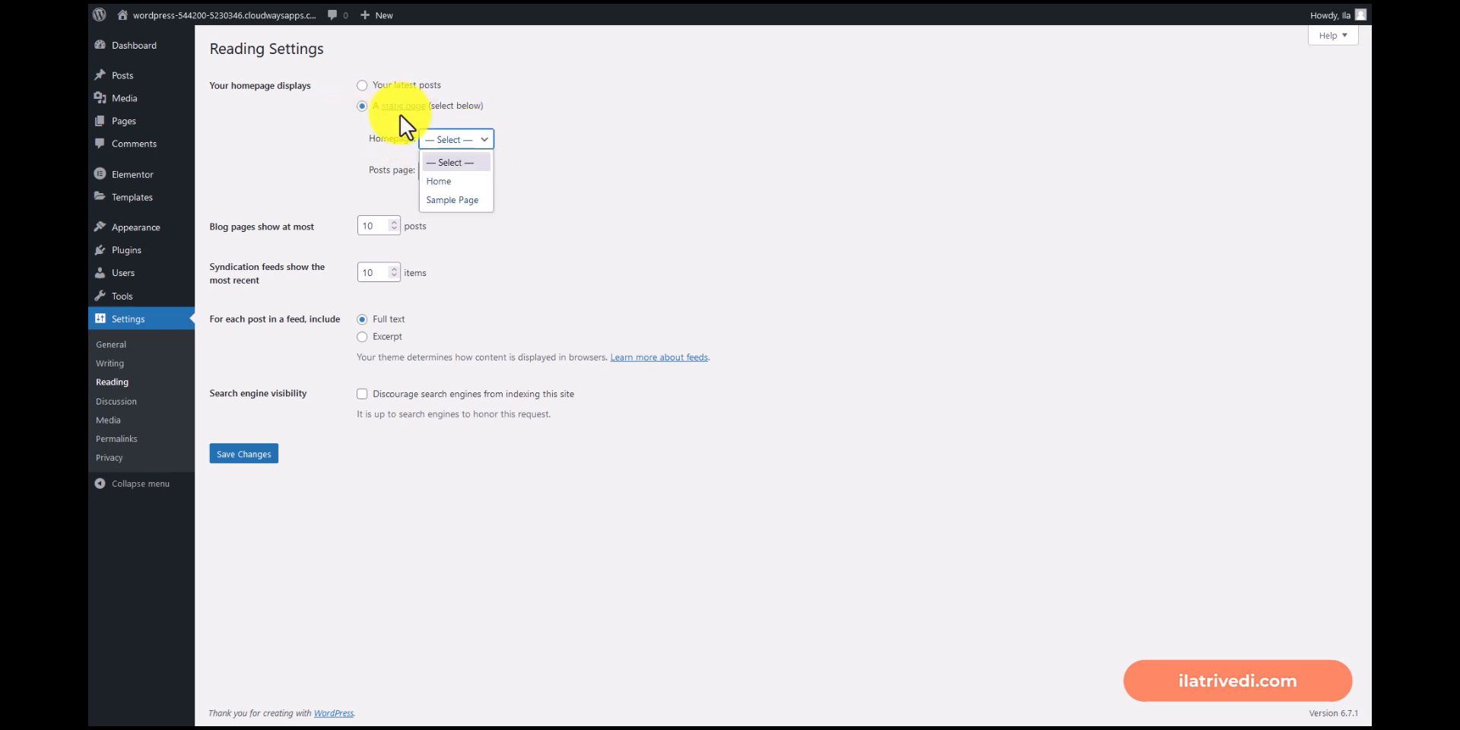
{"action": "left_click", "coordinate": [465, 181]}
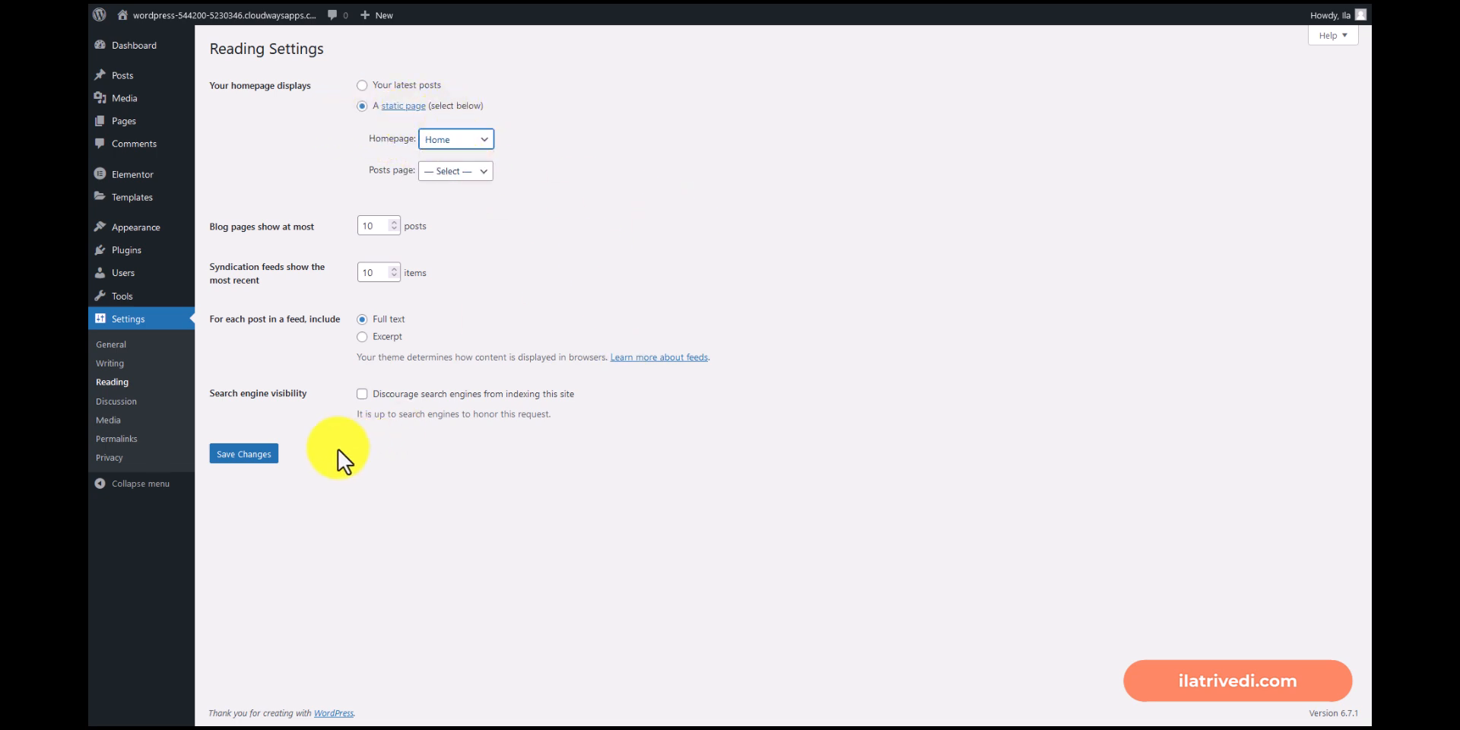
{"action": "left_click", "coordinate": [251, 454]}
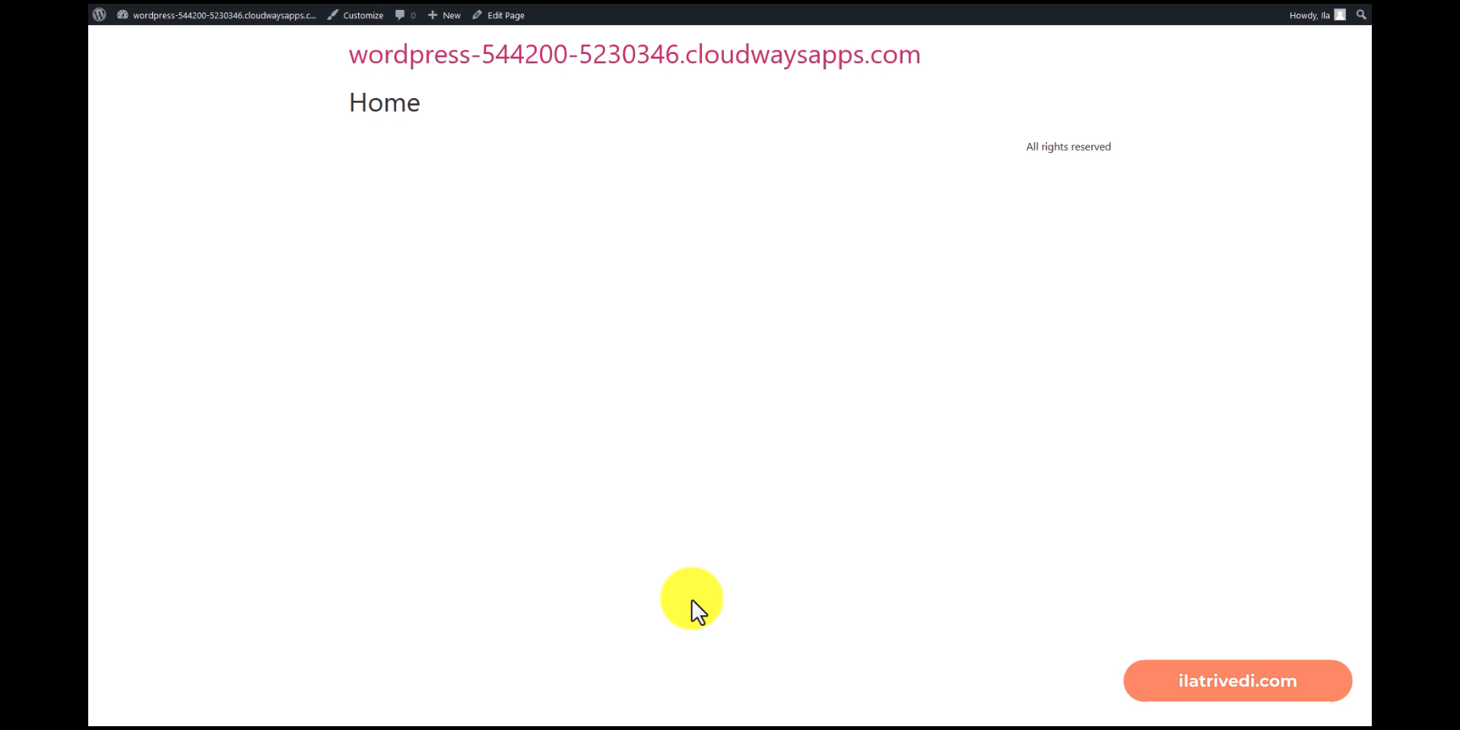
Return to the site's admin area and open the Home page for editing with Elementor.
{"action": "key", "text": "ctrl+Tab"}
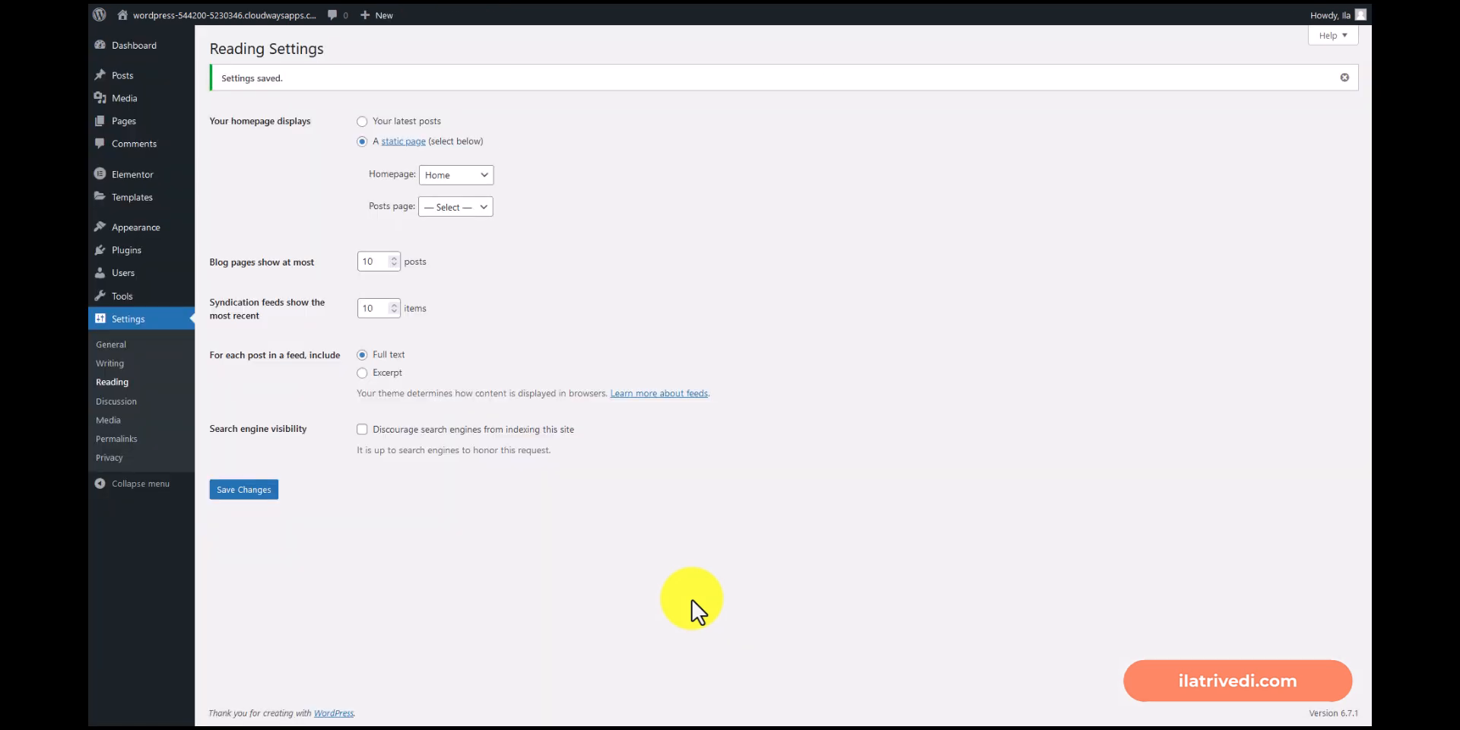
{"action": "left_click", "coordinate": [138, 133]}
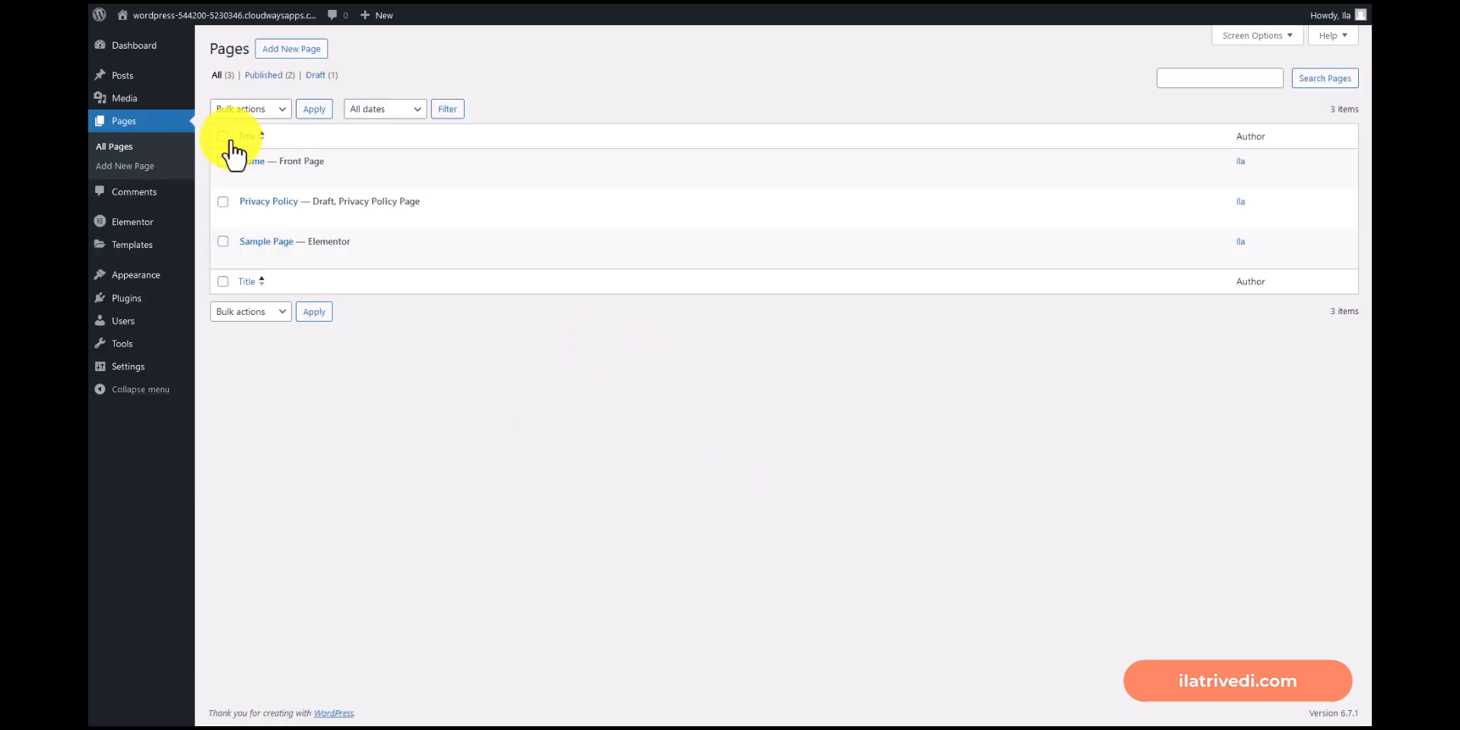
{"action": "left_click", "coordinate": [247, 174]}
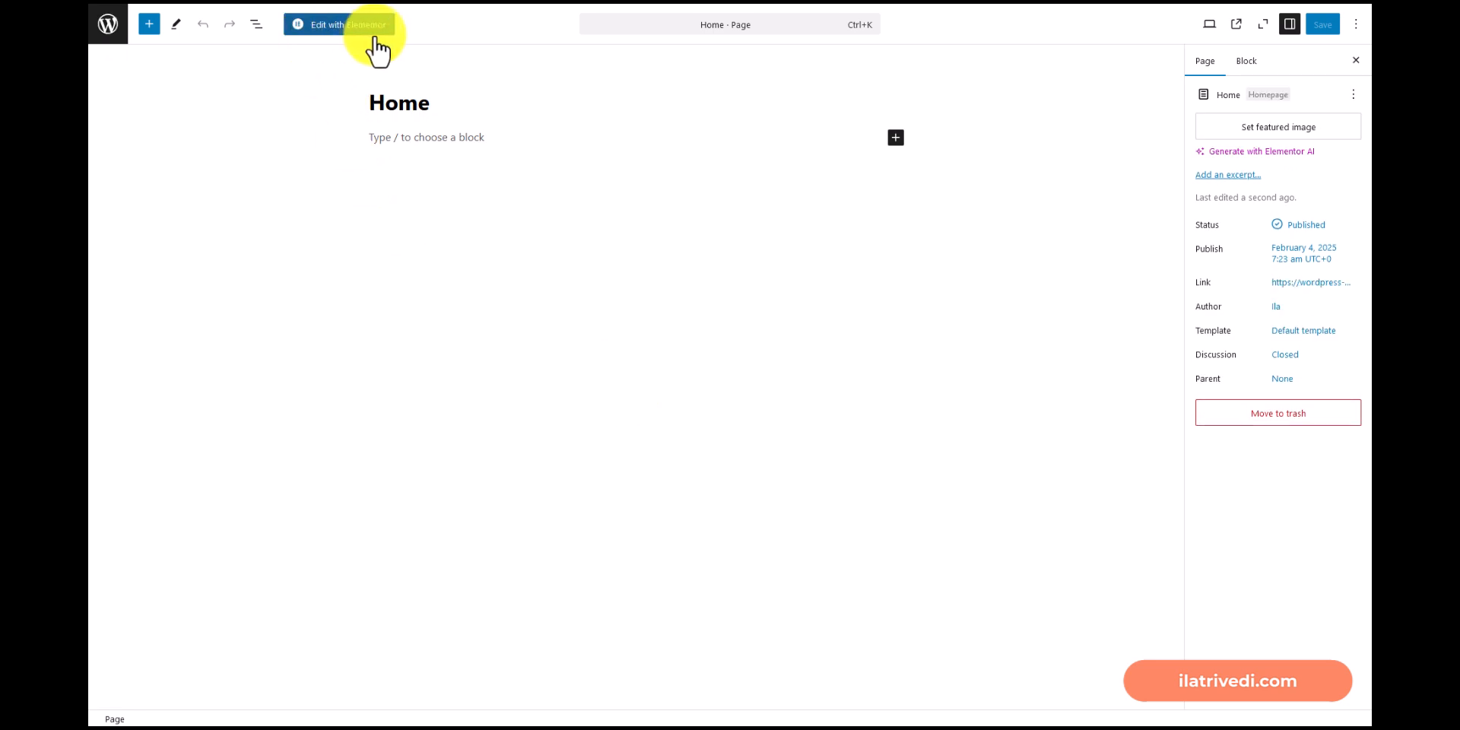
{"action": "left_click", "coordinate": [338, 30]}
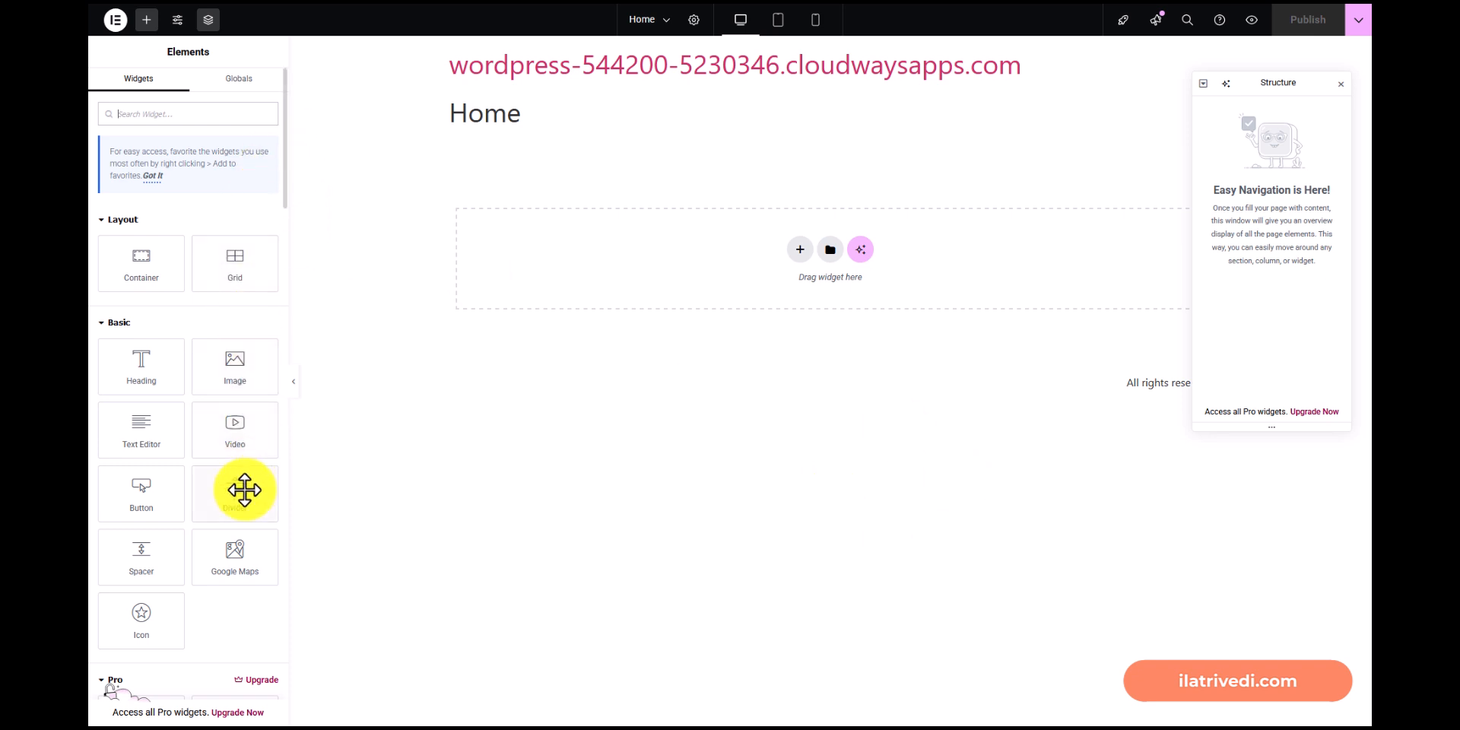
Look through the available Elementor widgets, from the basic ones to the locked Pro and General groups.
{"action": "scroll", "coordinate": [246, 518], "scroll_direction": "down", "scroll_amount": 15}
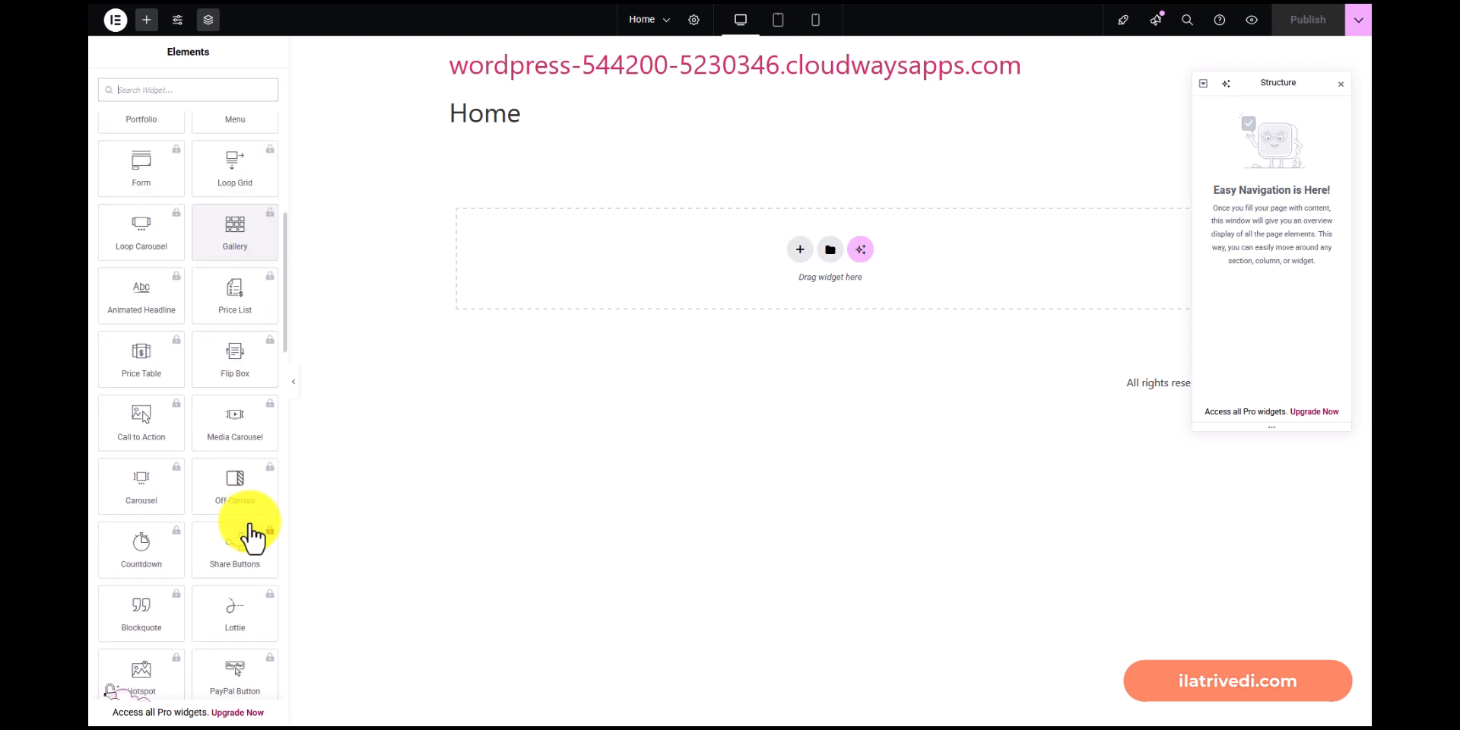
{"action": "scroll", "coordinate": [249, 525], "scroll_direction": "down", "scroll_amount": 10}
{"action": "scroll", "coordinate": [249, 524], "scroll_direction": "up", "scroll_amount": 11}
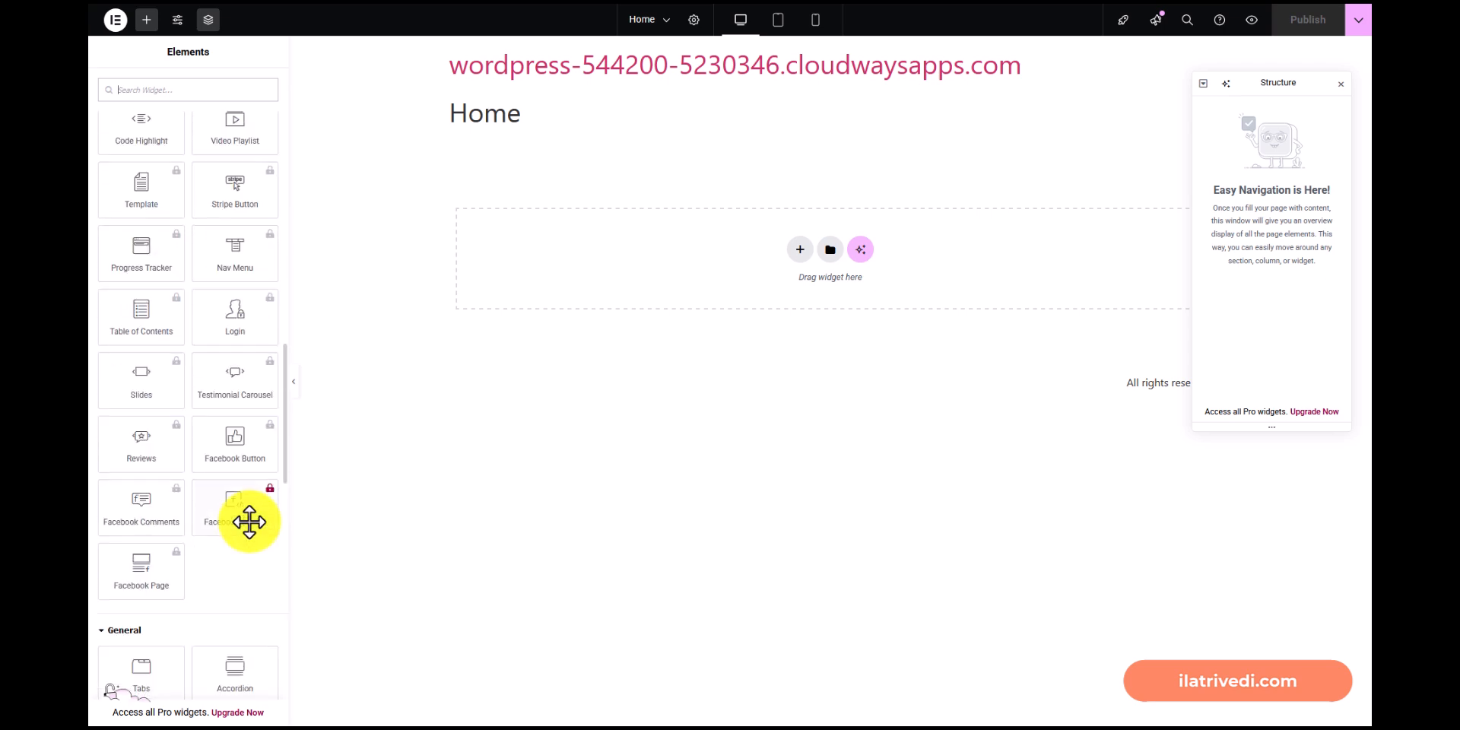
{"action": "scroll", "coordinate": [251, 532], "scroll_direction": "up", "scroll_amount": 7}
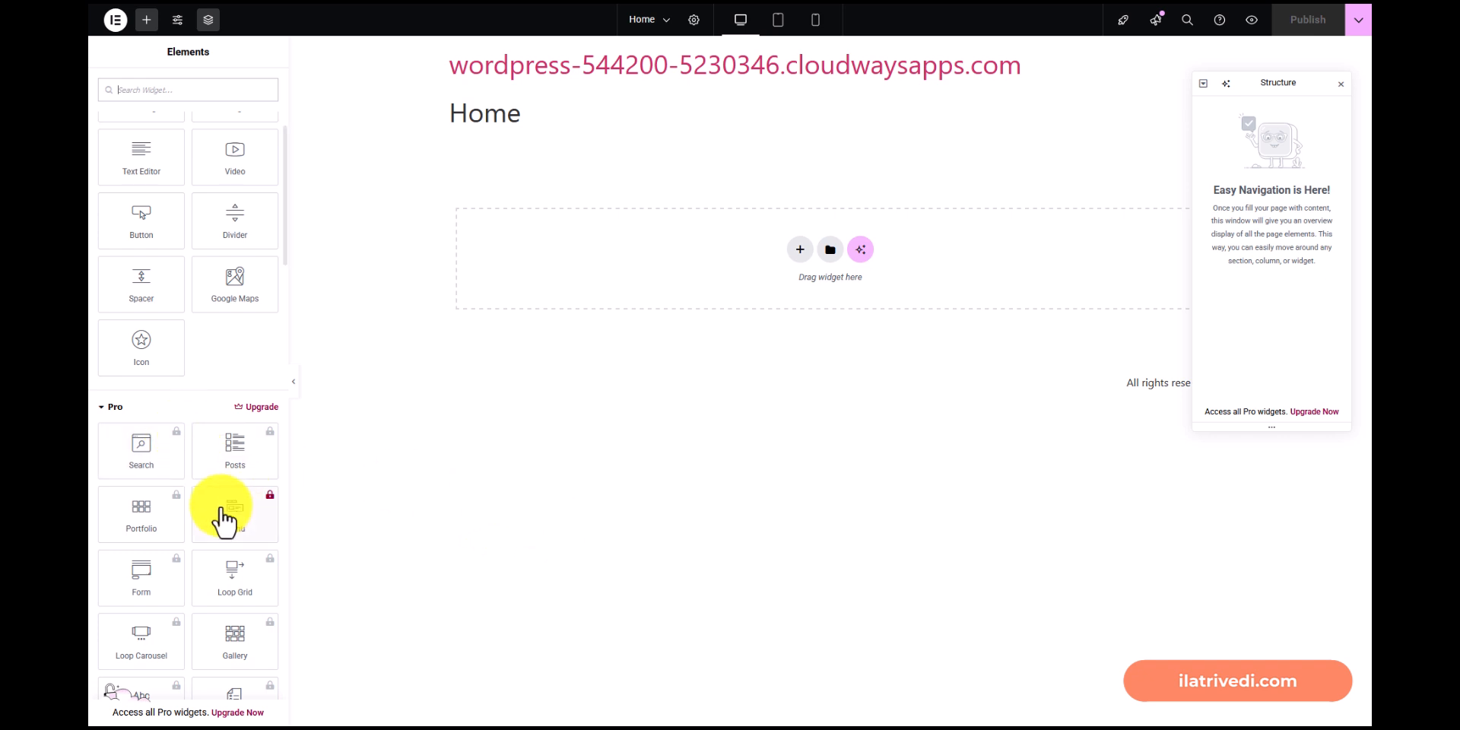
{"action": "scroll", "coordinate": [232, 340], "scroll_direction": "up", "scroll_amount": 5}
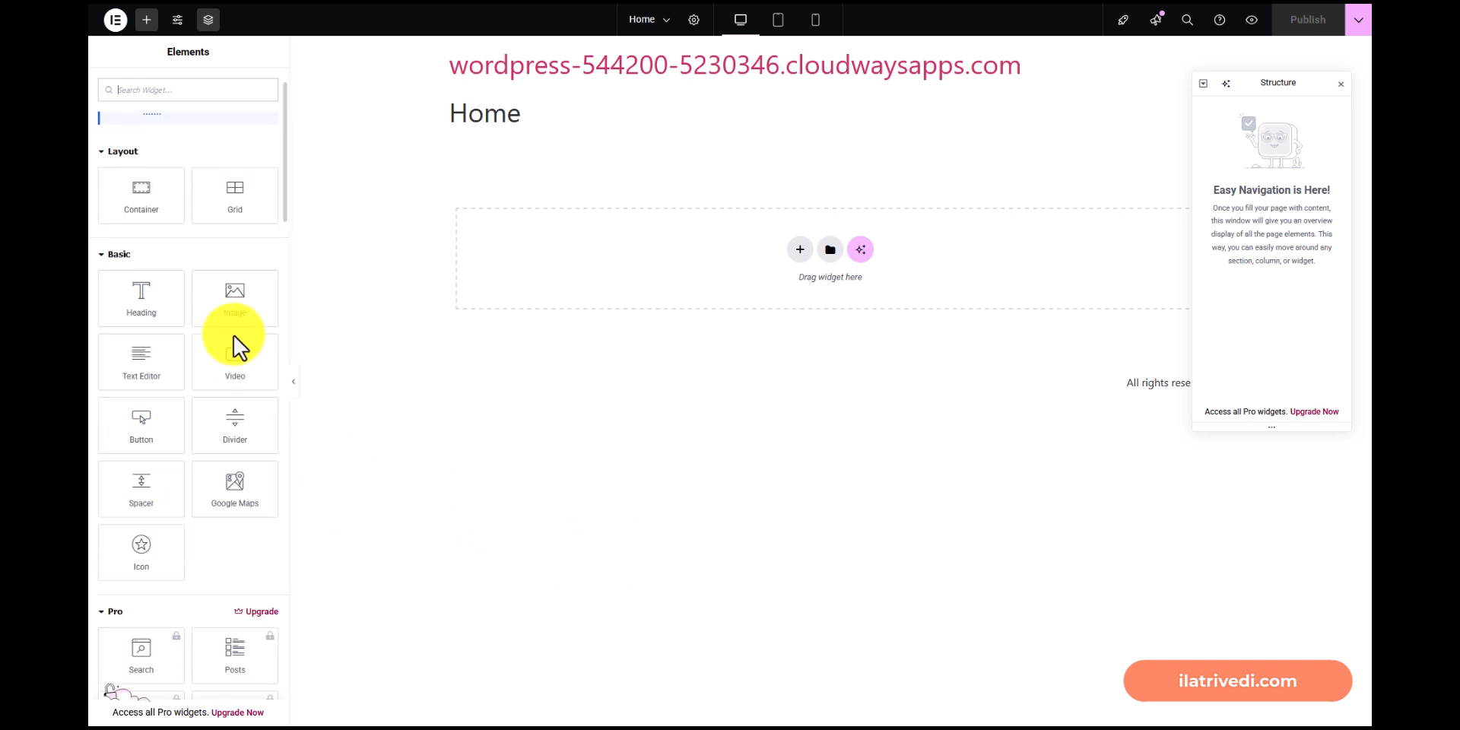
Move the floating Structure window over the page canvas and close it.
{"action": "left_click_drag", "start_coordinate": [1295, 83], "coordinate": [990, 290]}
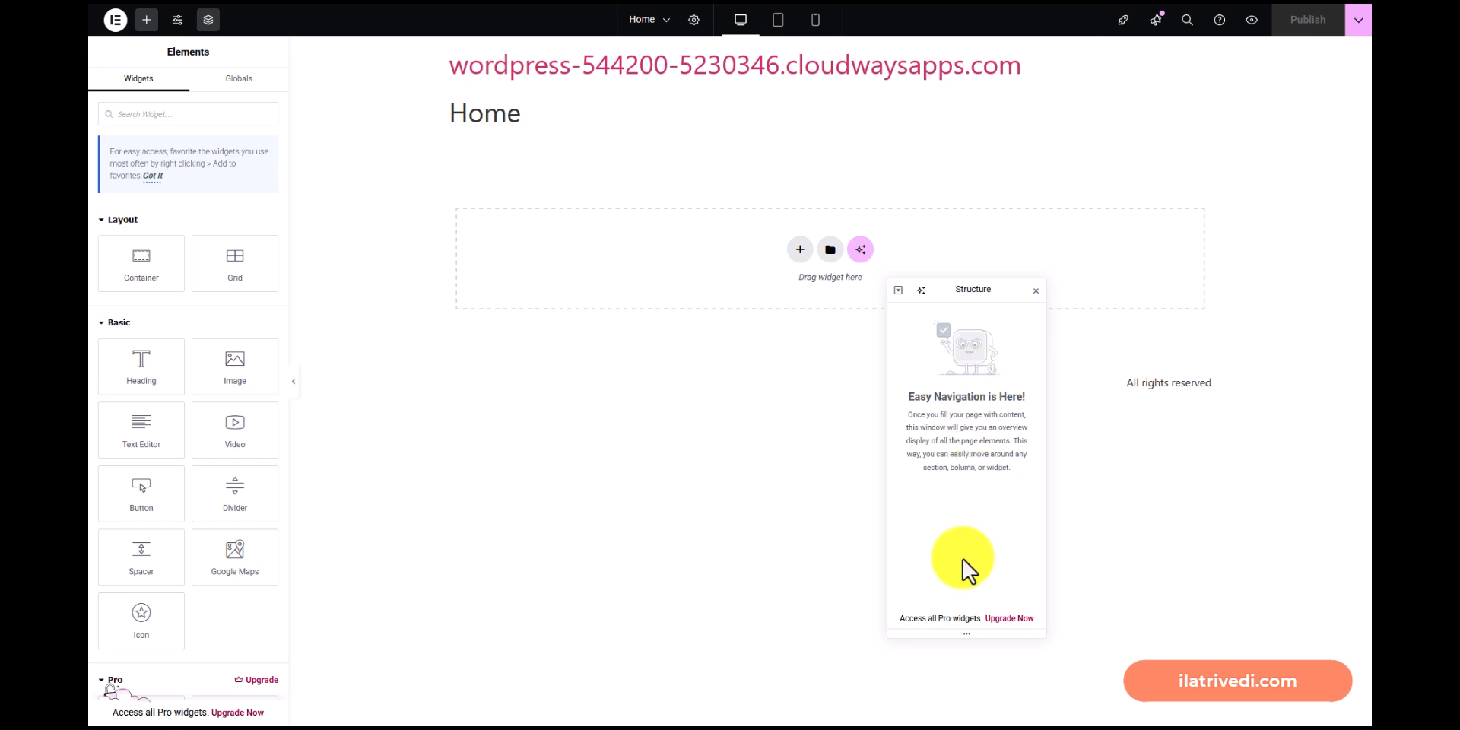
{"action": "left_click", "coordinate": [1035, 290]}
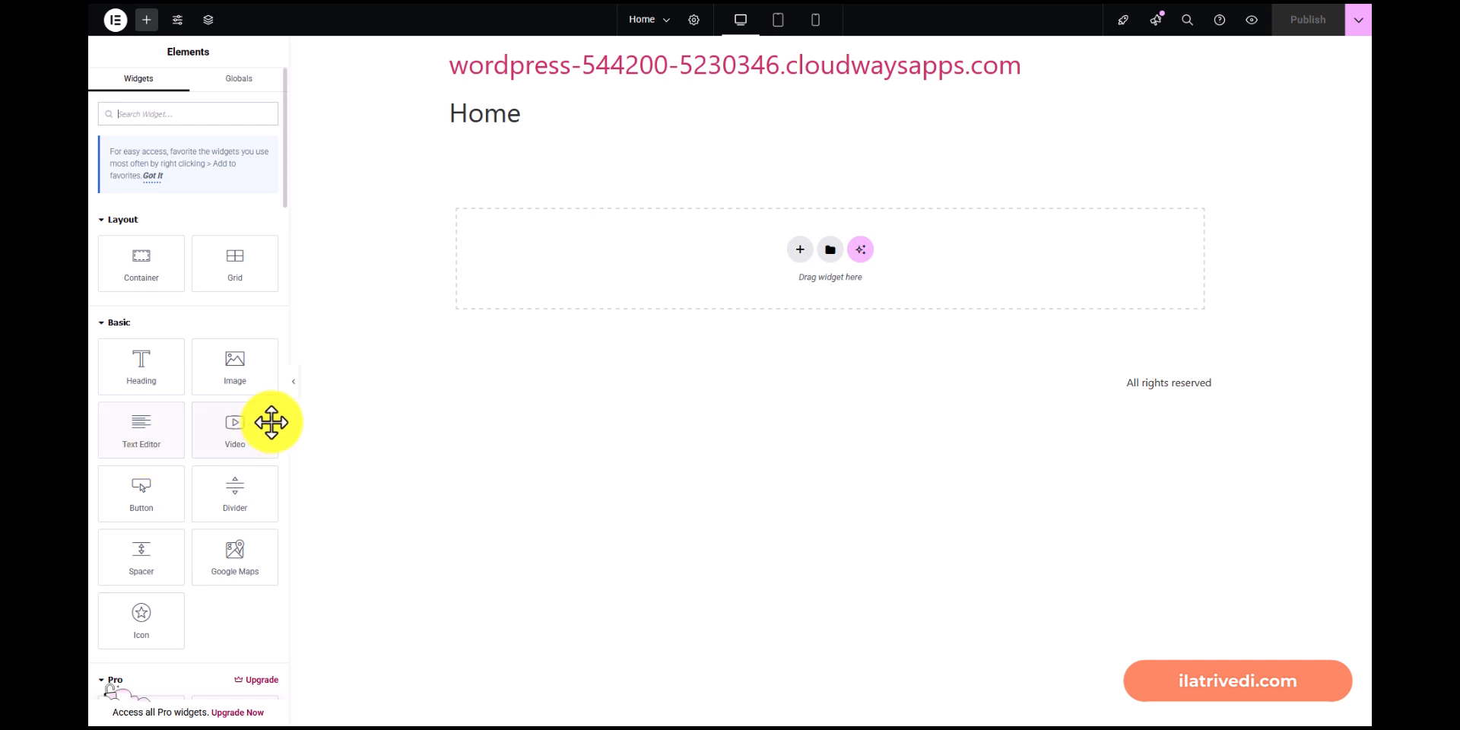
Look over the Elementor widget list and the Site Settings options, and close the Site Settings.
{"action": "scroll", "coordinate": [271, 420], "scroll_direction": "down", "scroll_amount": 8}
{"action": "scroll", "coordinate": [259, 525], "scroll_direction": "up", "scroll_amount": 10}
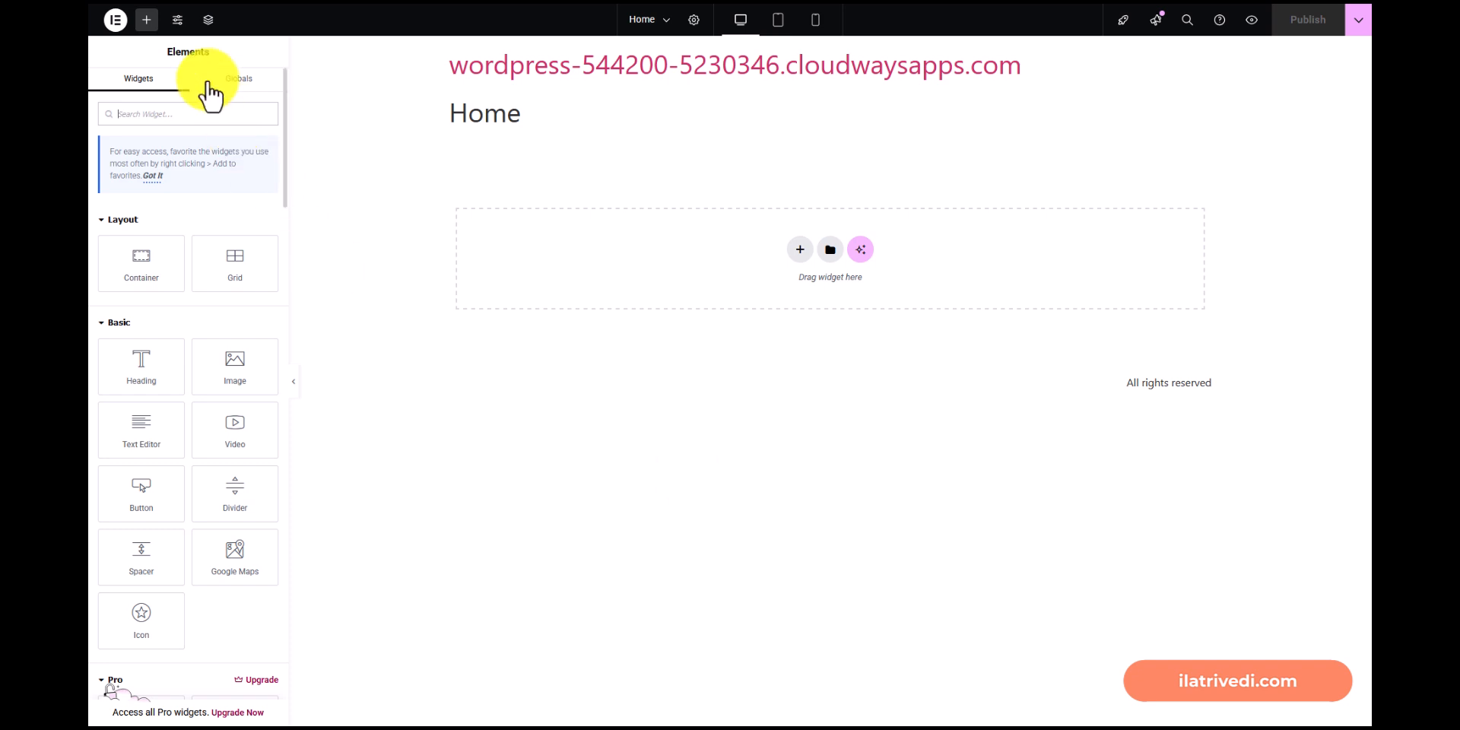
{"action": "left_click", "coordinate": [178, 22]}
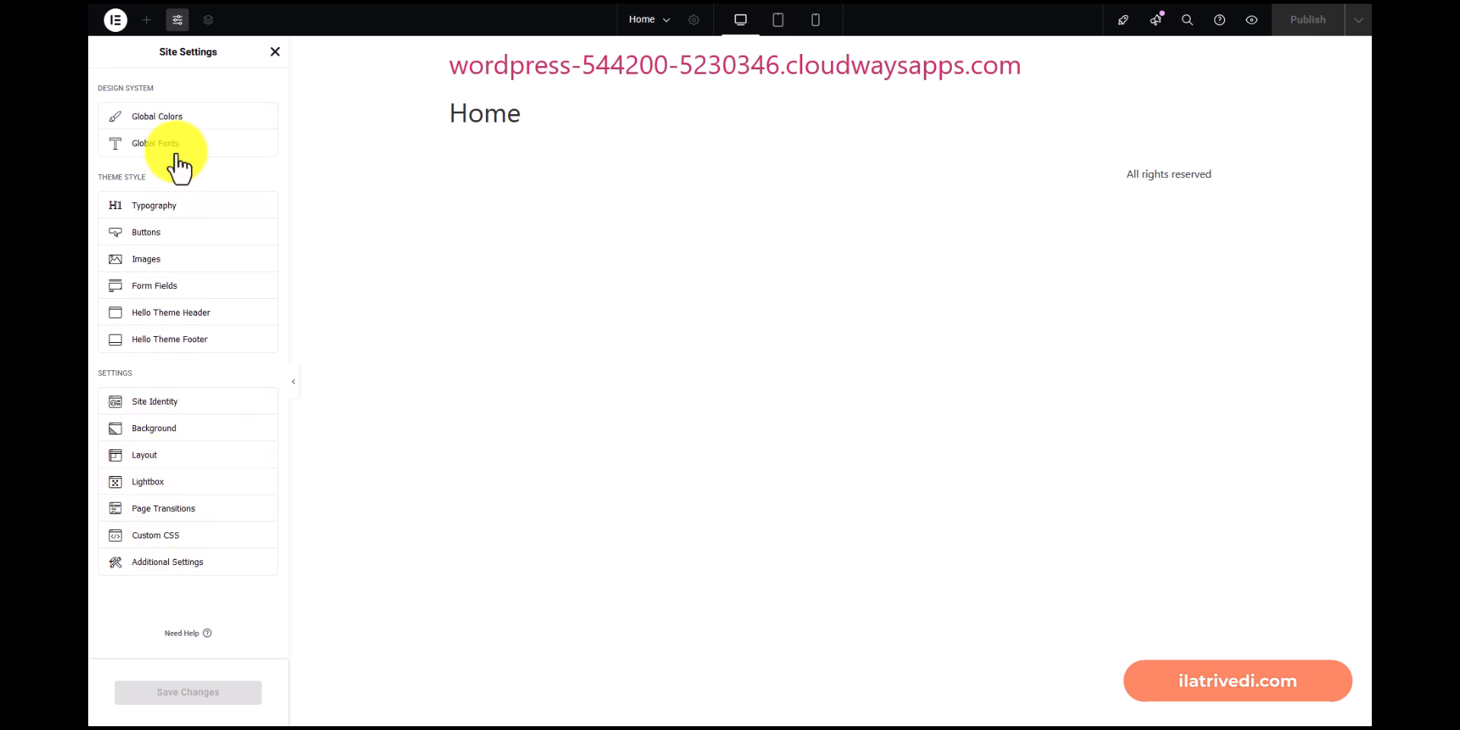
{"action": "left_click", "coordinate": [273, 52]}
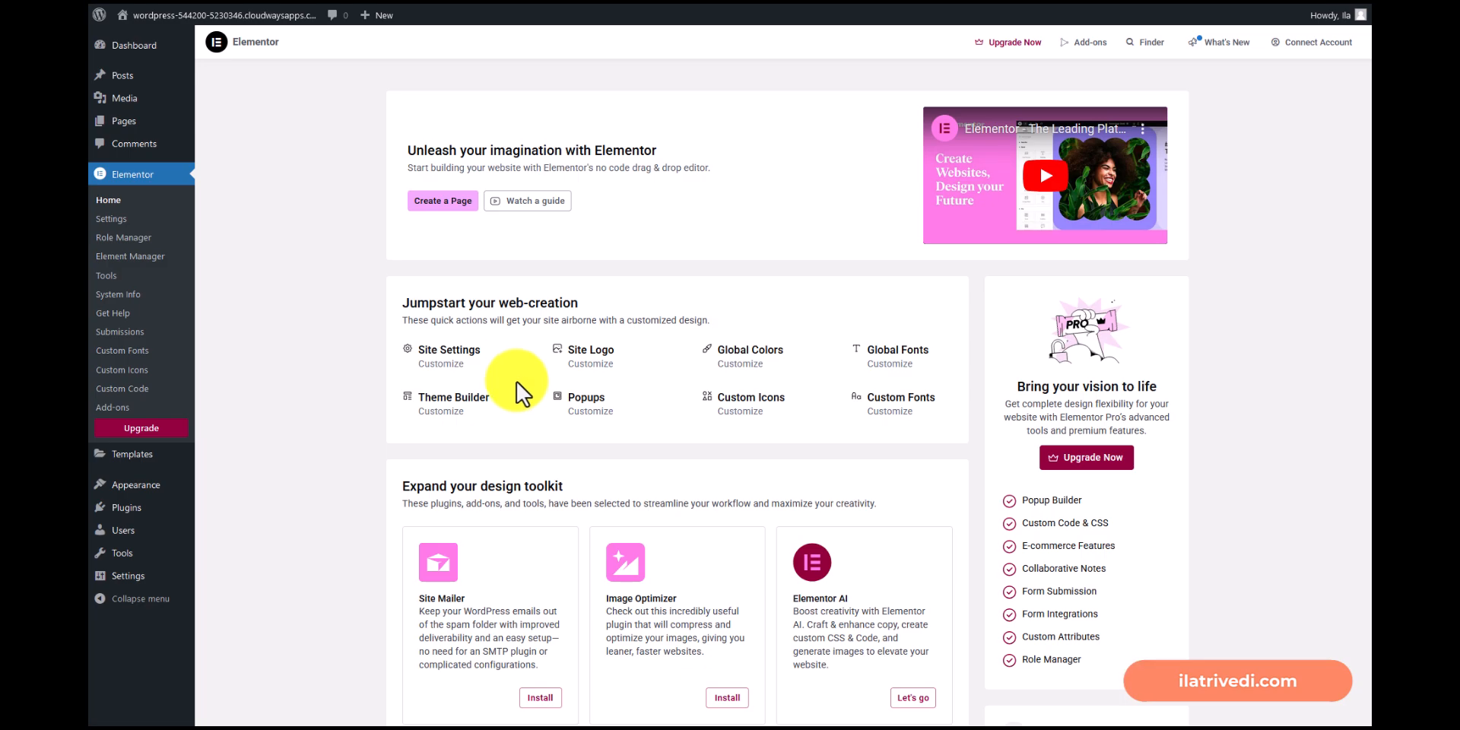
Open the Elementor home screen in the WordPress admin and examine its Jumpstart your web-creation quick actions.
{"action": "left_click", "coordinate": [153, 52]}
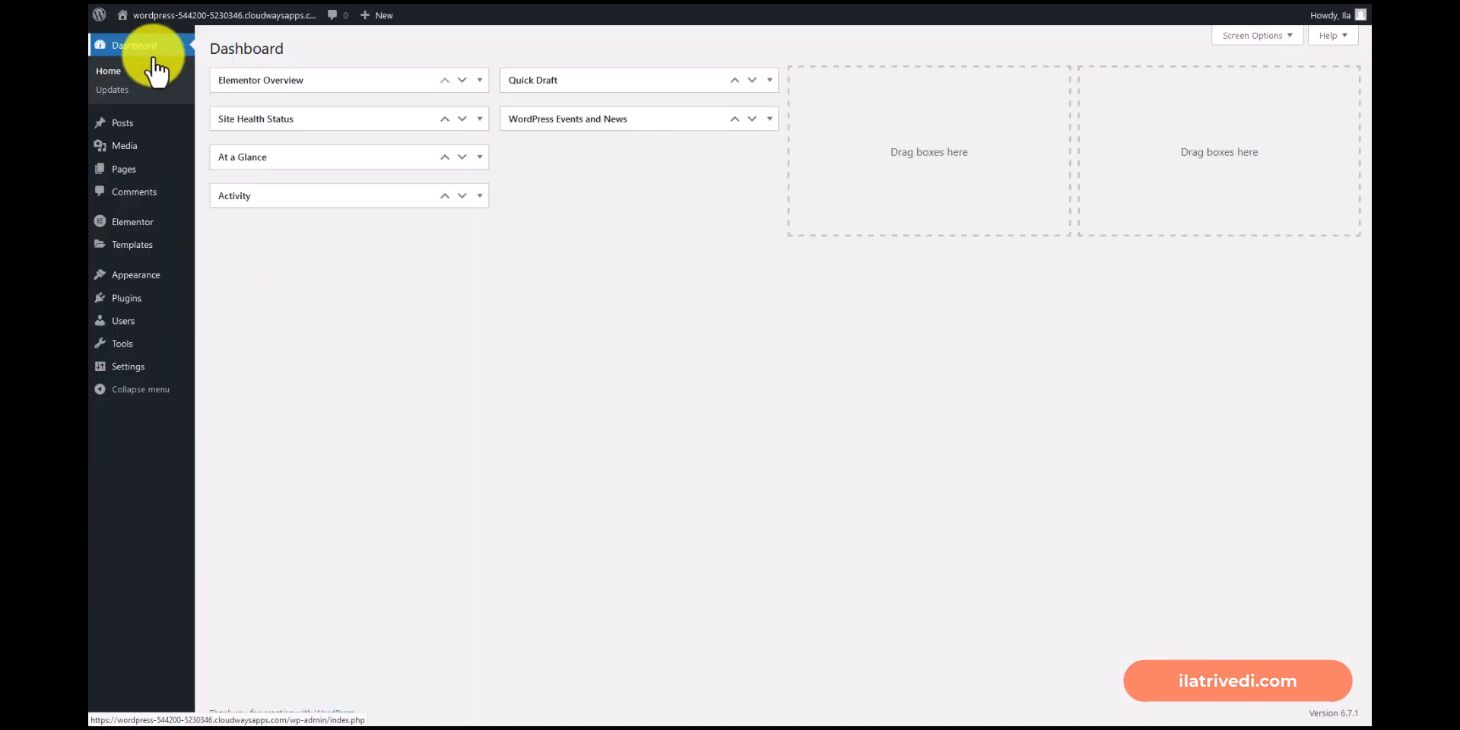
{"action": "mouse_move", "coordinate": [148, 222]}
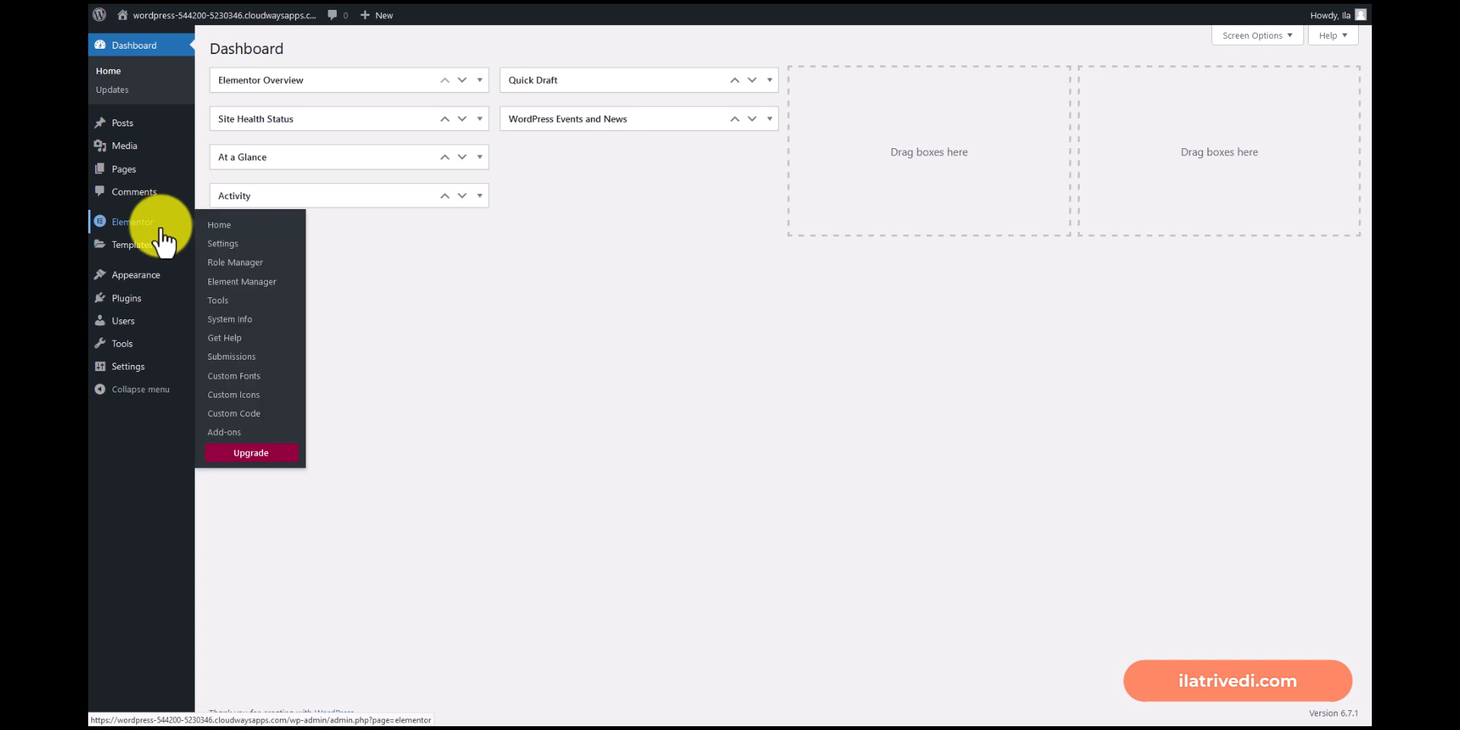
{"action": "left_click", "coordinate": [219, 226]}
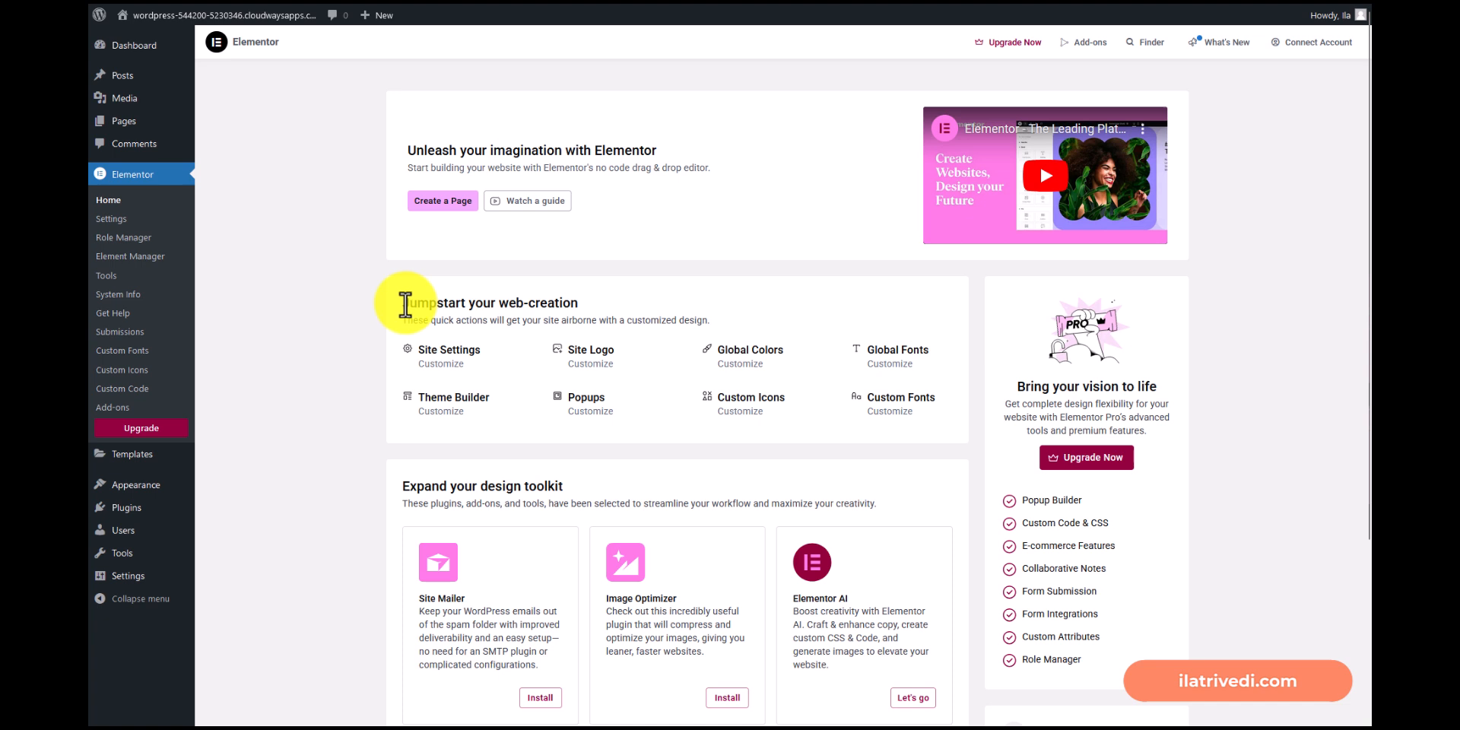
{"action": "left_click_drag", "start_coordinate": [405, 304], "coordinate": [586, 307]}
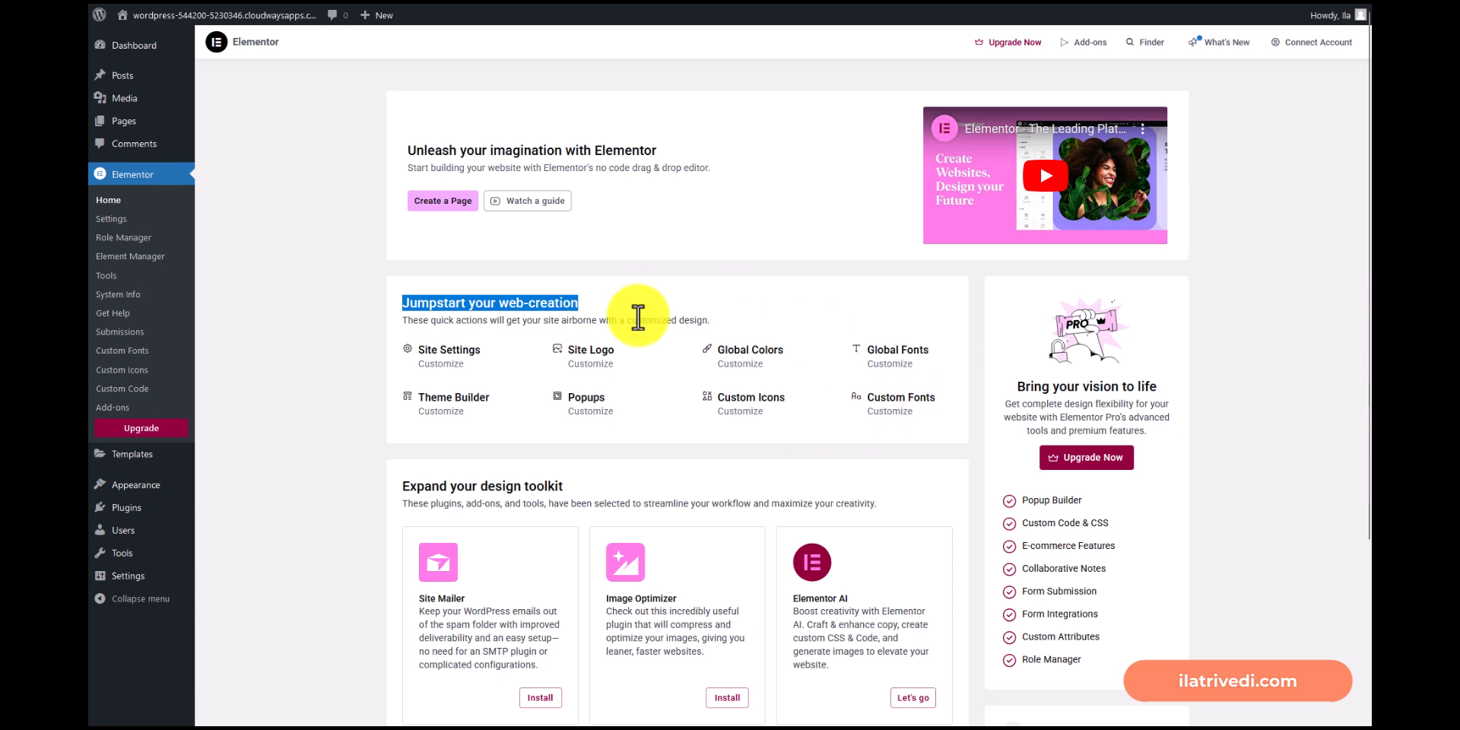
{"action": "left_click", "coordinate": [648, 323]}
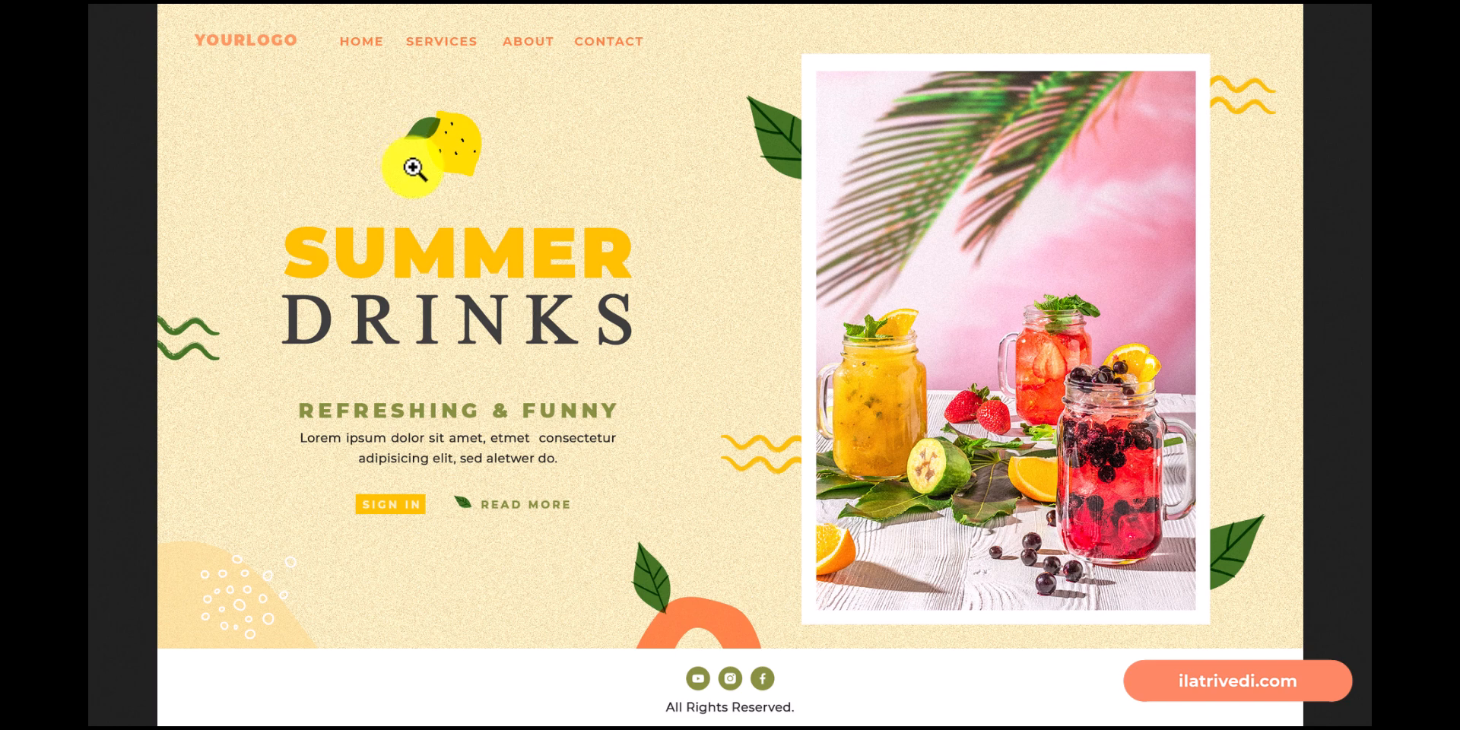
Return from the design mockup to the WordPress admin and open the theme customizer's Site Identity settings.
{"action": "key", "text": "ctrl+Tab"}
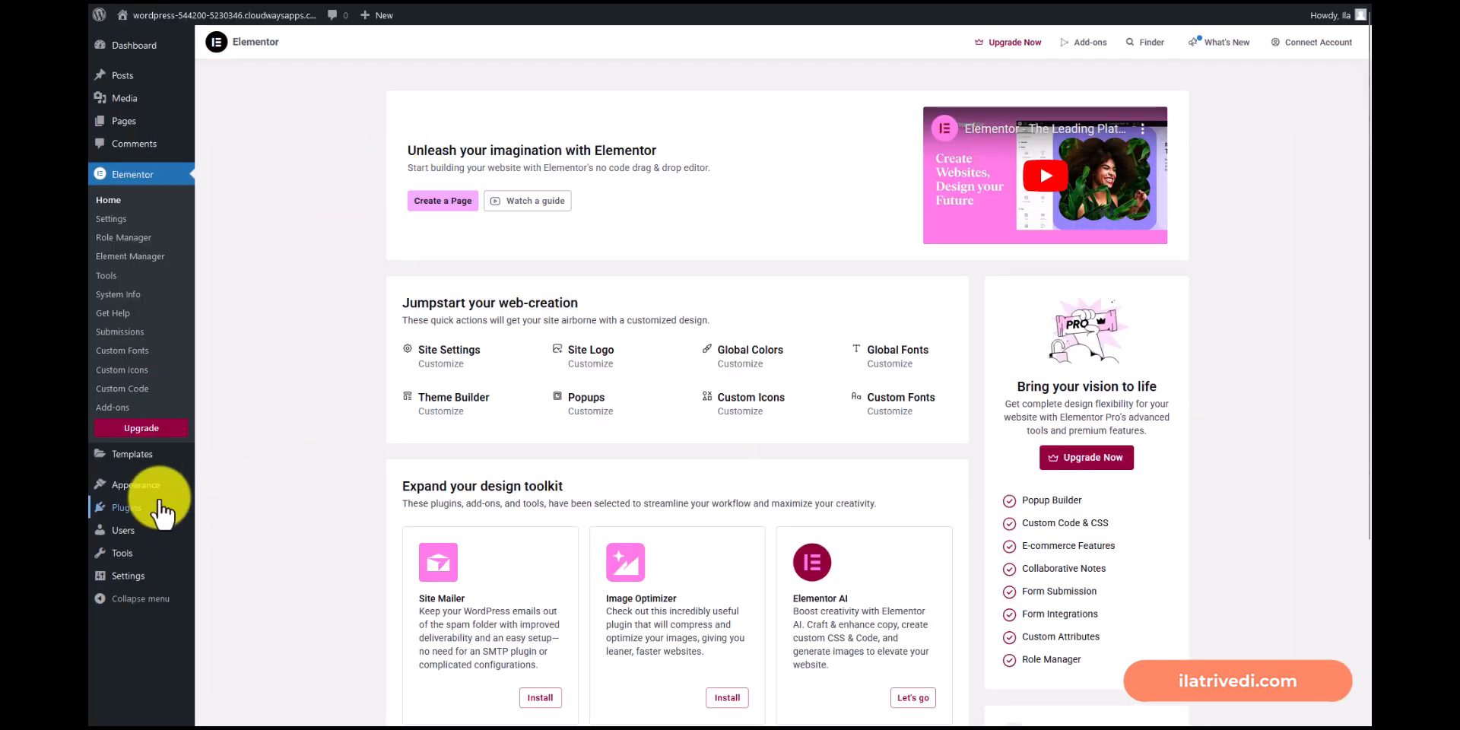
{"action": "mouse_move", "coordinate": [152, 490]}
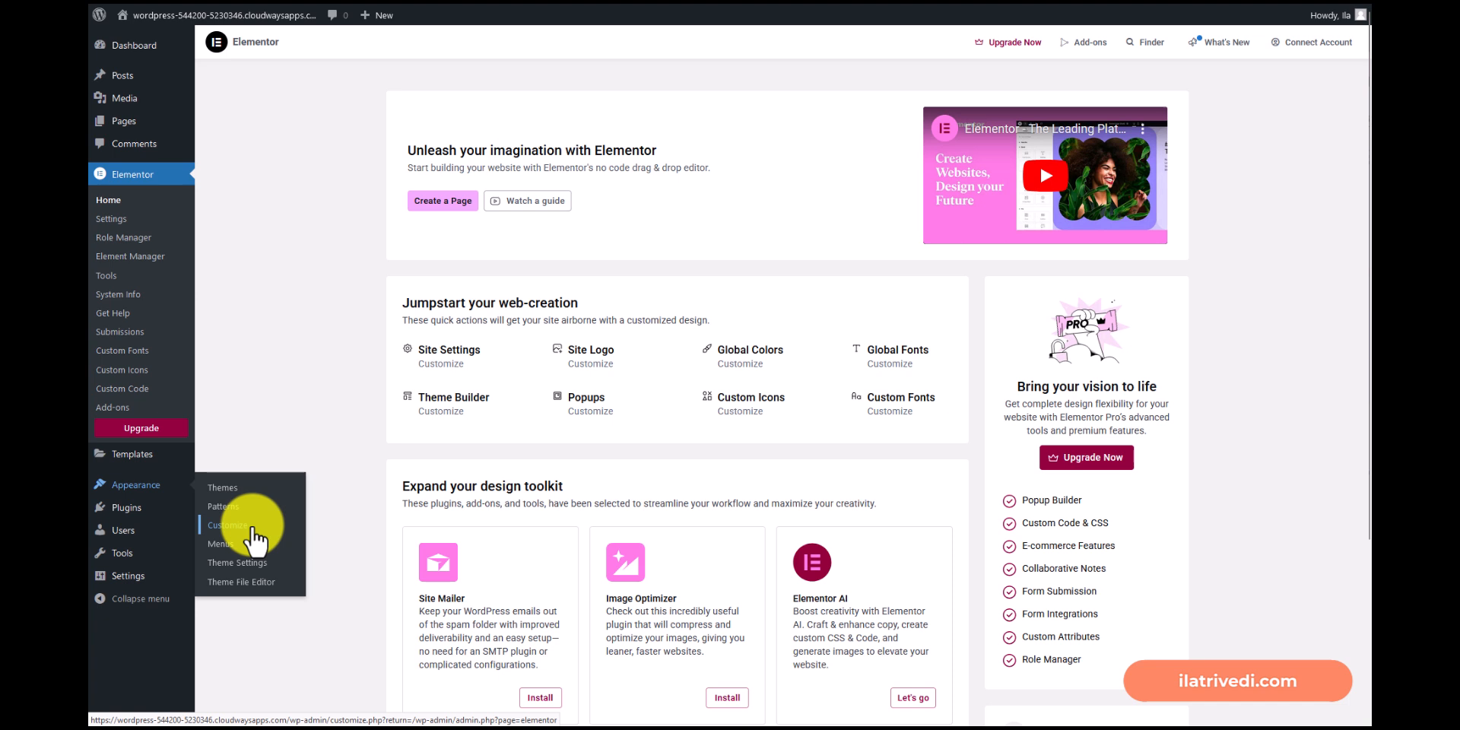
{"action": "left_click", "coordinate": [228, 524]}
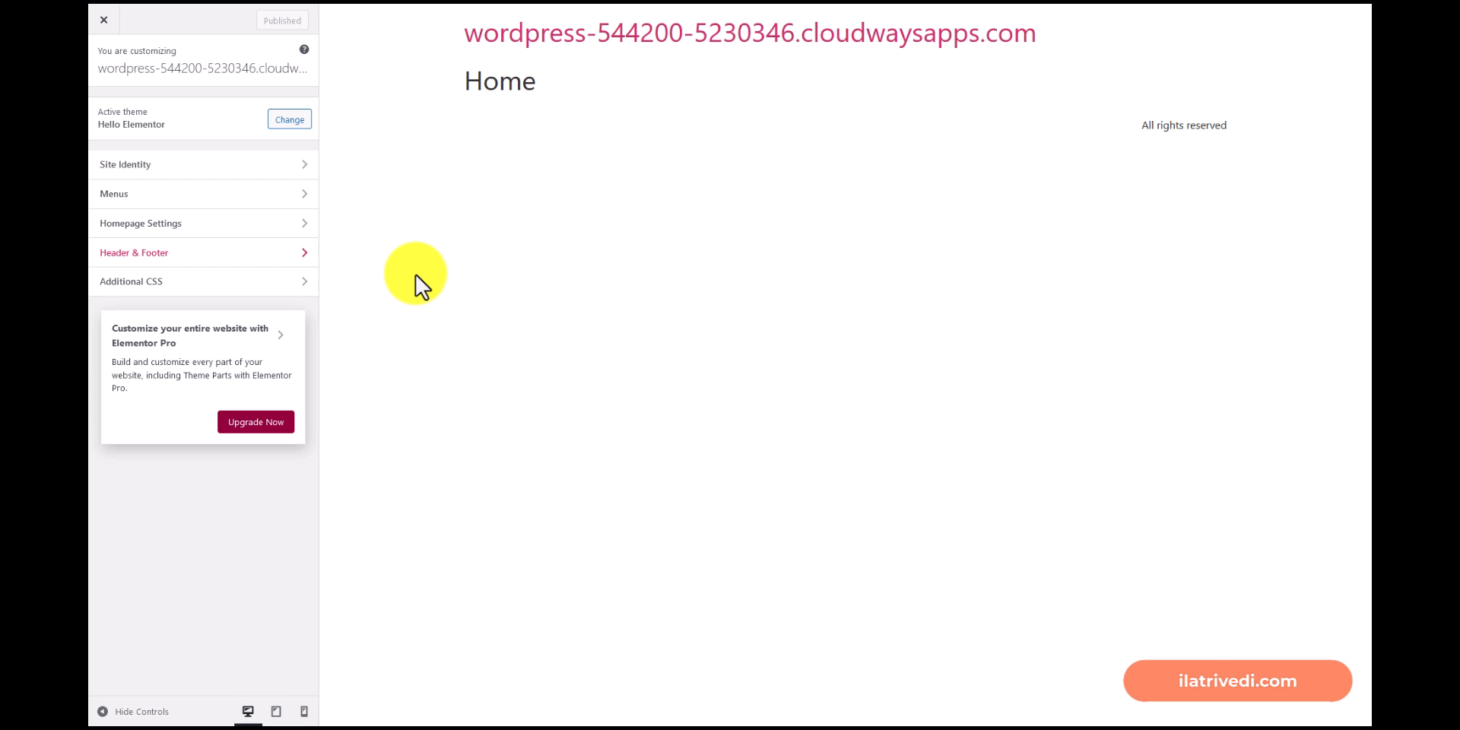
{"action": "left_click", "coordinate": [254, 171]}
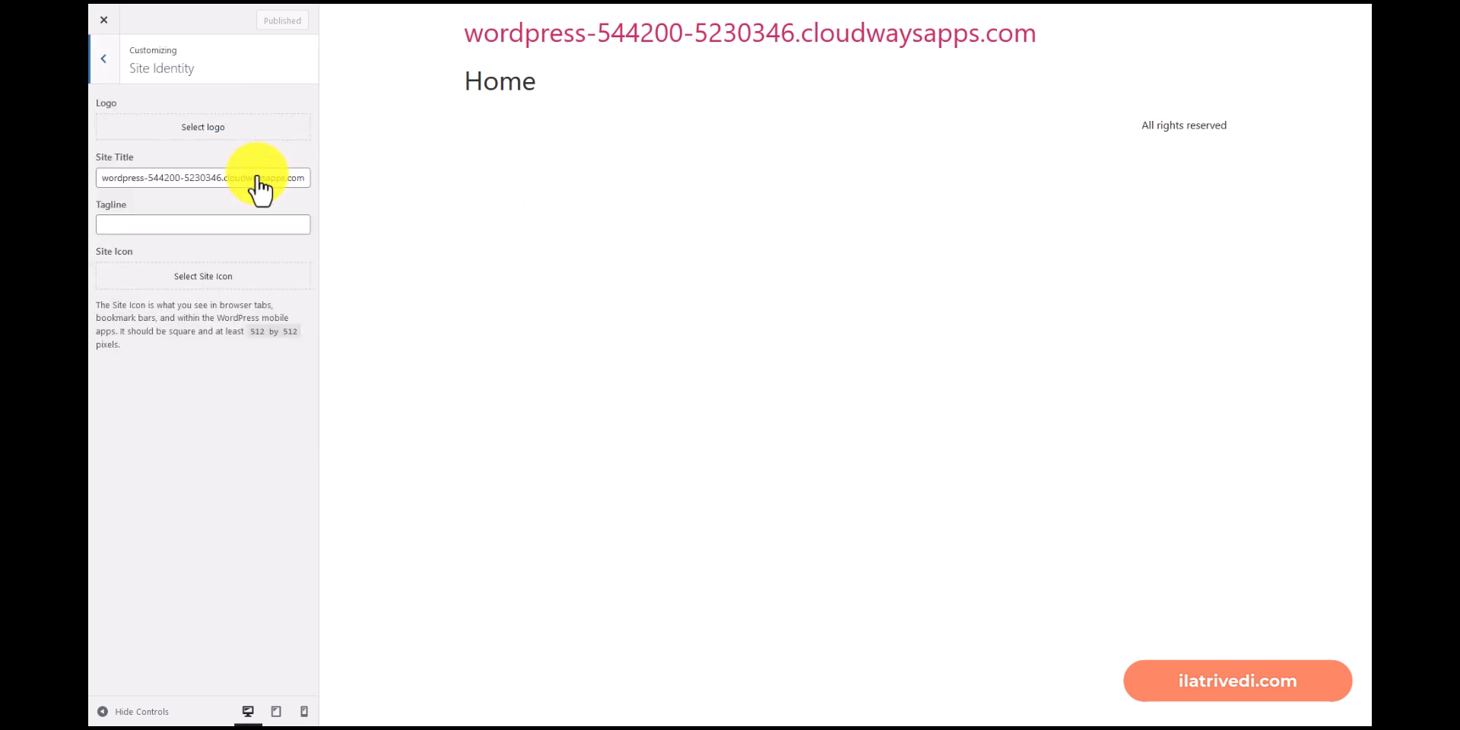
Set logo.png from the media library as the site logo without cropping it, and publish the change.
{"action": "left_click", "coordinate": [204, 130]}
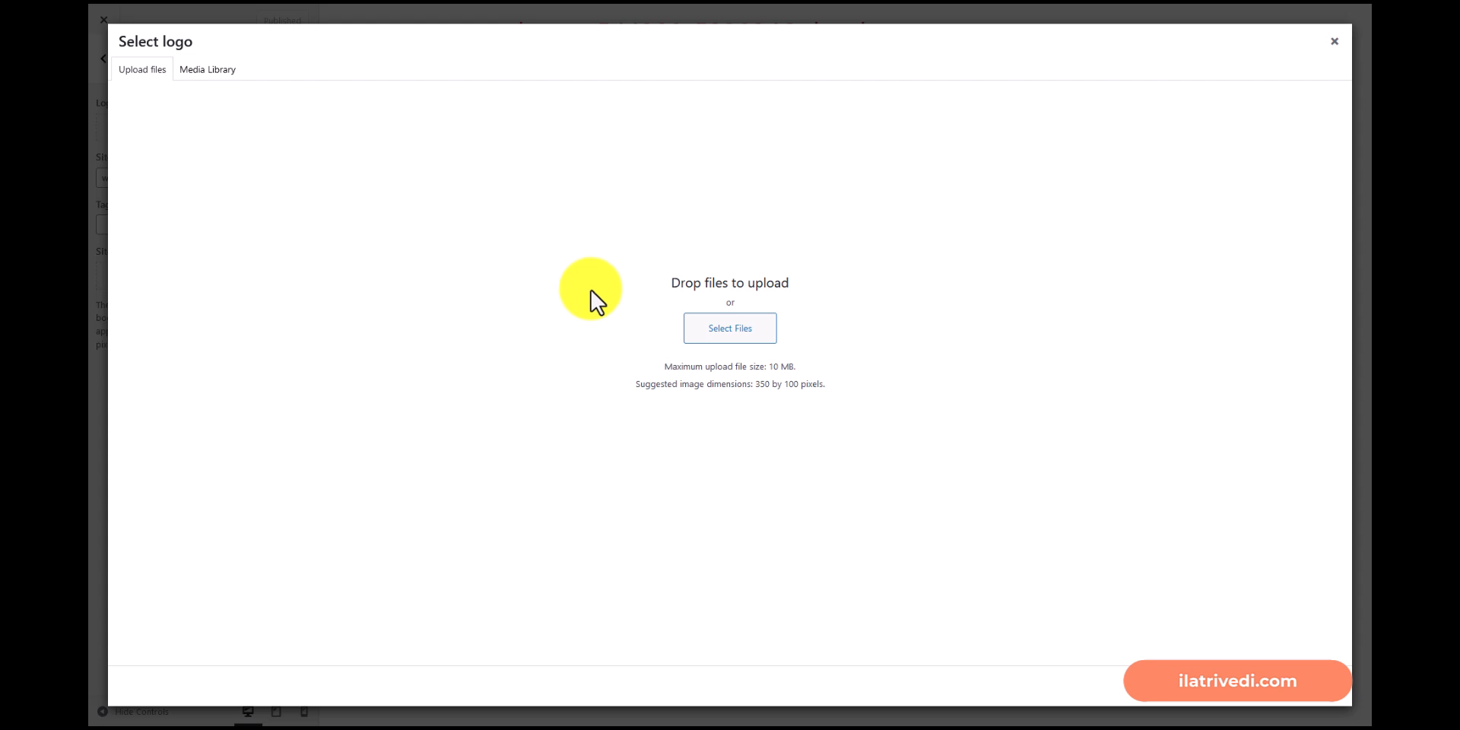
{"action": "left_click", "coordinate": [208, 69]}
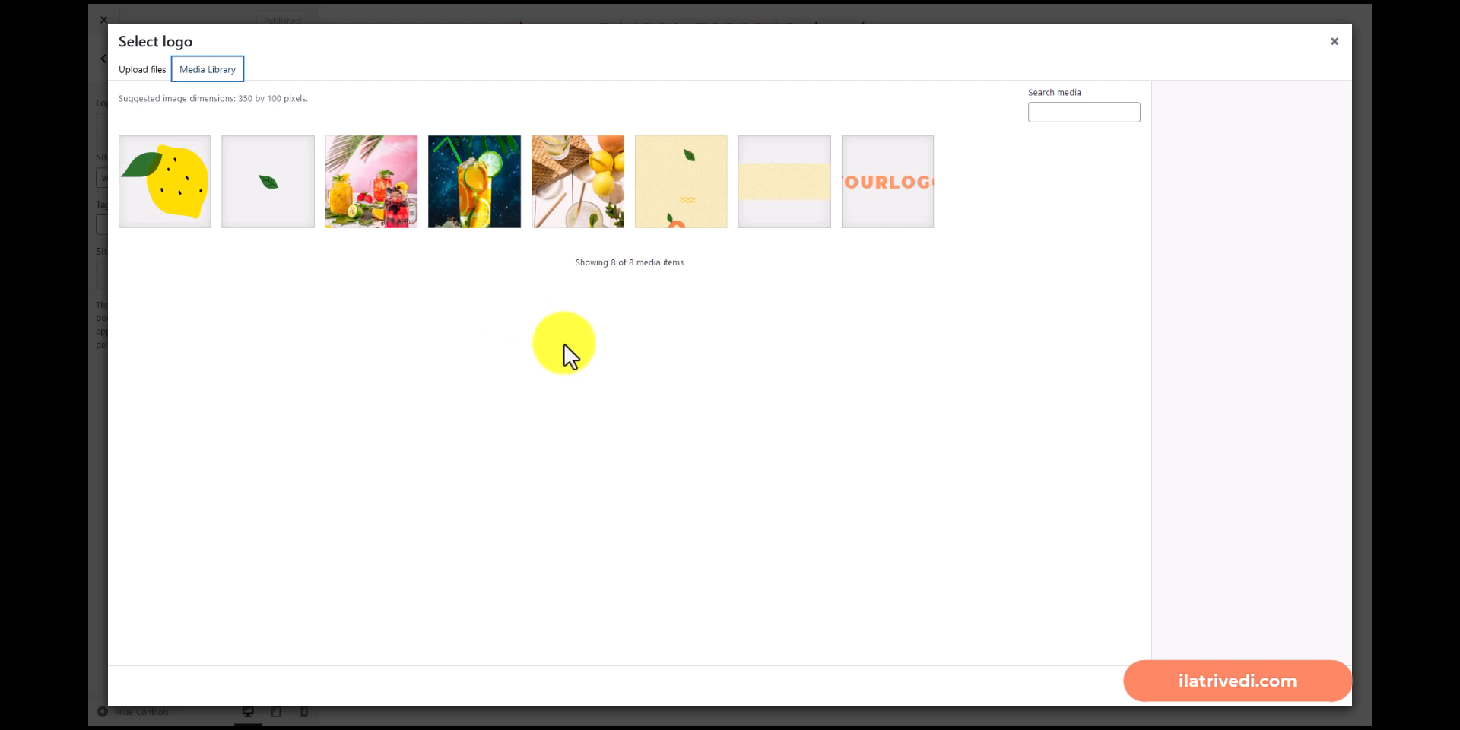
{"action": "left_click", "coordinate": [901, 195]}
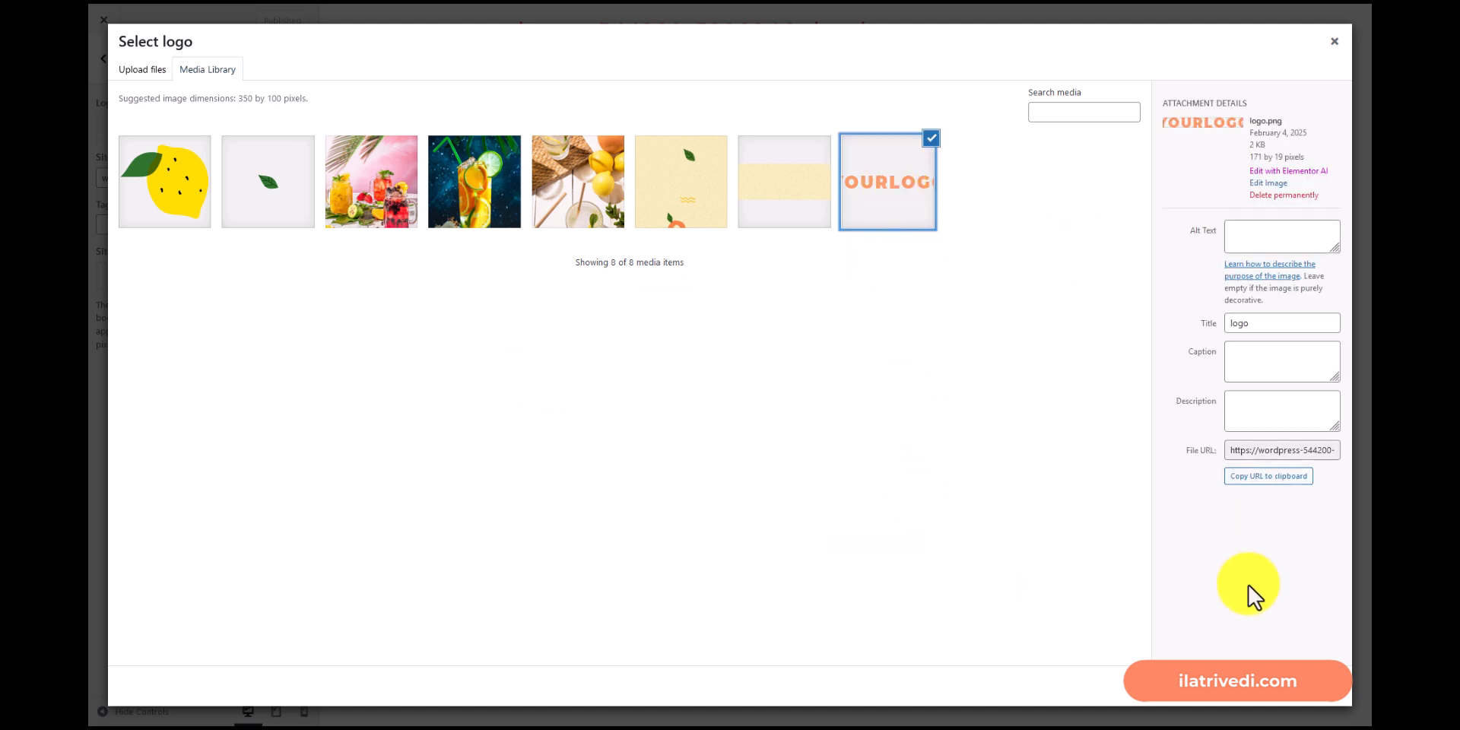
{"action": "left_click", "coordinate": [1323, 688]}
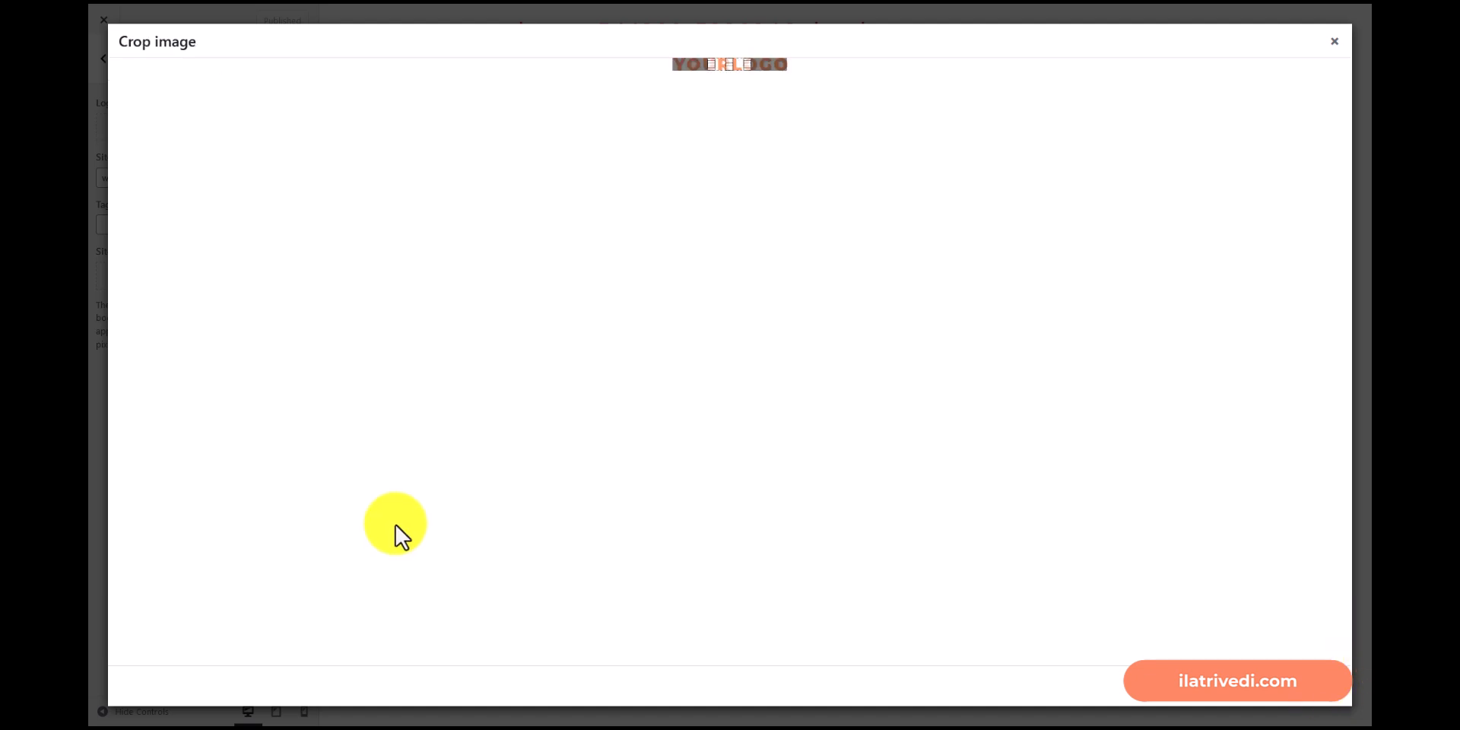
{"action": "left_click", "coordinate": [1227, 695]}
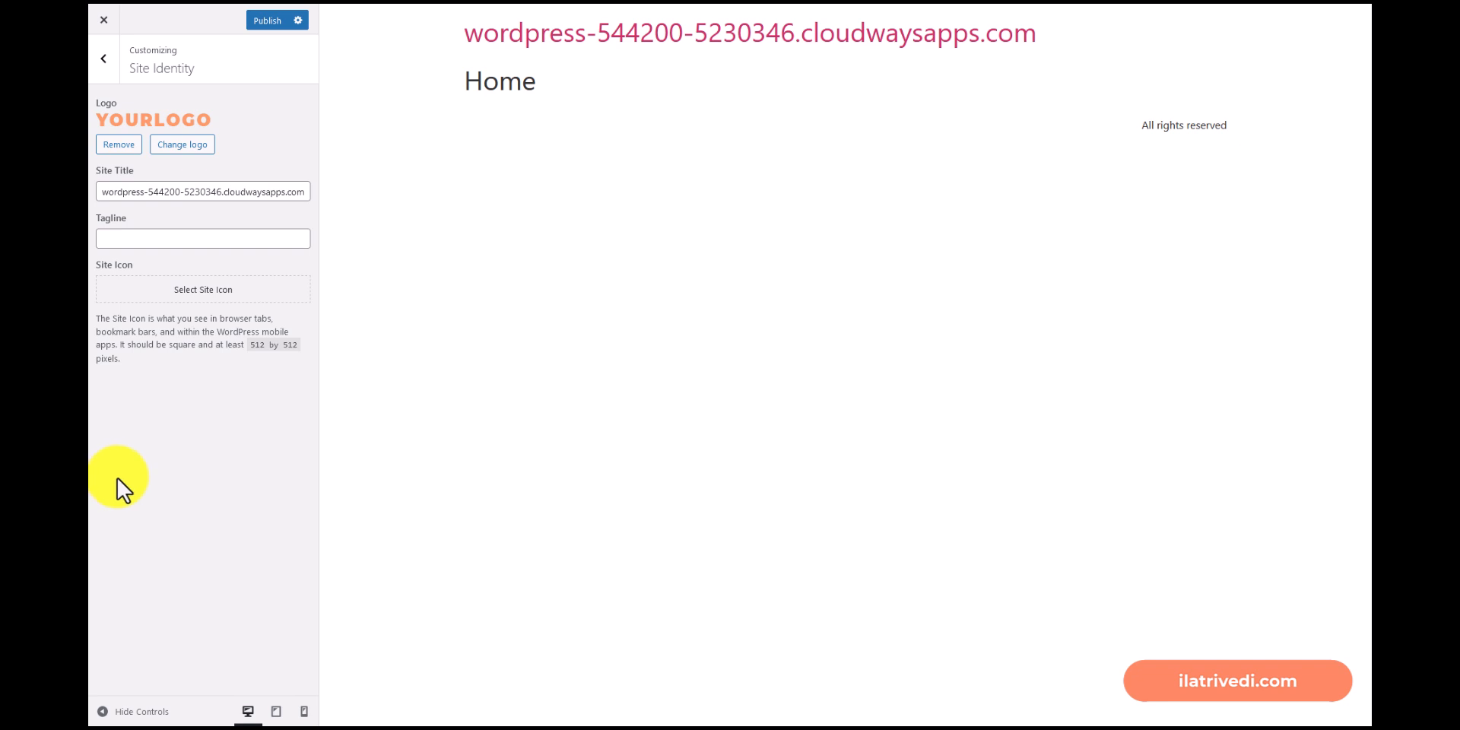
{"action": "left_click", "coordinate": [221, 232]}
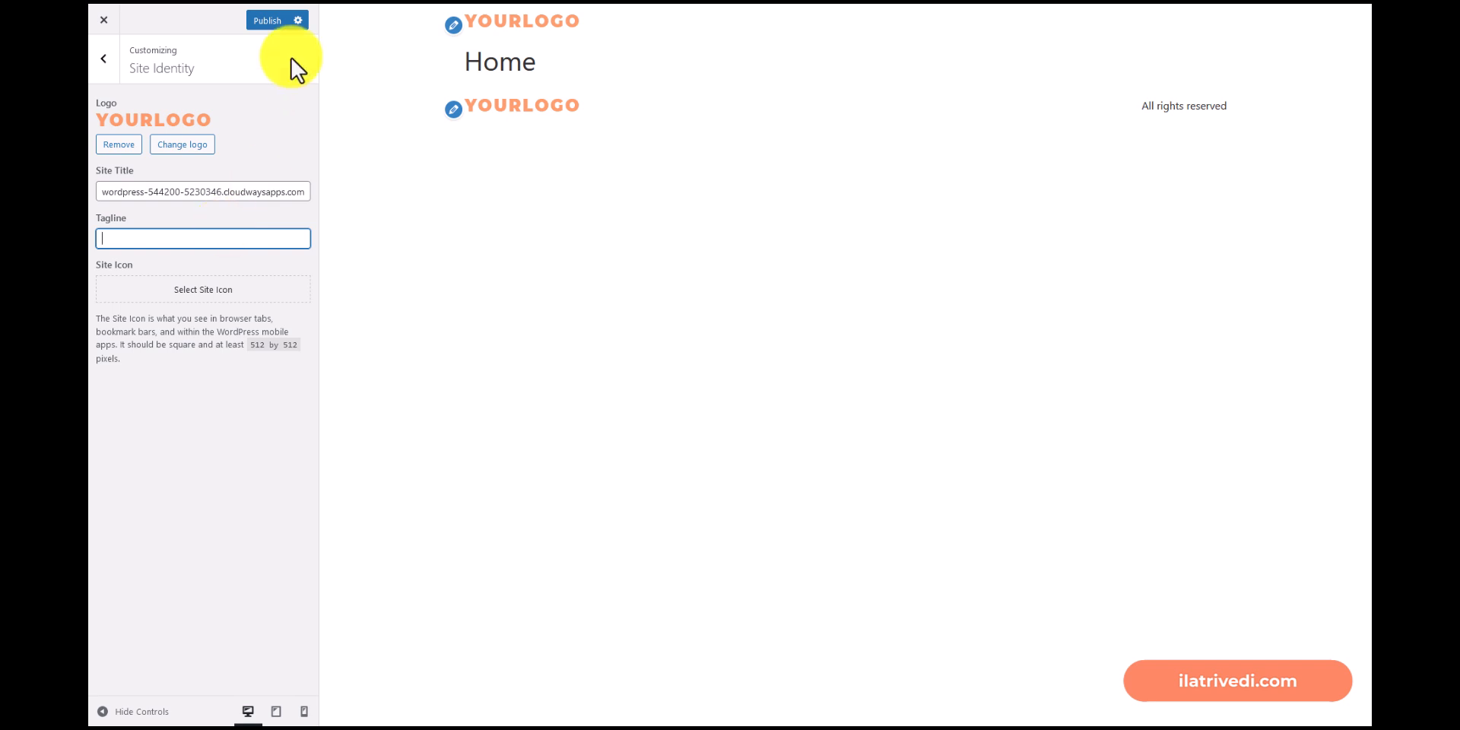
{"action": "left_click", "coordinate": [267, 28]}
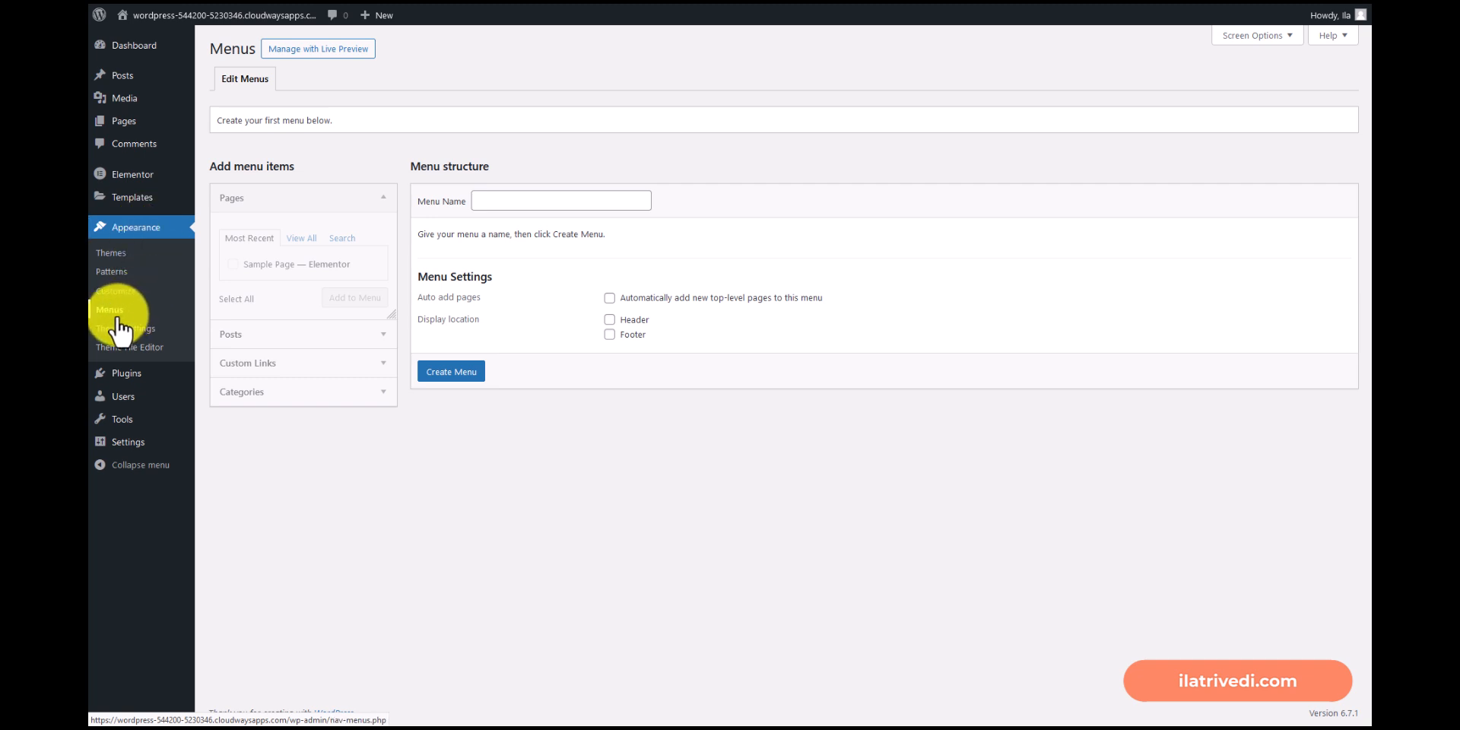
Create a navigation menu named primarymainmenu with Header as its display location.
{"action": "left_click", "coordinate": [539, 198]}
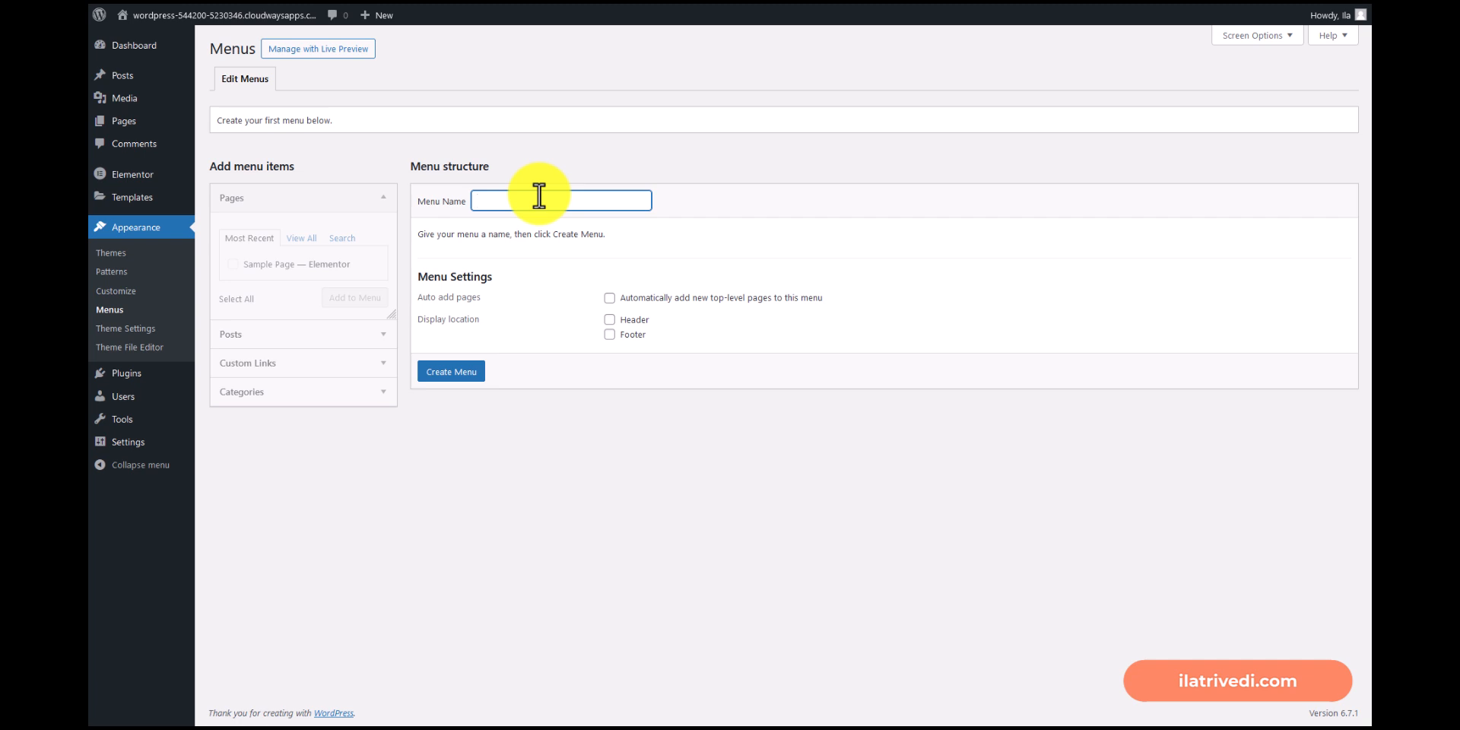
{"action": "type", "text": "primarymainmenu"}
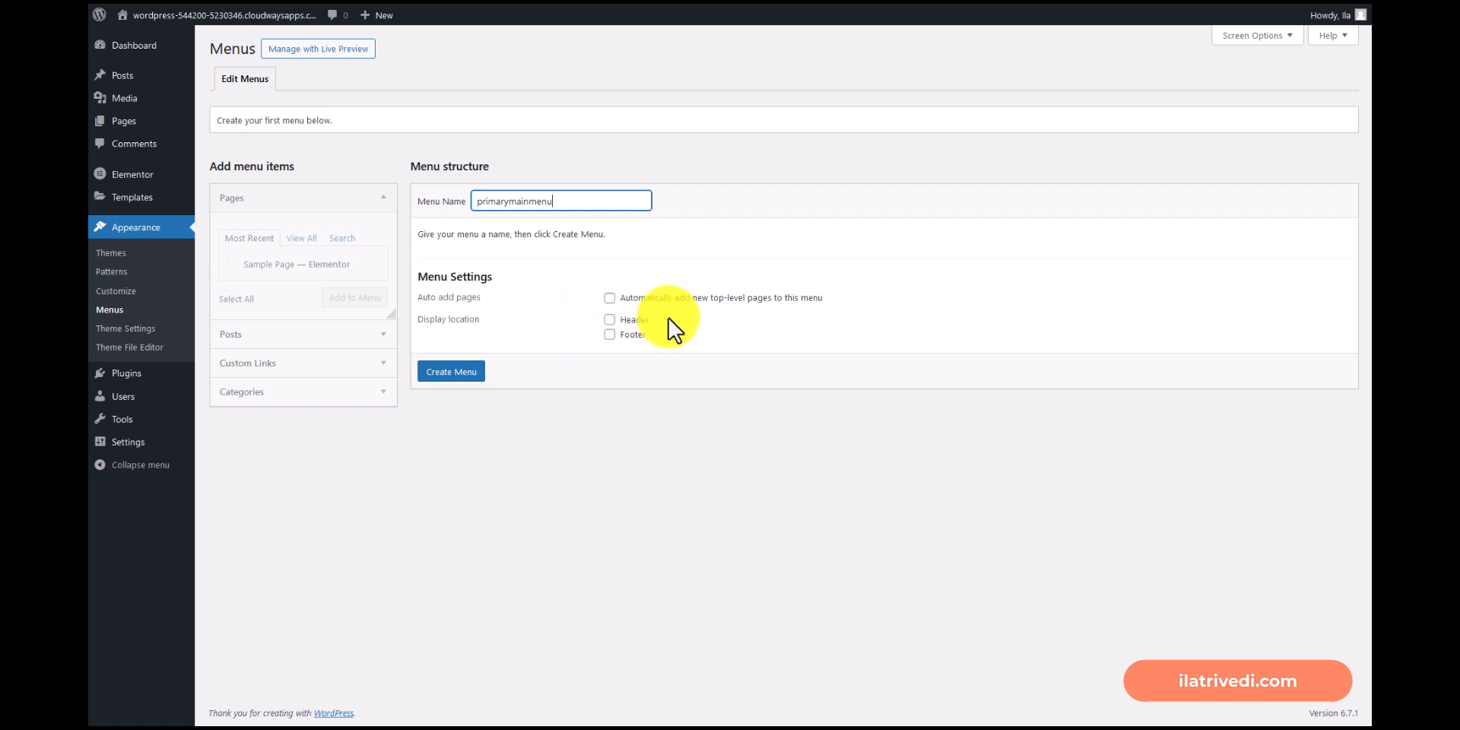
{"action": "left_click", "coordinate": [609, 320]}
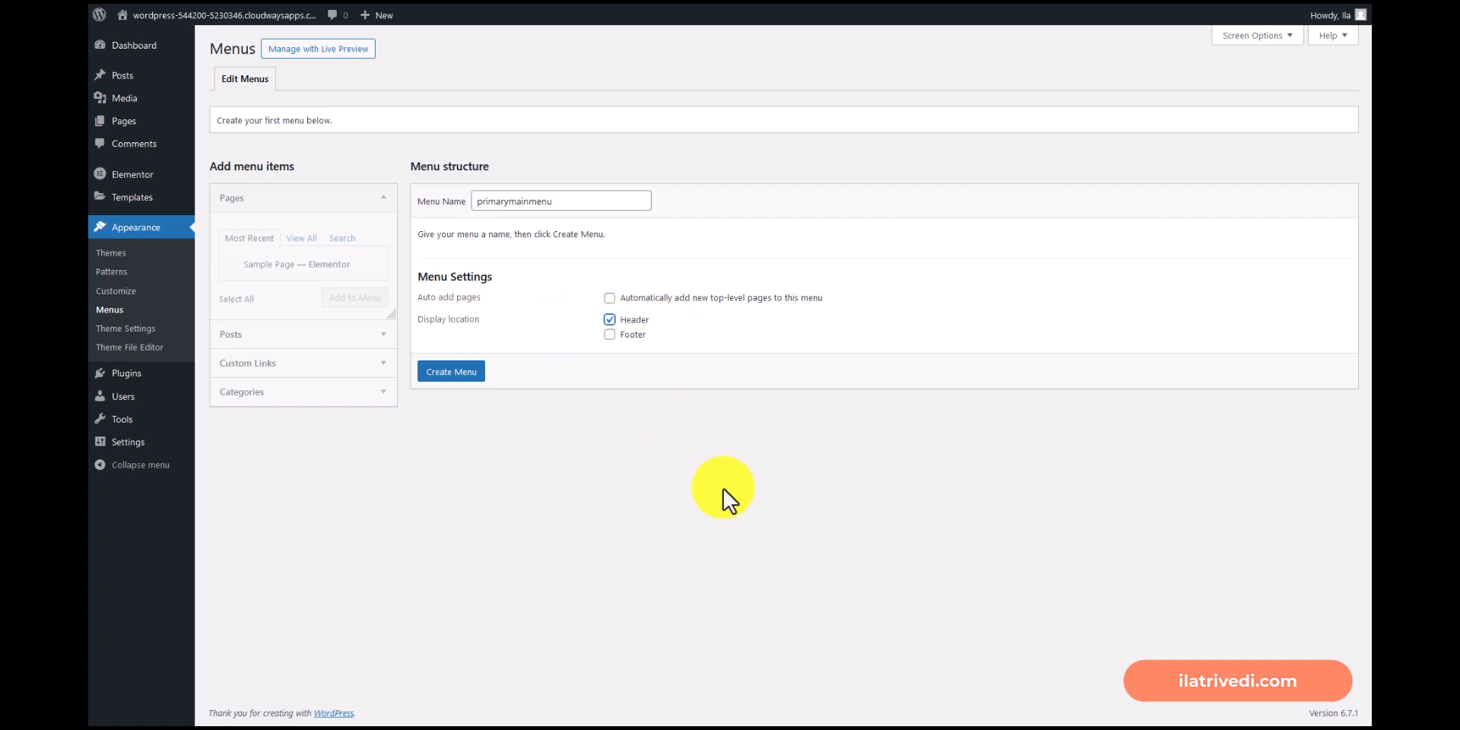
{"action": "left_click", "coordinate": [463, 376]}
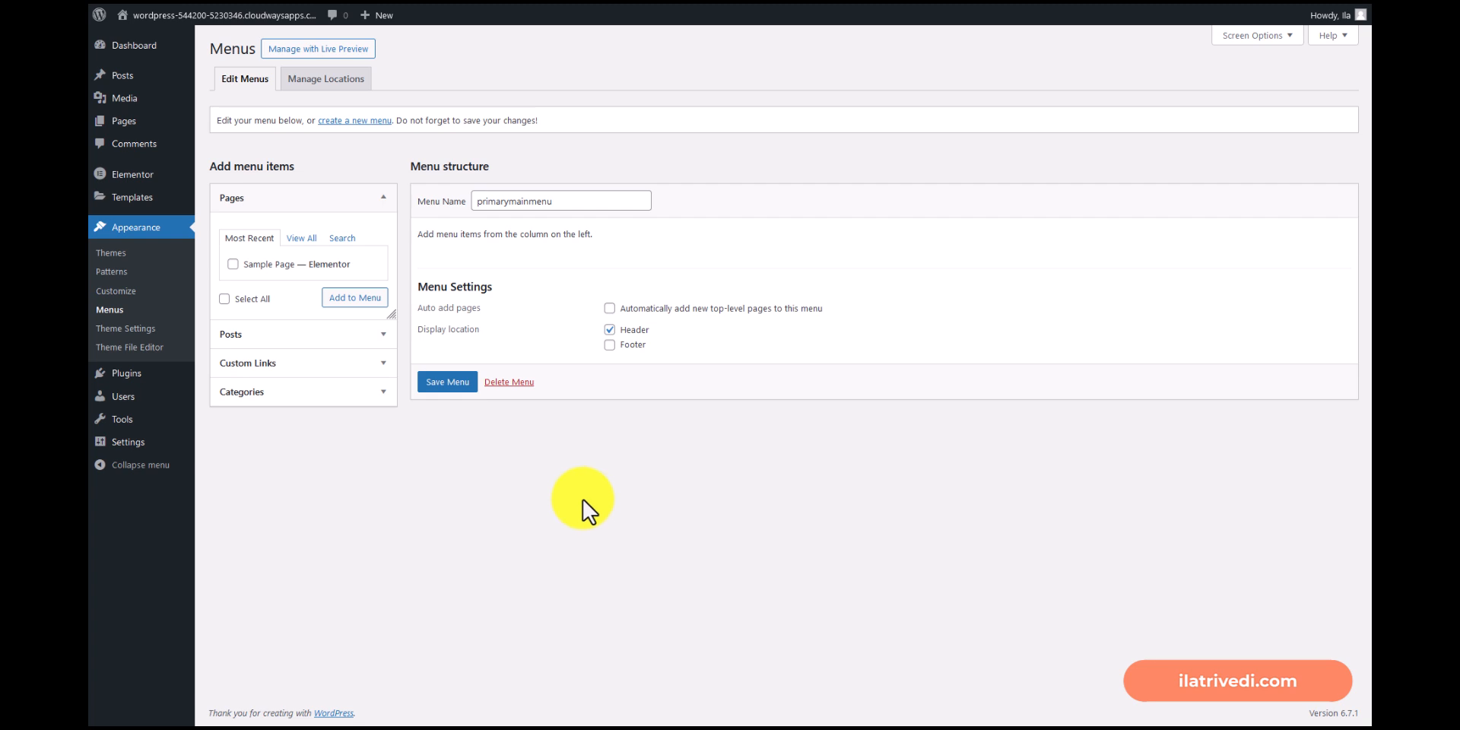
Add the Home page to primarymainmenu from the full list of pages.
{"action": "left_click", "coordinate": [384, 365]}
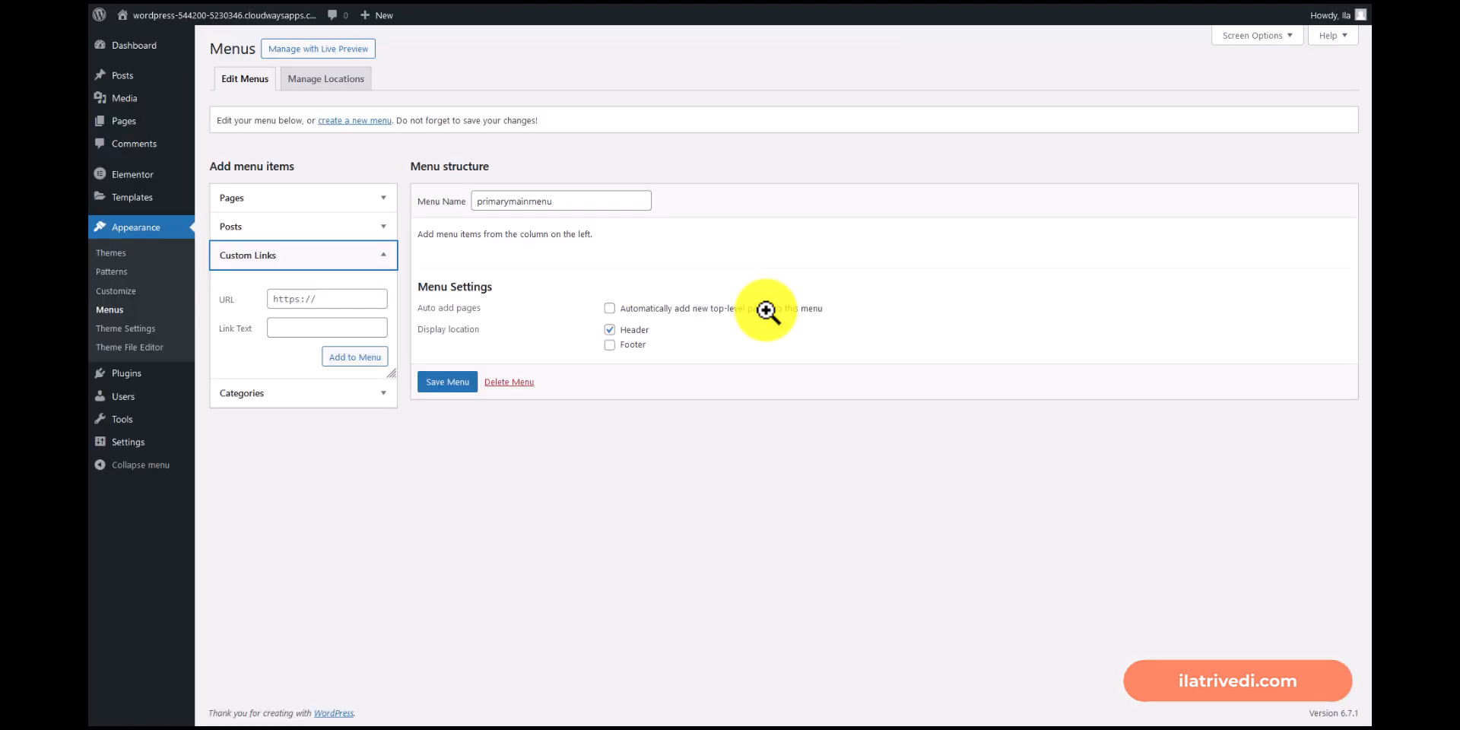
{"action": "left_click", "coordinate": [382, 199]}
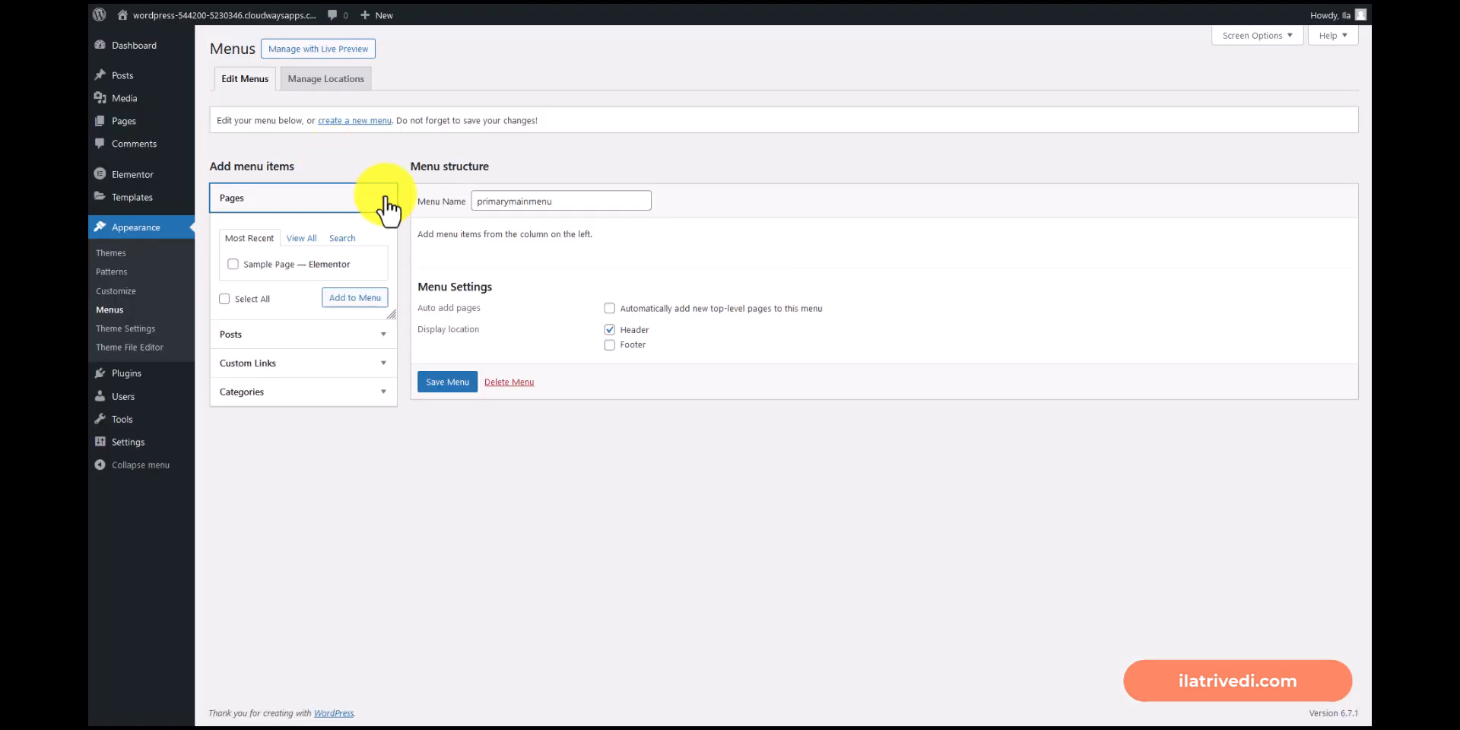
{"action": "left_click", "coordinate": [302, 238]}
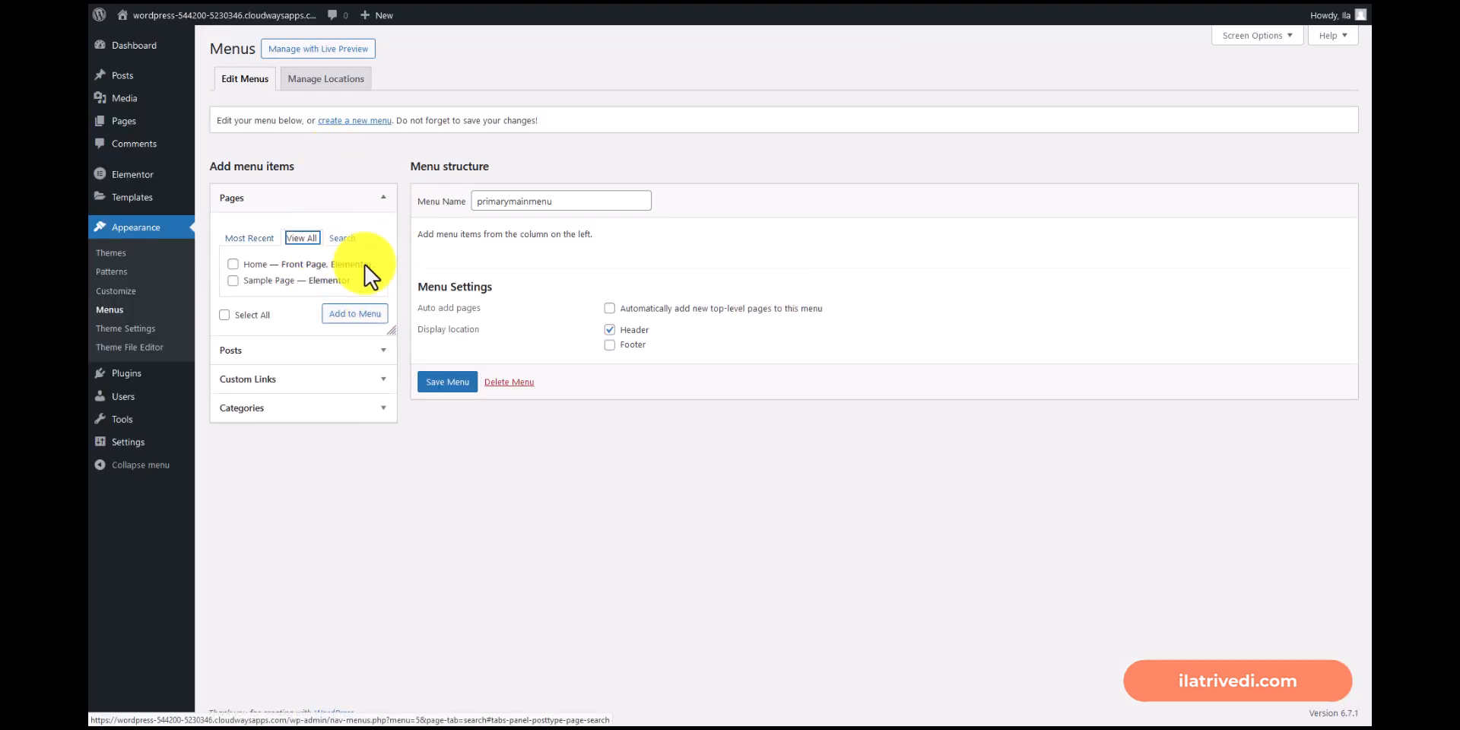
{"action": "left_click", "coordinate": [233, 263]}
{"action": "left_click", "coordinate": [371, 315]}
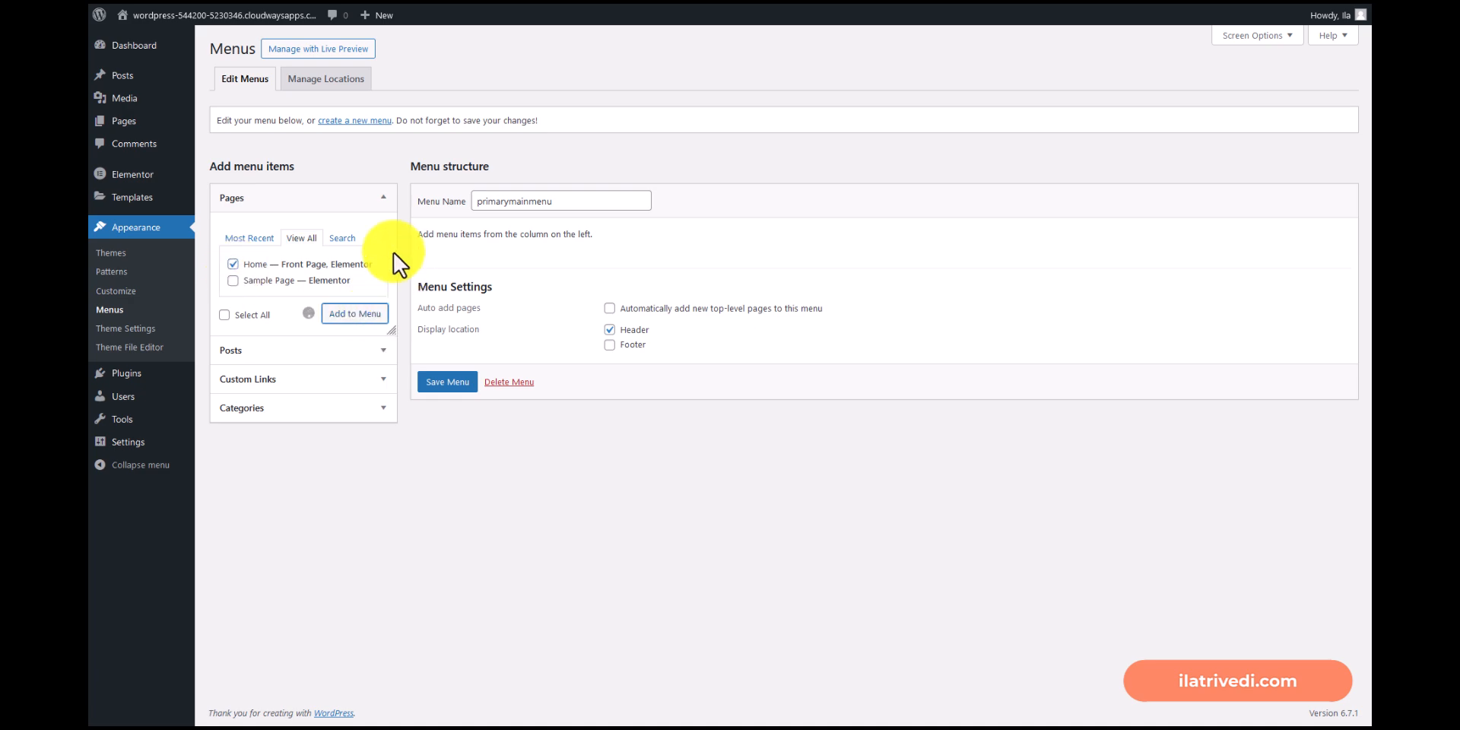
Add a custom link with the text SERVICES and the URL # to the menu.
{"action": "left_click", "coordinate": [348, 381]}
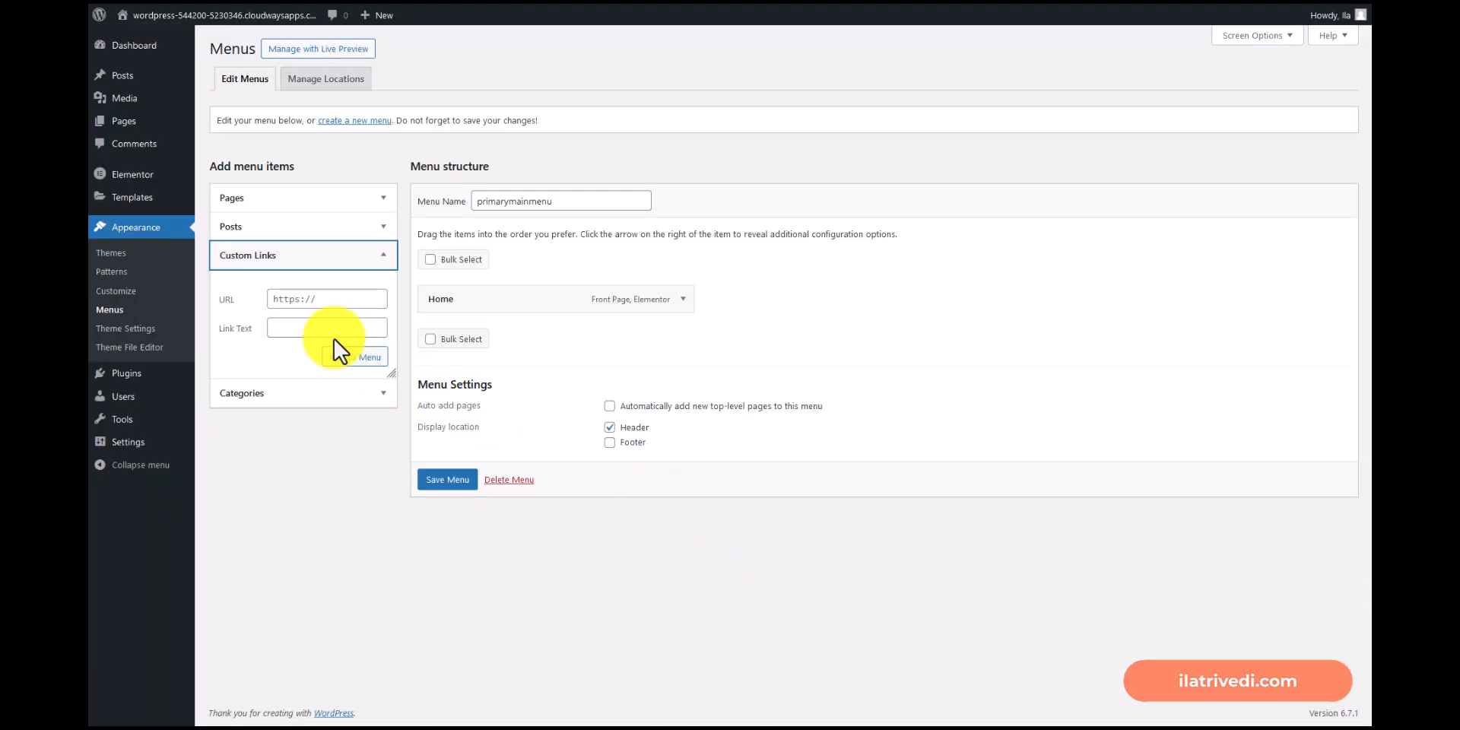
{"action": "left_click", "coordinate": [306, 328]}
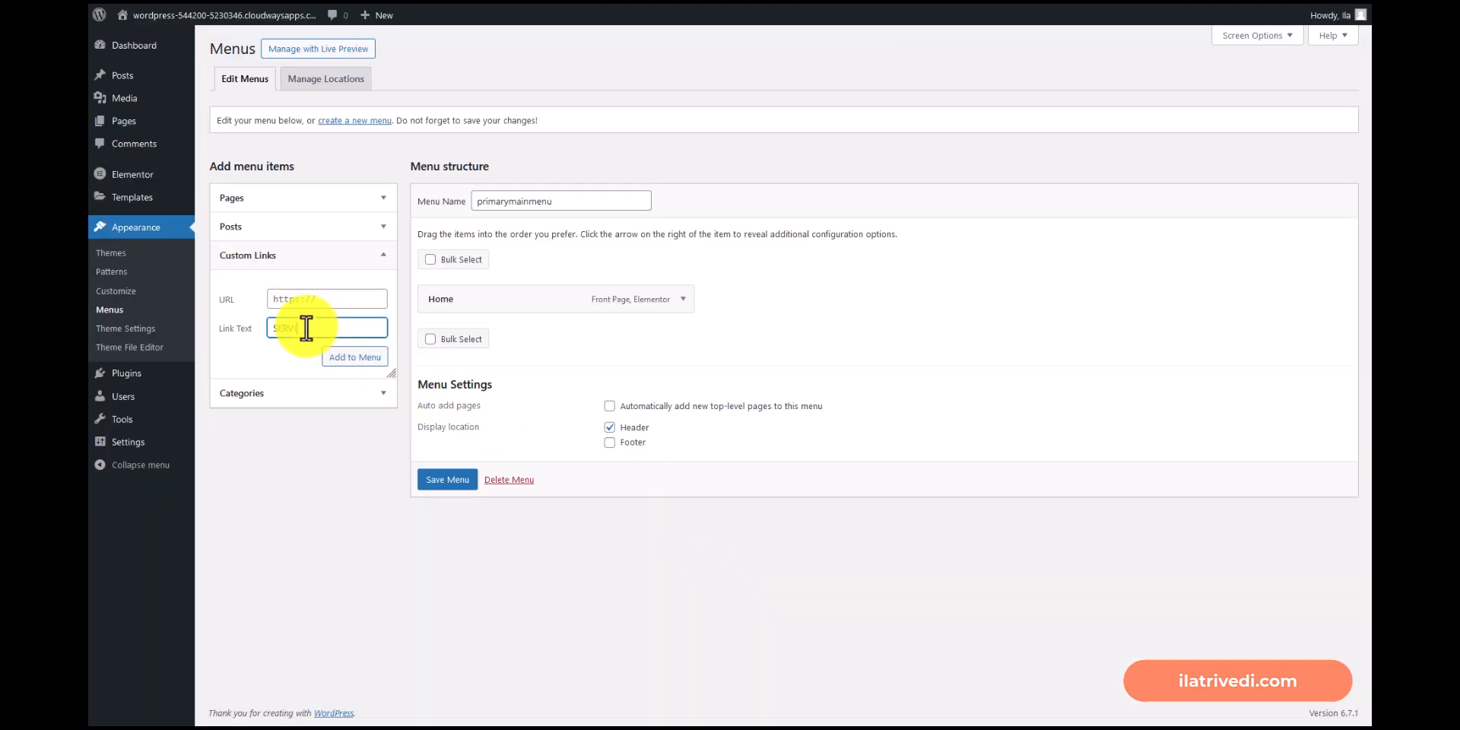
{"action": "left_click", "coordinate": [300, 301]}
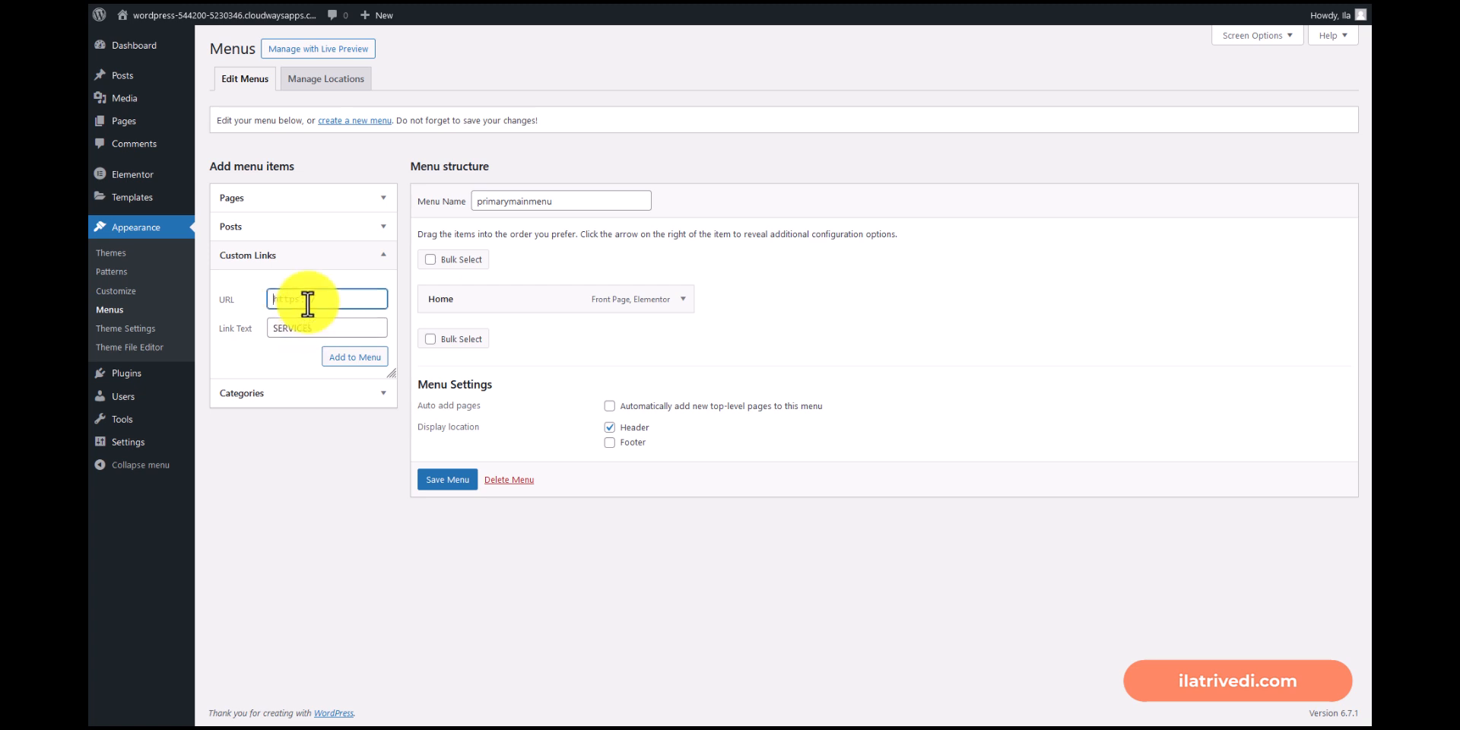
{"action": "type", "text": "#"}
{"action": "left_click", "coordinate": [355, 358]}
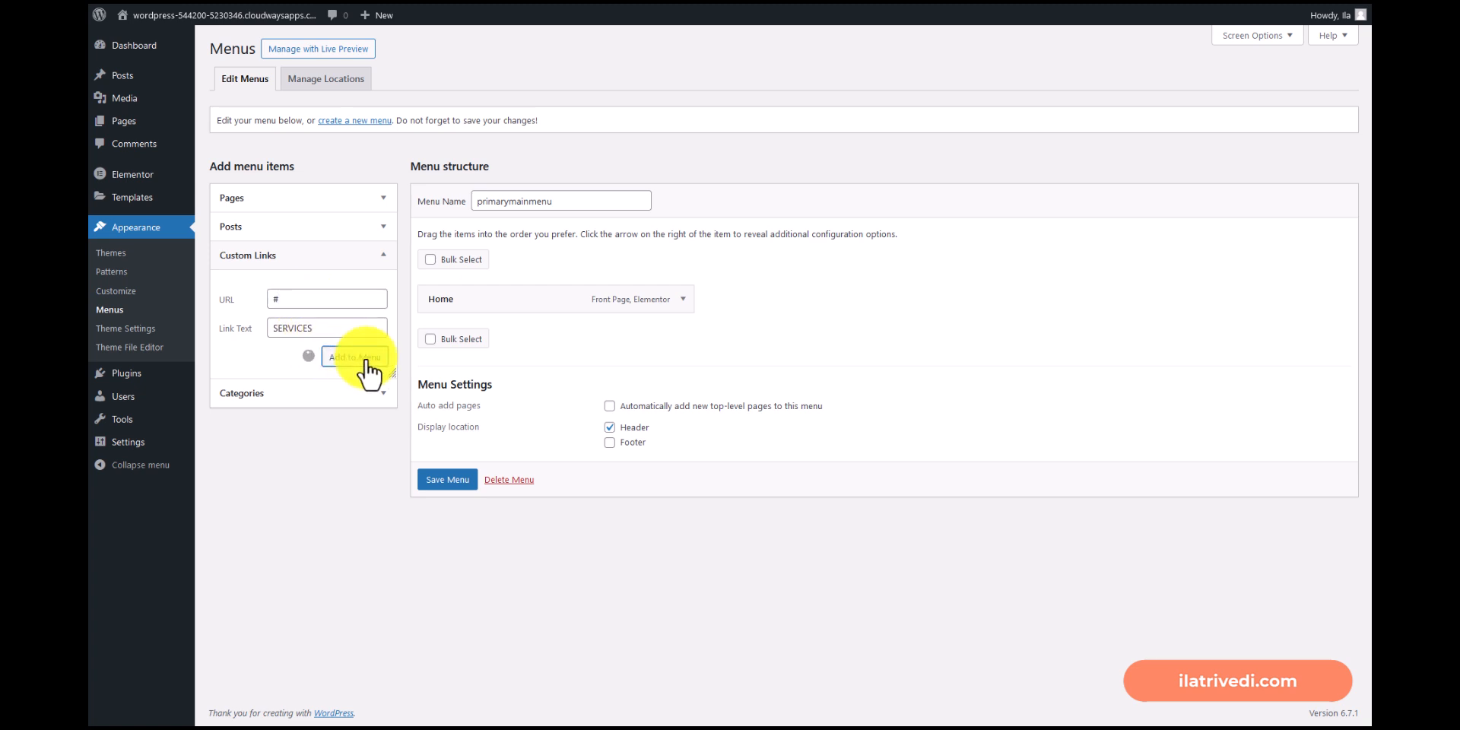
Add a custom link with the text ABOUT and the URL # to the menu.
{"action": "left_click", "coordinate": [327, 327]}
{"action": "type", "text": "ABOUT"}
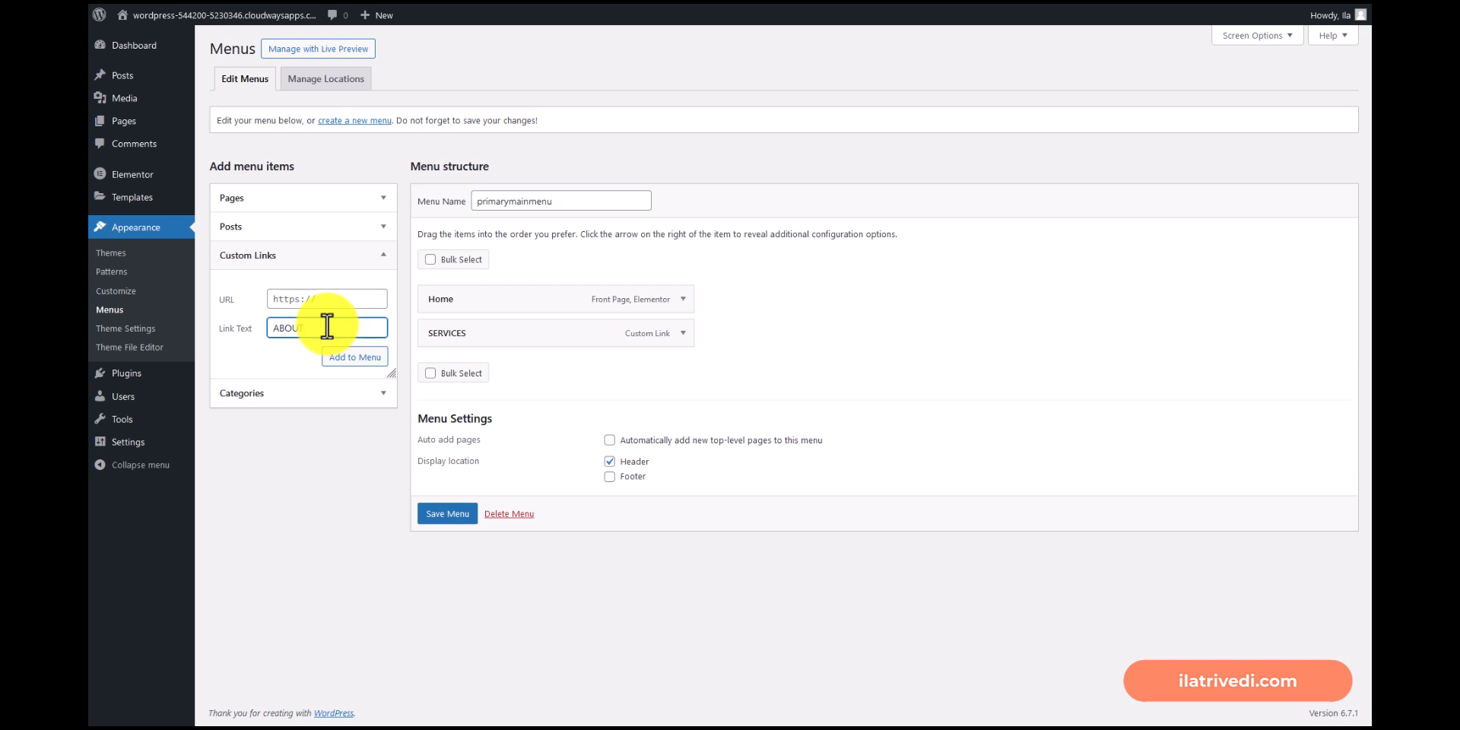
{"action": "left_click", "coordinate": [349, 306]}
{"action": "type", "text": "#"}
{"action": "left_click", "coordinate": [353, 358]}
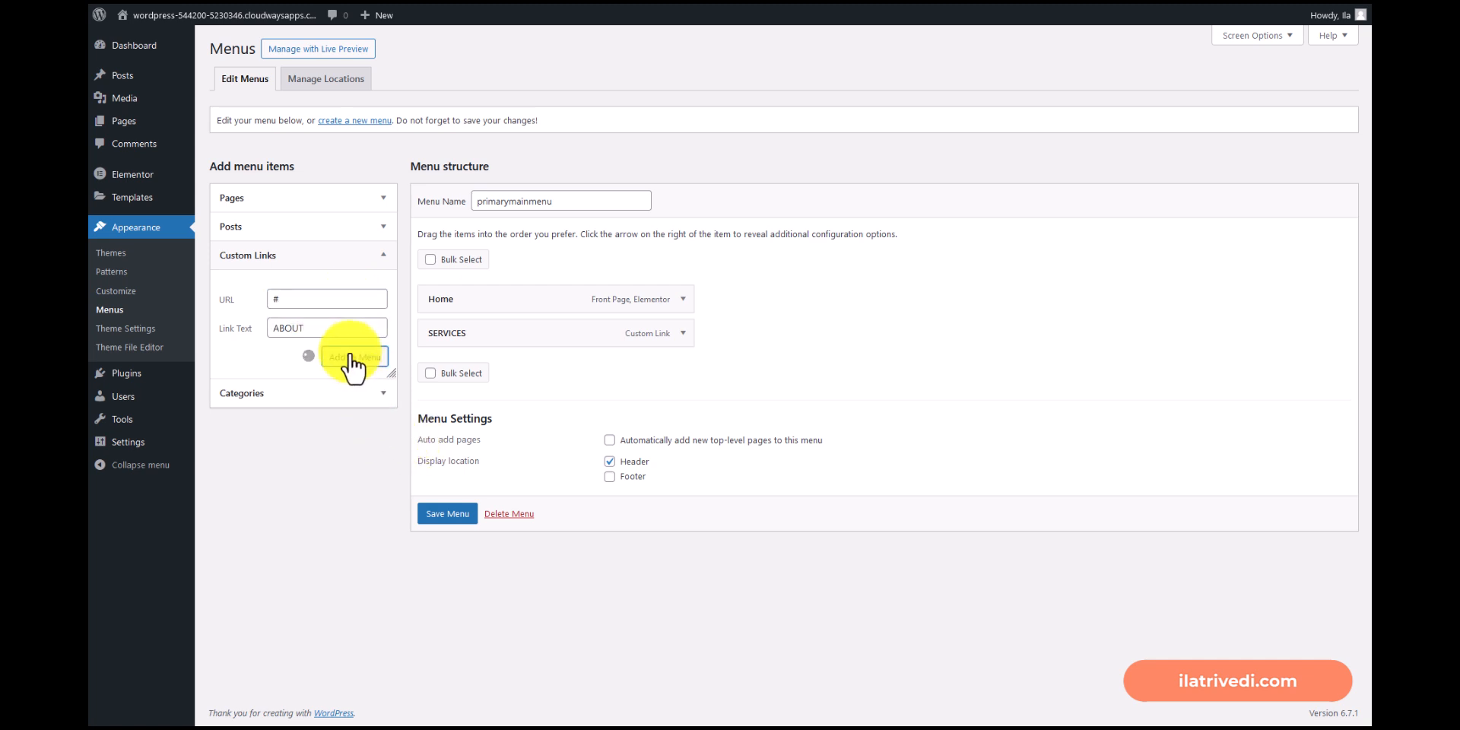
Add a custom link with the text CONTACT and the URL # to the menu.
{"action": "left_click", "coordinate": [352, 328]}
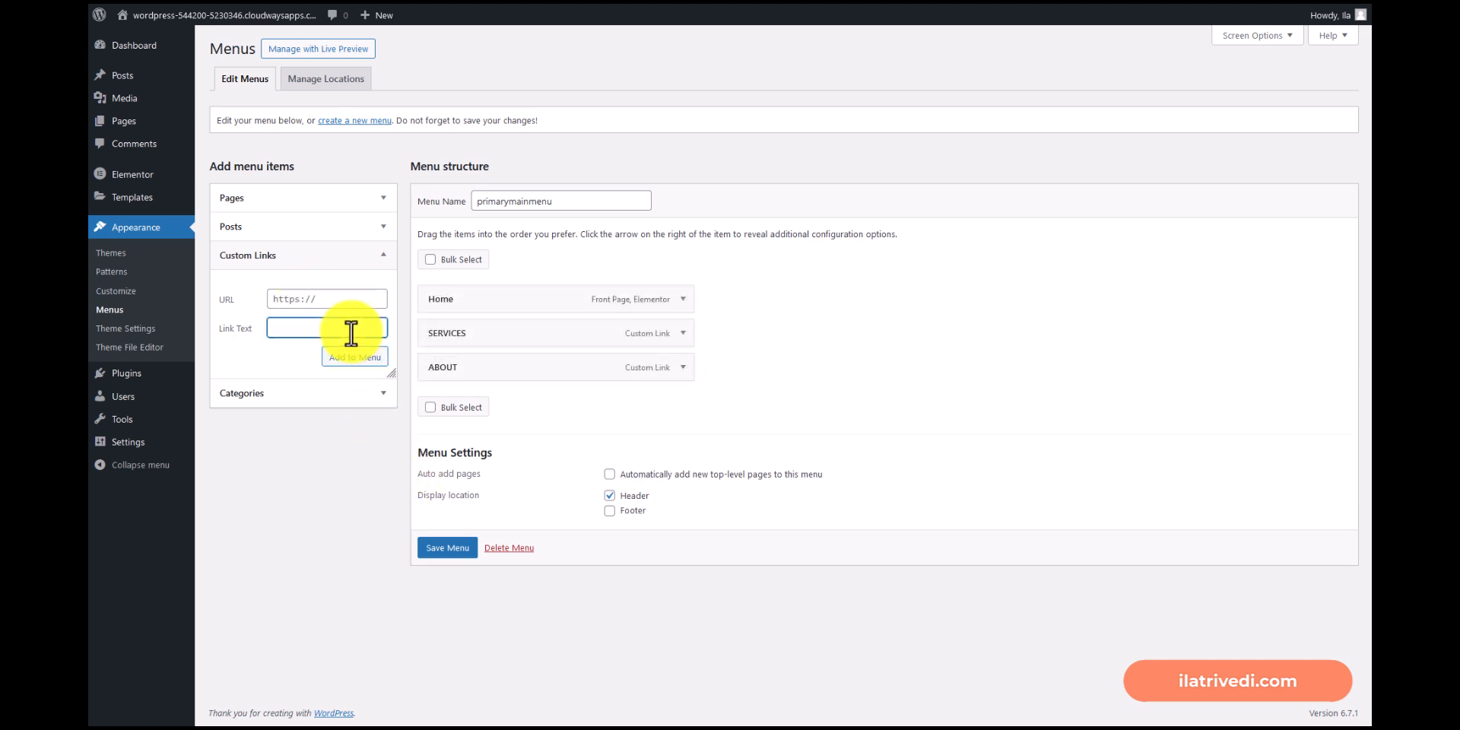
{"action": "type", "text": "CONTACT"}
{"action": "left_click", "coordinate": [328, 301]}
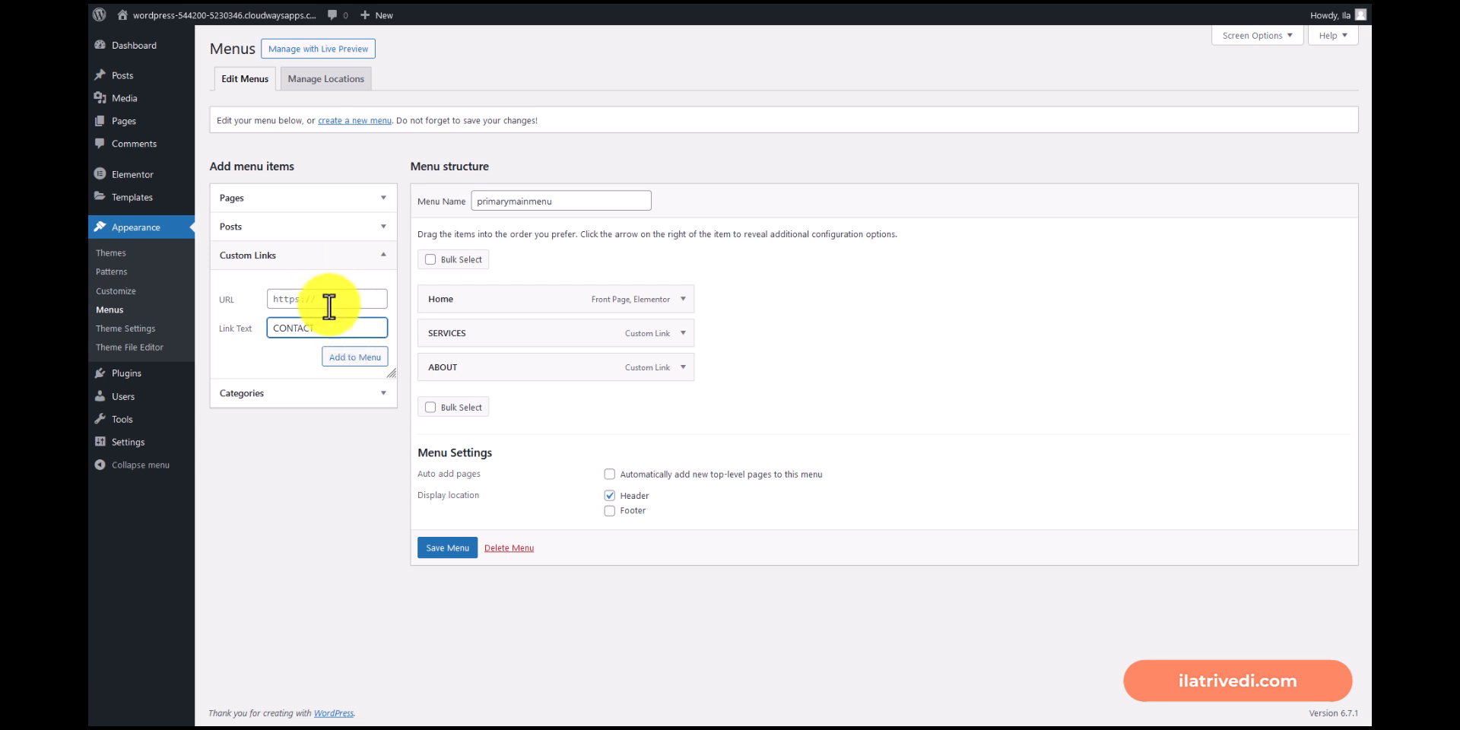
{"action": "type", "text": "#"}
{"action": "left_click", "coordinate": [369, 368]}
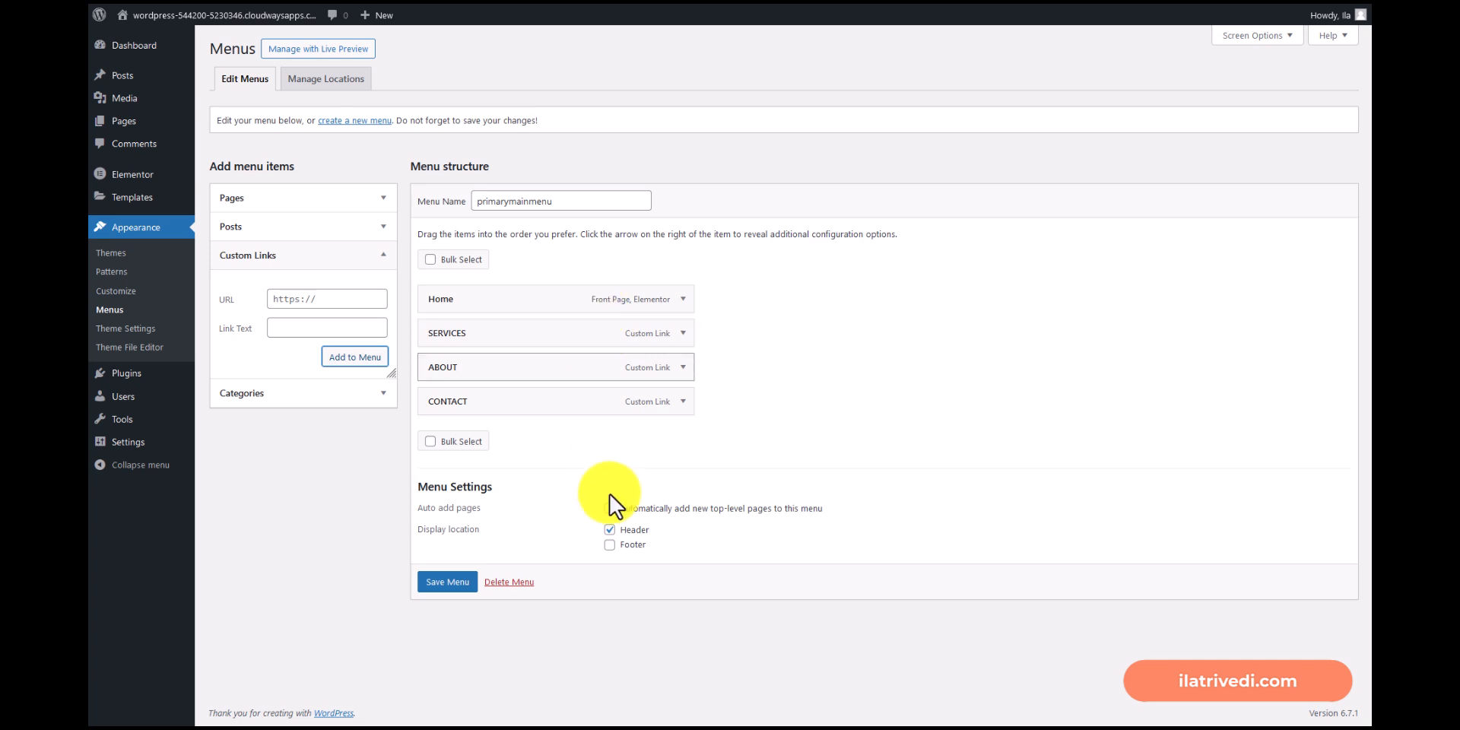
Change the Home menu item's navigation label to HOME and save primarymainmenu.
{"action": "left_click", "coordinate": [683, 299]}
{"action": "left_click_drag", "start_coordinate": [500, 345], "coordinate": [230, 354]}
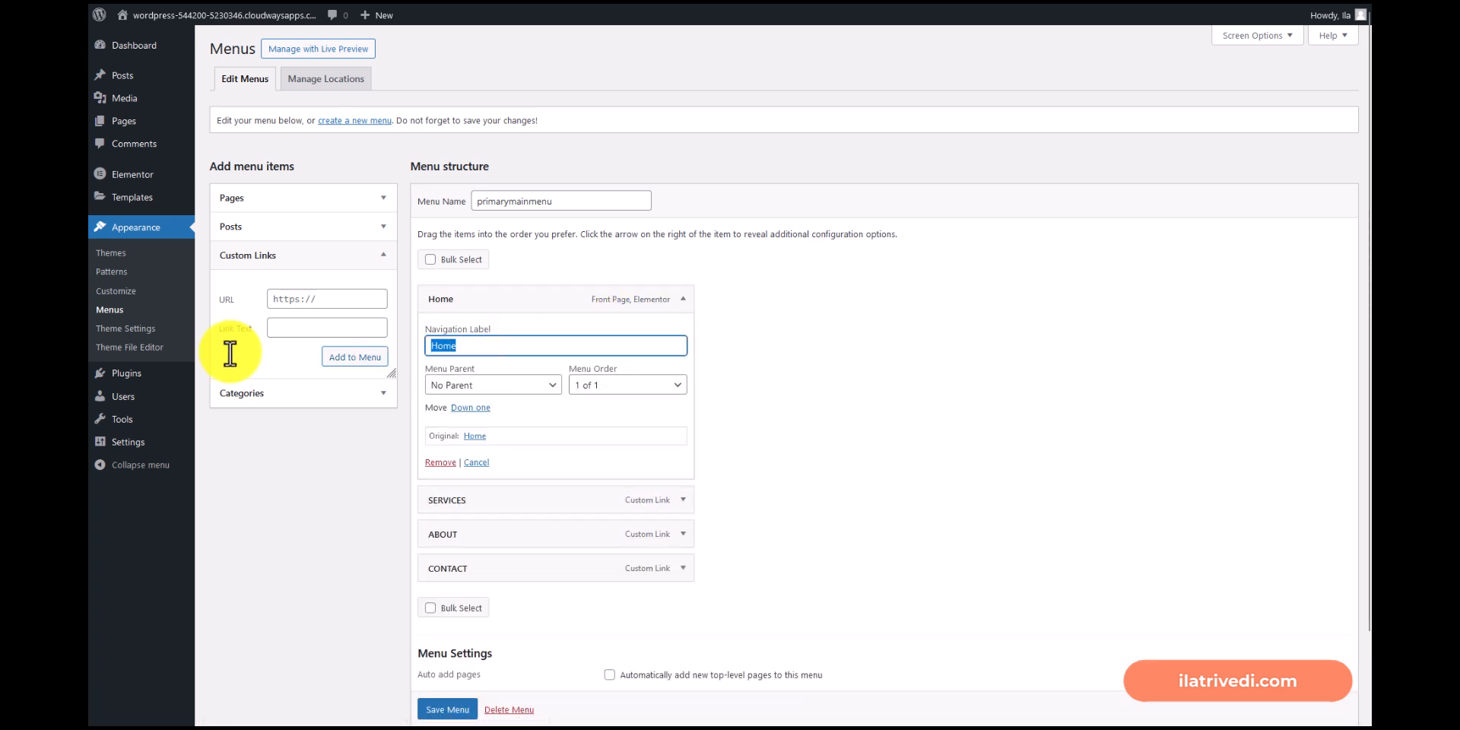
{"action": "type", "text": "HOME"}
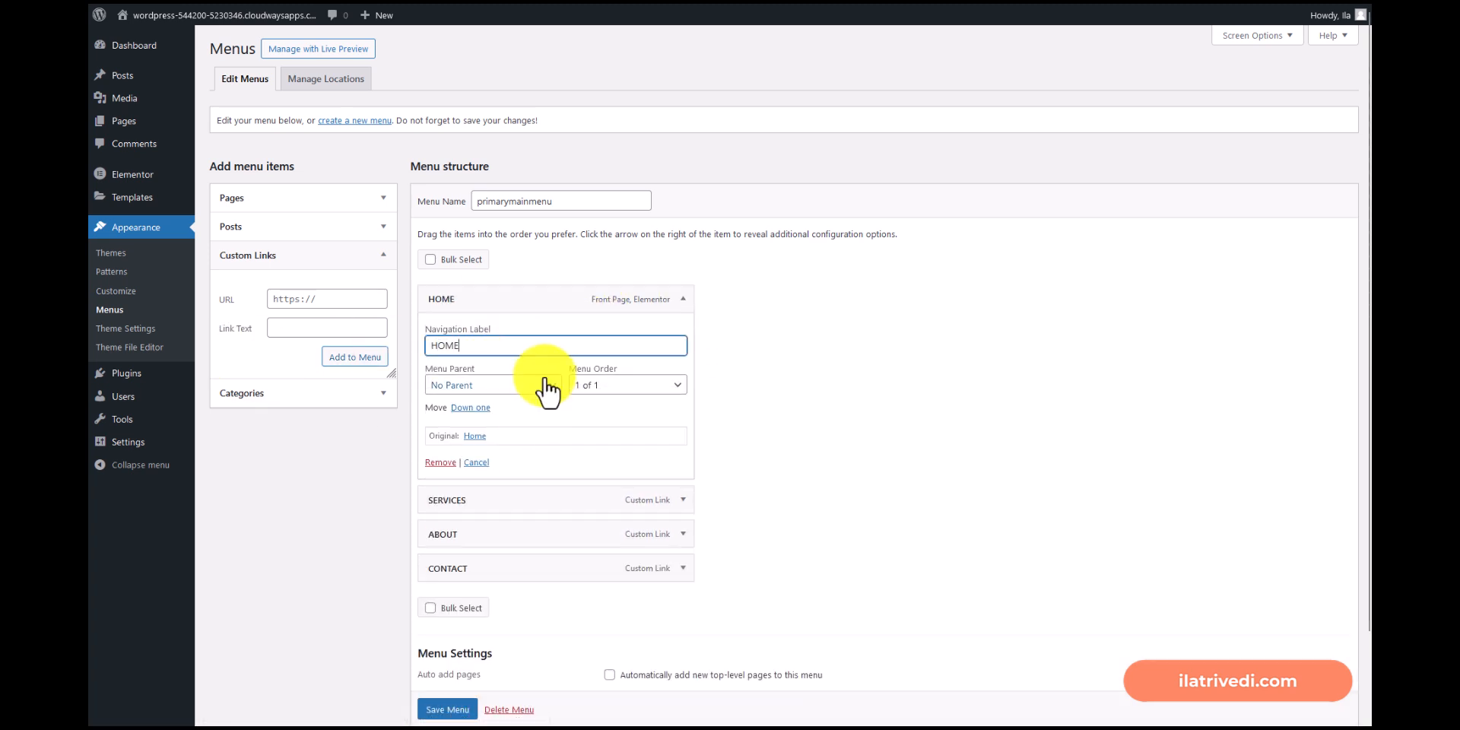
{"action": "left_click", "coordinate": [683, 299]}
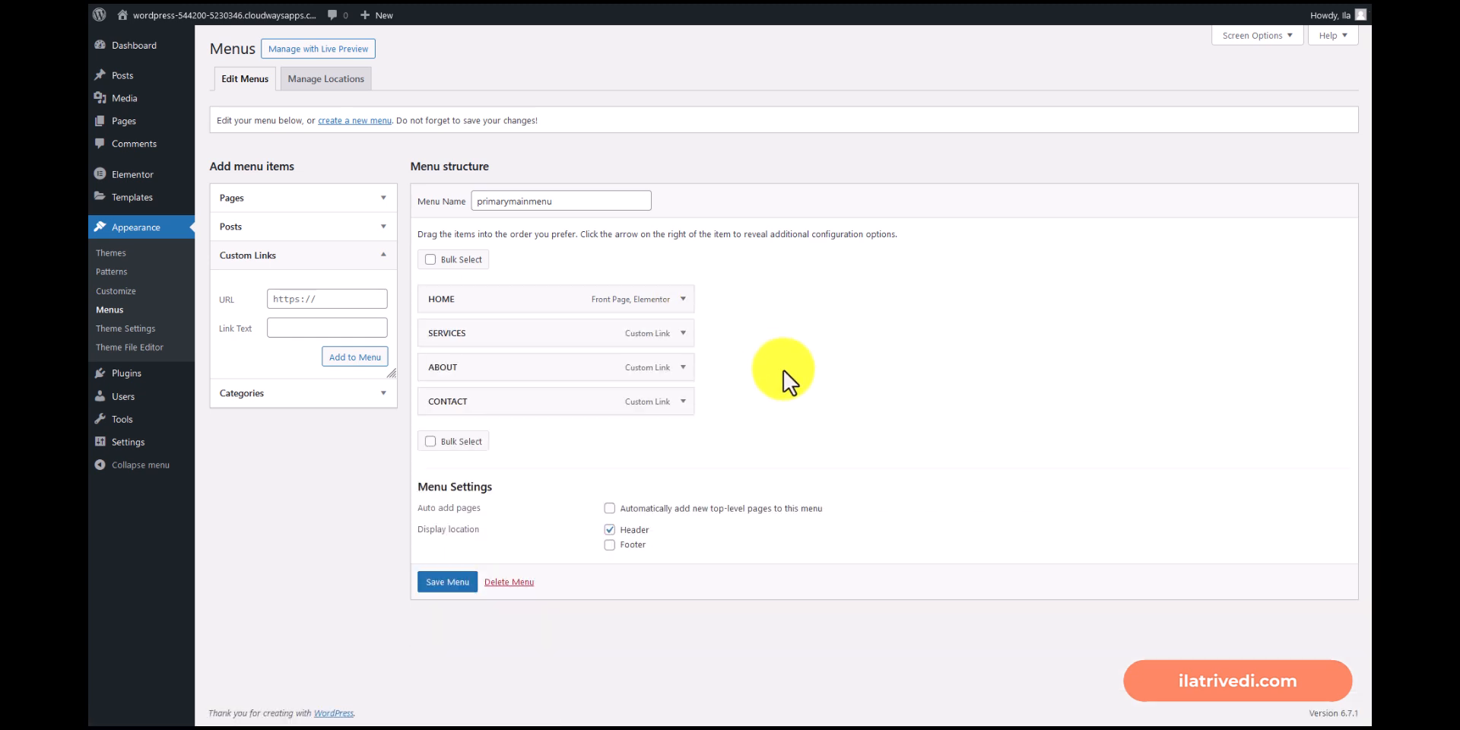
{"action": "left_click", "coordinate": [445, 581]}
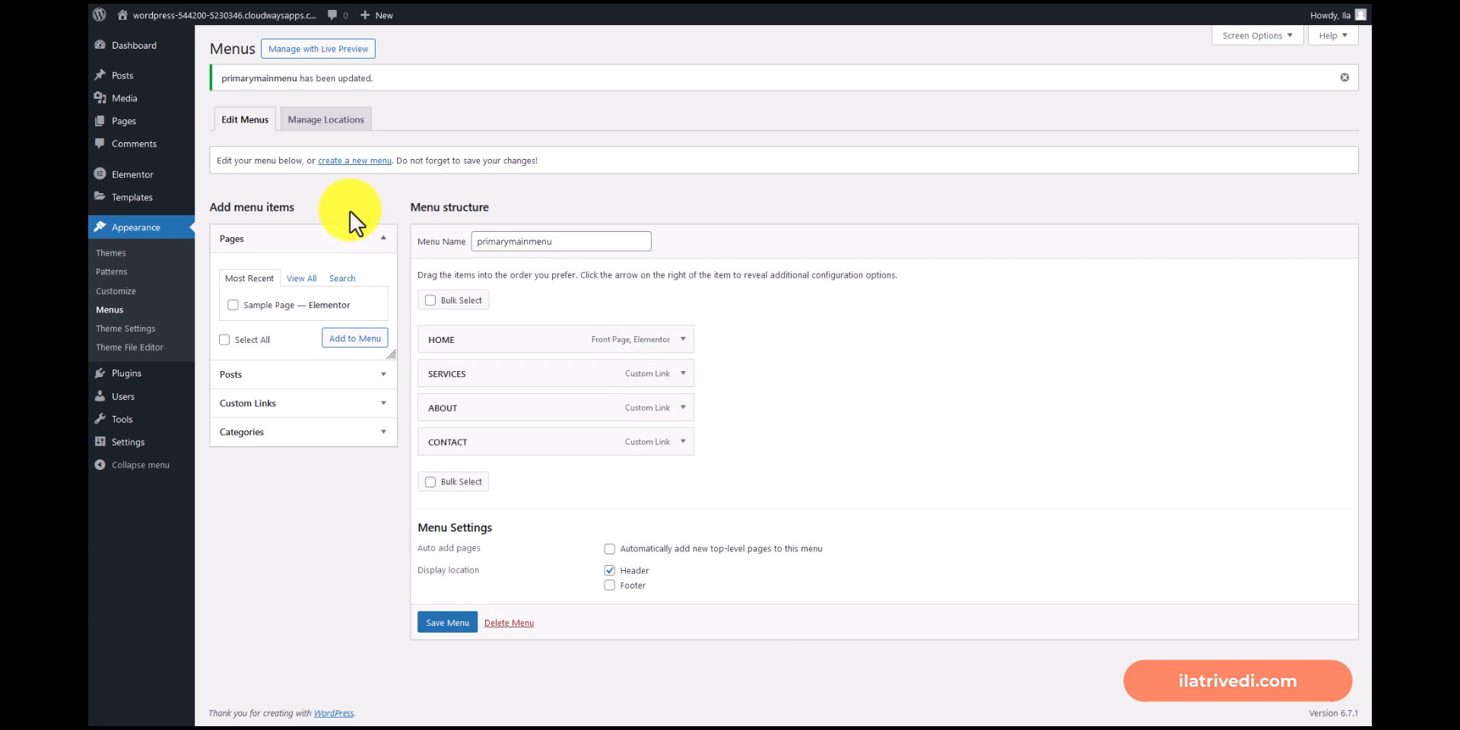
Open the Home page for editing with Elementor and bring up the Hello Theme Header options in the site settings.
{"action": "left_click", "coordinate": [151, 121]}
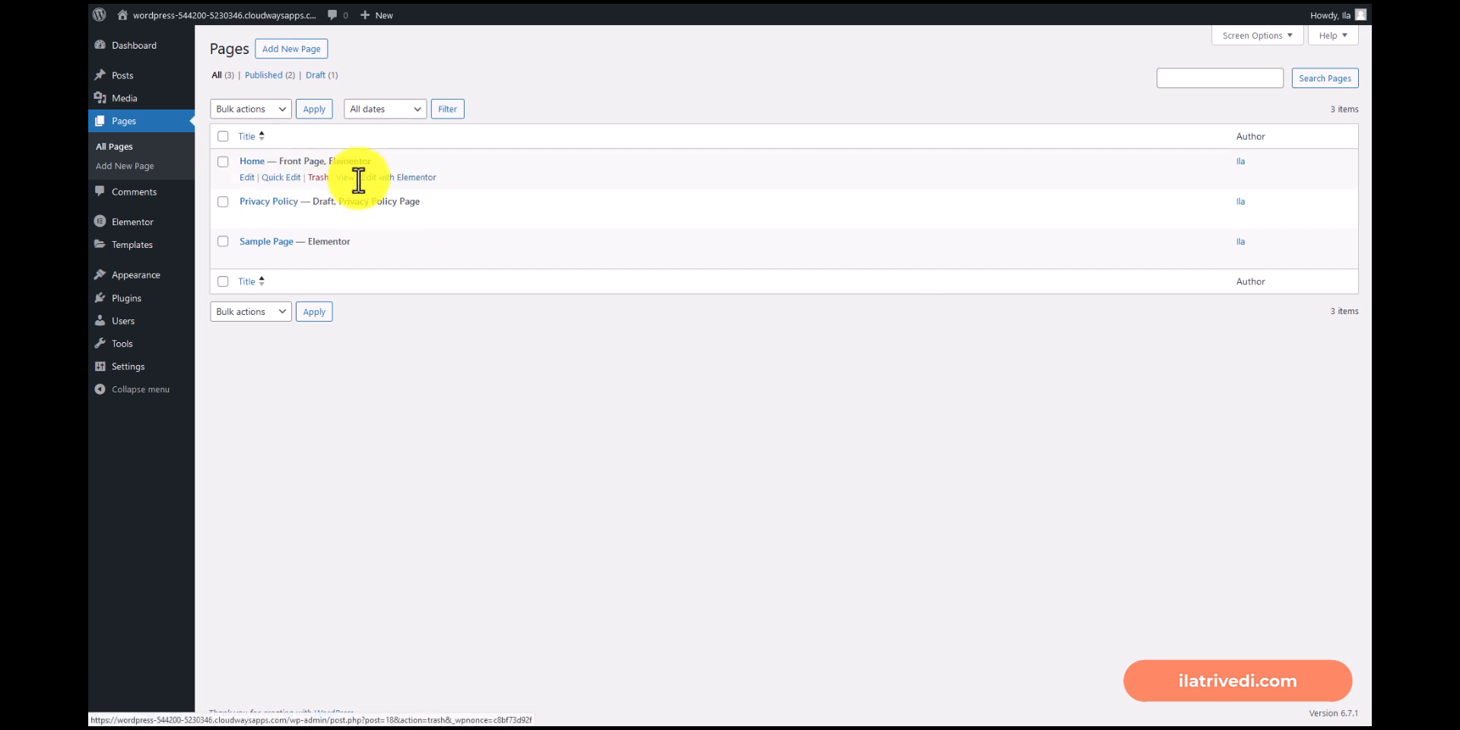
{"action": "left_click", "coordinate": [399, 178]}
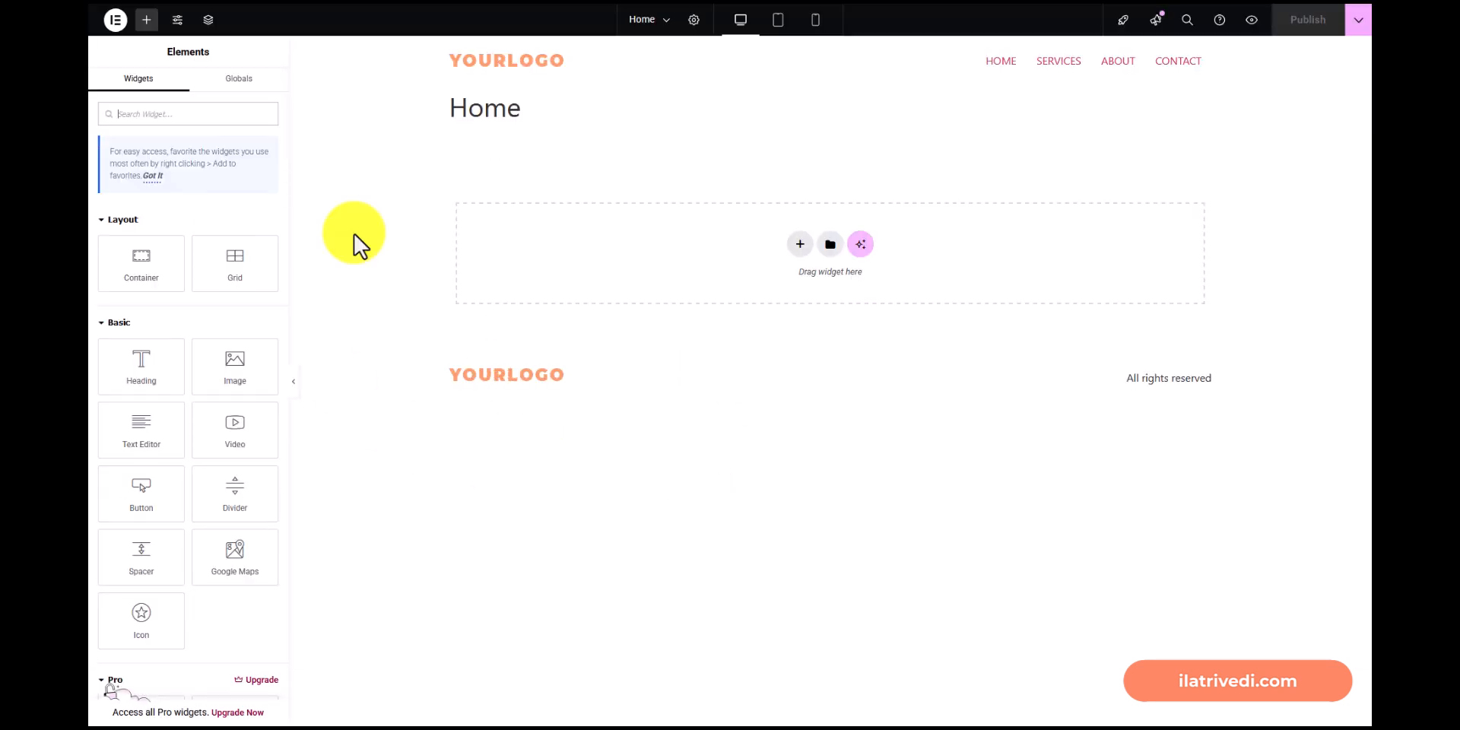
{"action": "left_click", "coordinate": [178, 20]}
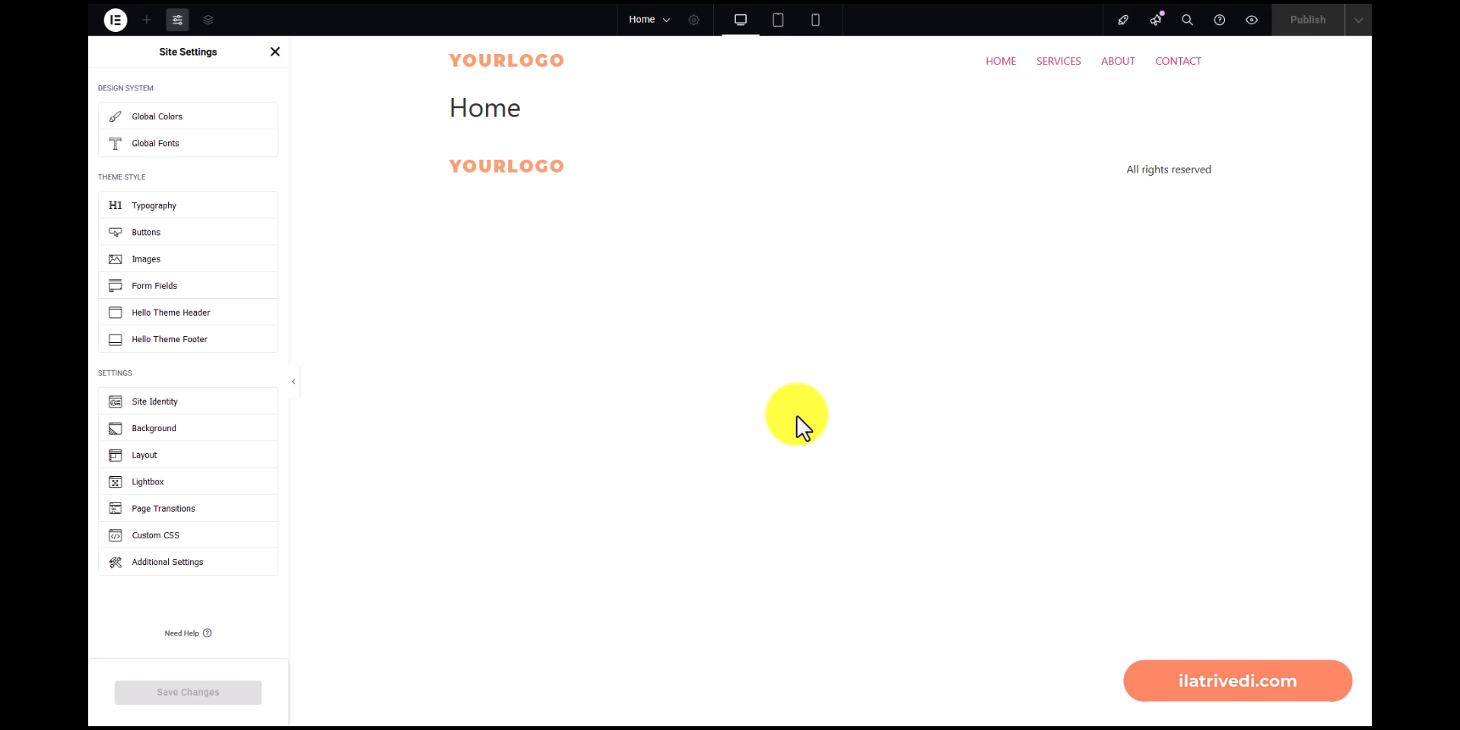
{"action": "left_click", "coordinate": [238, 319]}
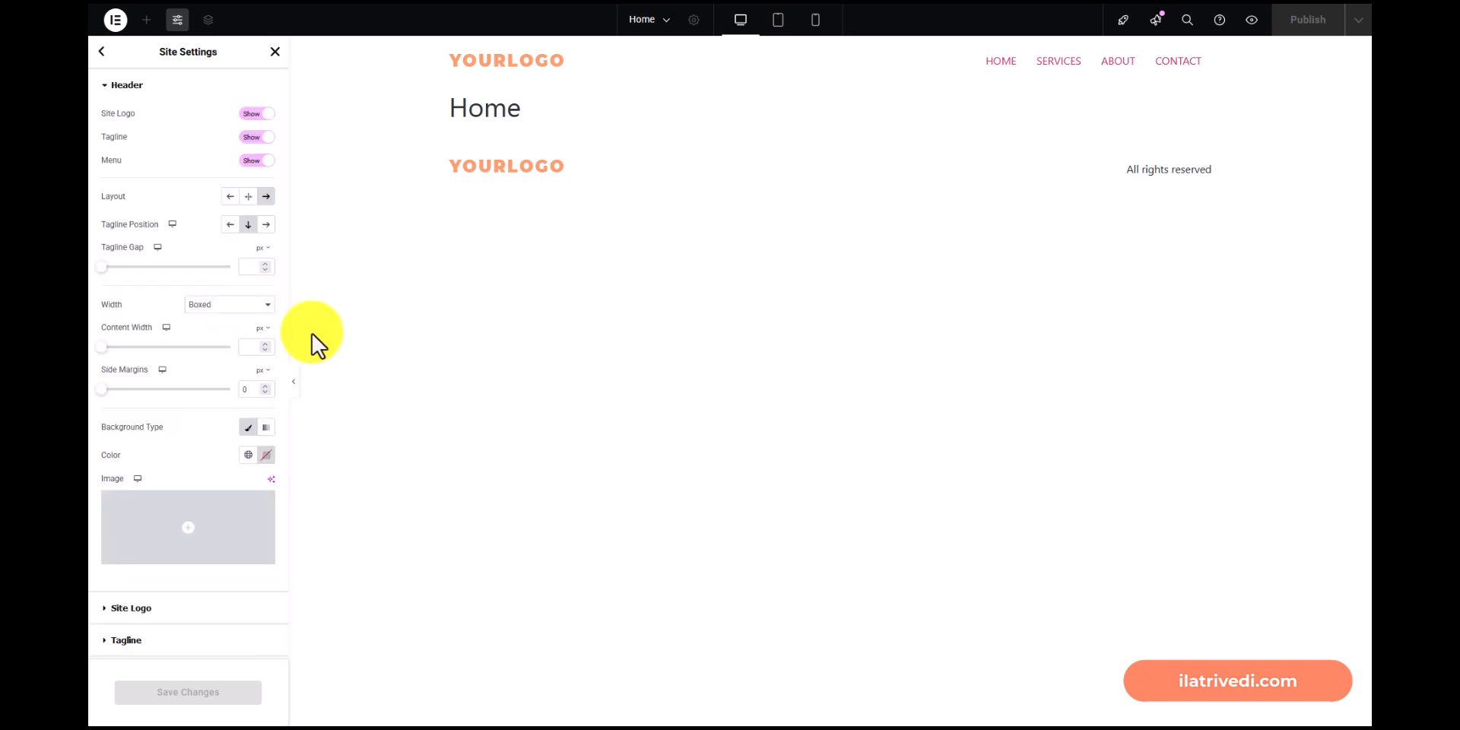
{"action": "left_click", "coordinate": [104, 64]}
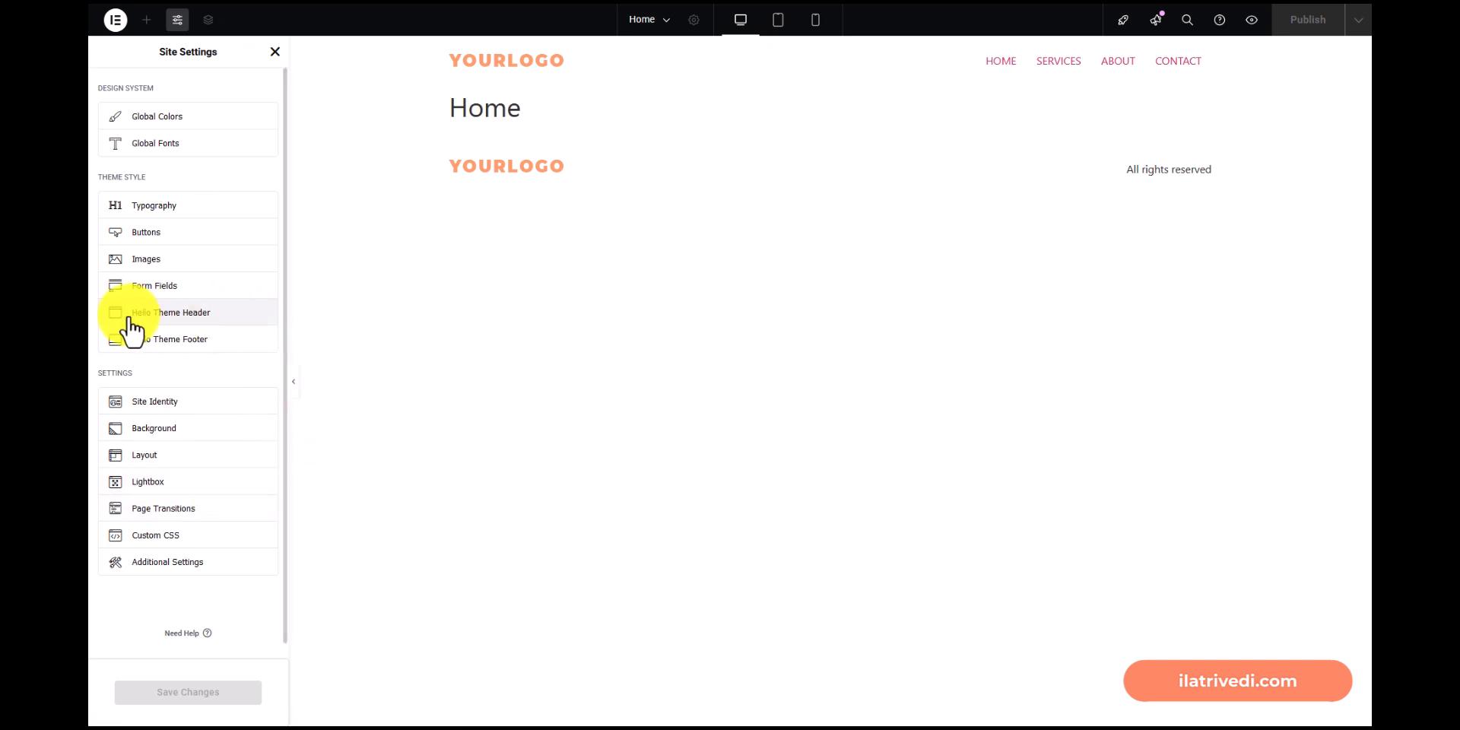
{"action": "left_click", "coordinate": [225, 315]}
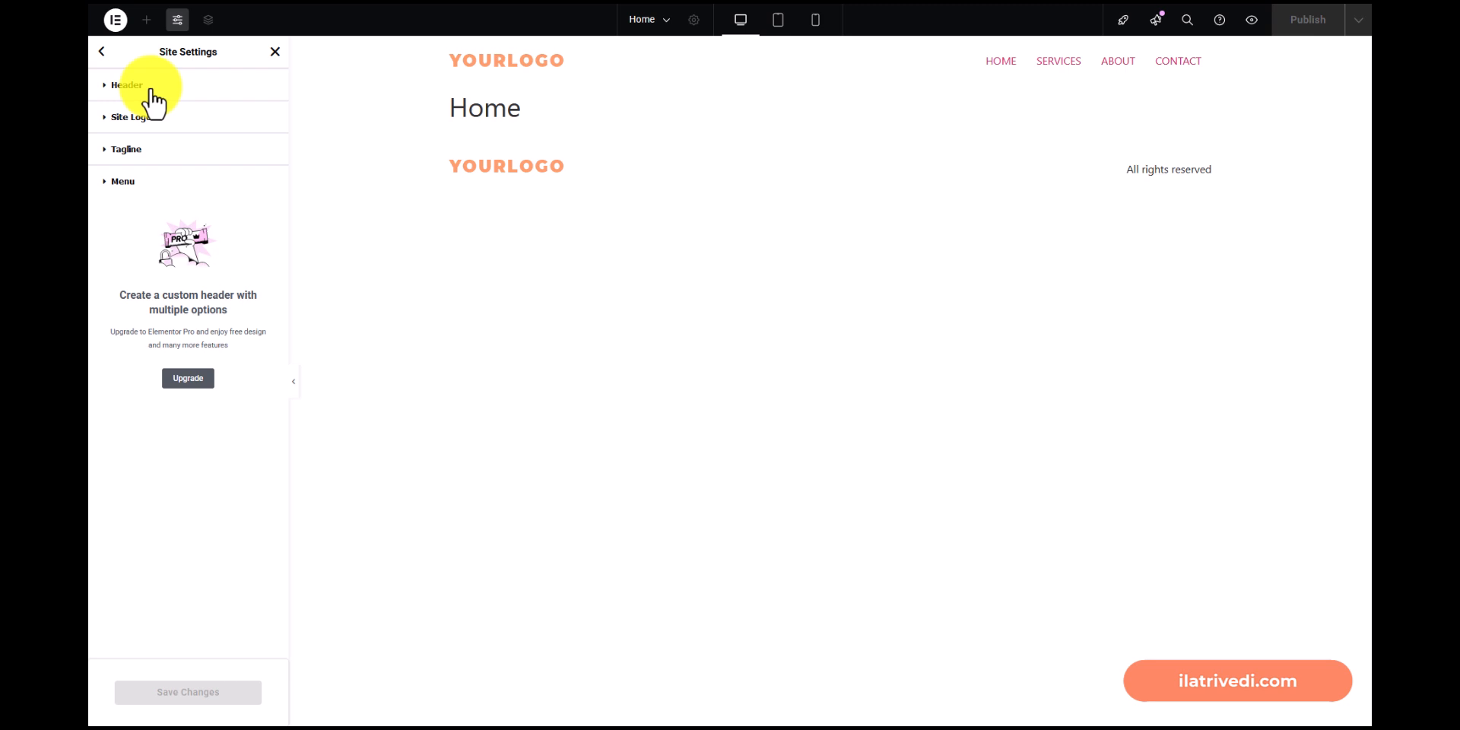
{"action": "left_click", "coordinate": [152, 103]}
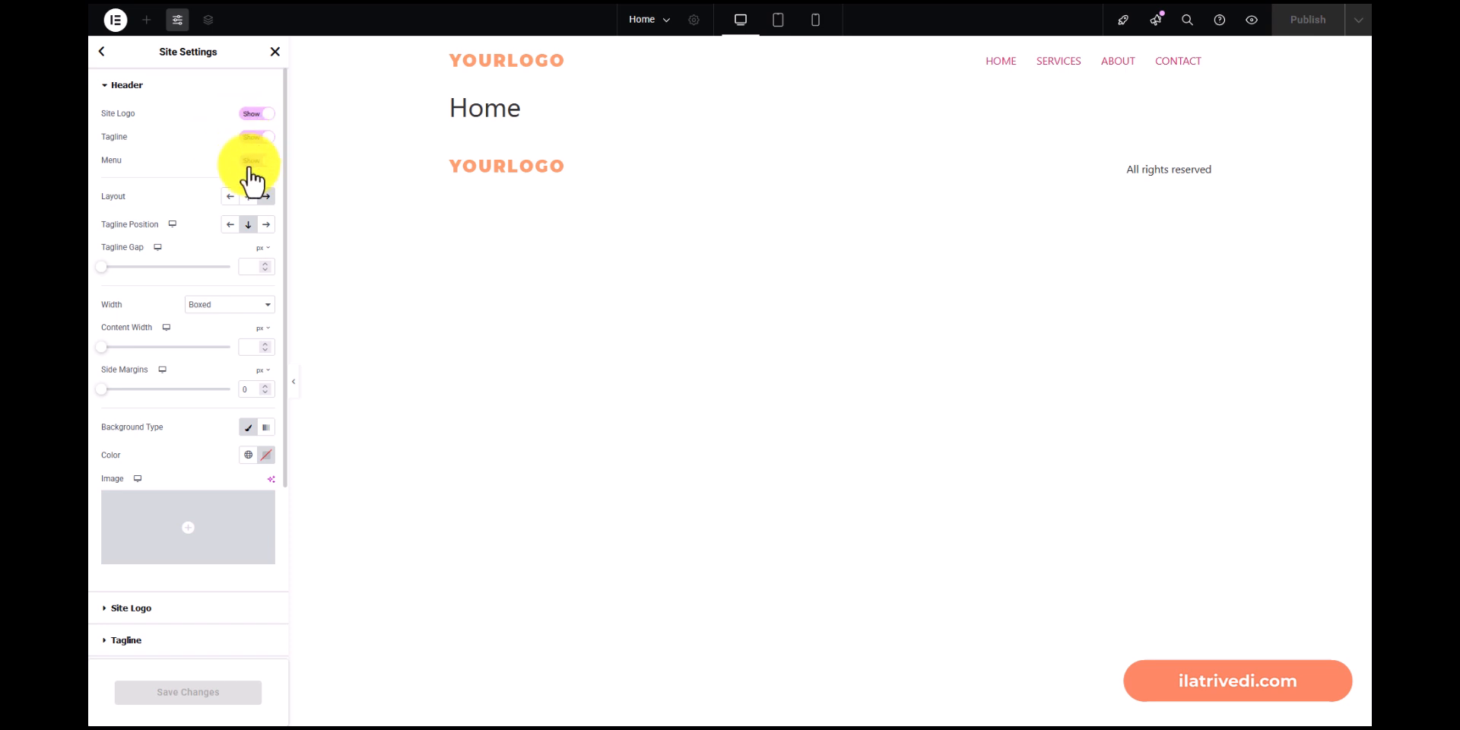
Try hiding the header's site logo, show it again, and hide the tagline.
{"action": "left_click", "coordinate": [251, 113]}
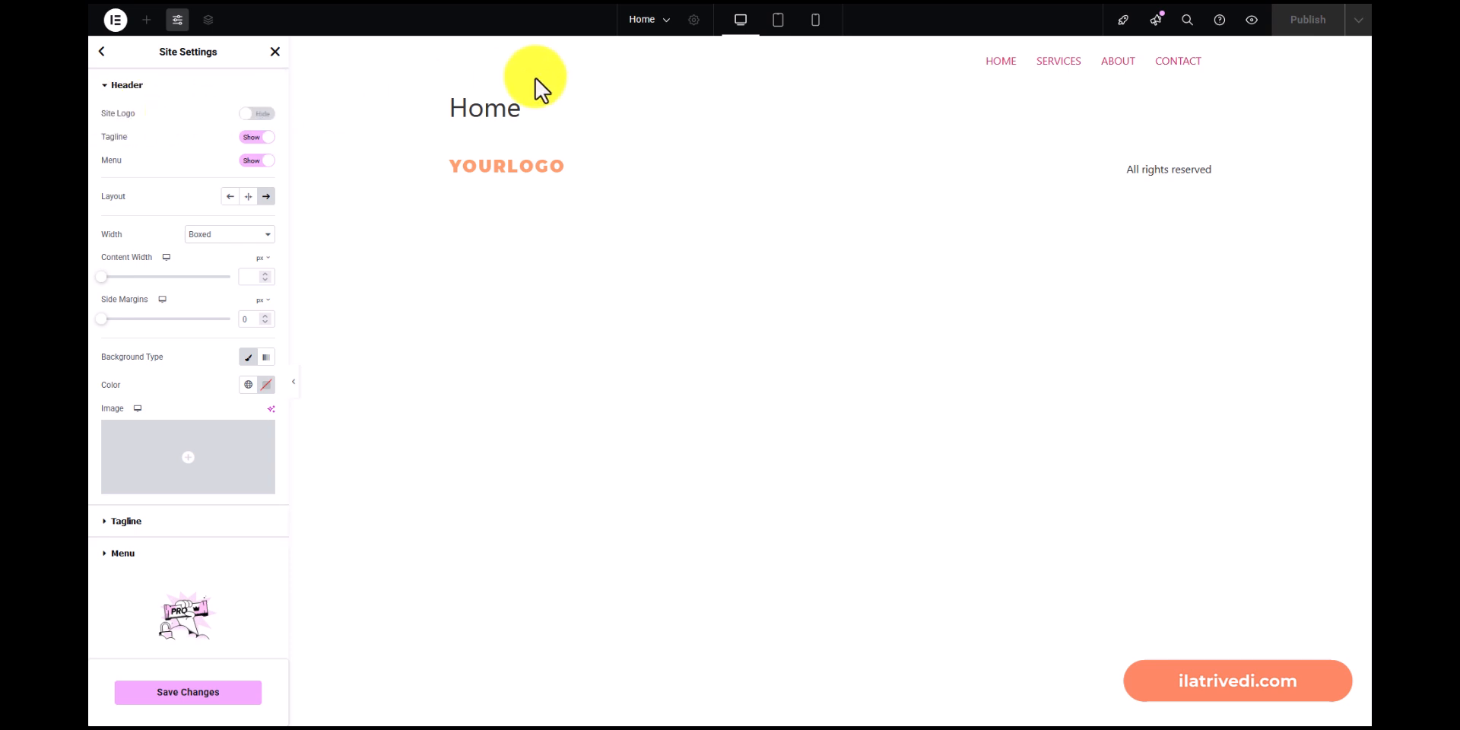
{"action": "left_click", "coordinate": [259, 114]}
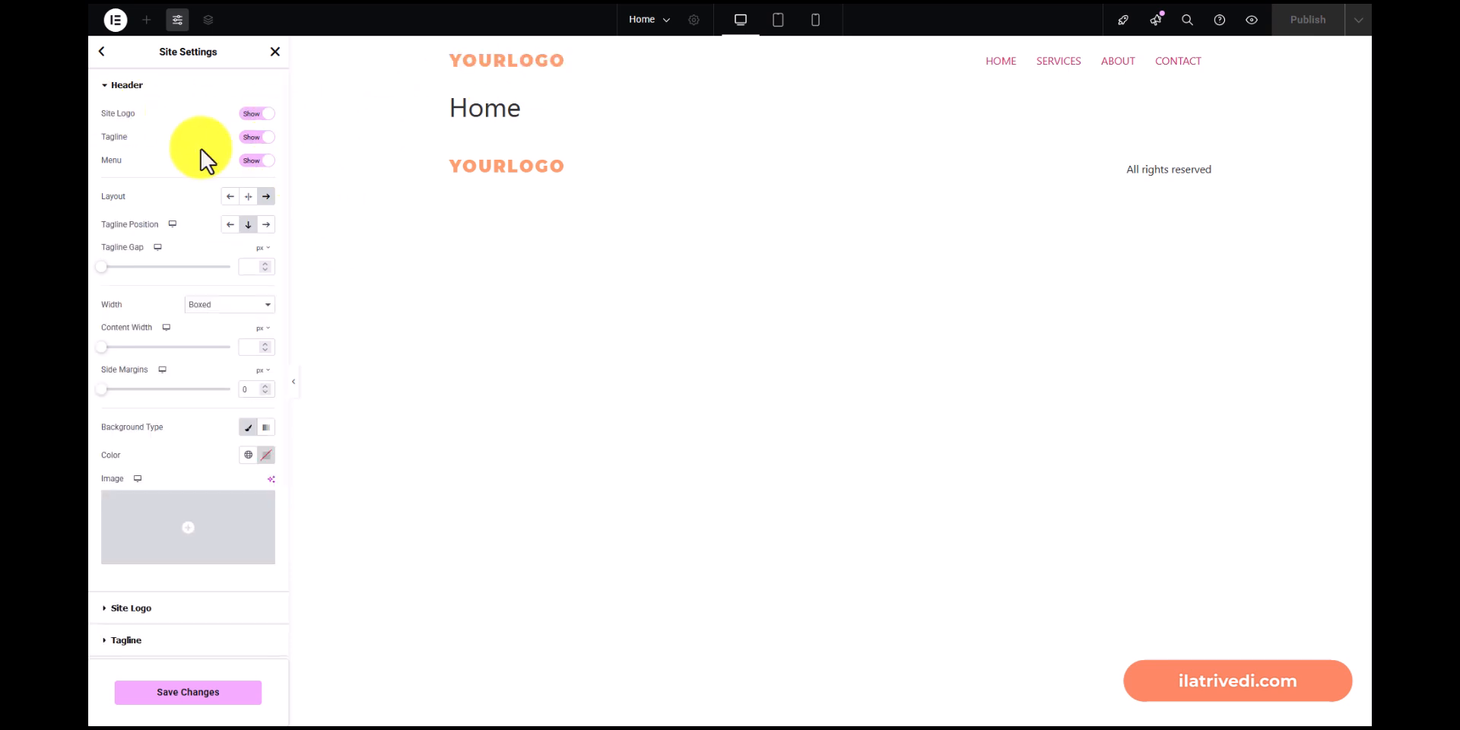
{"action": "left_click", "coordinate": [256, 138]}
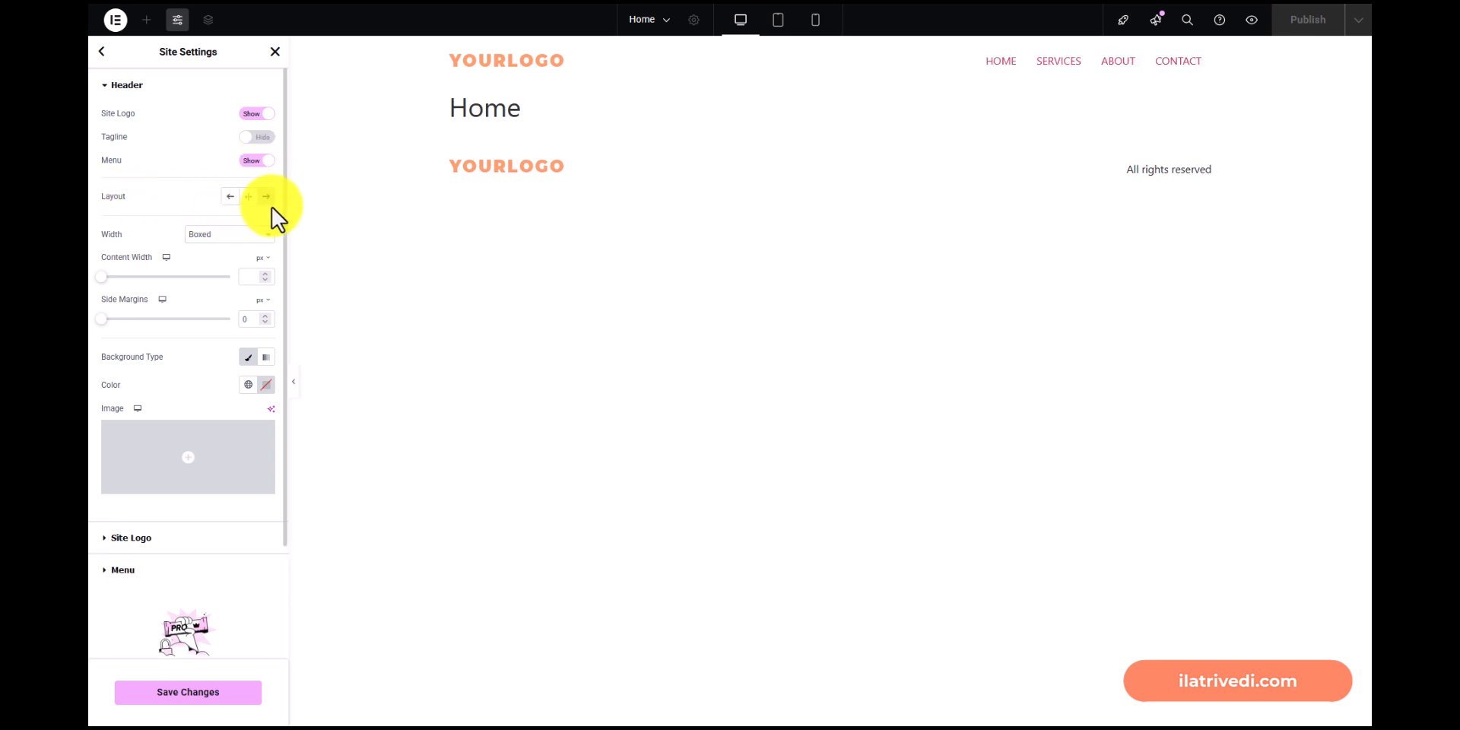
Try the menu-first and centered header layouts, restore the default layout, and keep the width as Boxed.
{"action": "left_click", "coordinate": [230, 197]}
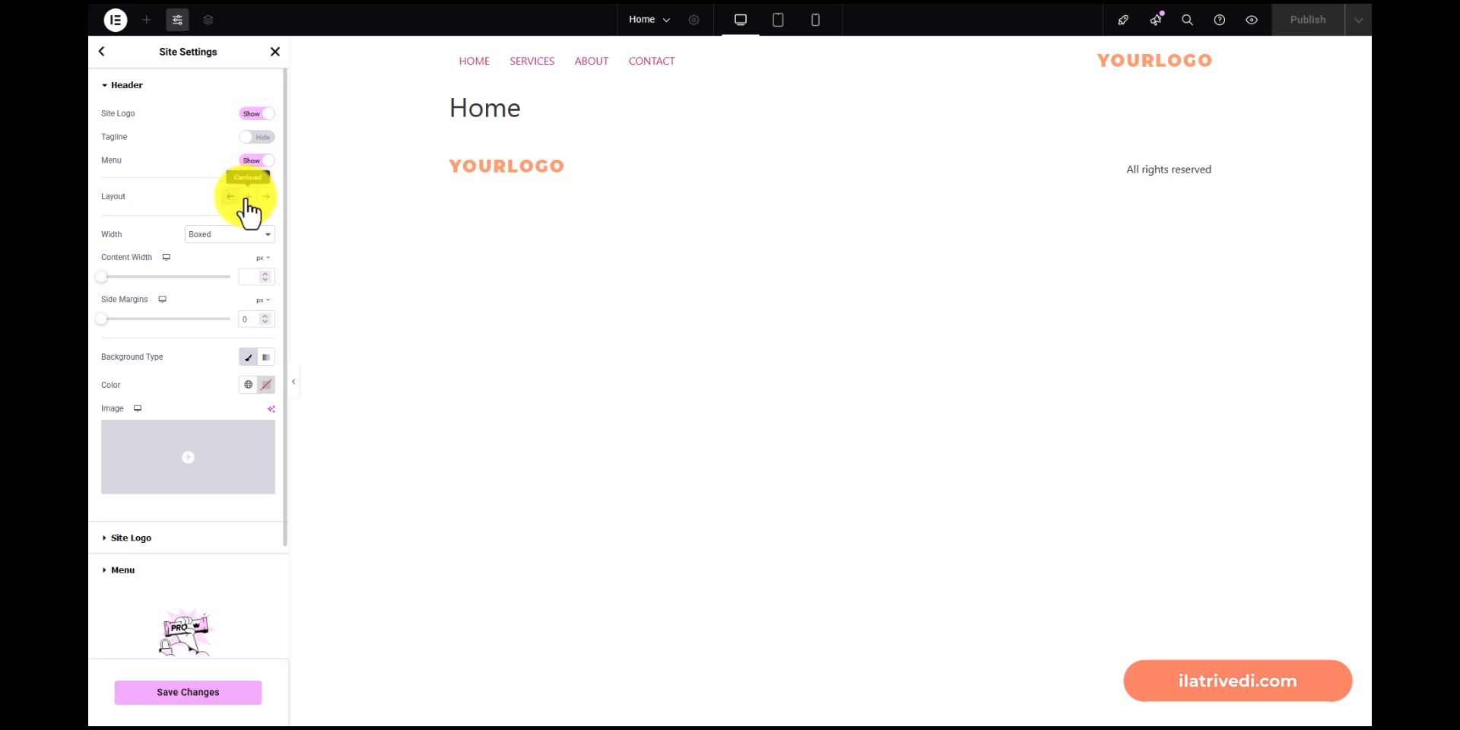
{"action": "left_click", "coordinate": [247, 198]}
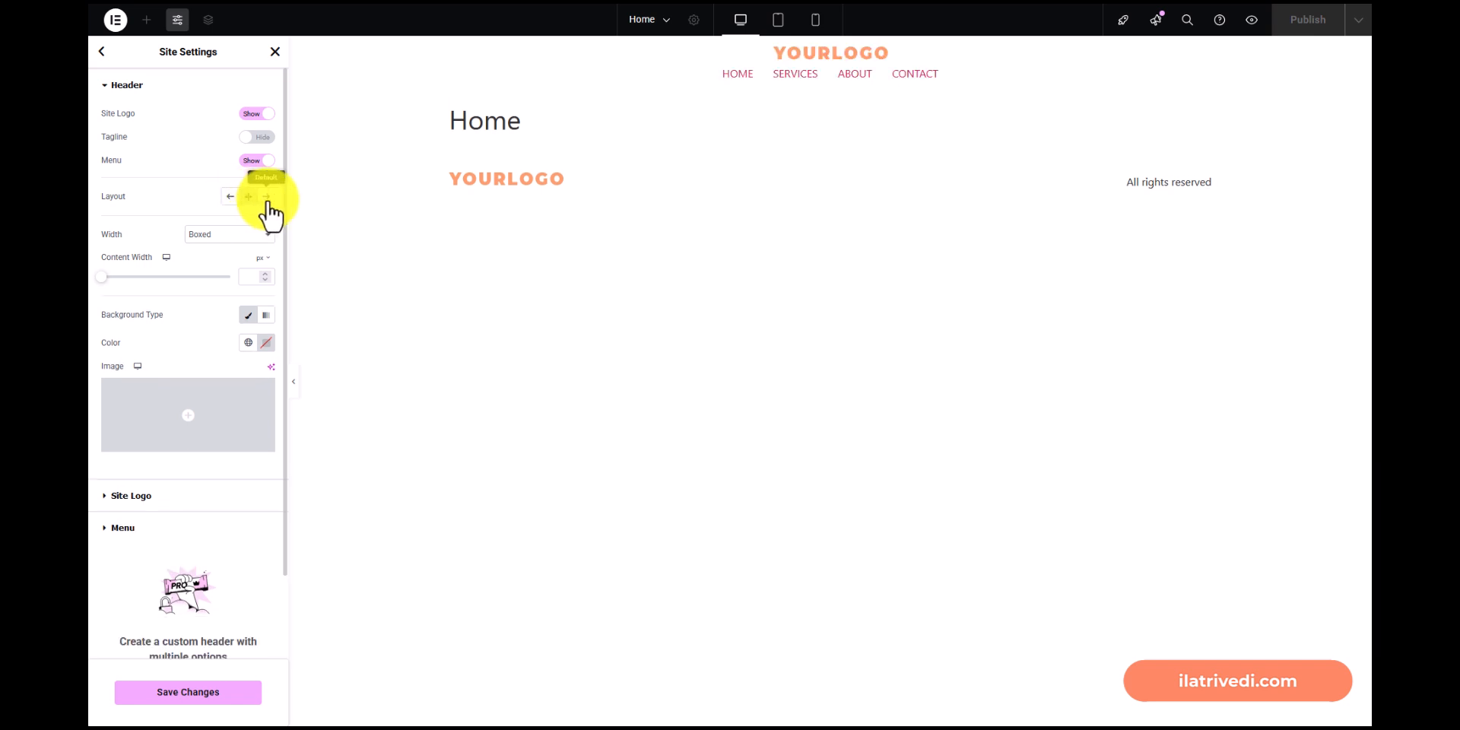
{"action": "left_click", "coordinate": [266, 198]}
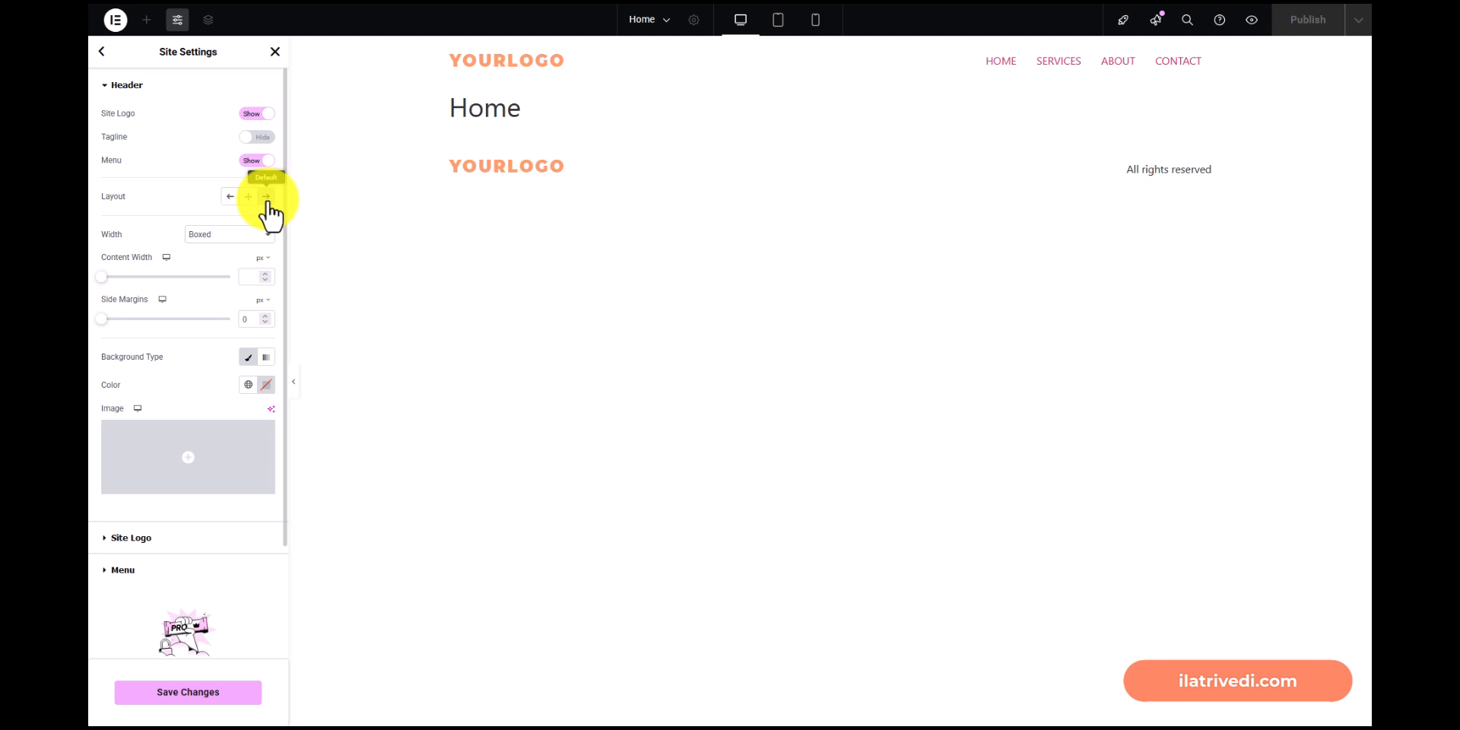
{"action": "left_click", "coordinate": [228, 236]}
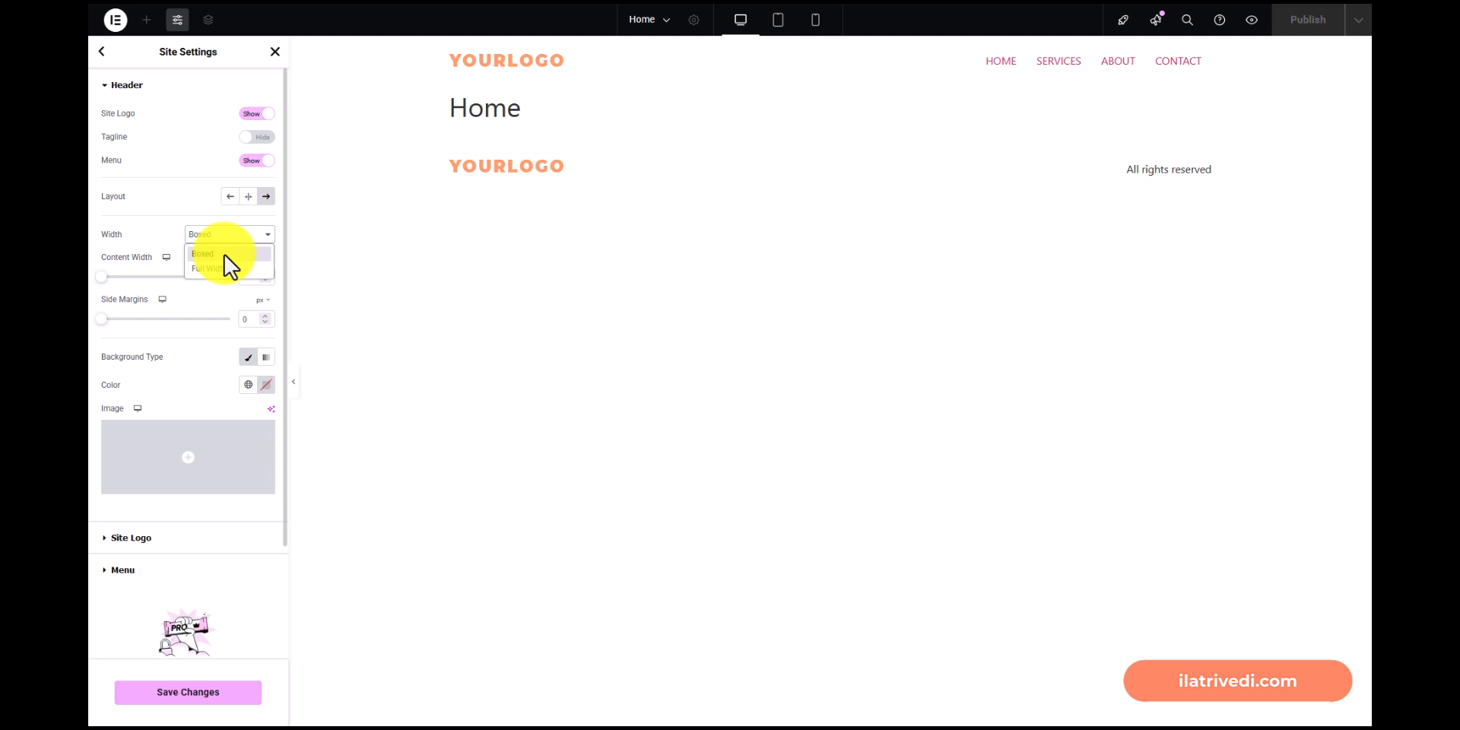
{"action": "left_click", "coordinate": [225, 254]}
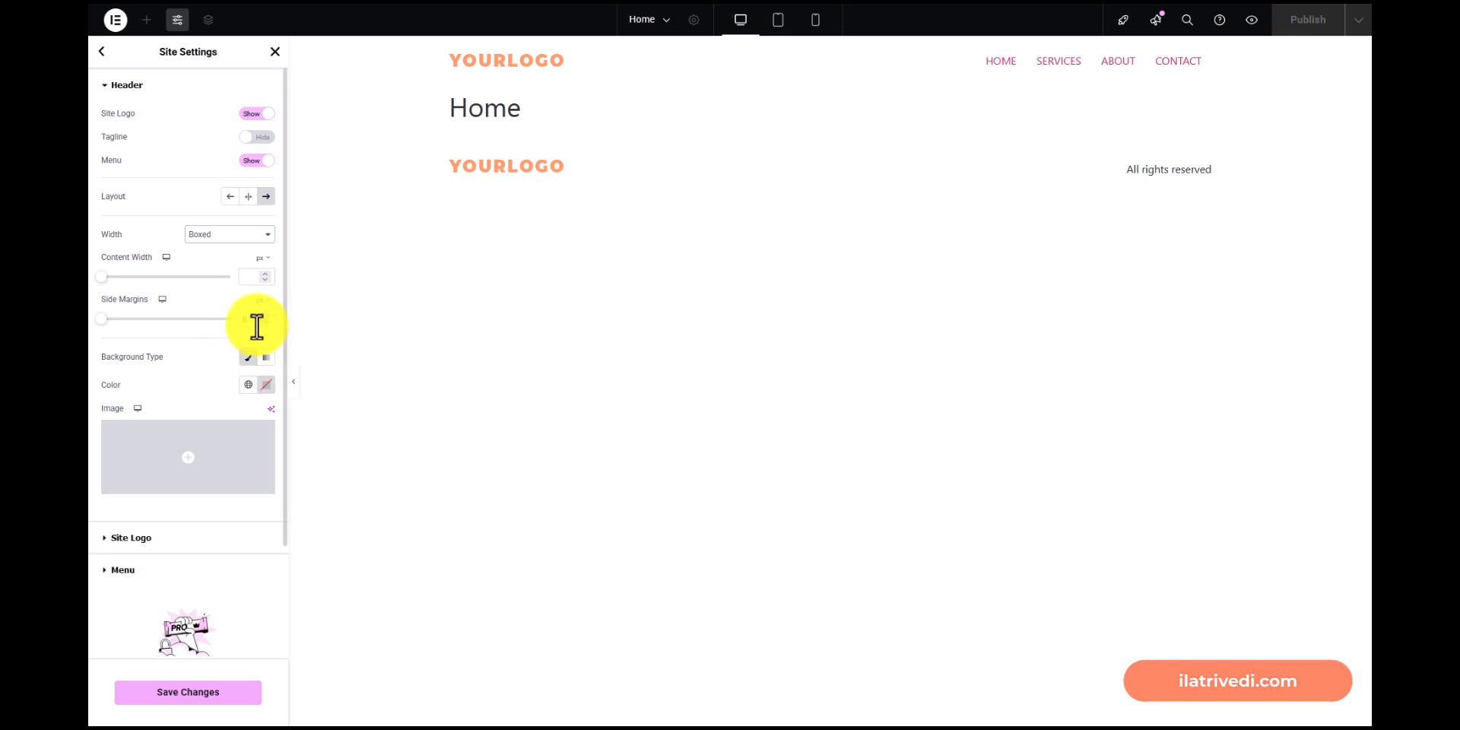
Set headerimg.jpg from the media library as the header's background image.
{"action": "scroll", "coordinate": [172, 349], "scroll_direction": "down", "scroll_amount": 2}
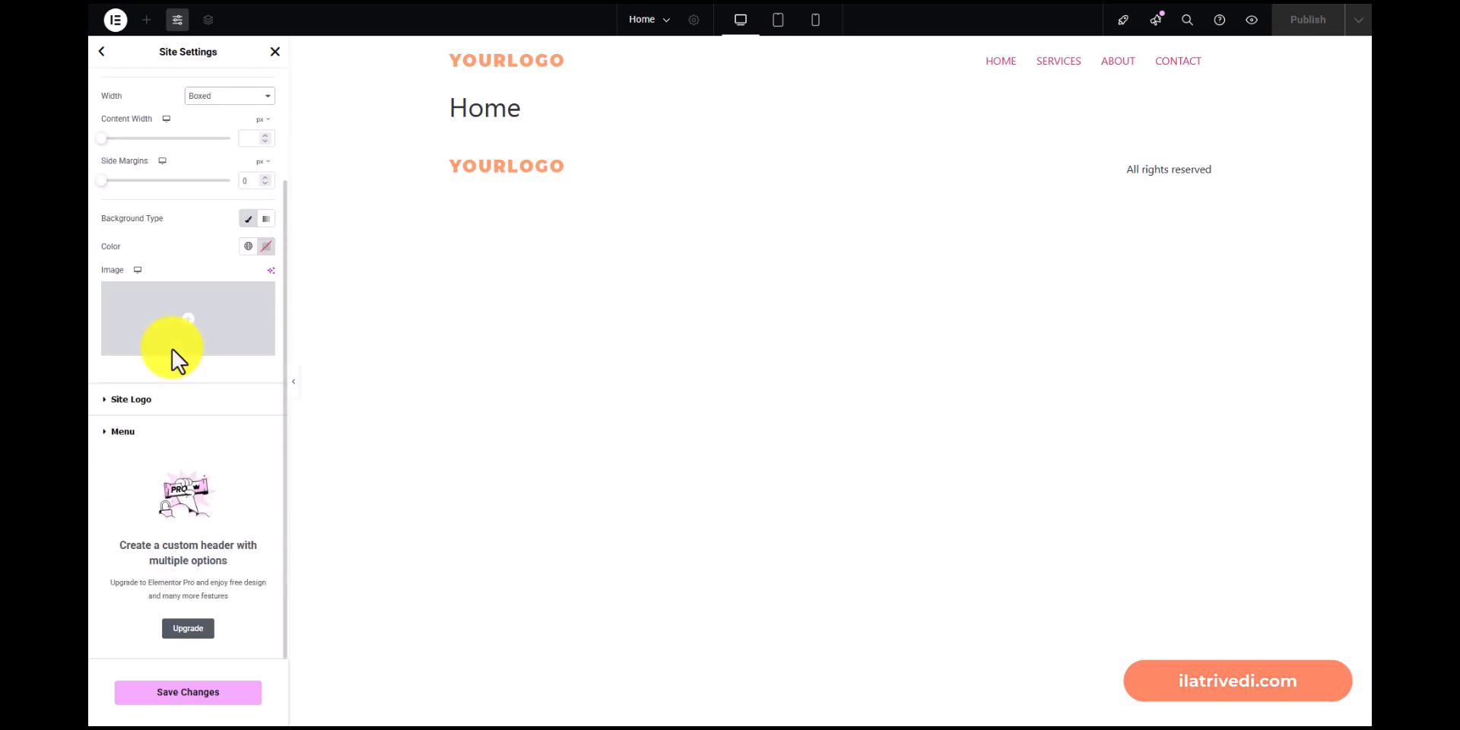
{"action": "scroll", "coordinate": [220, 342], "scroll_direction": "up", "scroll_amount": 1}
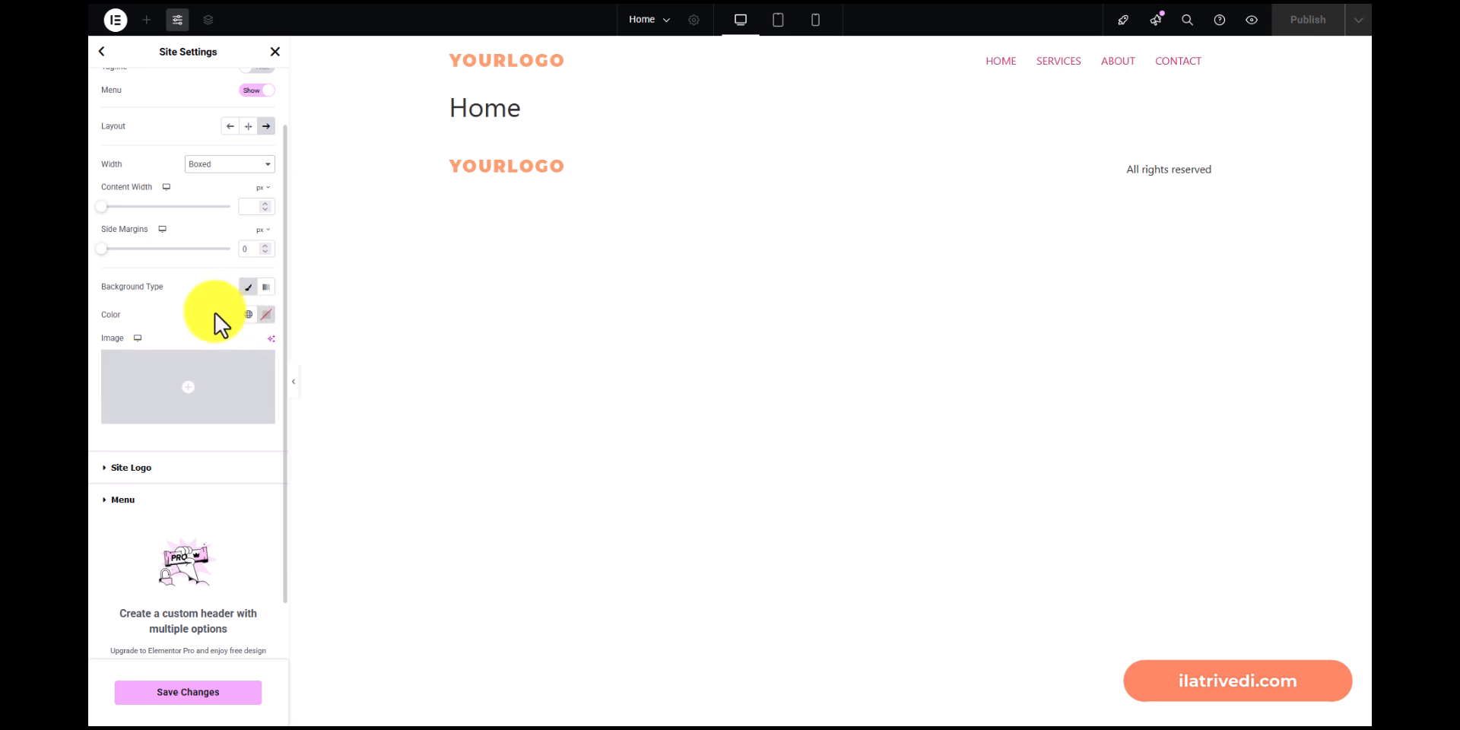
{"action": "left_click", "coordinate": [190, 395]}
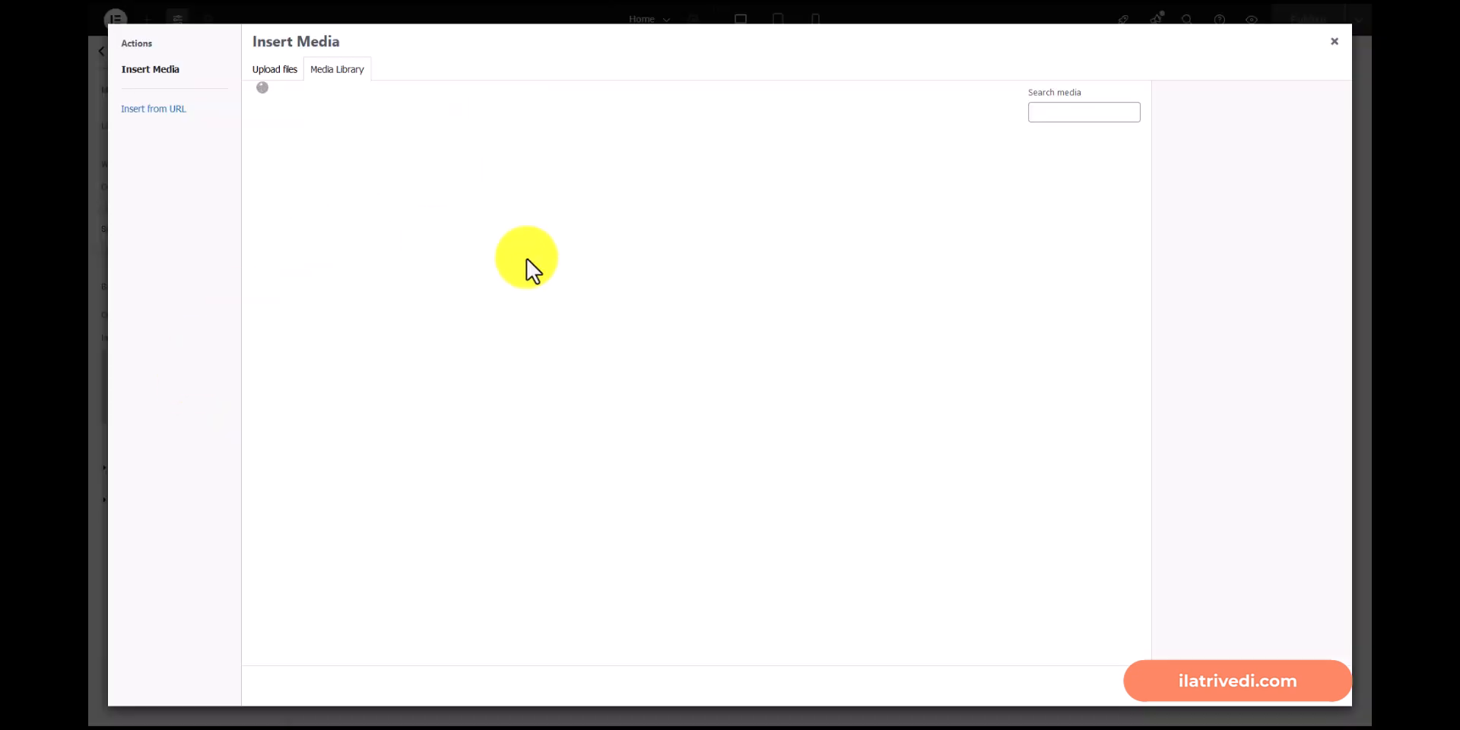
{"action": "left_click", "coordinate": [874, 202]}
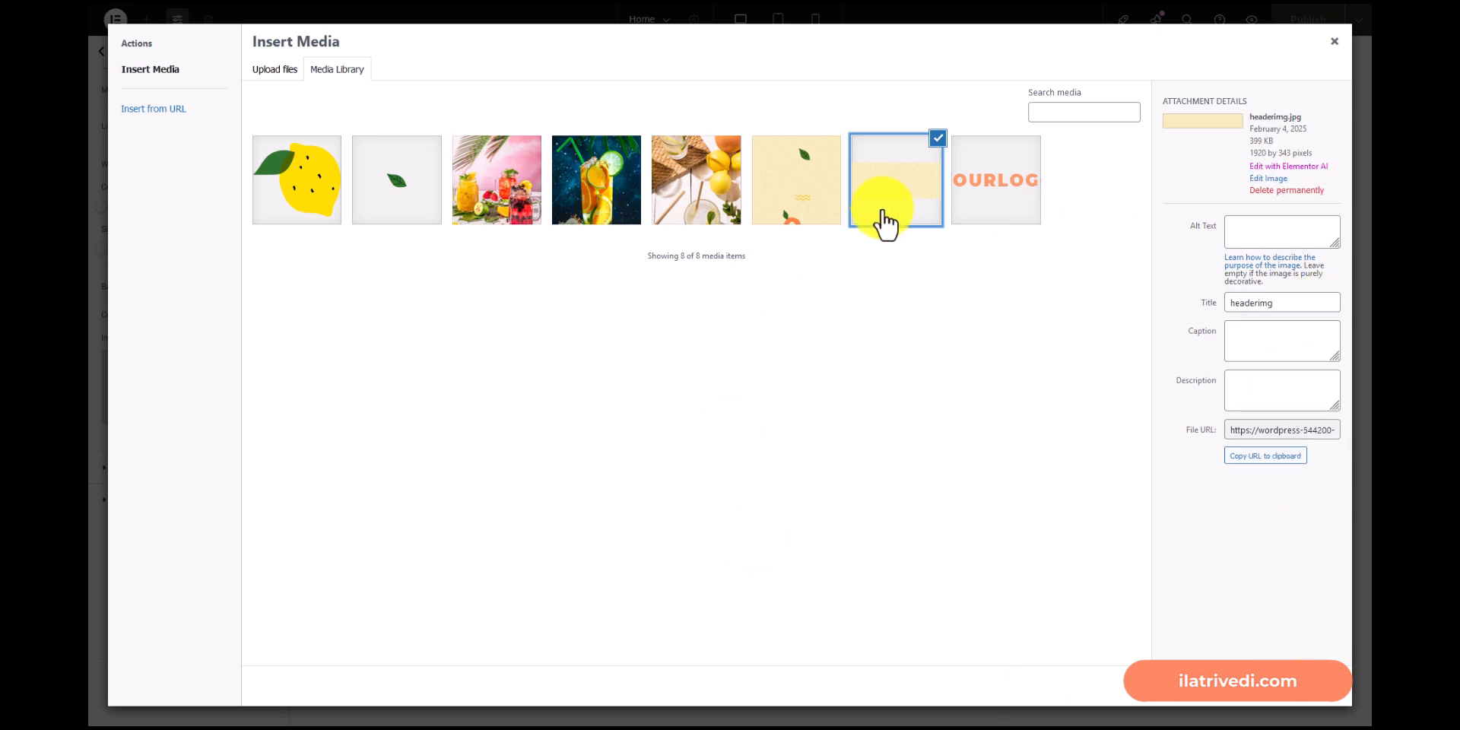
{"action": "left_click", "coordinate": [1326, 696]}
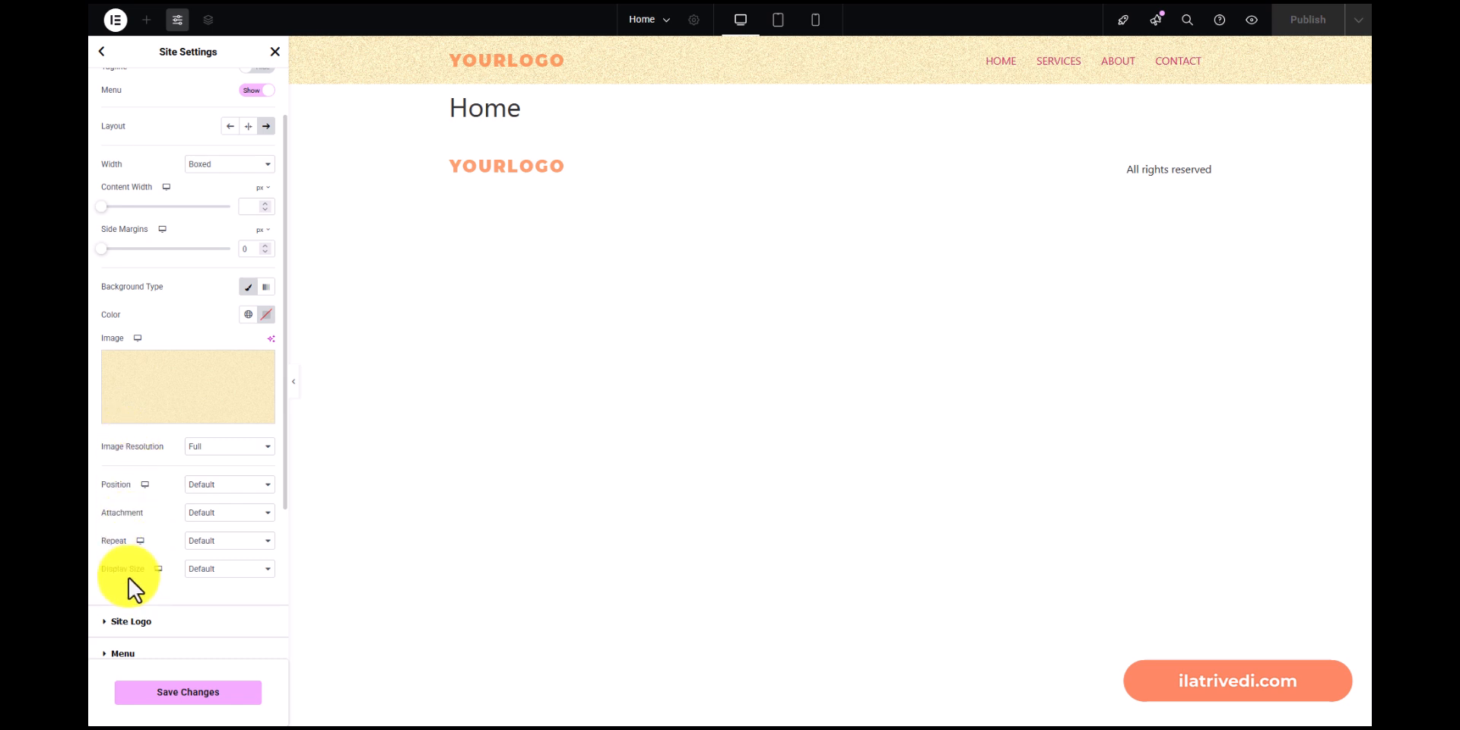
{"action": "scroll", "coordinate": [135, 579], "scroll_direction": "up", "scroll_amount": 1}
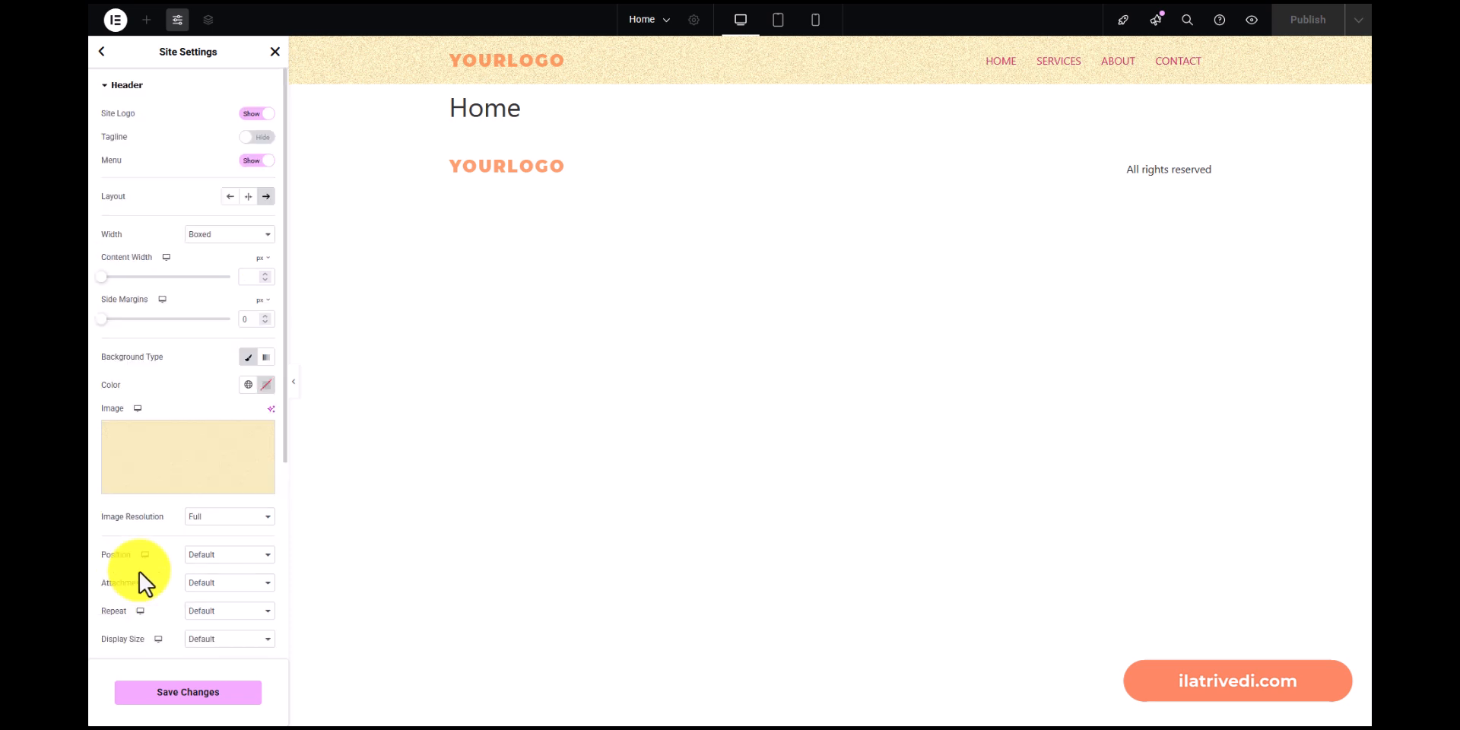
{"action": "scroll", "coordinate": [140, 580], "scroll_direction": "down", "scroll_amount": 1}
{"action": "scroll", "coordinate": [153, 563], "scroll_direction": "up", "scroll_amount": 1}
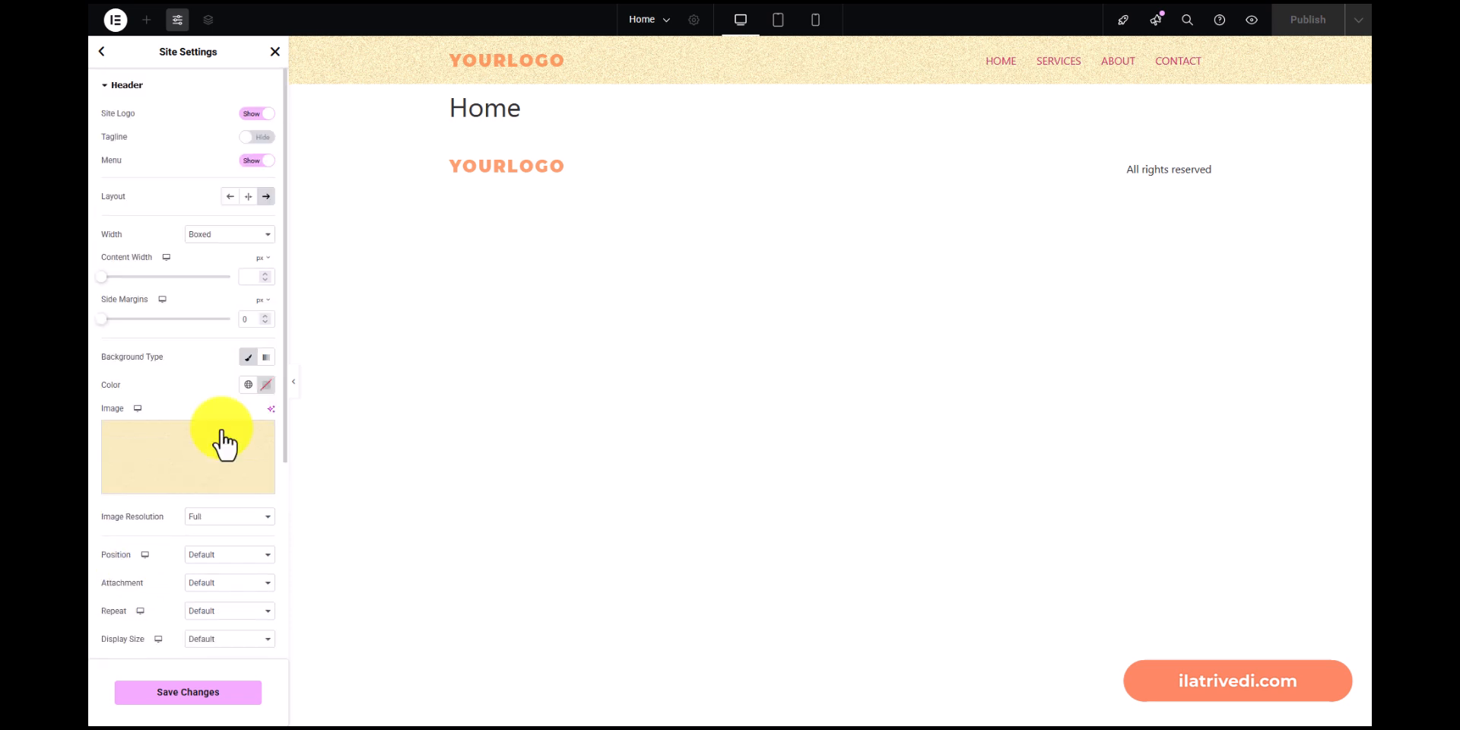
Examine the header's site logo settings, including the device options for the logo width.
{"action": "left_click", "coordinate": [125, 85]}
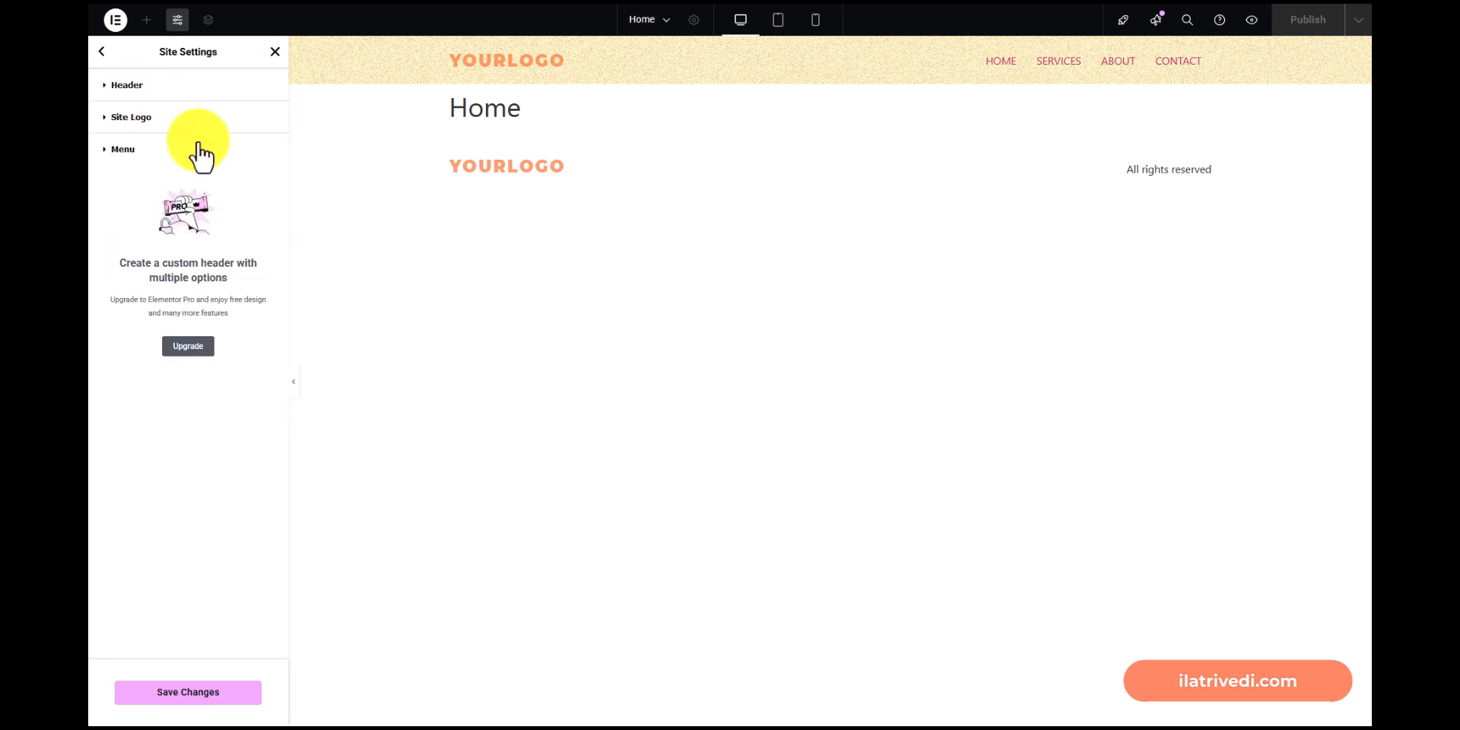
{"action": "left_click", "coordinate": [162, 119]}
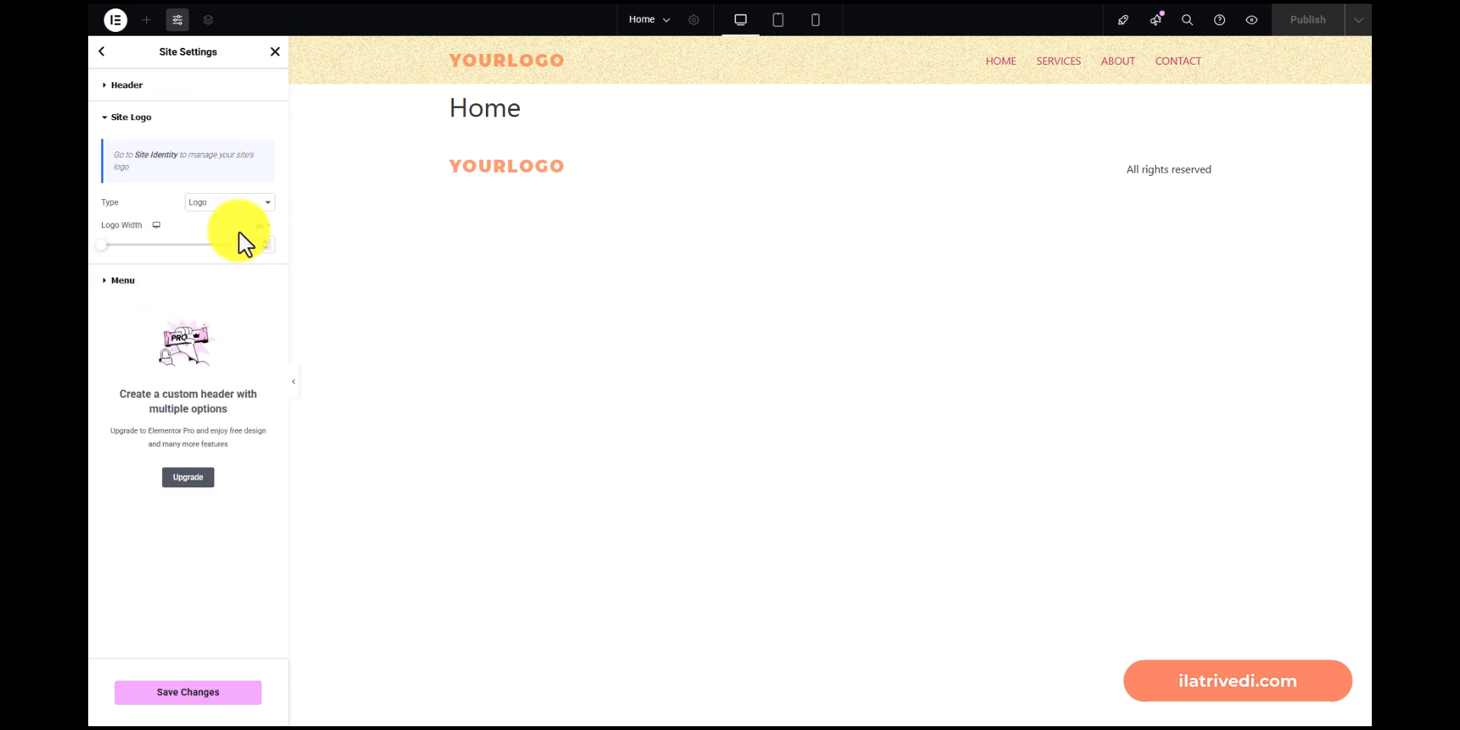
{"action": "left_click", "coordinate": [156, 226]}
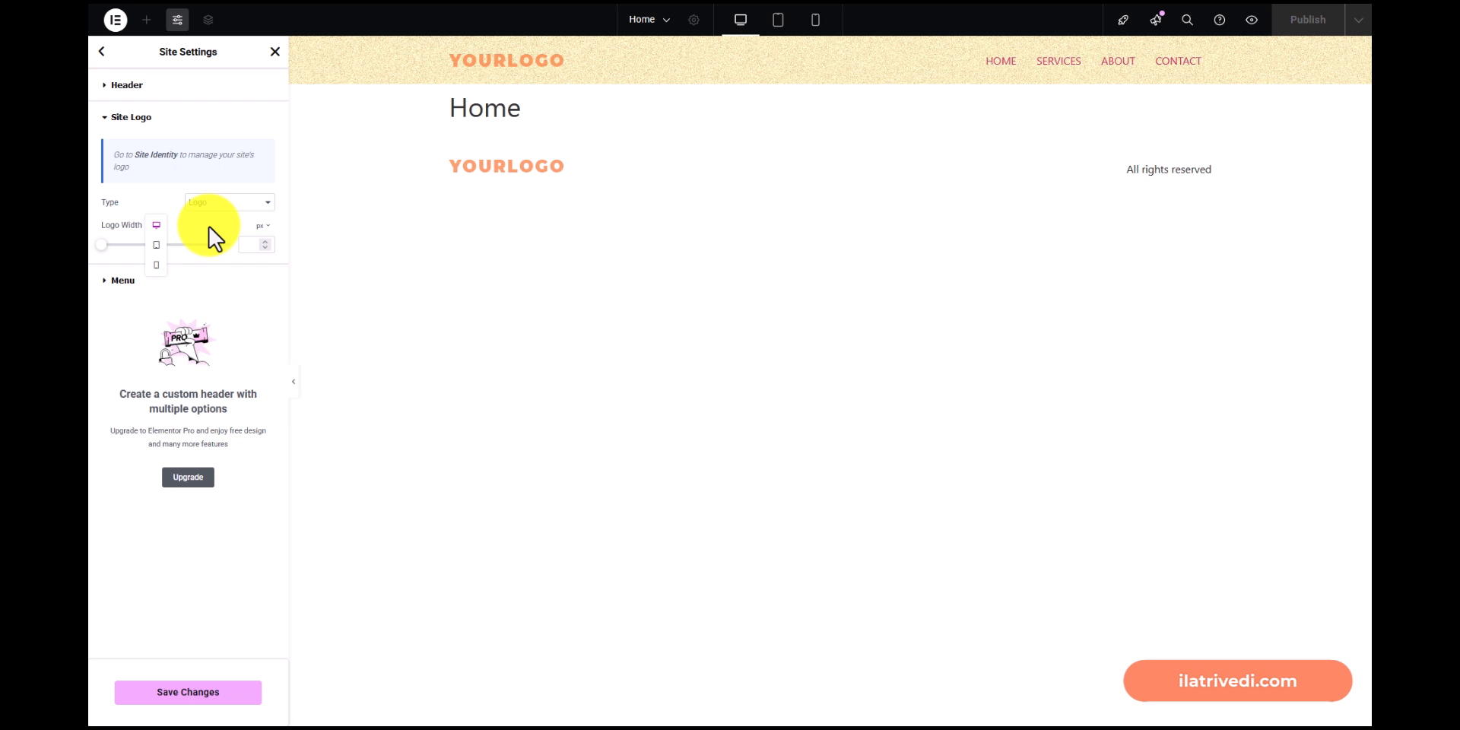
{"action": "left_click", "coordinate": [156, 225]}
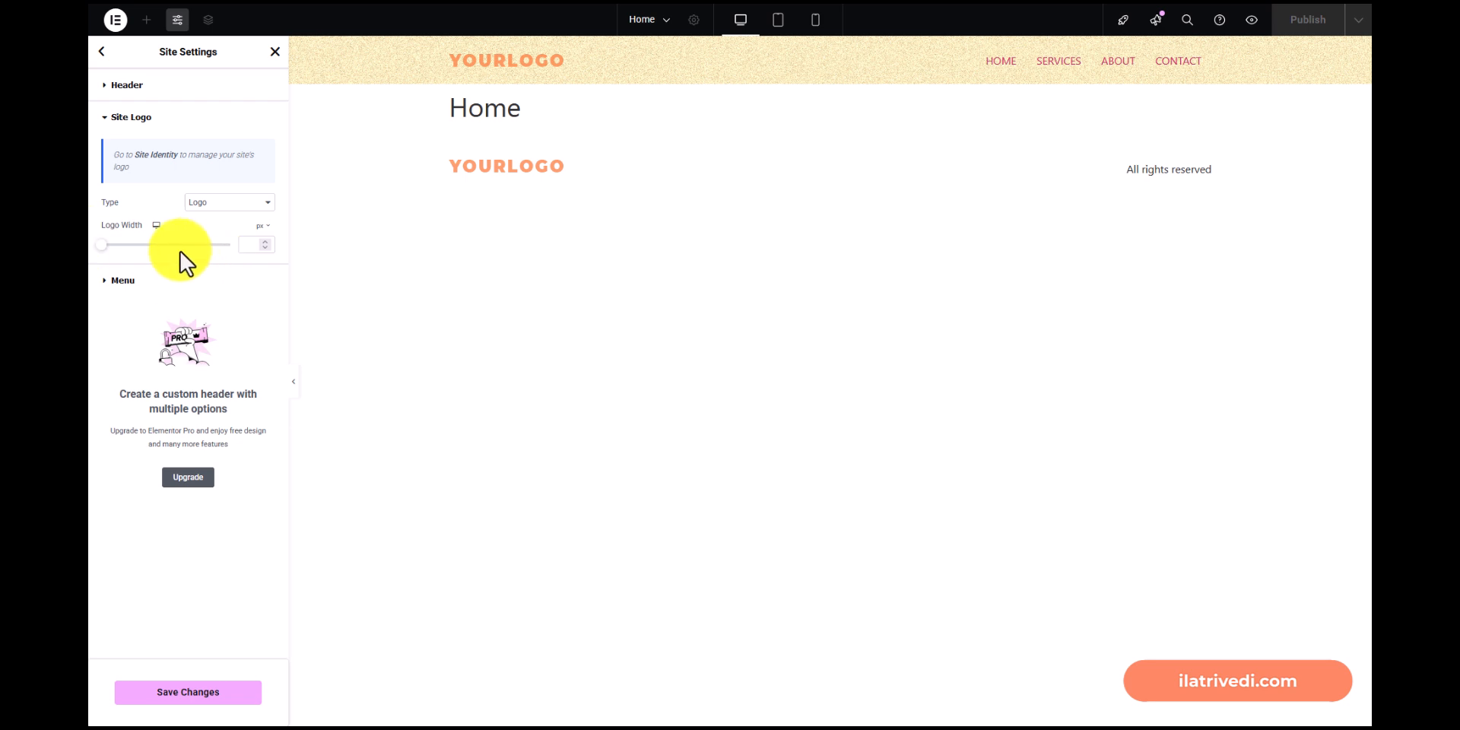
{"action": "left_click", "coordinate": [149, 119]}
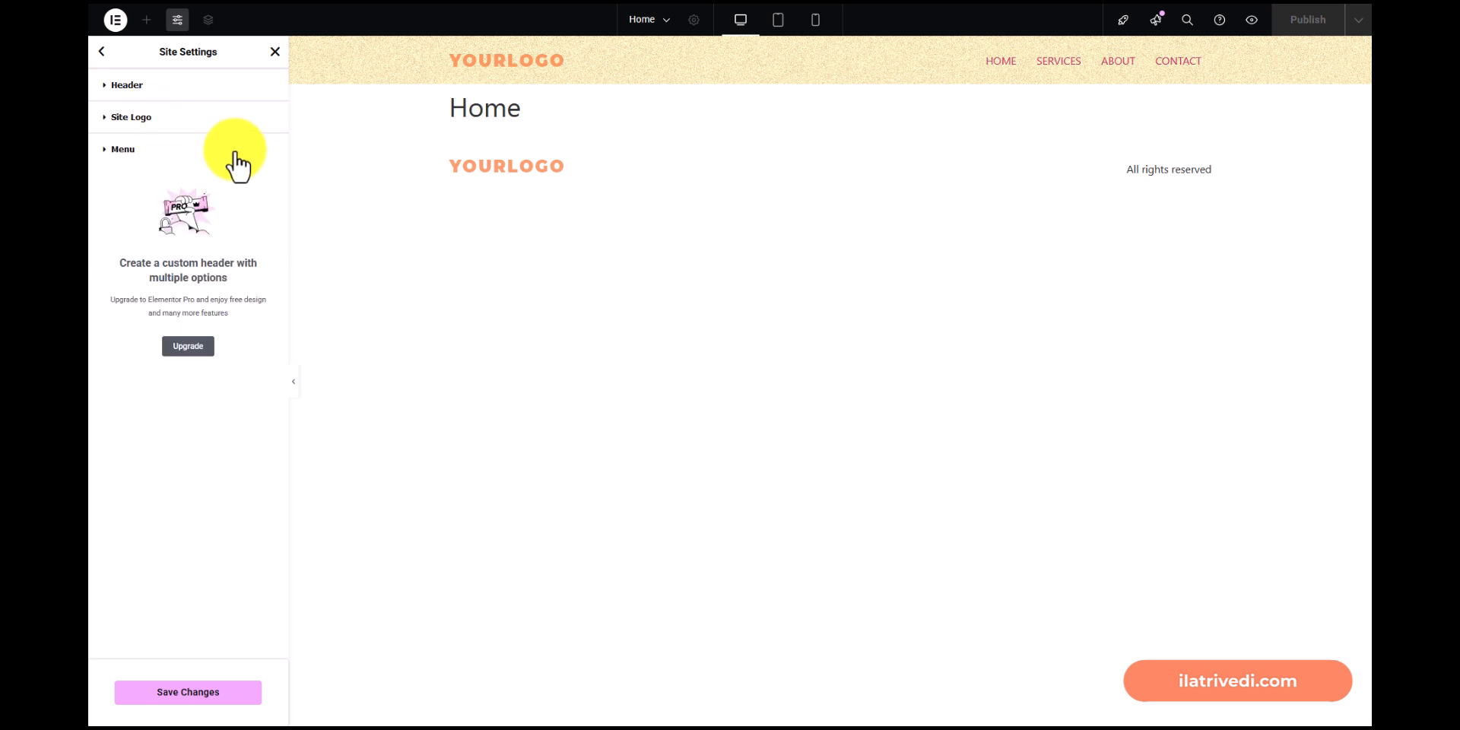
Open the header's menu settings and view the menus available for selection.
{"action": "left_click", "coordinate": [152, 149]}
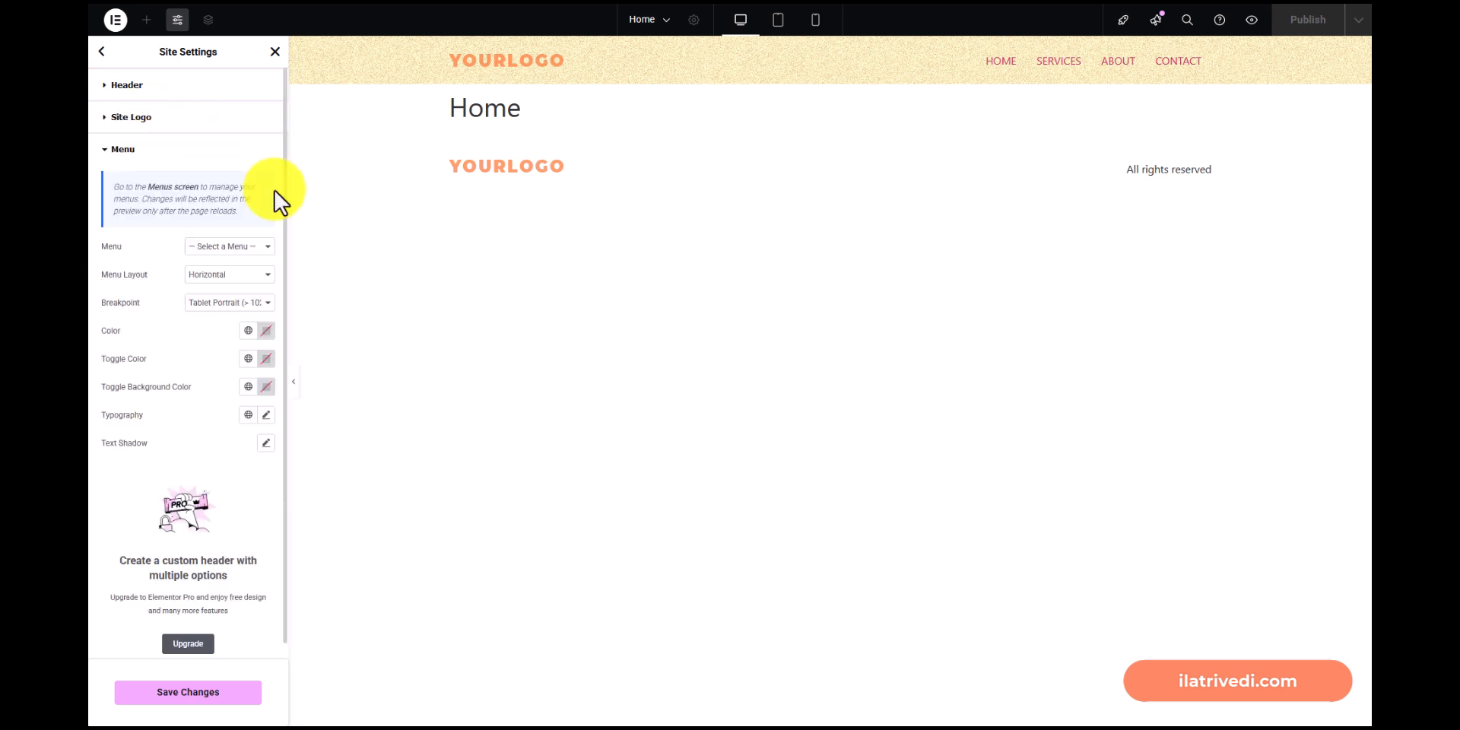
{"action": "left_click", "coordinate": [218, 248]}
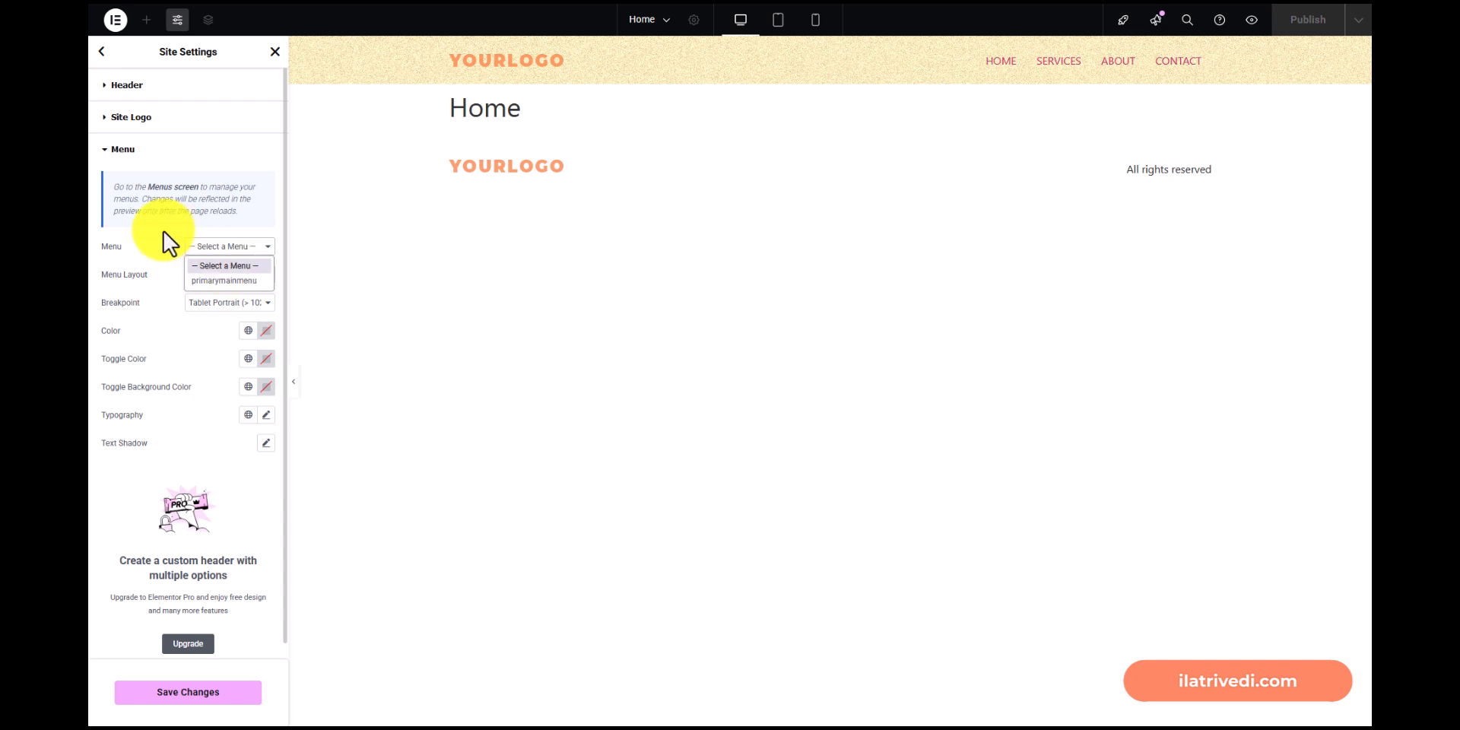
{"action": "left_click", "coordinate": [131, 234]}
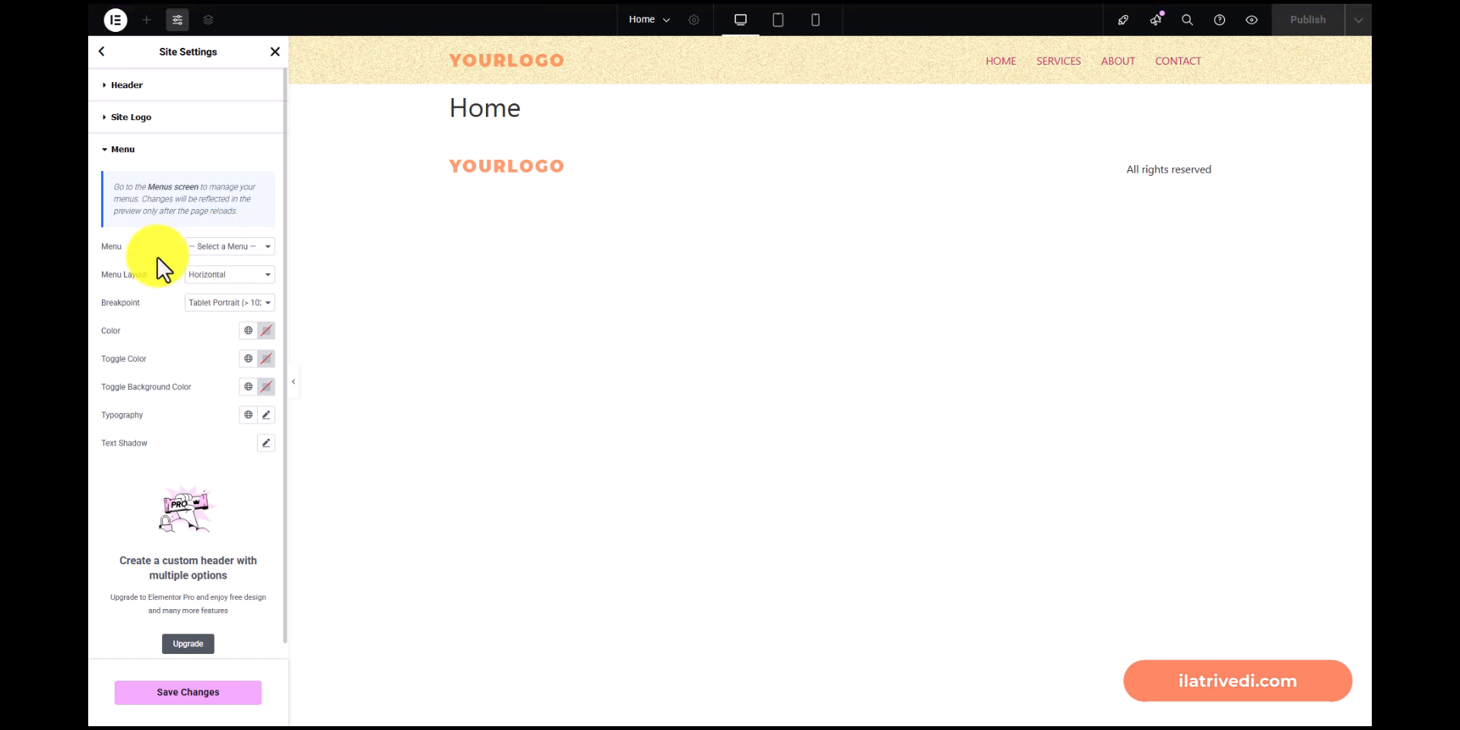
Try the Dropdown layout for the header menu, expand and collapse it in the preview, and restore the Horizontal layout.
{"action": "left_click", "coordinate": [235, 275]}
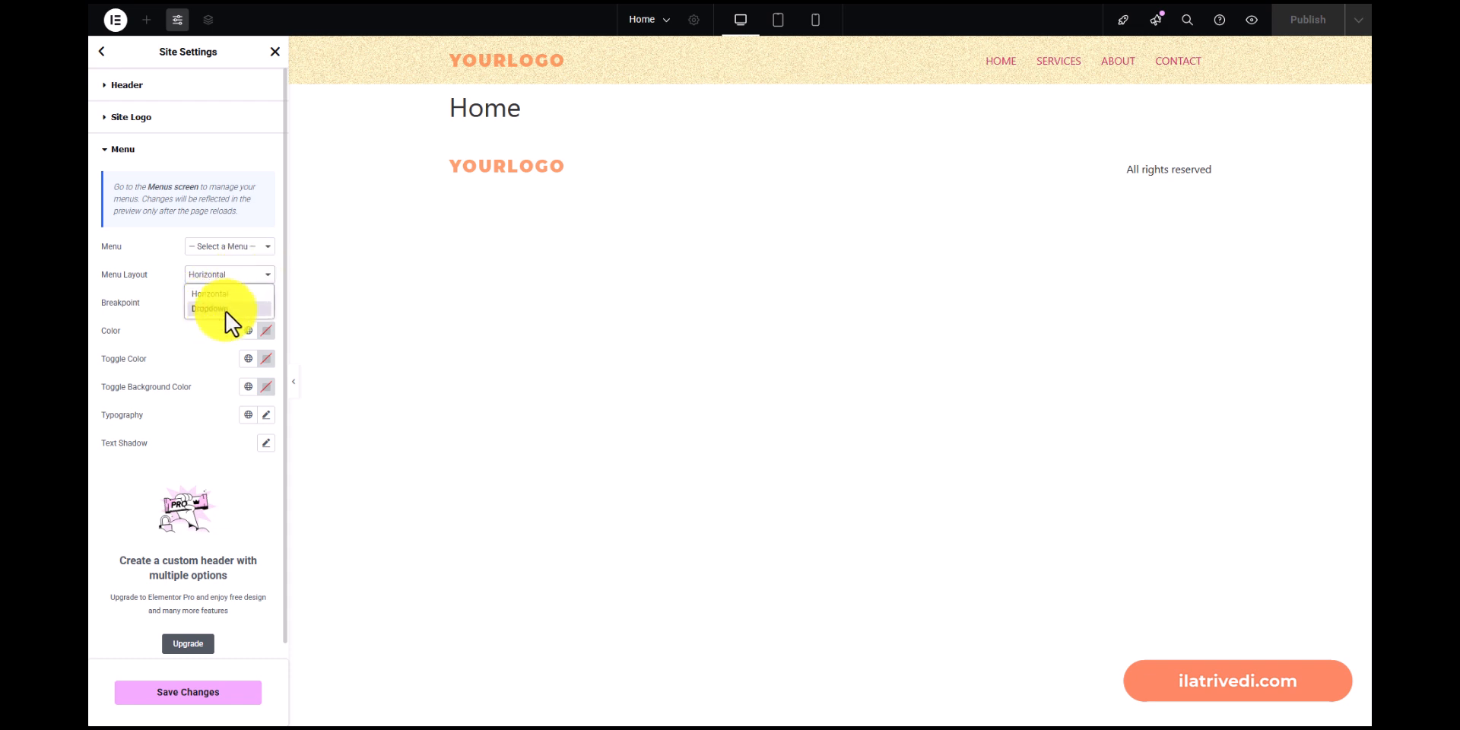
{"action": "left_click", "coordinate": [226, 310]}
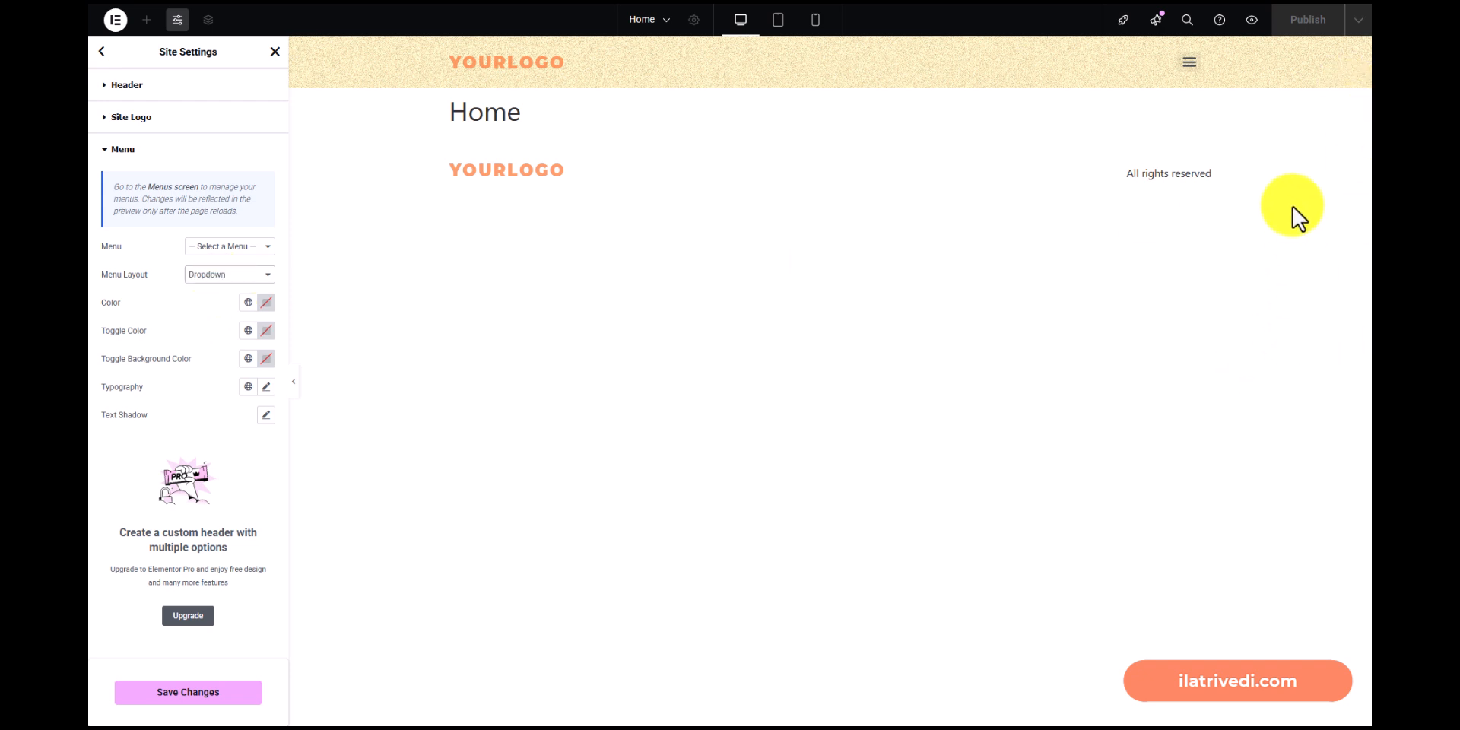
{"action": "left_click", "coordinate": [1189, 64]}
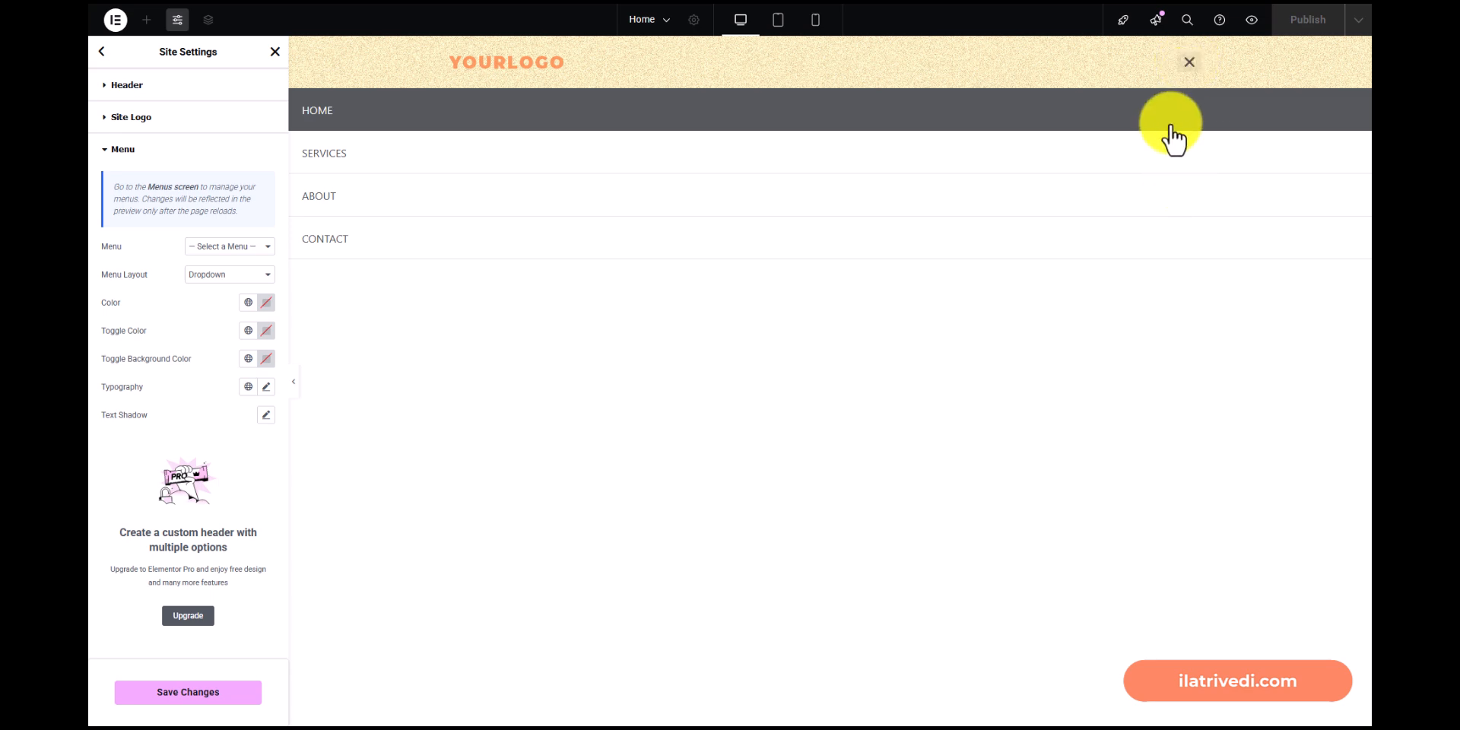
{"action": "left_click", "coordinate": [1186, 65]}
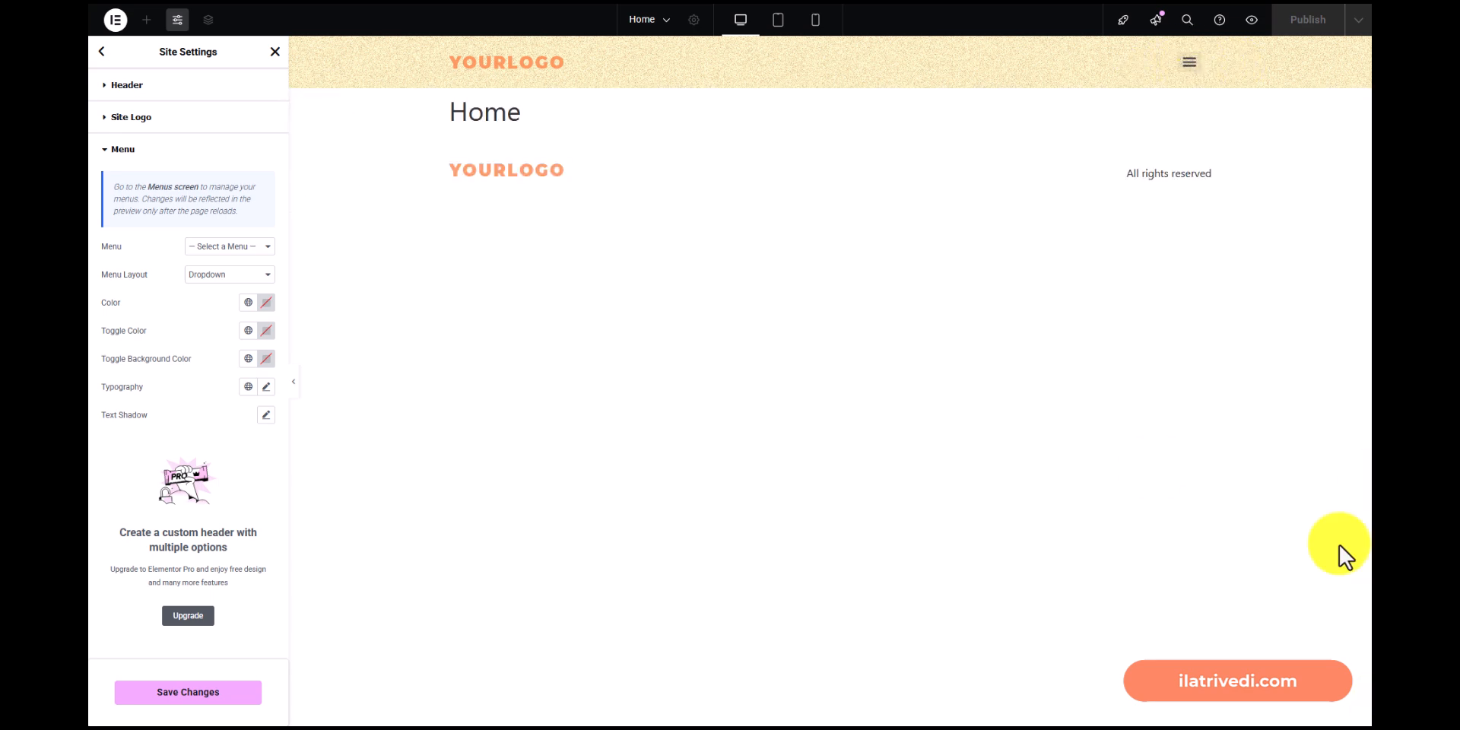
{"action": "left_click", "coordinate": [204, 276]}
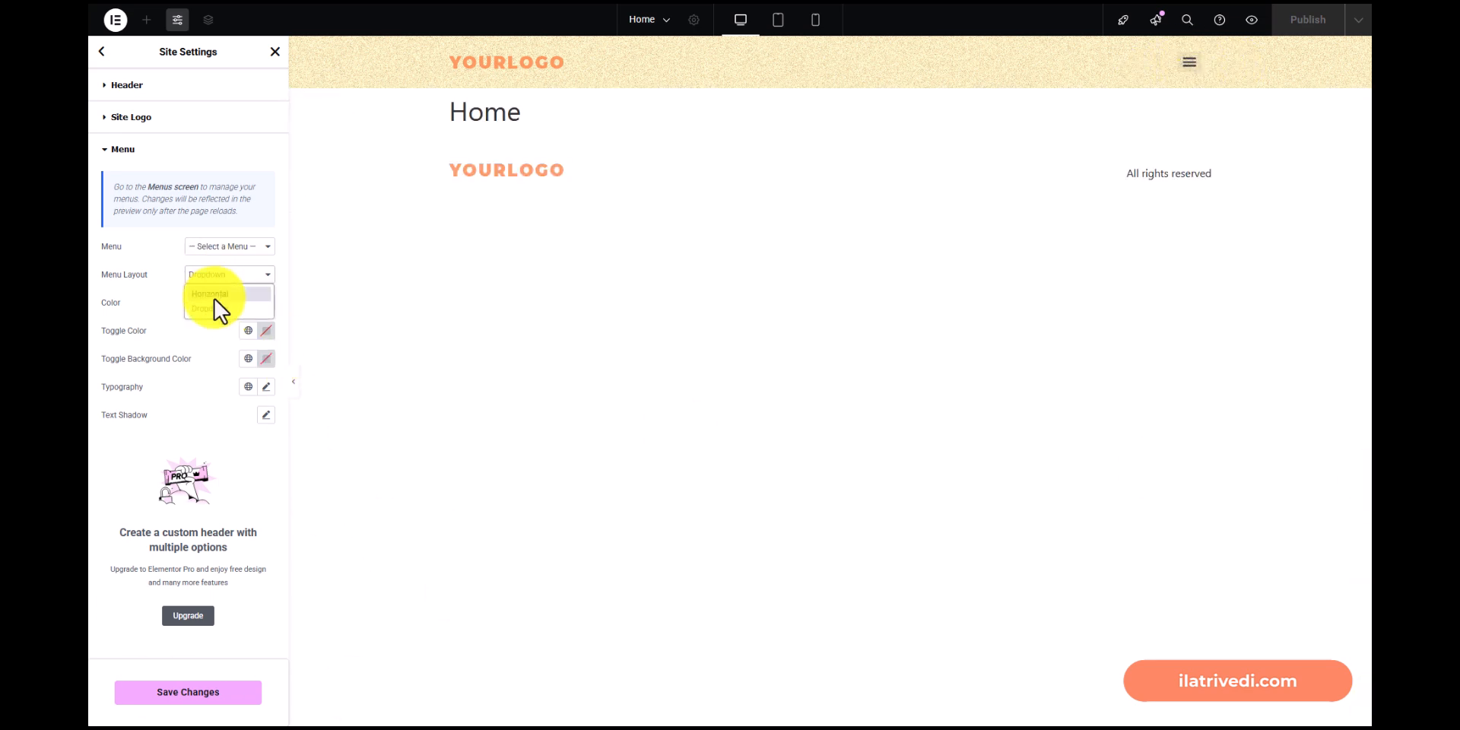
{"action": "left_click", "coordinate": [218, 297]}
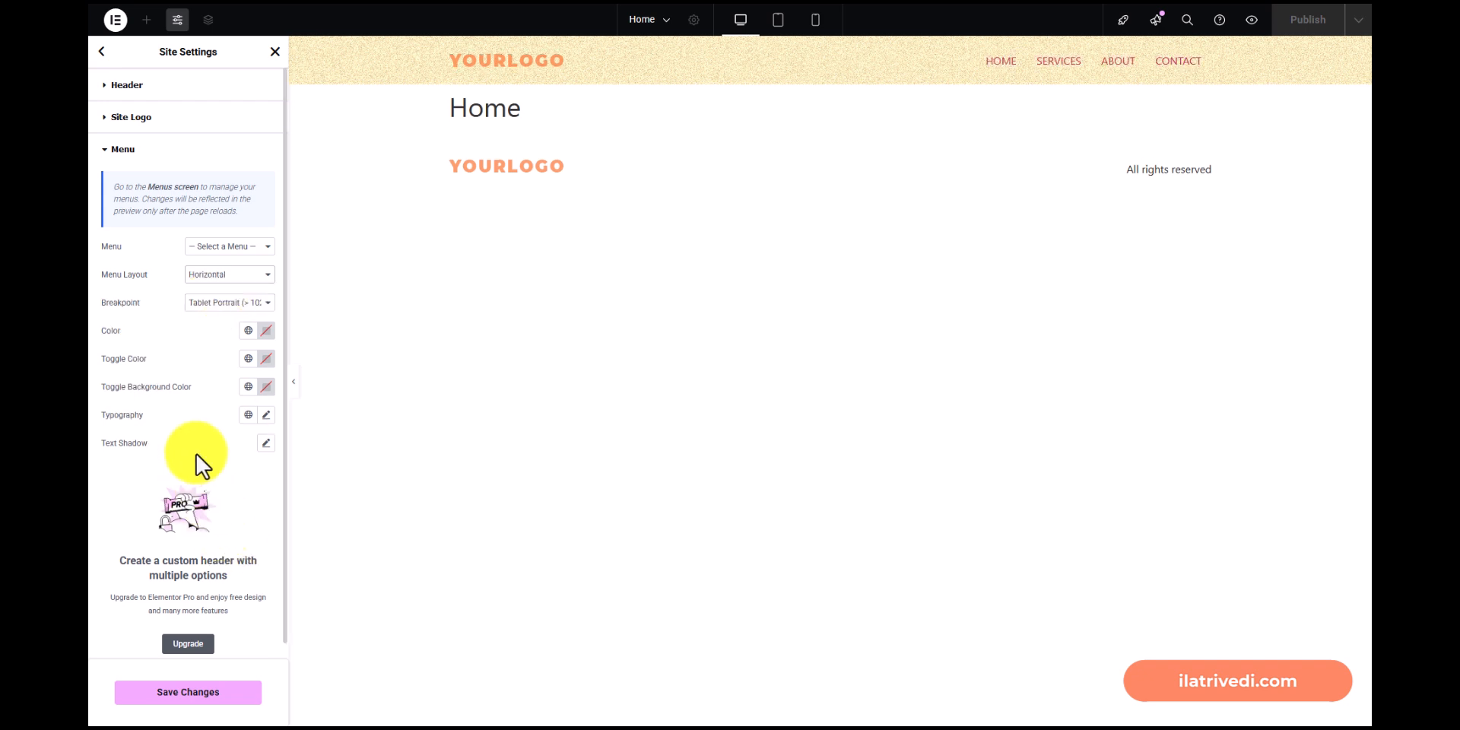
Review the header menu's breakpoint options, keep Tablet Portrait, and save the site settings.
{"action": "left_click", "coordinate": [232, 304]}
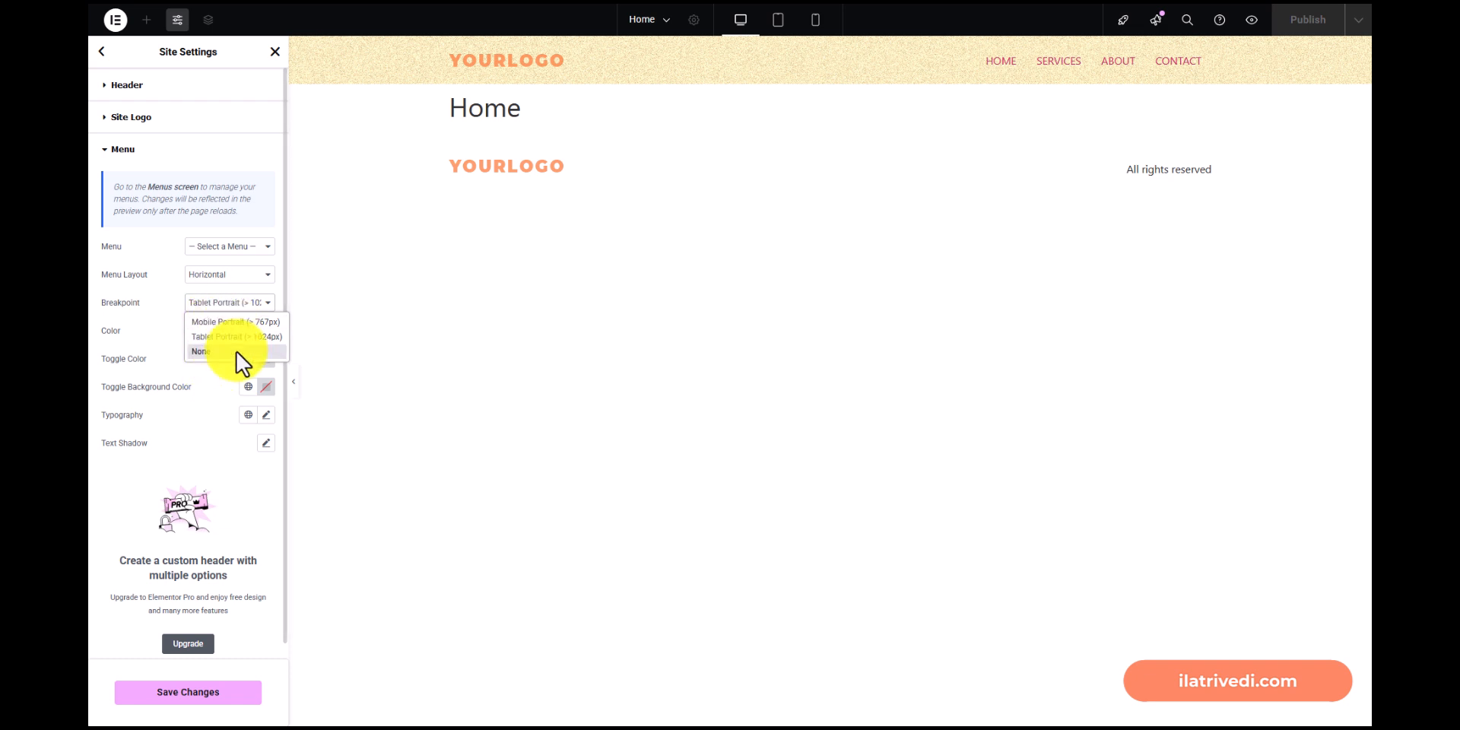
{"action": "left_click", "coordinate": [148, 318]}
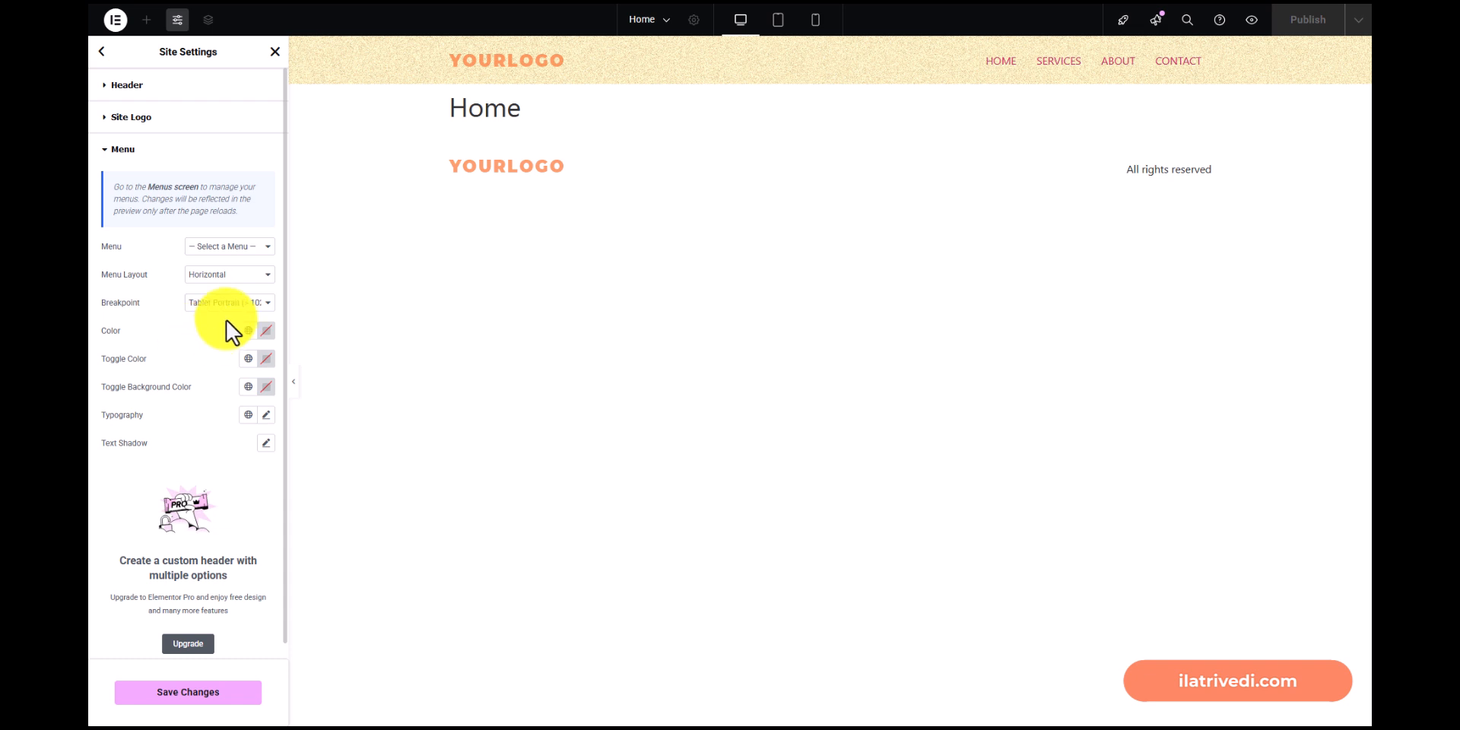
{"action": "left_click", "coordinate": [221, 304]}
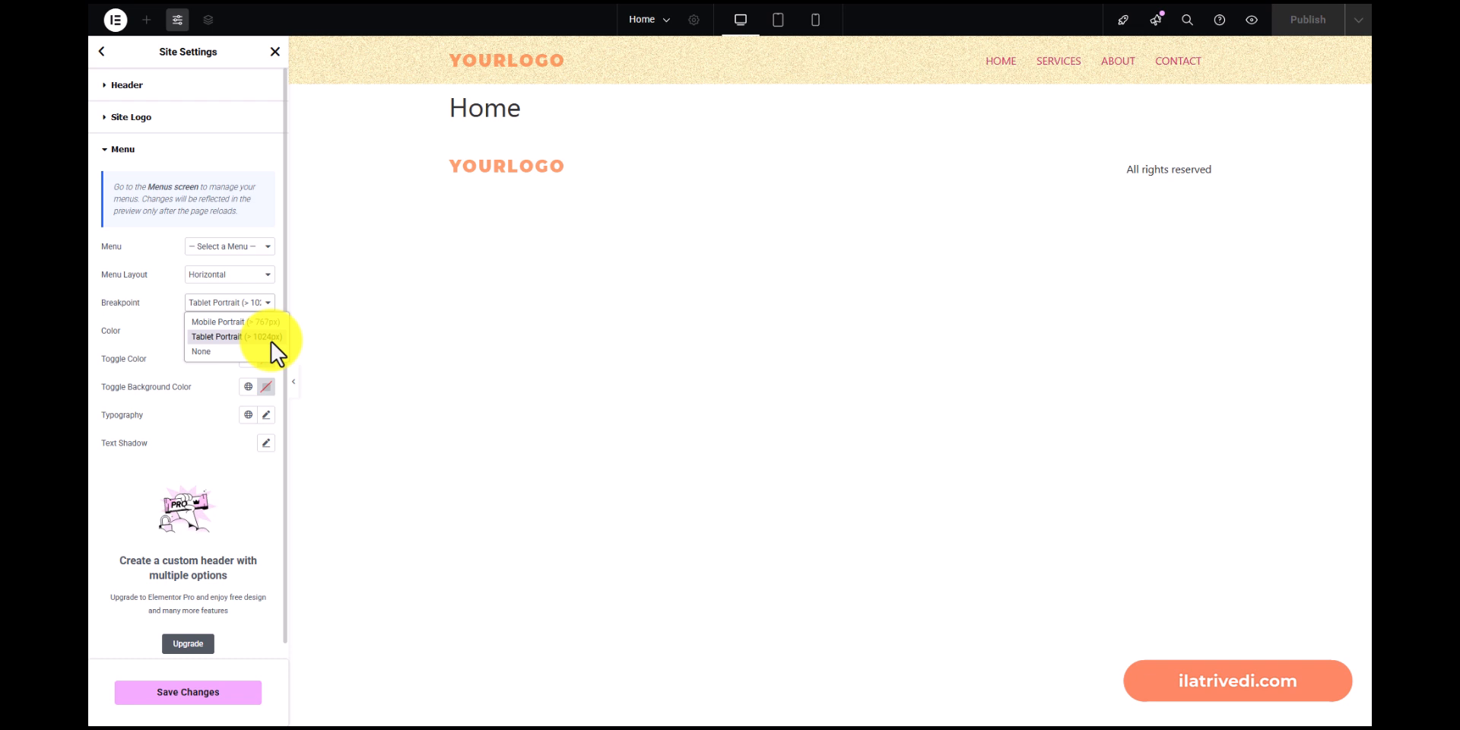
{"action": "left_click", "coordinate": [144, 322]}
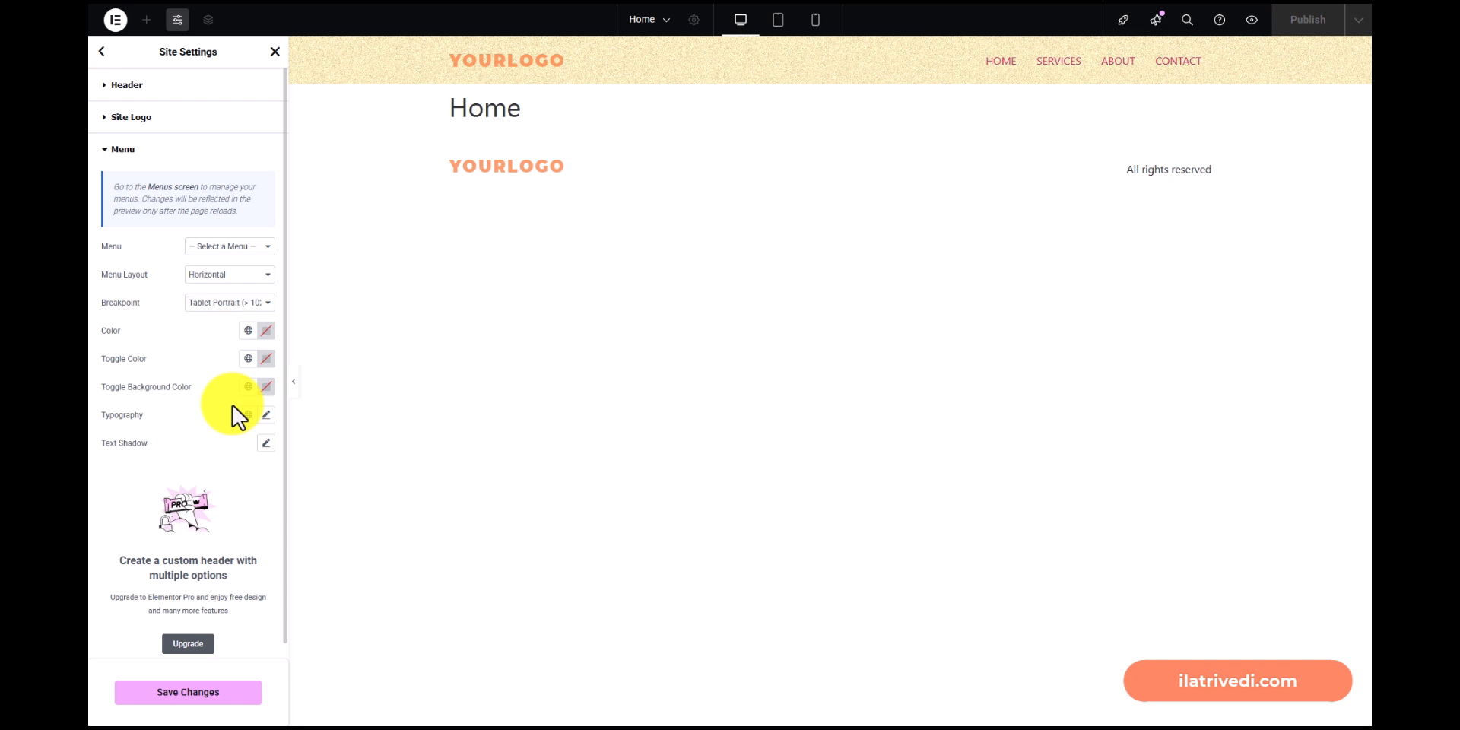
{"action": "left_click", "coordinate": [212, 697]}
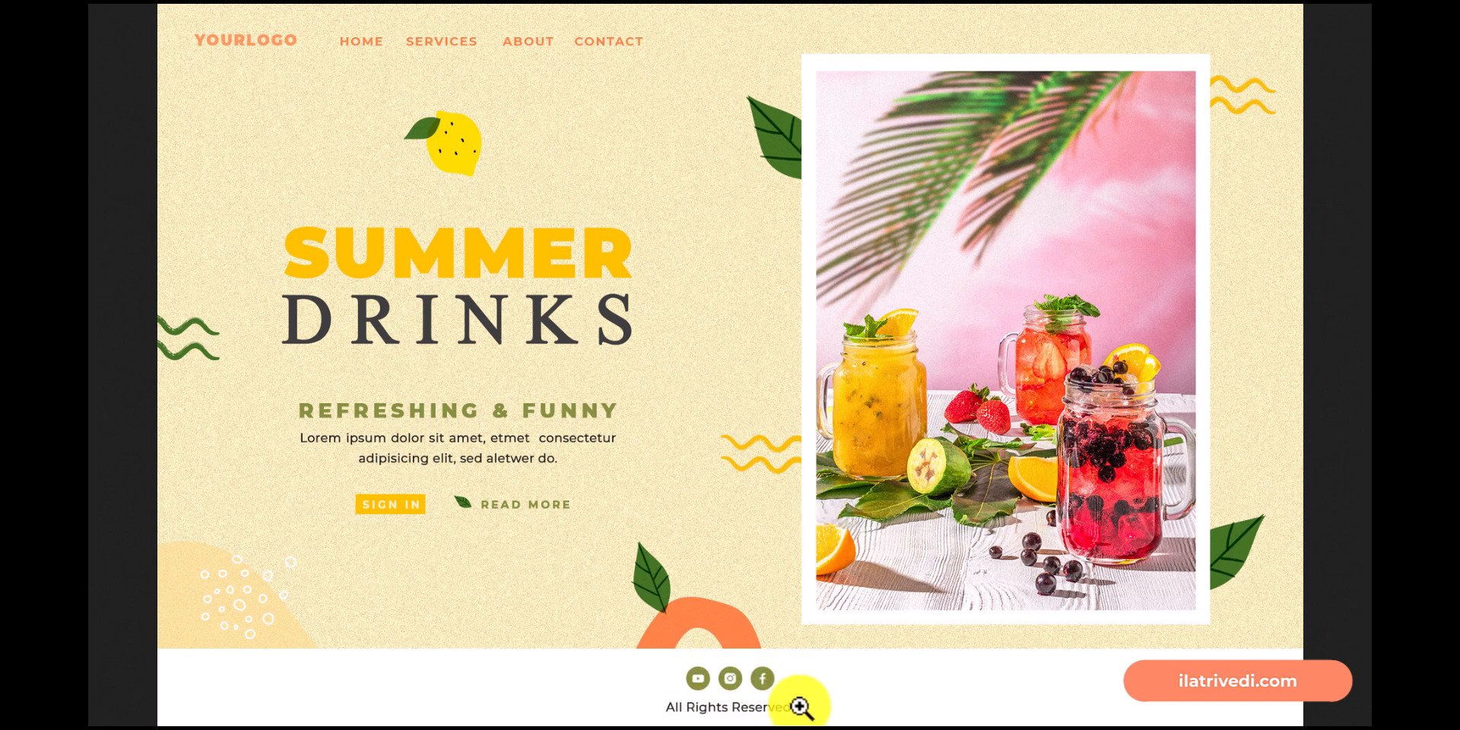
Switch from the Summer Drinks design back to the Elementor editor and open the Hello Theme Footer site settings.
{"action": "key", "text": "ctrl+Tab"}
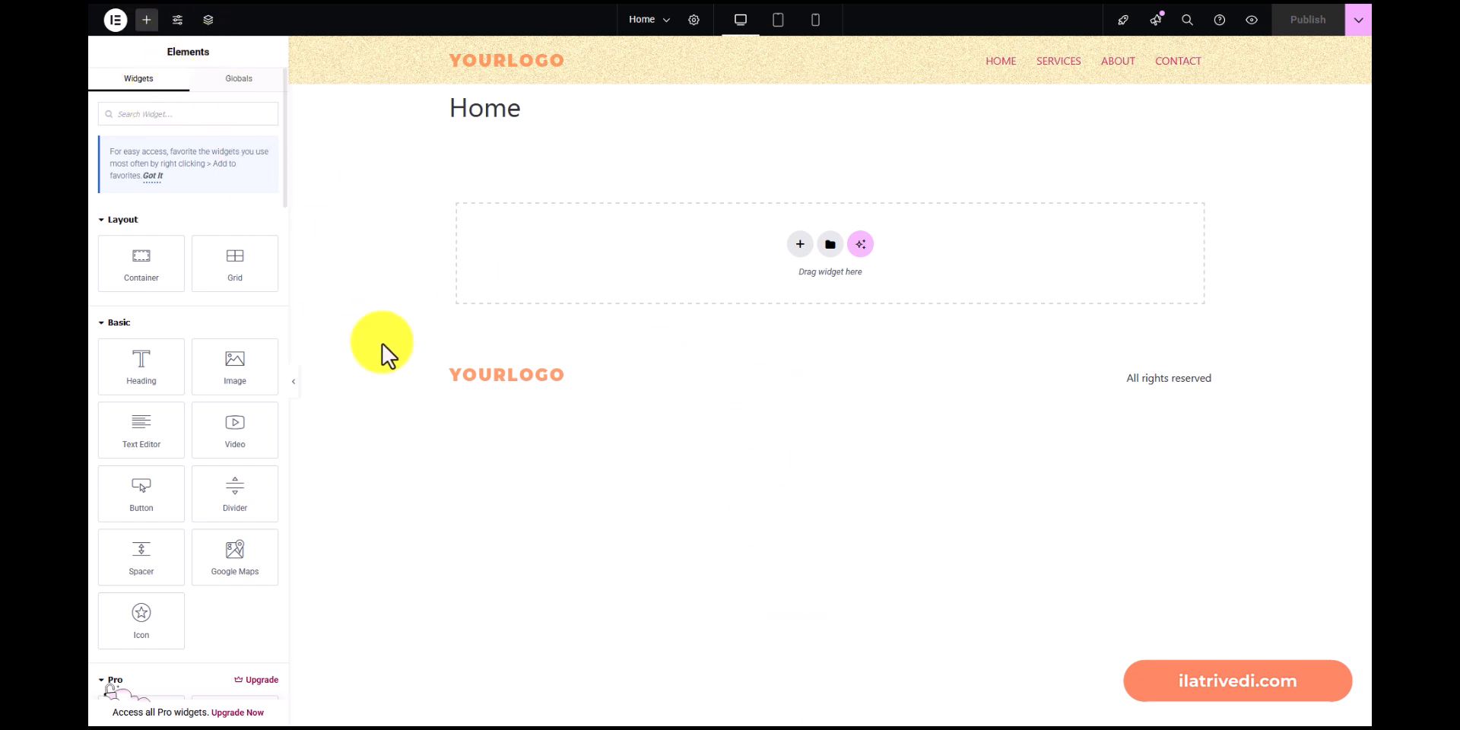
{"action": "left_click", "coordinate": [178, 20]}
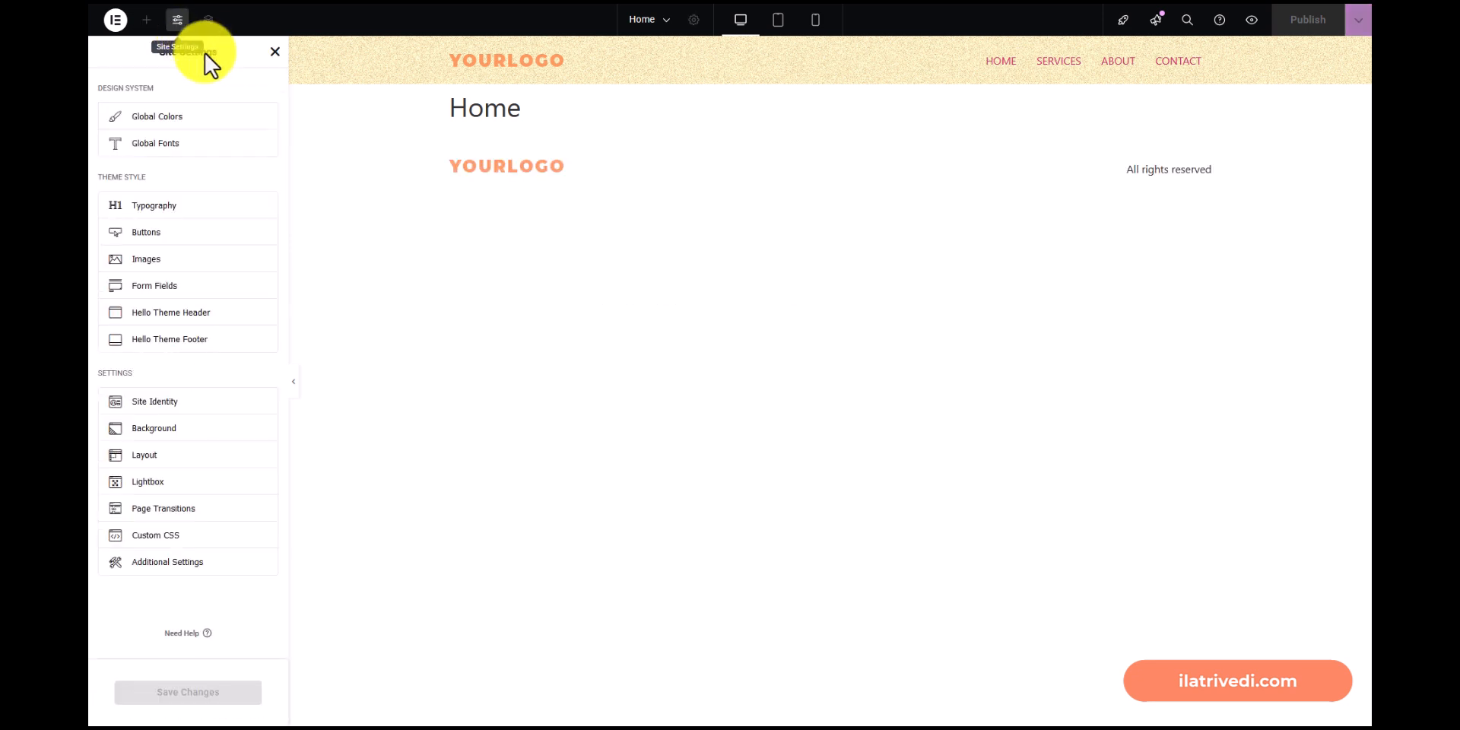
{"action": "left_click", "coordinate": [220, 342]}
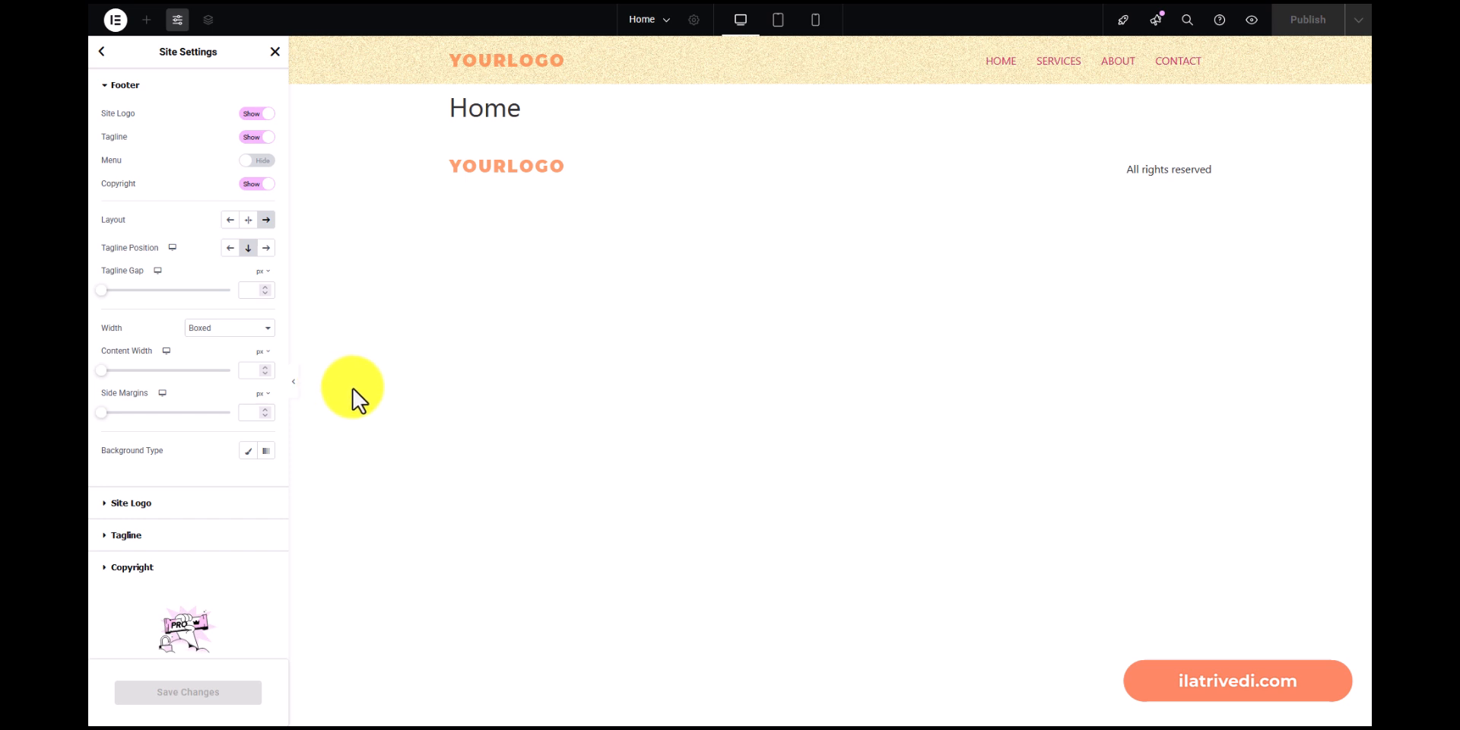
{"action": "left_click", "coordinate": [125, 86]}
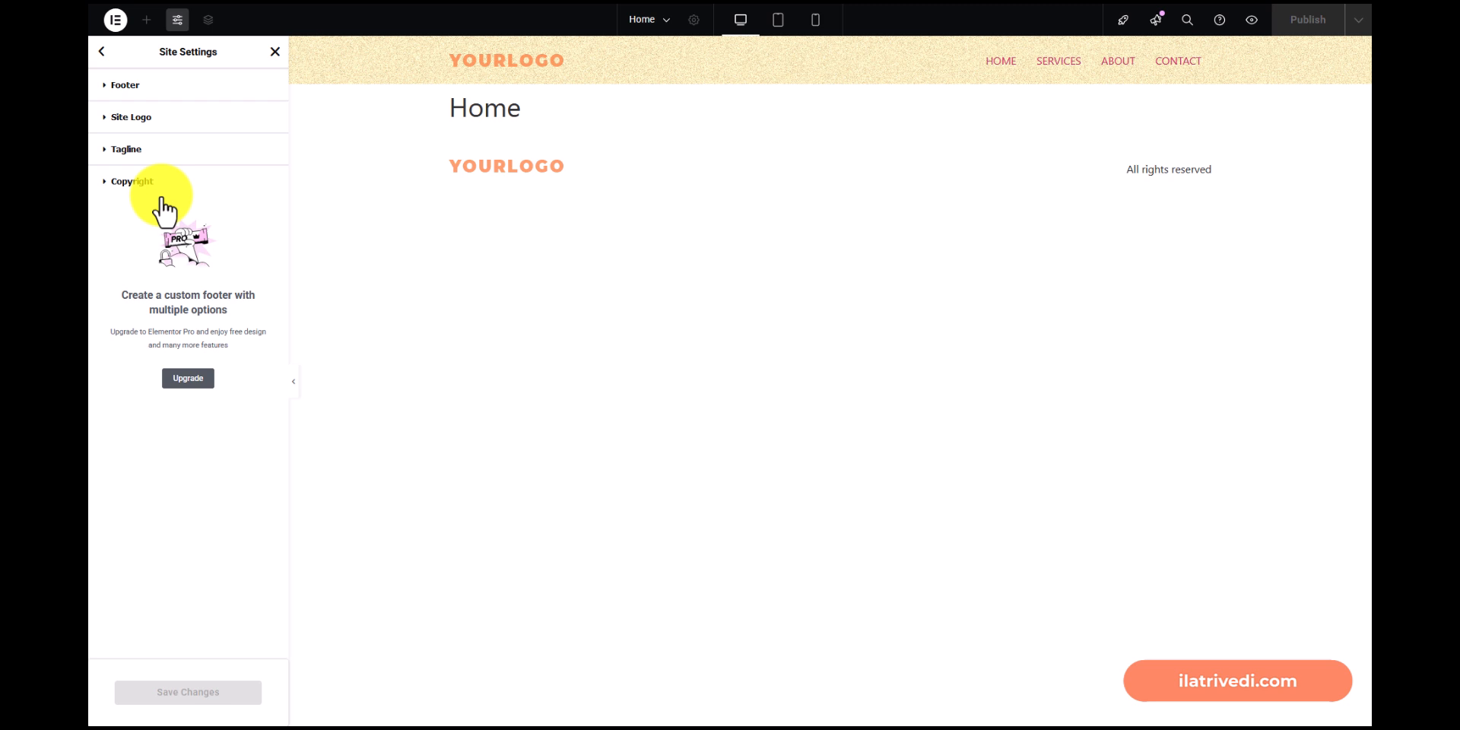
{"action": "left_click", "coordinate": [129, 86]}
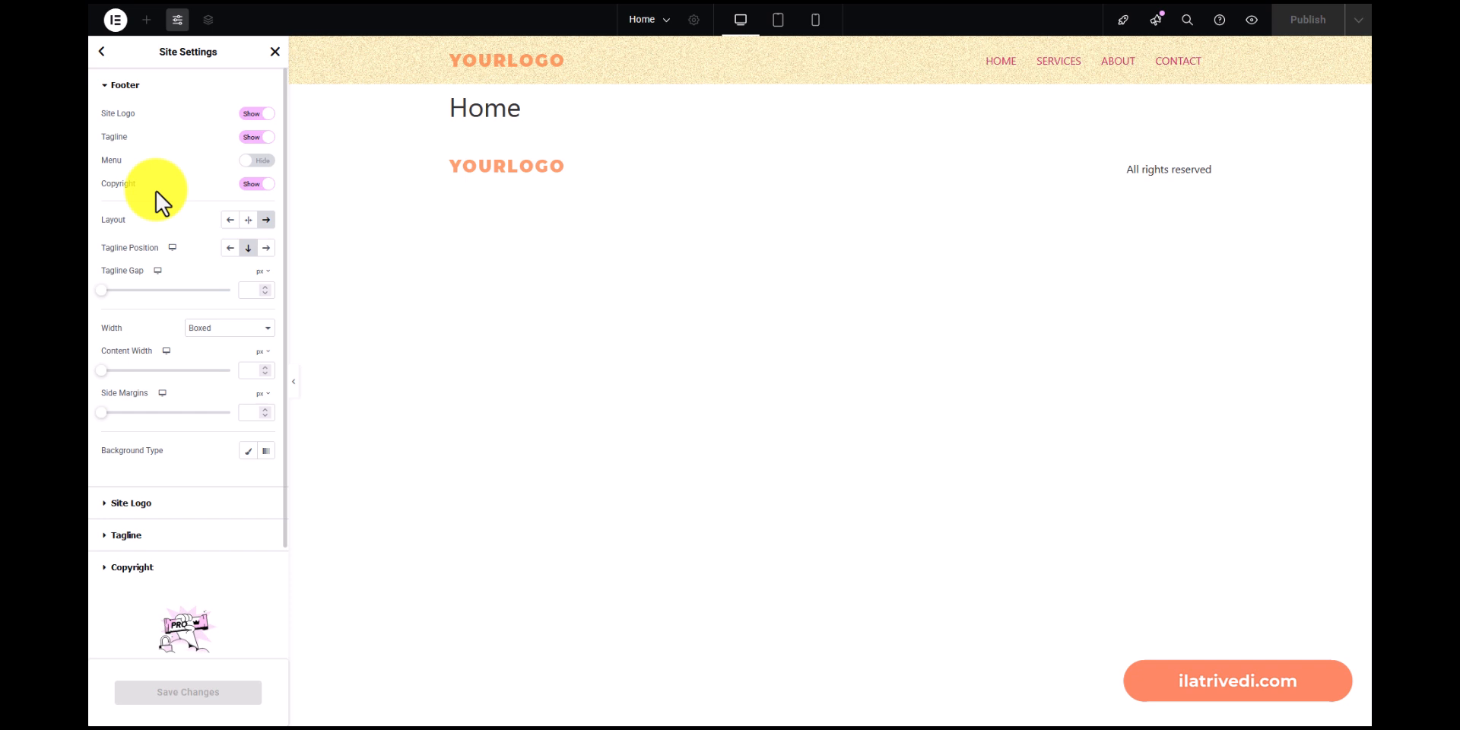
Try hiding the footer's site logo and tagline, and show each of them again.
{"action": "left_click", "coordinate": [252, 114]}
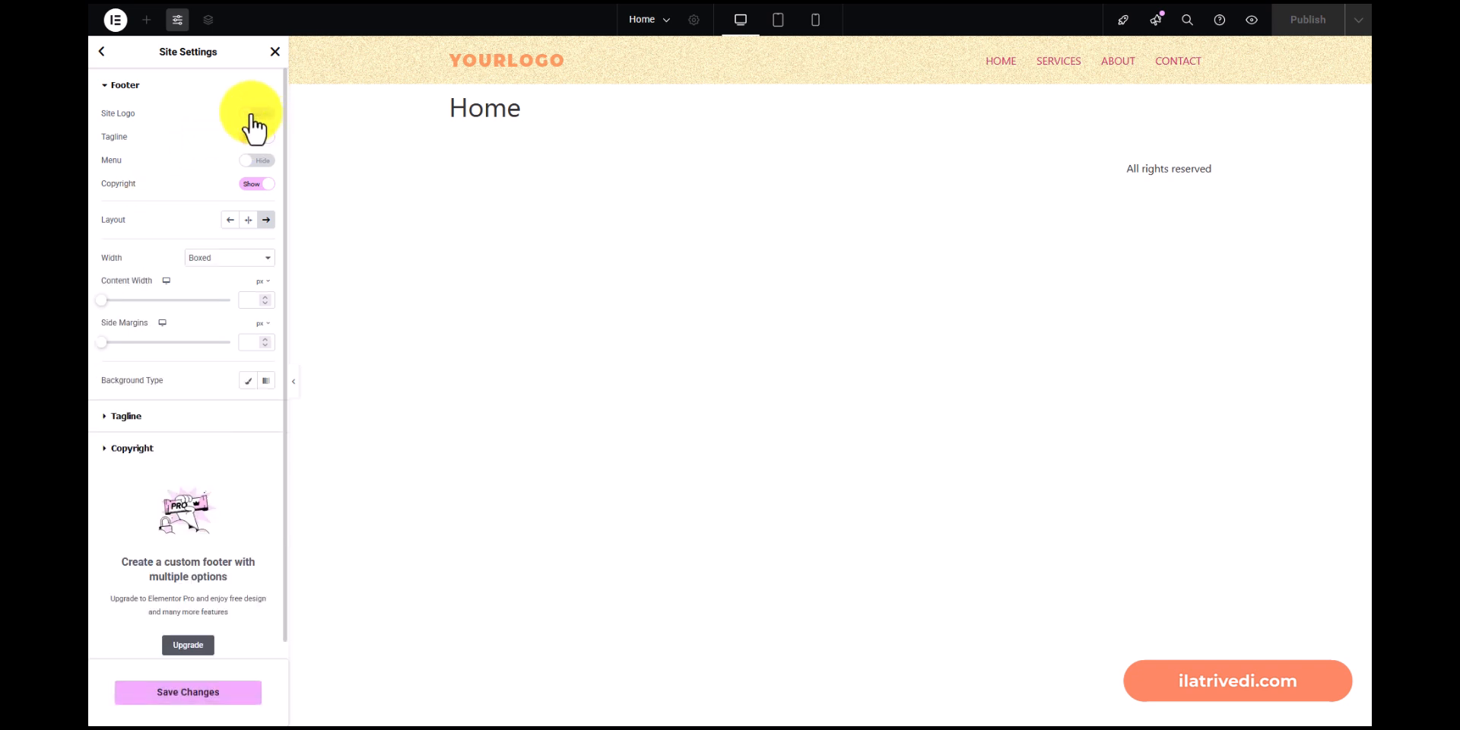
{"action": "left_click", "coordinate": [262, 114]}
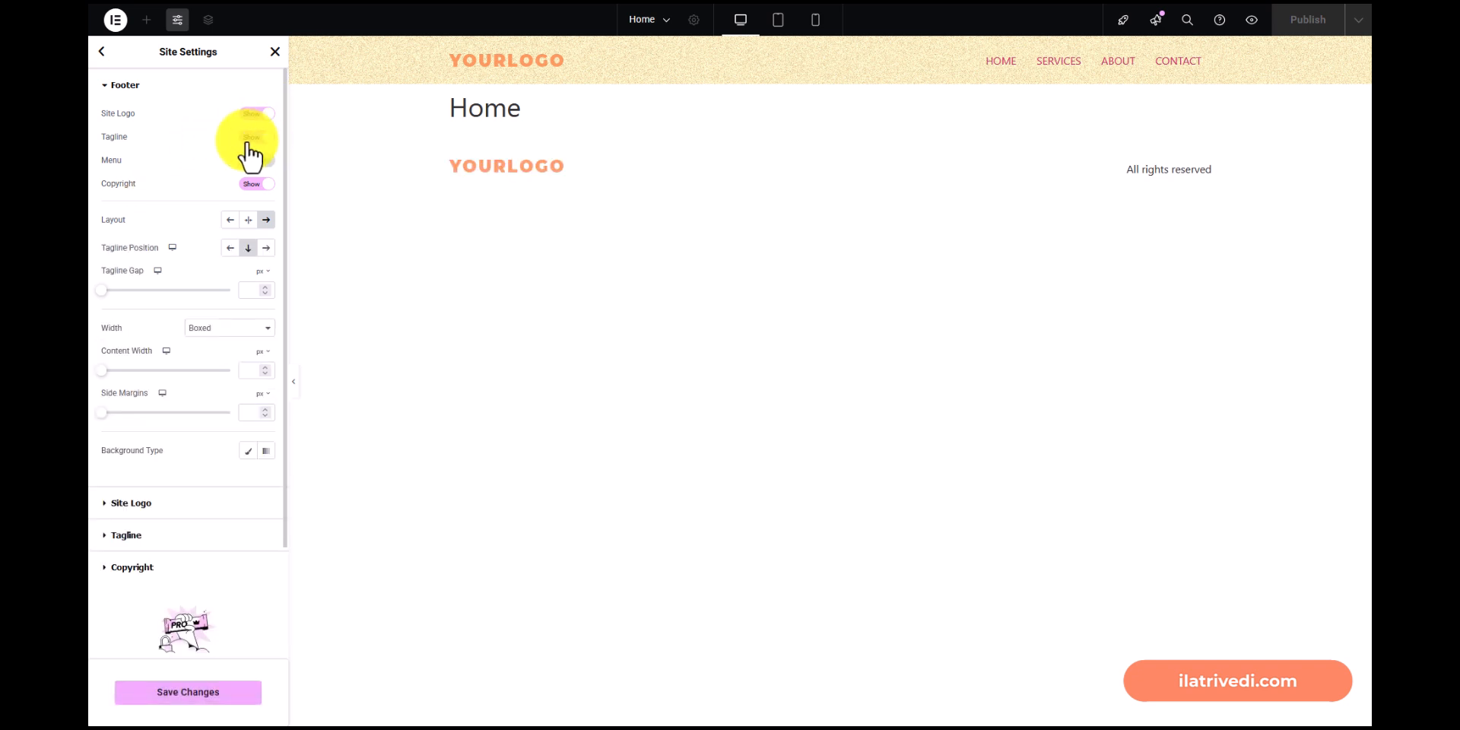
{"action": "left_click", "coordinate": [259, 137]}
{"action": "left_click", "coordinate": [260, 138]}
Show the footer's menu and copyright, and hide its site logo and tagline.
{"action": "left_click", "coordinate": [262, 160]}
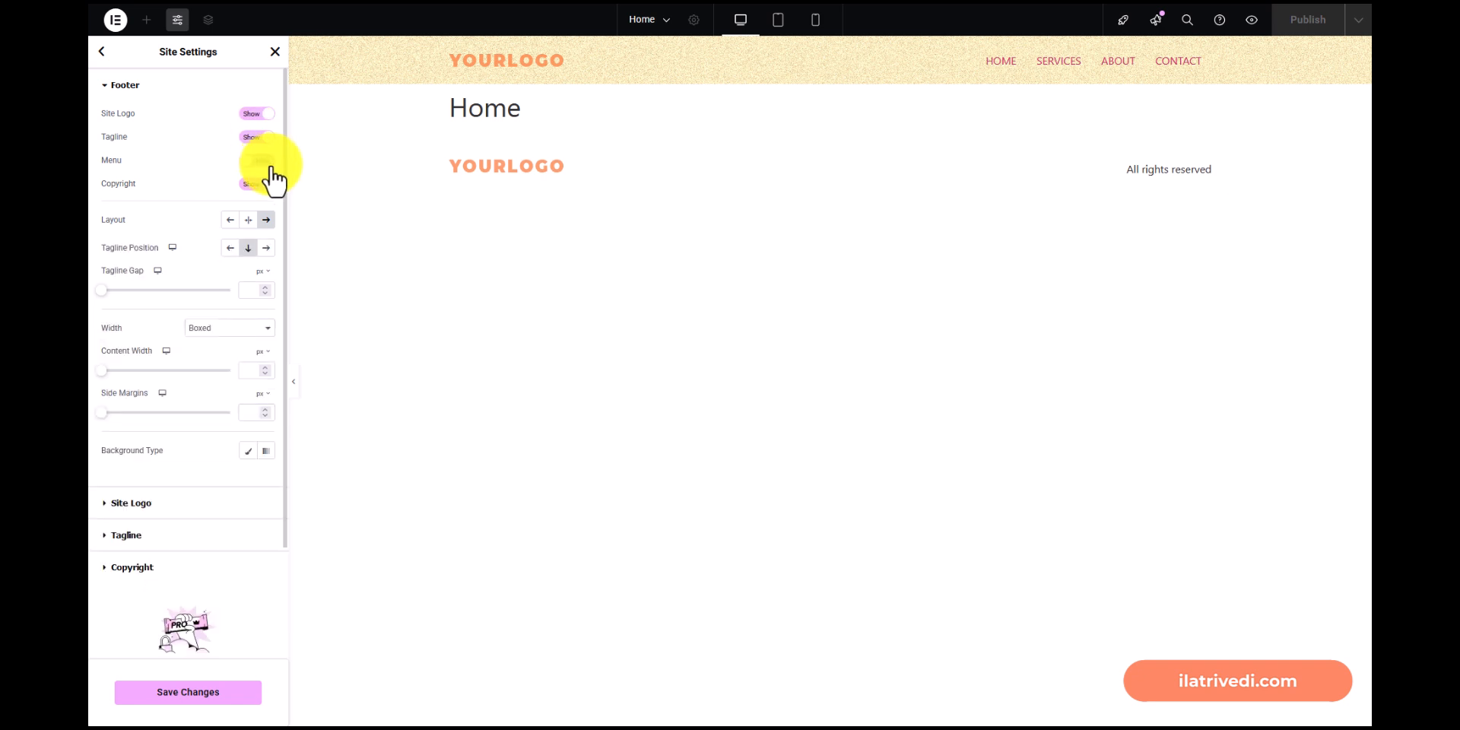
{"action": "left_click", "coordinate": [252, 184]}
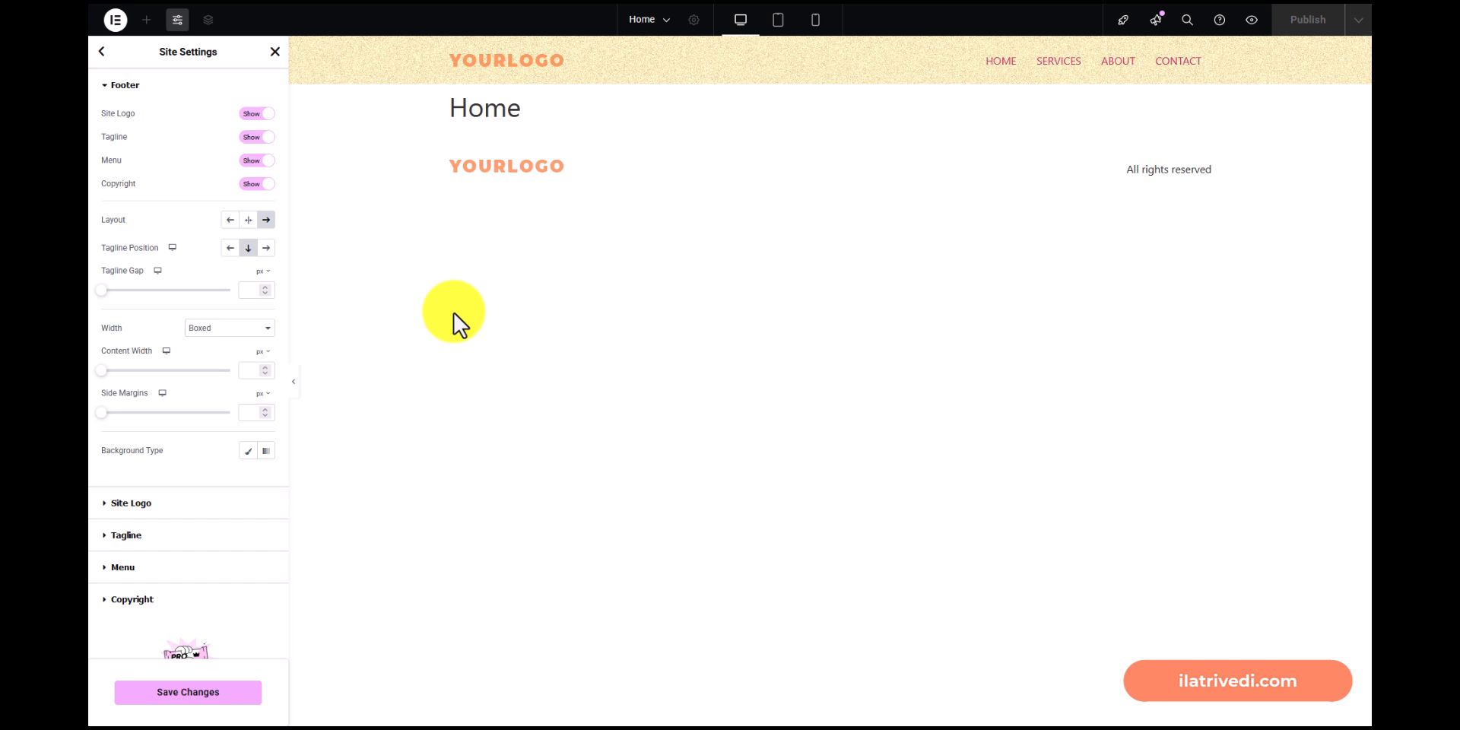
{"action": "left_click", "coordinate": [253, 114]}
{"action": "left_click", "coordinate": [253, 139]}
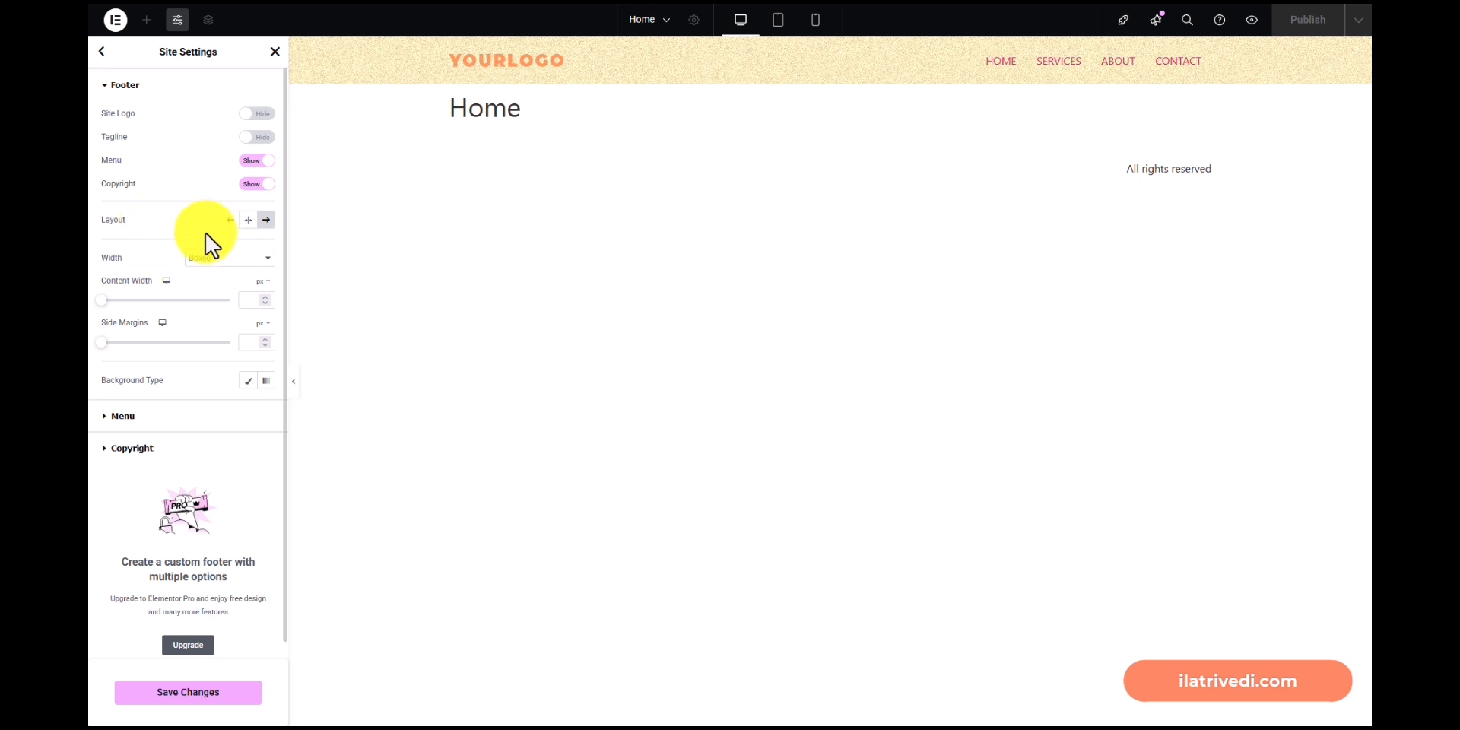
Set the footer layout to centered and keep its width as Boxed.
{"action": "left_click", "coordinate": [248, 220]}
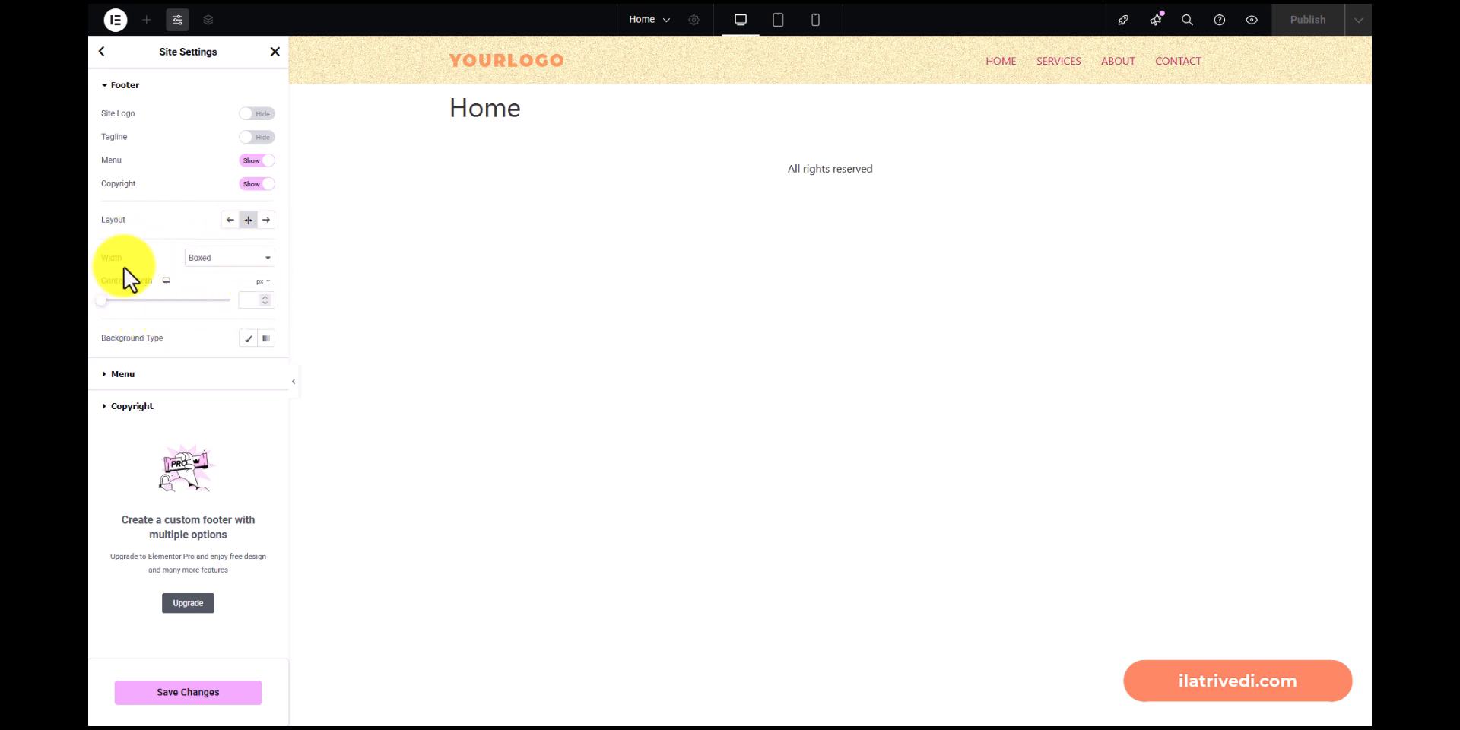
{"action": "left_click", "coordinate": [226, 262]}
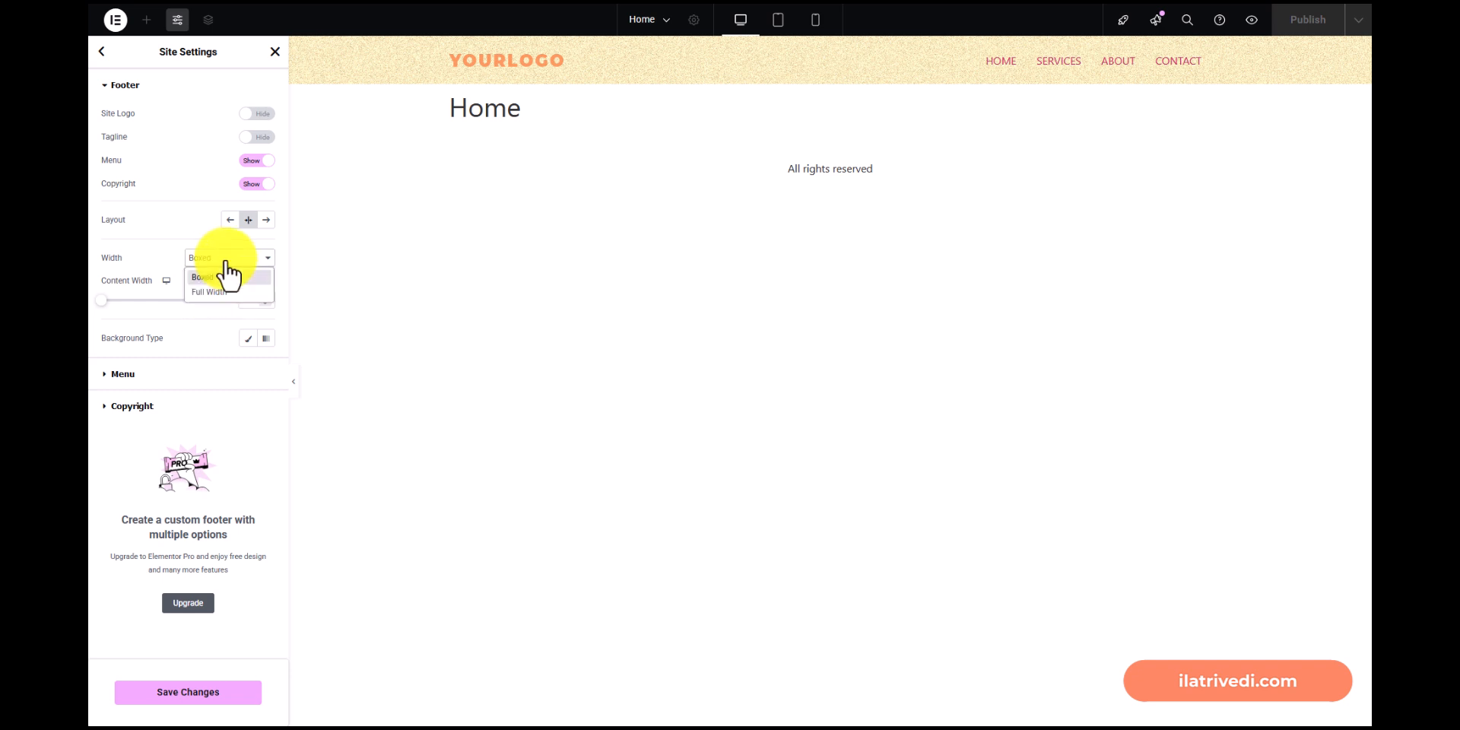
{"action": "left_click", "coordinate": [226, 262]}
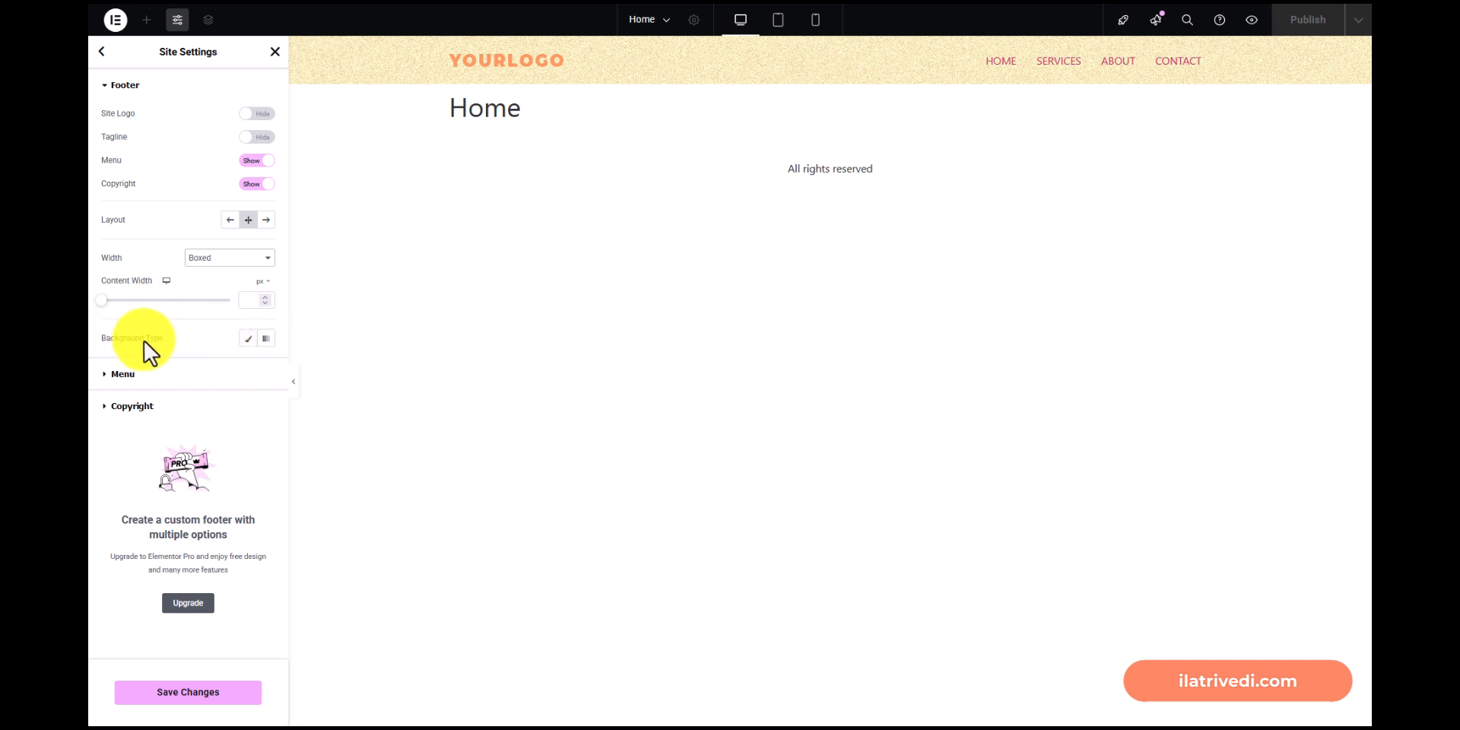
Select socialmenu as the footer's menu and save the site settings.
{"action": "left_click", "coordinate": [149, 86]}
{"action": "left_click", "coordinate": [152, 118]}
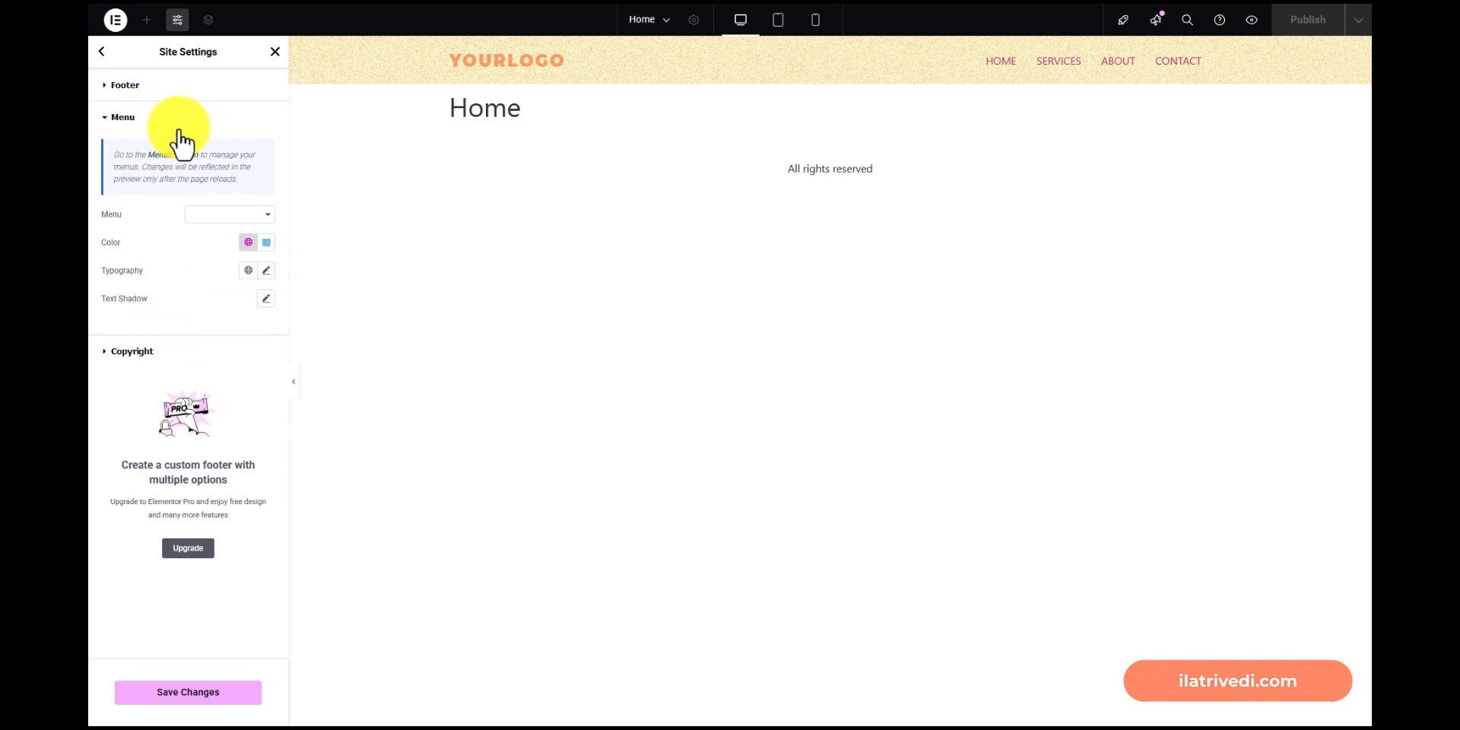
{"action": "left_click", "coordinate": [201, 221]}
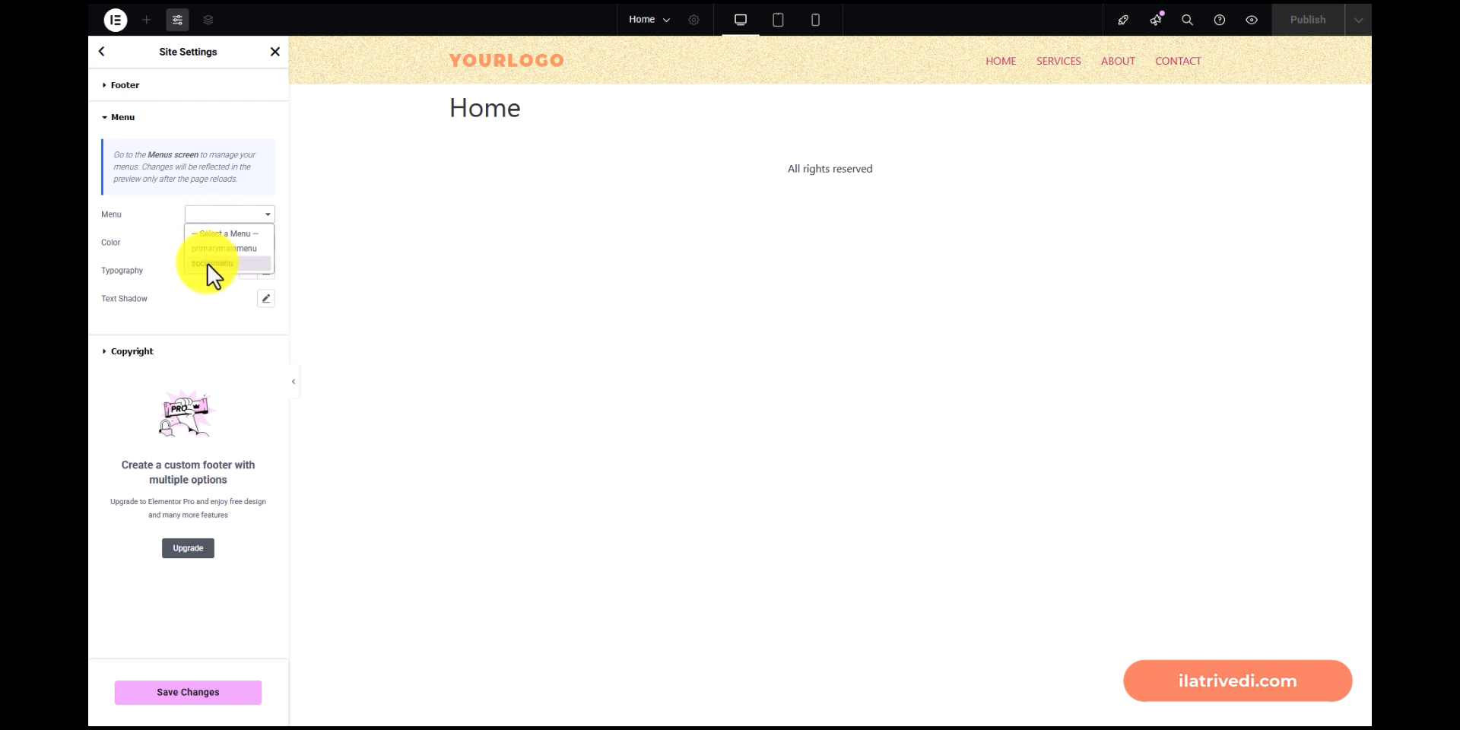
{"action": "left_click", "coordinate": [227, 330]}
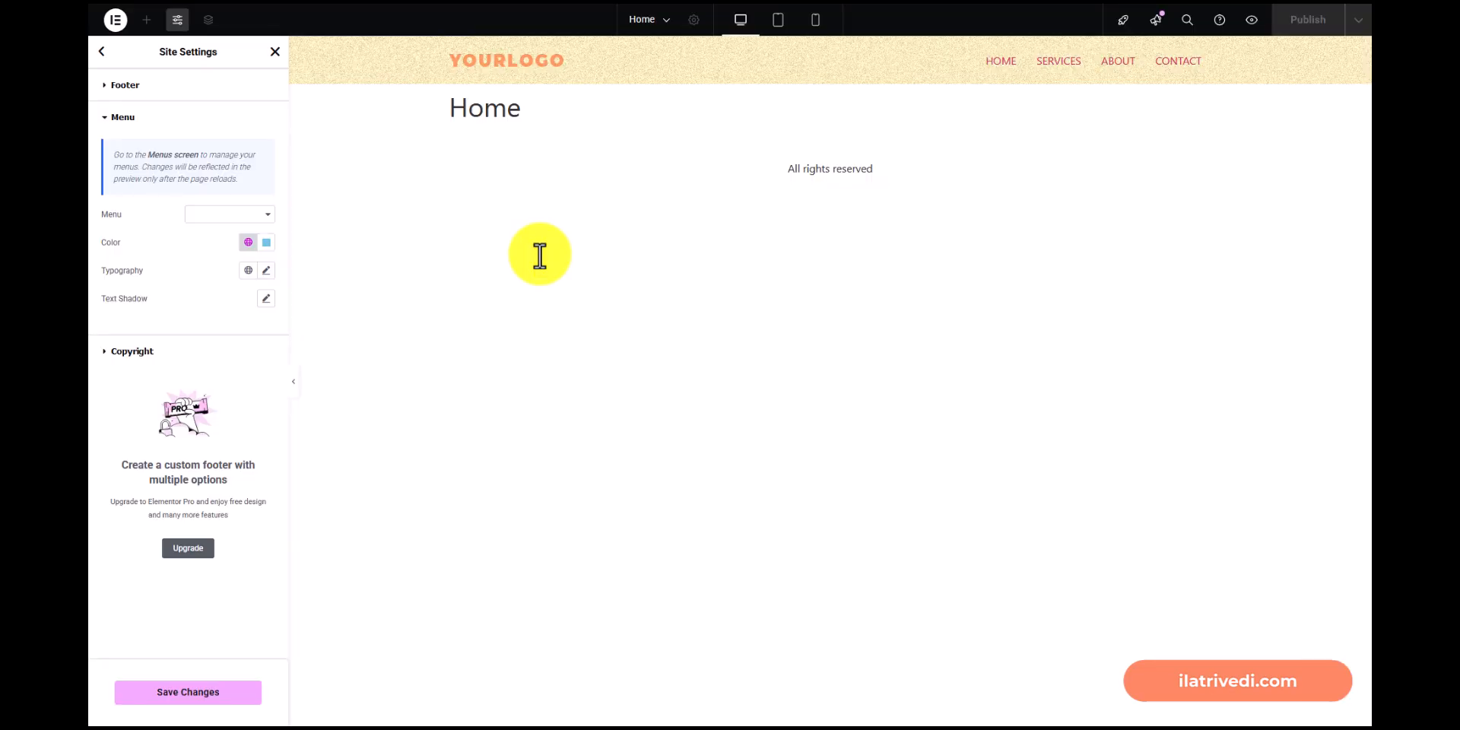
{"action": "left_click", "coordinate": [226, 214]}
{"action": "left_click", "coordinate": [222, 263]}
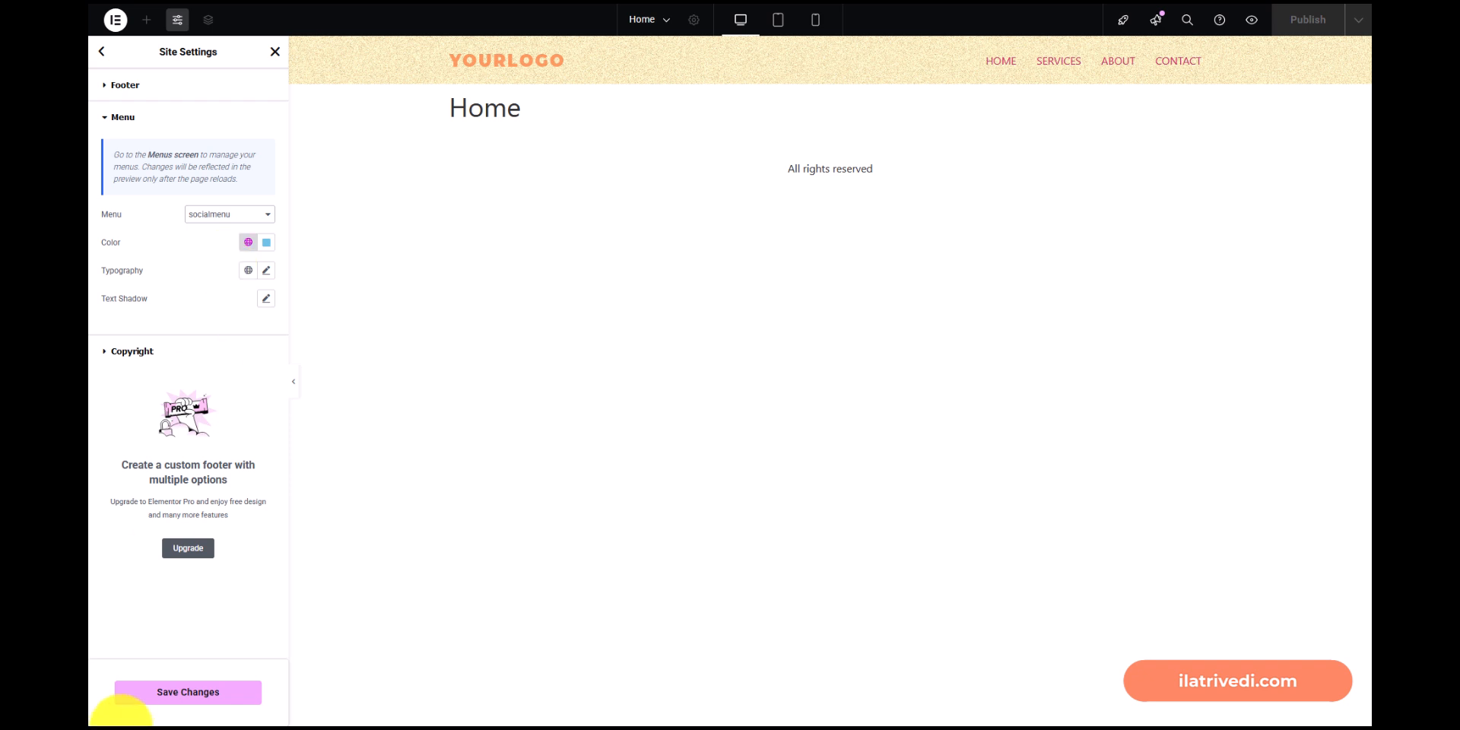
{"action": "left_click", "coordinate": [190, 697]}
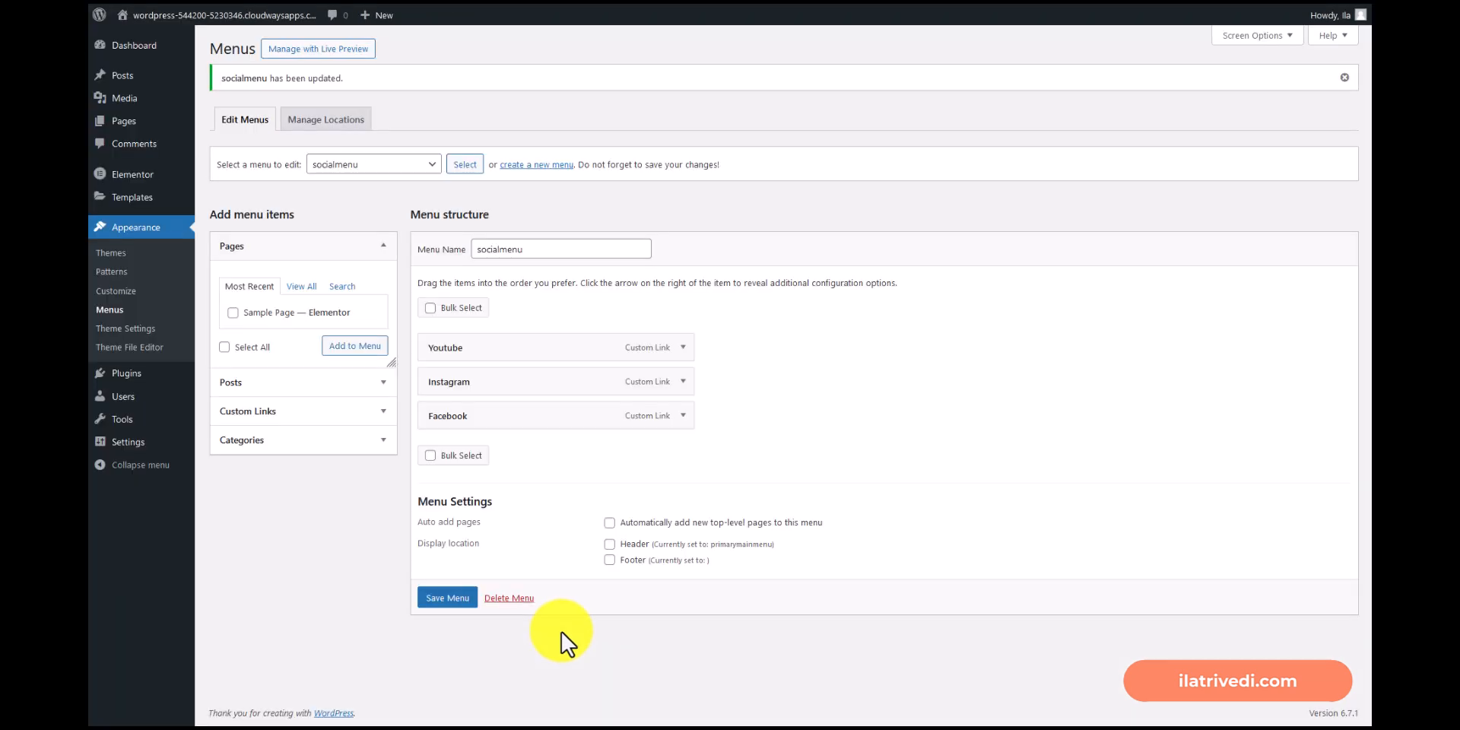
Assign socialmenu to the Footer display location in the WordPress menu settings and save the menu.
{"action": "left_click", "coordinate": [610, 562]}
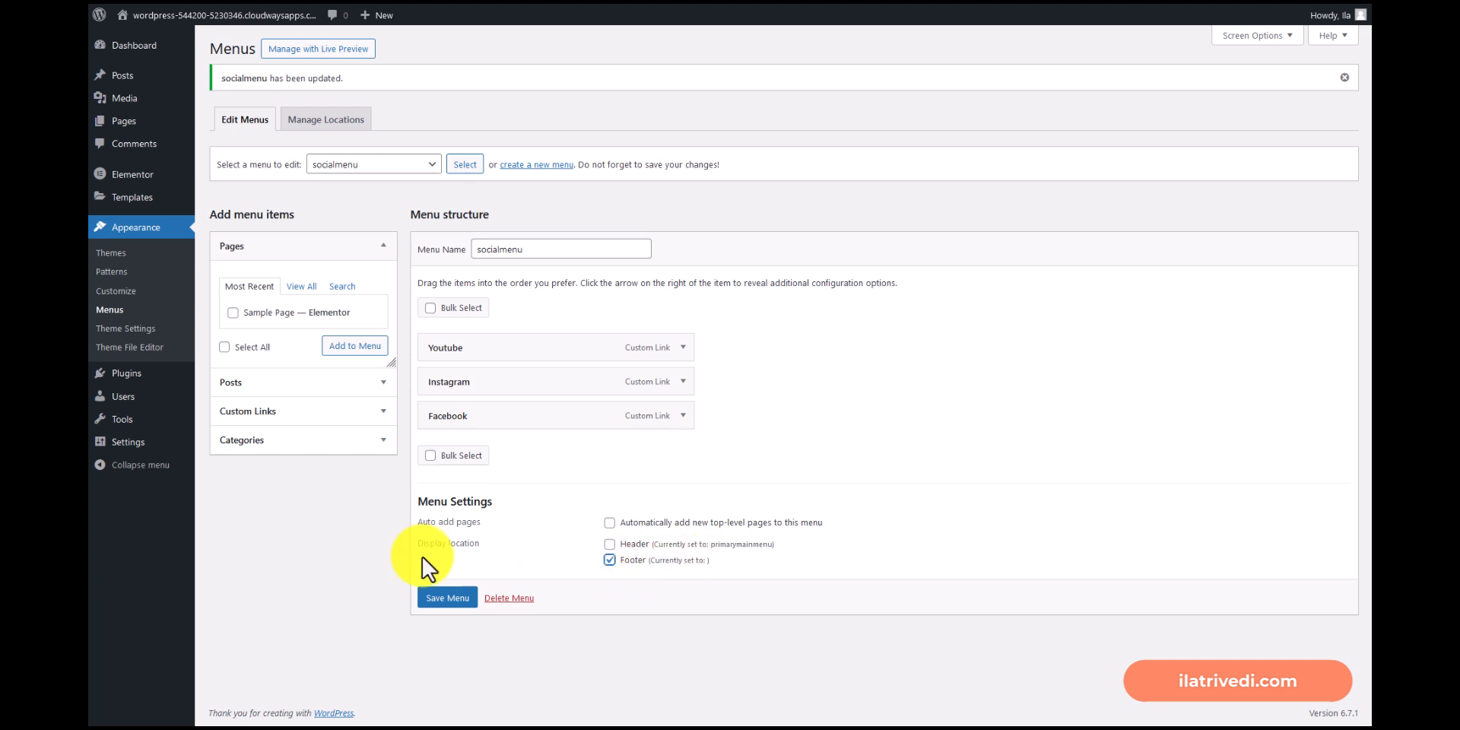
{"action": "left_click", "coordinate": [455, 599]}
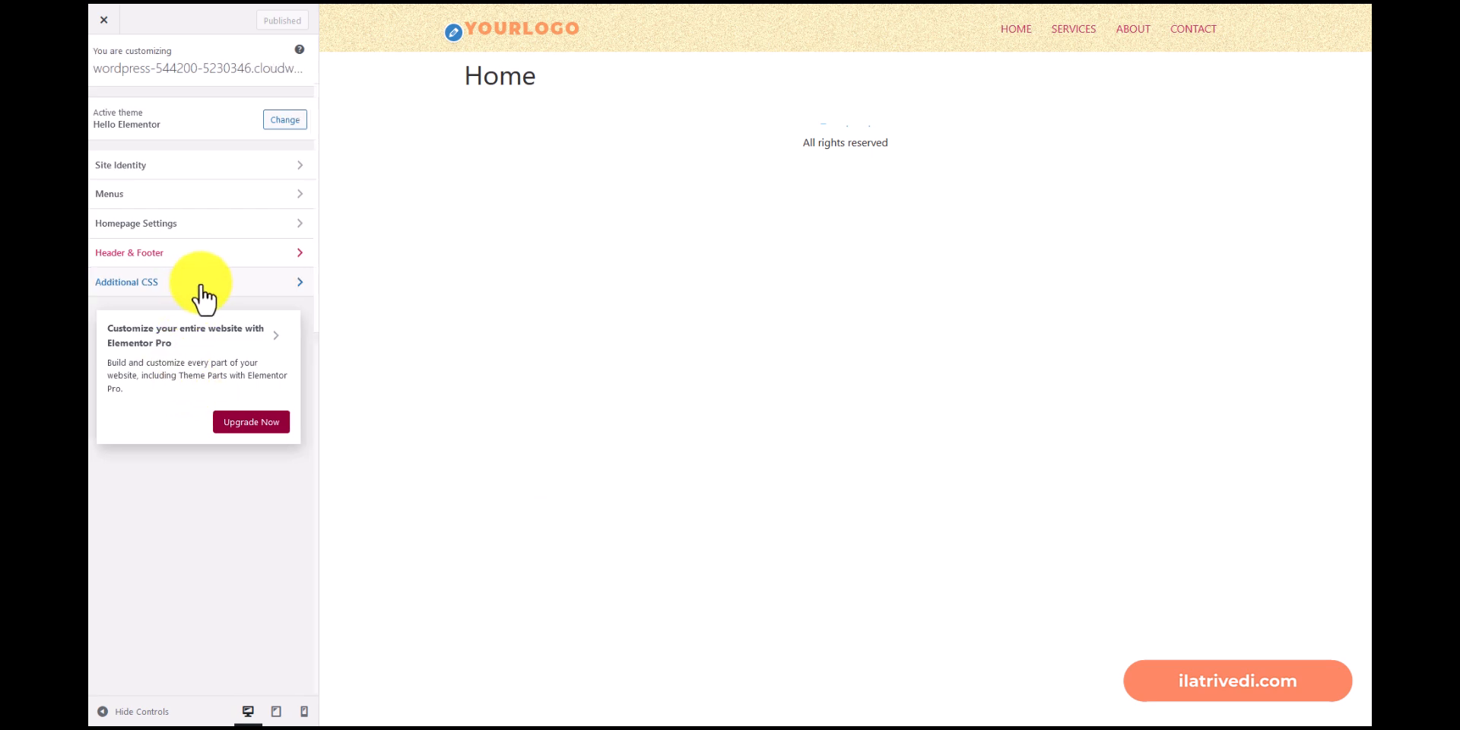
Add custom CSS that start-justifies the header content and styles the socialmenu links as 40px inline-blocks with YouTube, Instagram and Facebook icon backgrounds.
{"action": "left_click", "coordinate": [197, 286]}
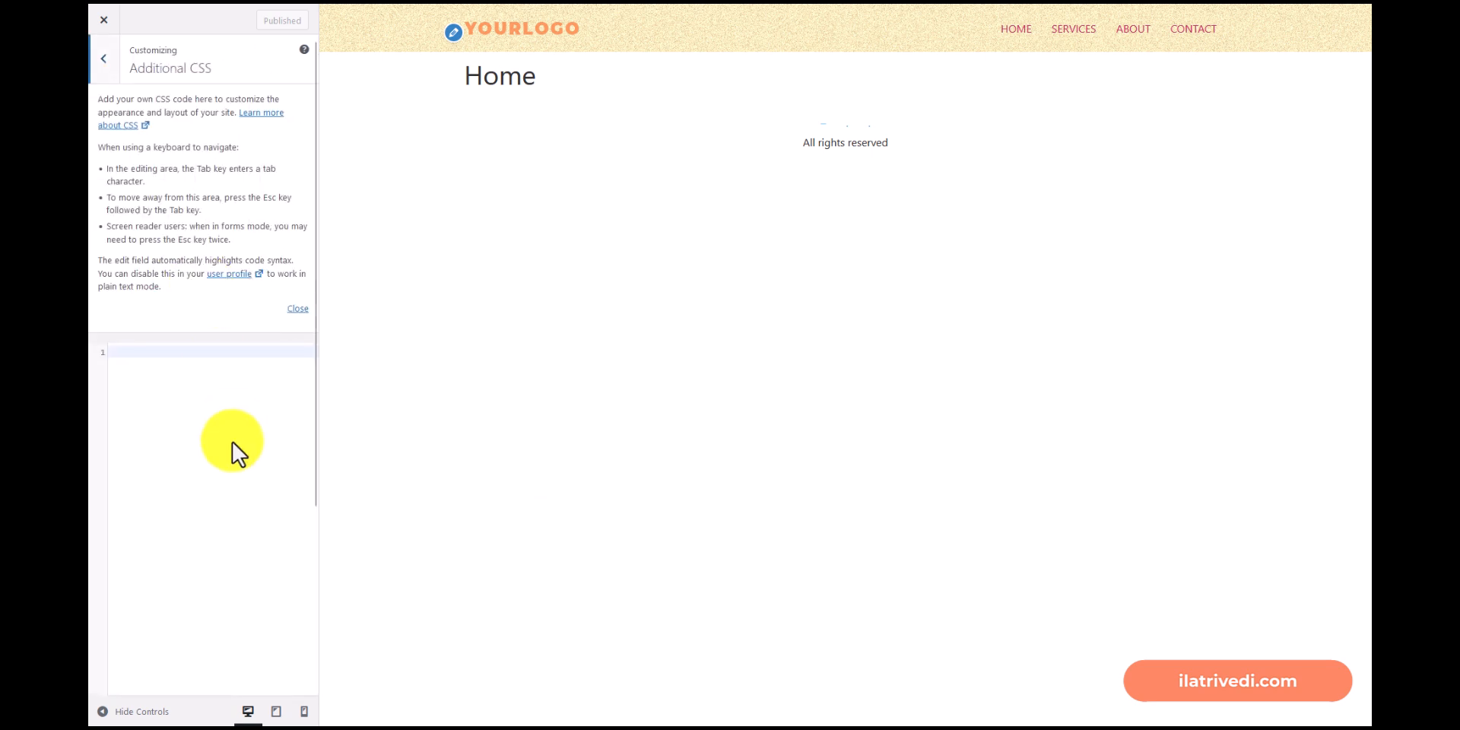
{"action": "type", "text": ".site-header .header-inner{justify-content:start;}  #menu-socialmenu li a{width:40px; height:40px; display:inline-block; margin: 10px; text-indent:-1000px; color:#fff}  #menu-socialmenu li.link-youtube a{background:url(https://wordpress-544200-5230346.cloudwaysapps.com/wp-content/uploads/2025/02/icon-facebook.png) no-repeat 0 0}   #menu-socialmenu li.link-instagram a{background:url(https://wordpress-544200-5230346.cloudwaysapps.com/wp-content/uploads/2025/02/icon-instagram.png) no-repeat 0 0}  #menu-socialmenu li.link-facebook a{background:url(https://wordpress-544200-5230346.cloudwaysapps.com/wp-content/uploads/2025/02/icon-facebook.png) no-repeat 0 0}"}
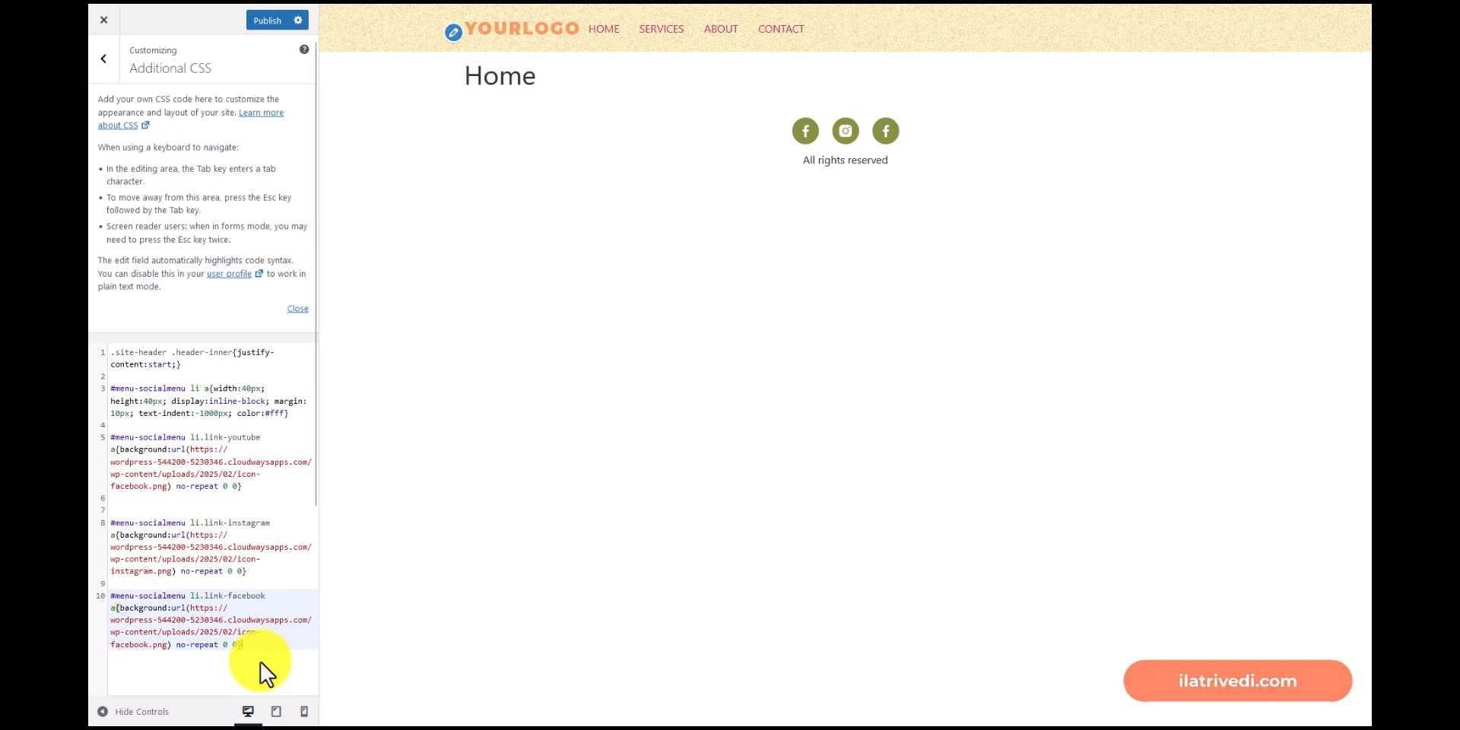
Change the link-youtube rule's background image in the custom CSS to icon-youtube.png and publish the customization.
{"action": "double_click", "coordinate": [128, 486]}
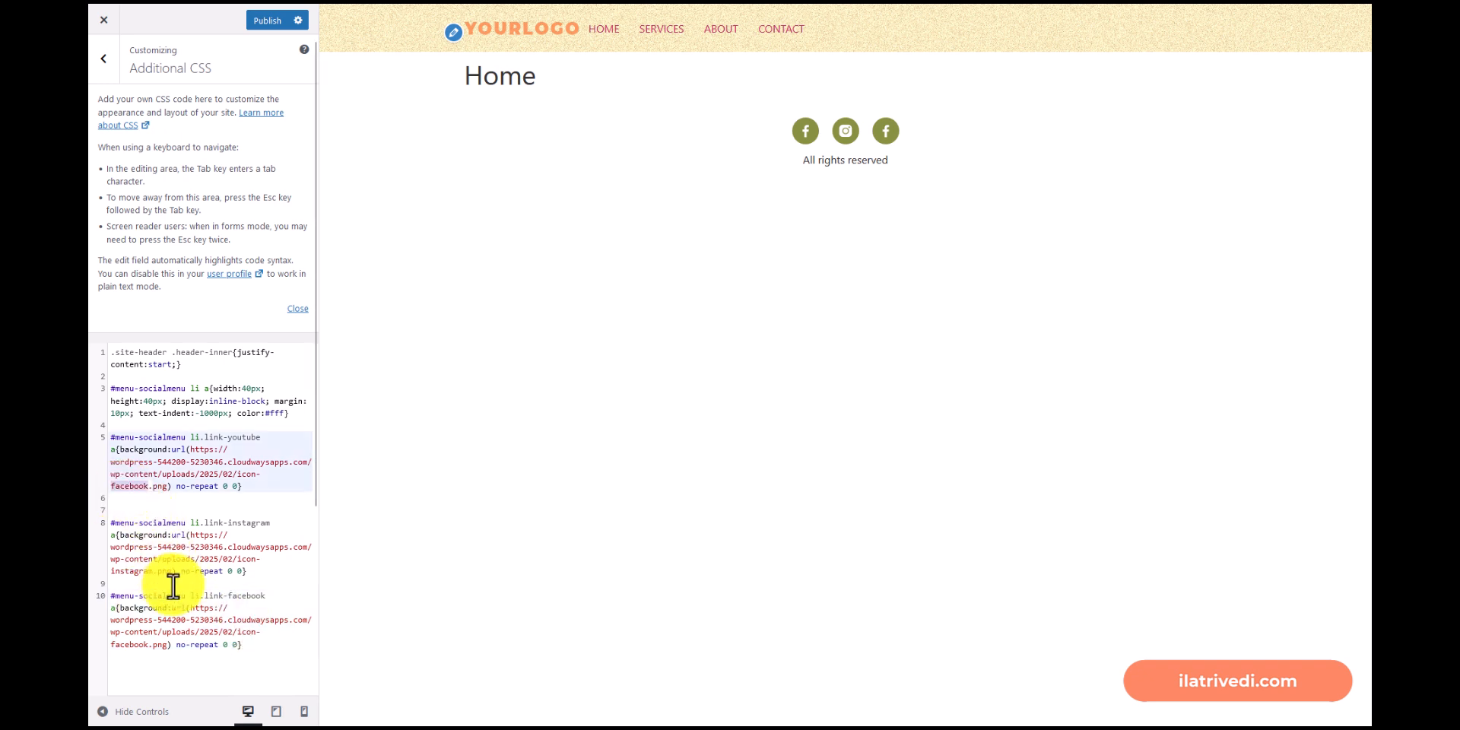
{"action": "type", "text": "youtu"}
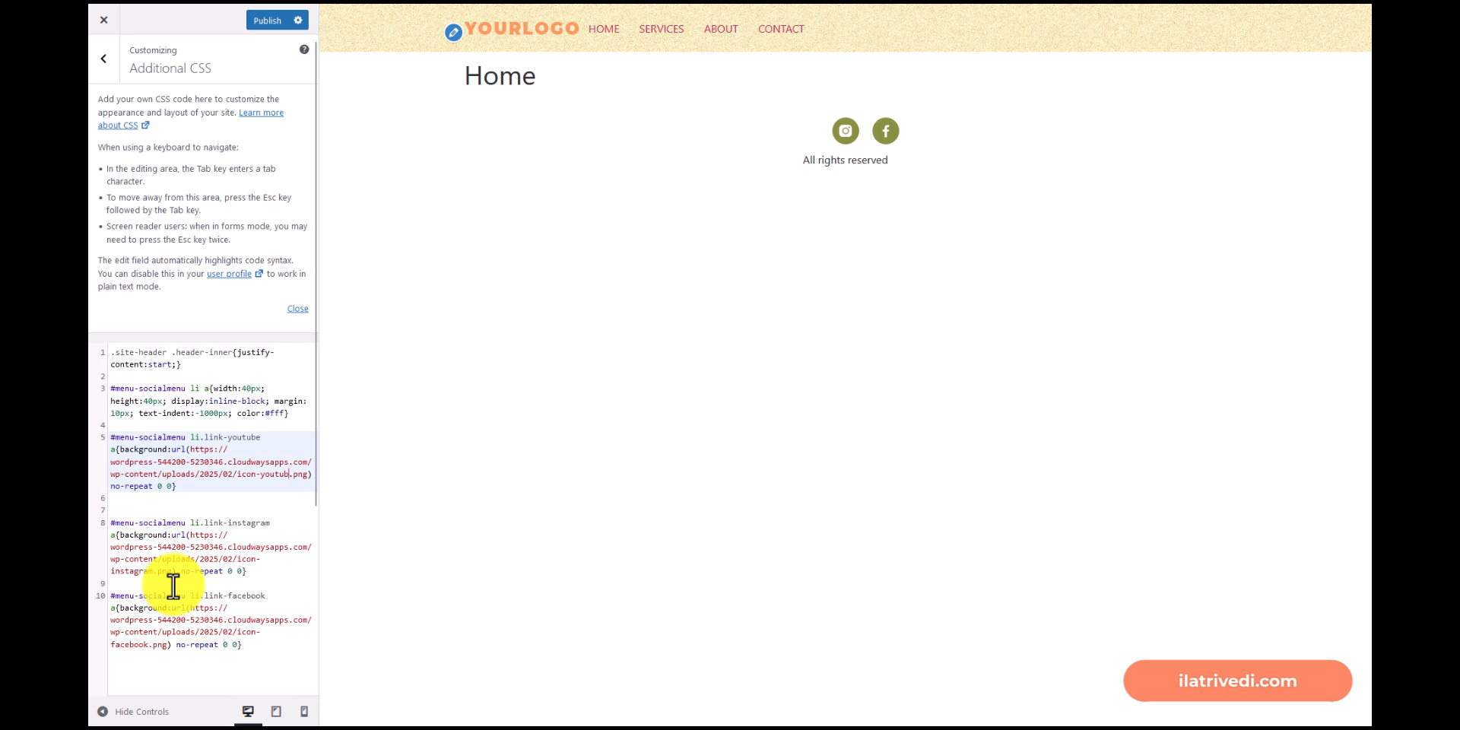
{"action": "type", "text": "e"}
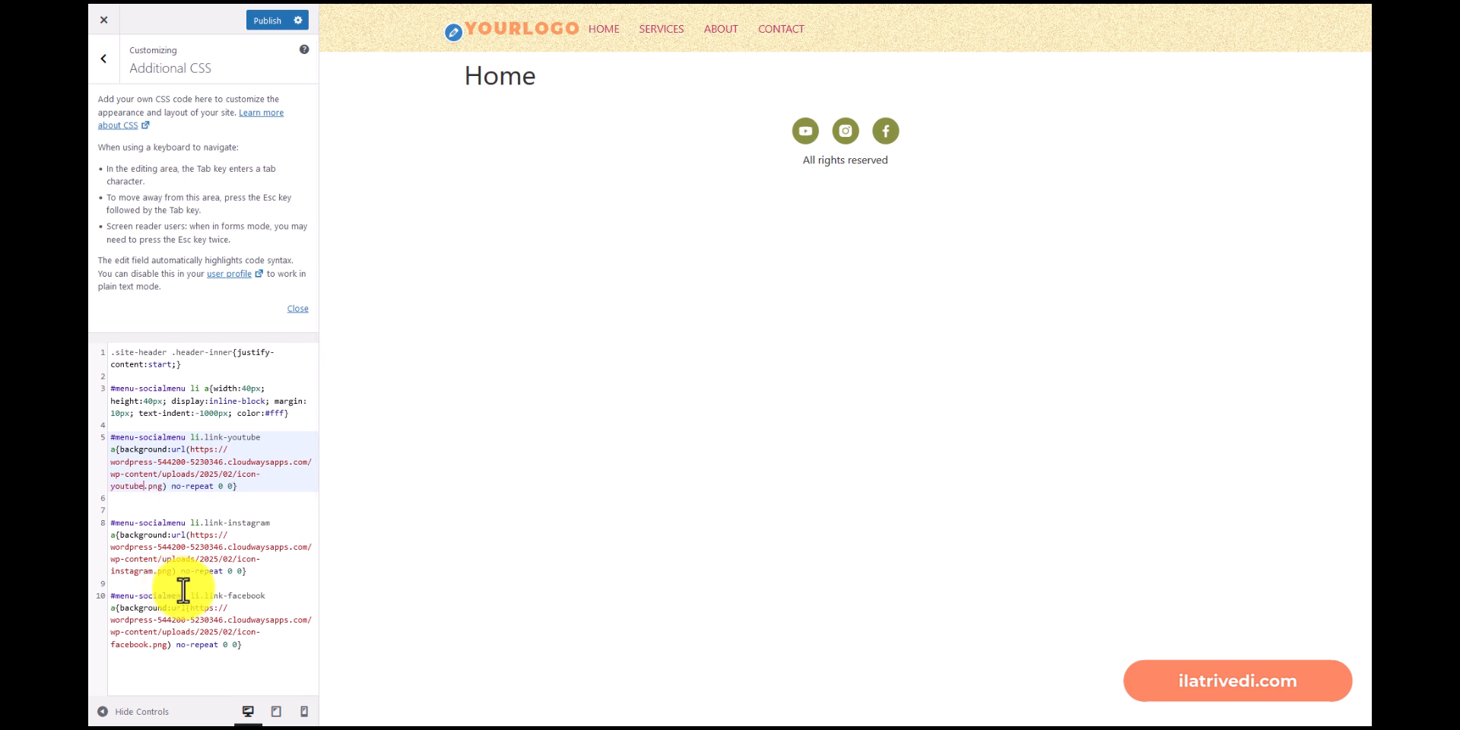
{"action": "left_click", "coordinate": [259, 24]}
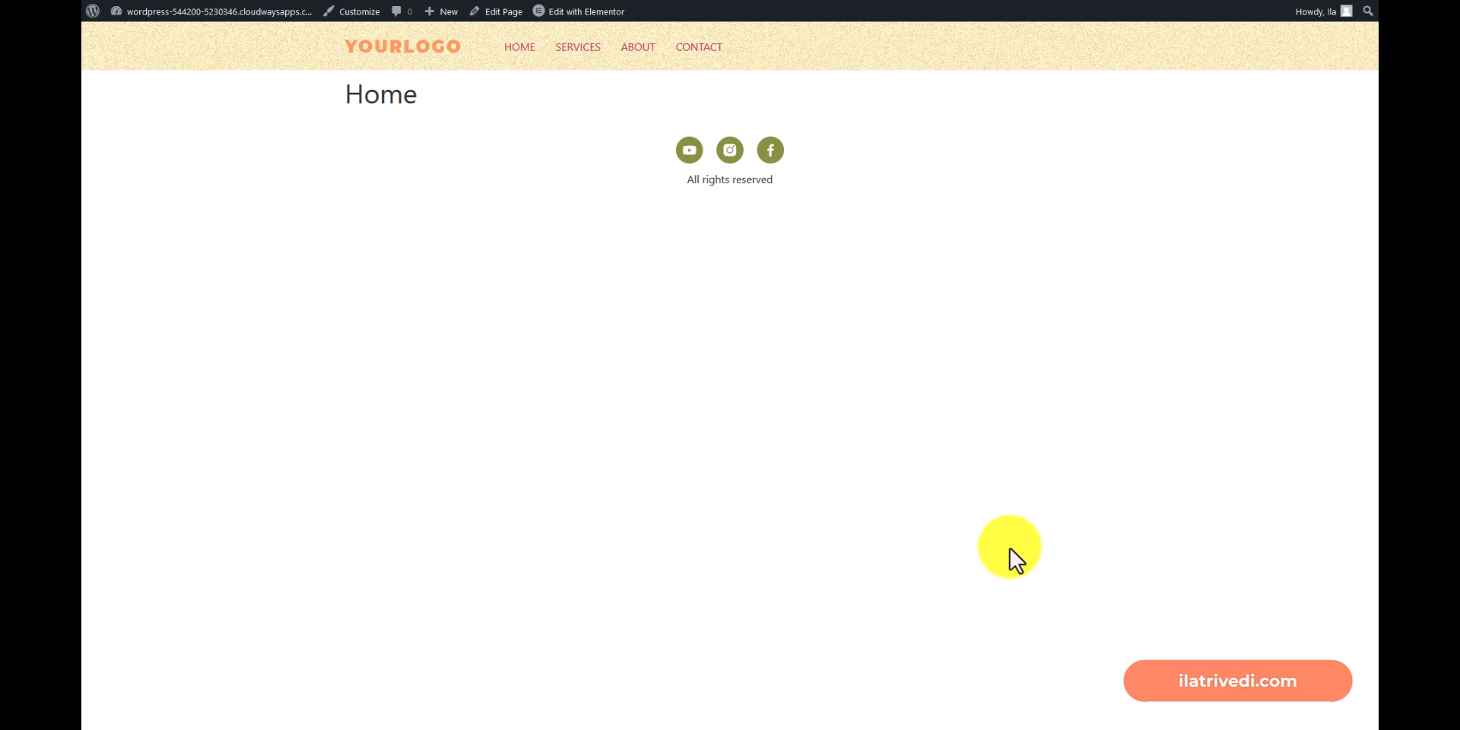
{"action": "double_click", "coordinate": [362, 99]}
{"action": "left_click", "coordinate": [346, 98]}
{"action": "left_click_drag", "start_coordinate": [344, 98], "coordinate": [428, 100]}
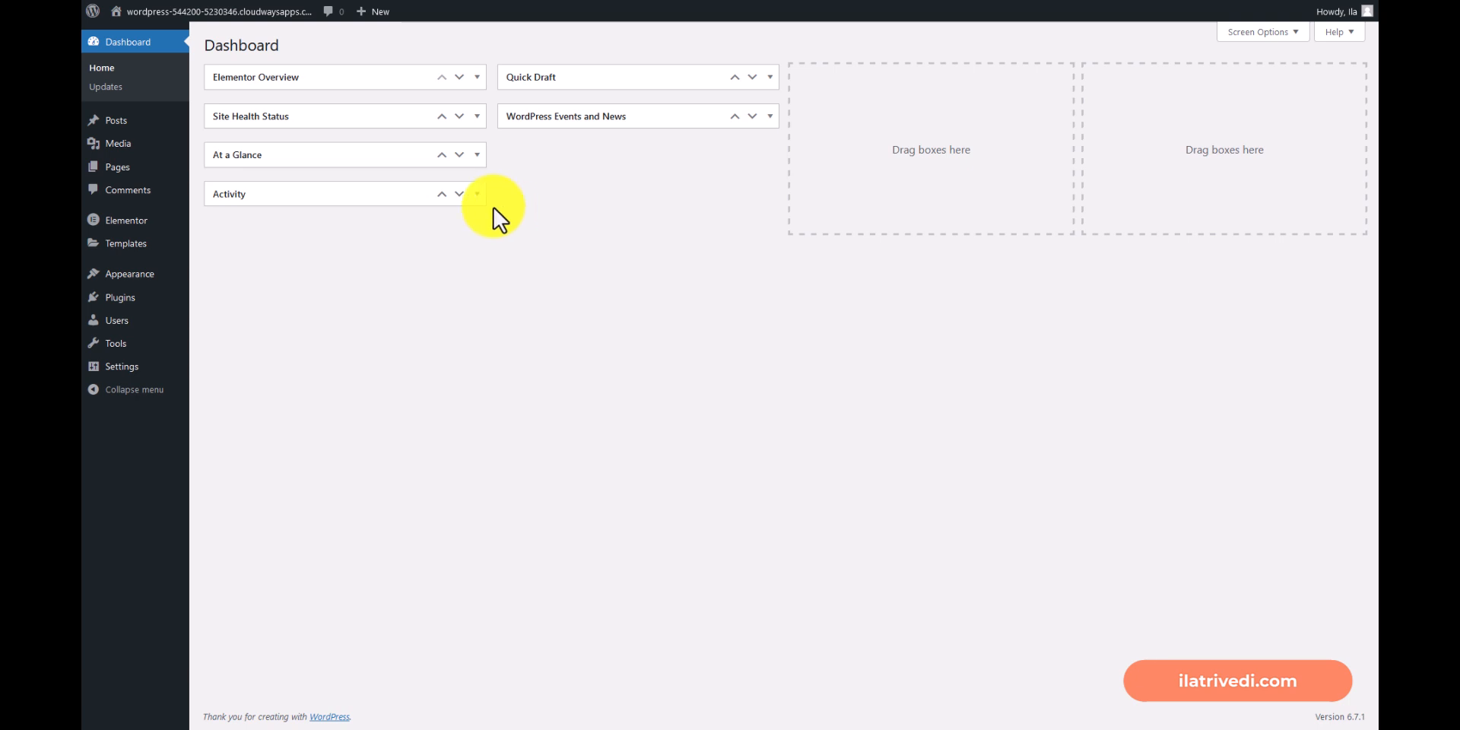
Disable the page title in the Hello theme settings, save them, and return to the site's Home page.
{"action": "mouse_move", "coordinate": [140, 283]}
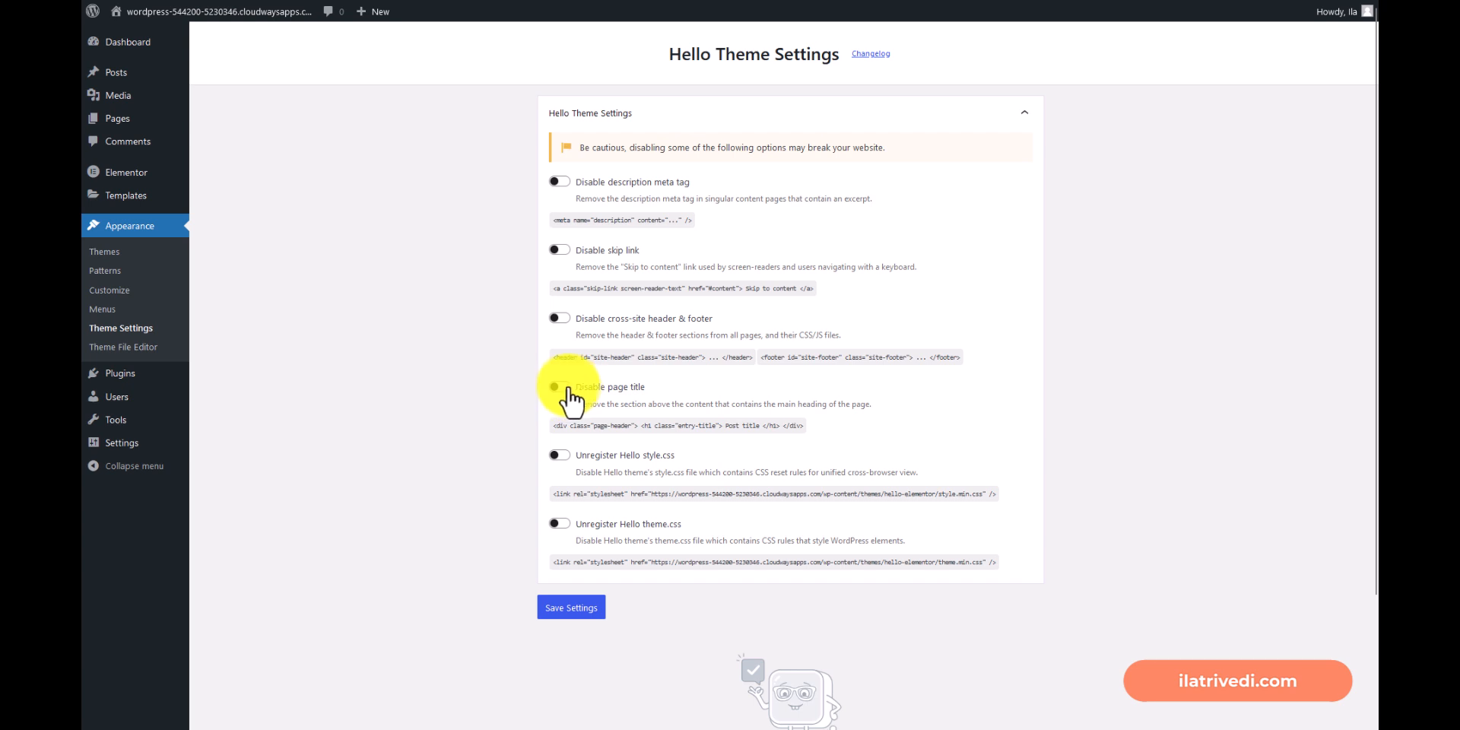
{"action": "left_click", "coordinate": [560, 386]}
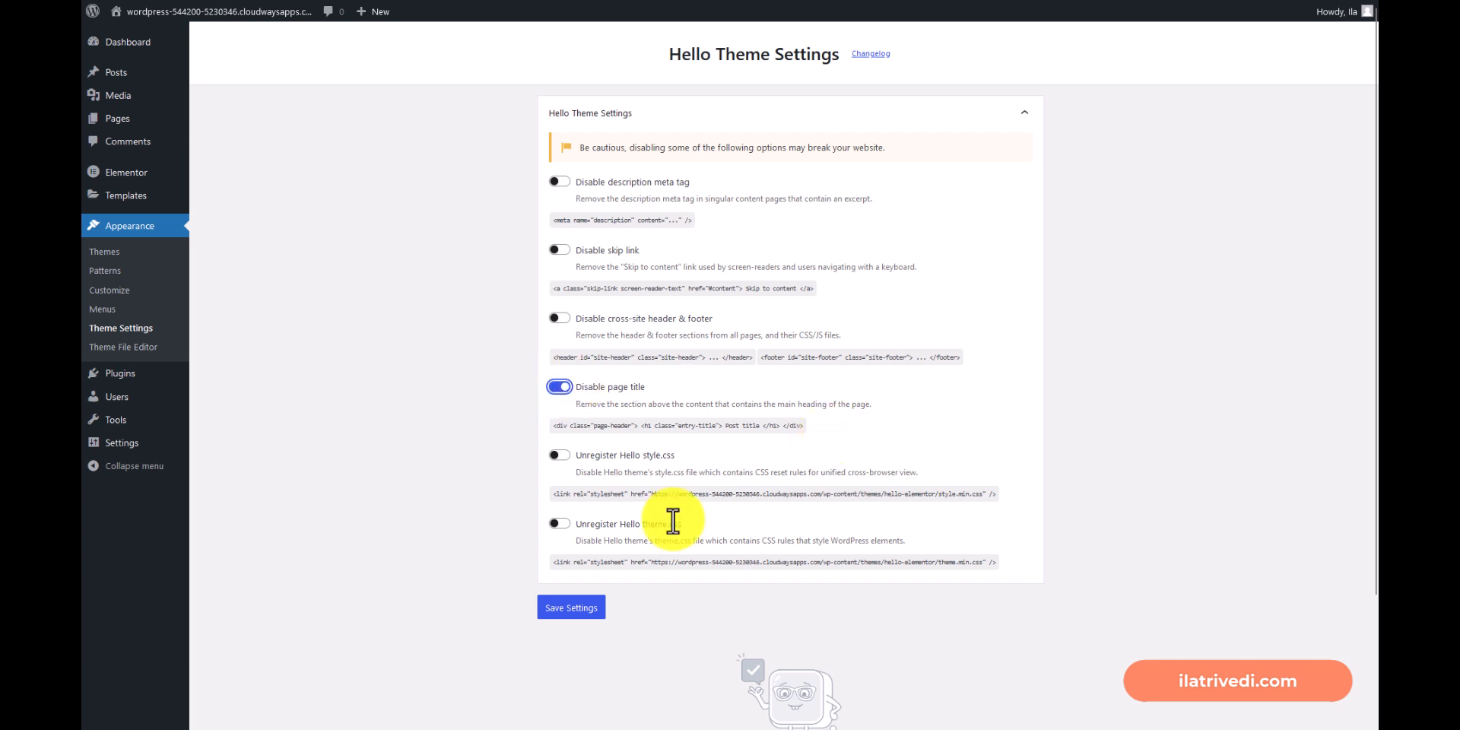
{"action": "left_click", "coordinate": [570, 607]}
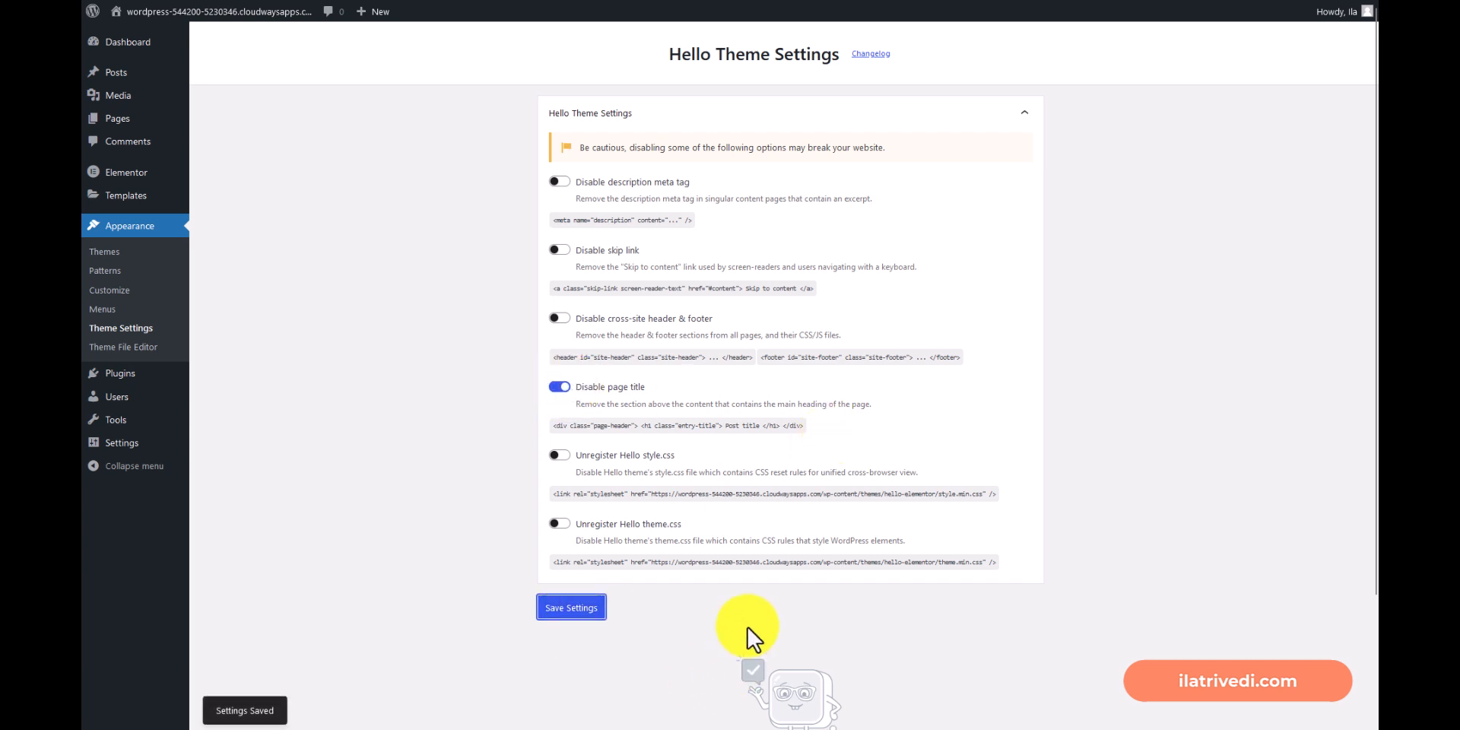
{"action": "key", "text": "ctrl+Tab"}
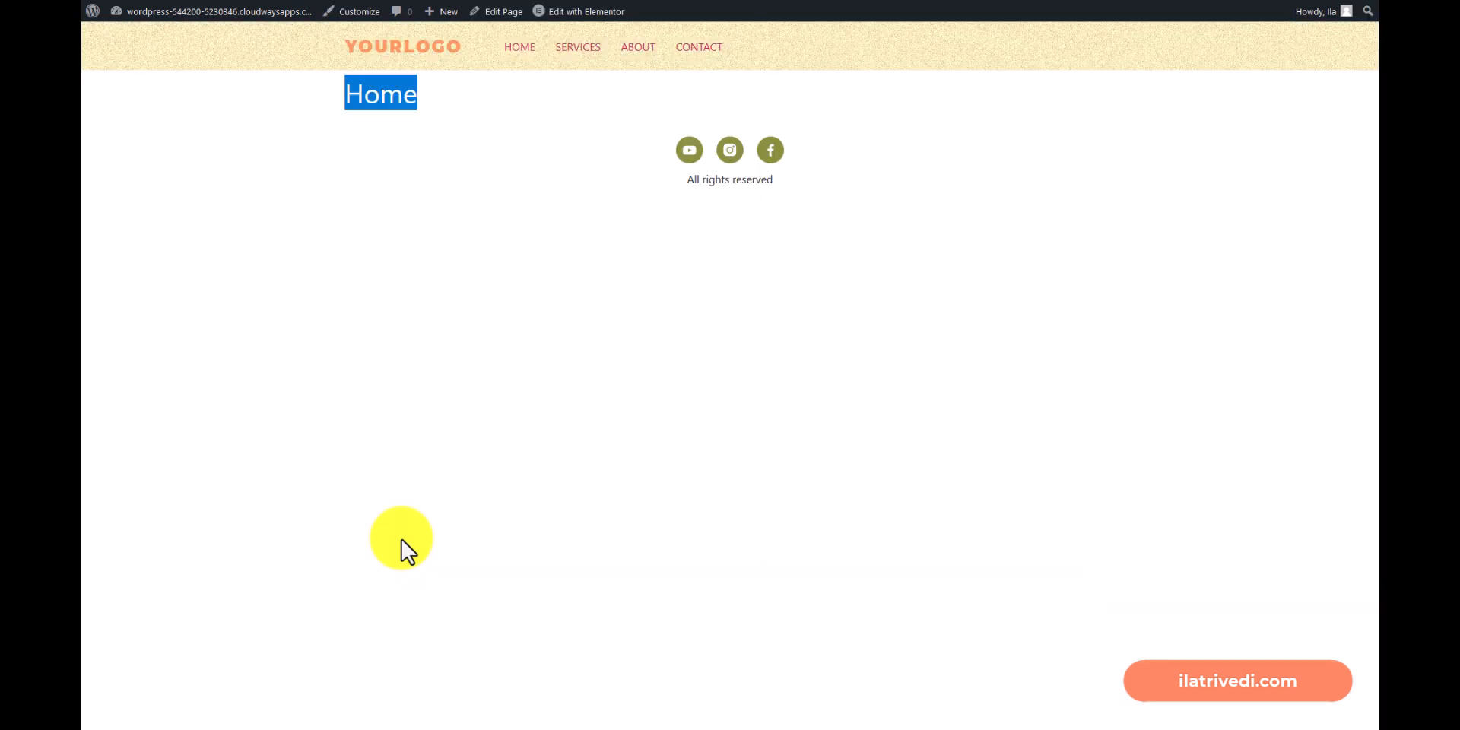
{"action": "left_click", "coordinate": [402, 540]}
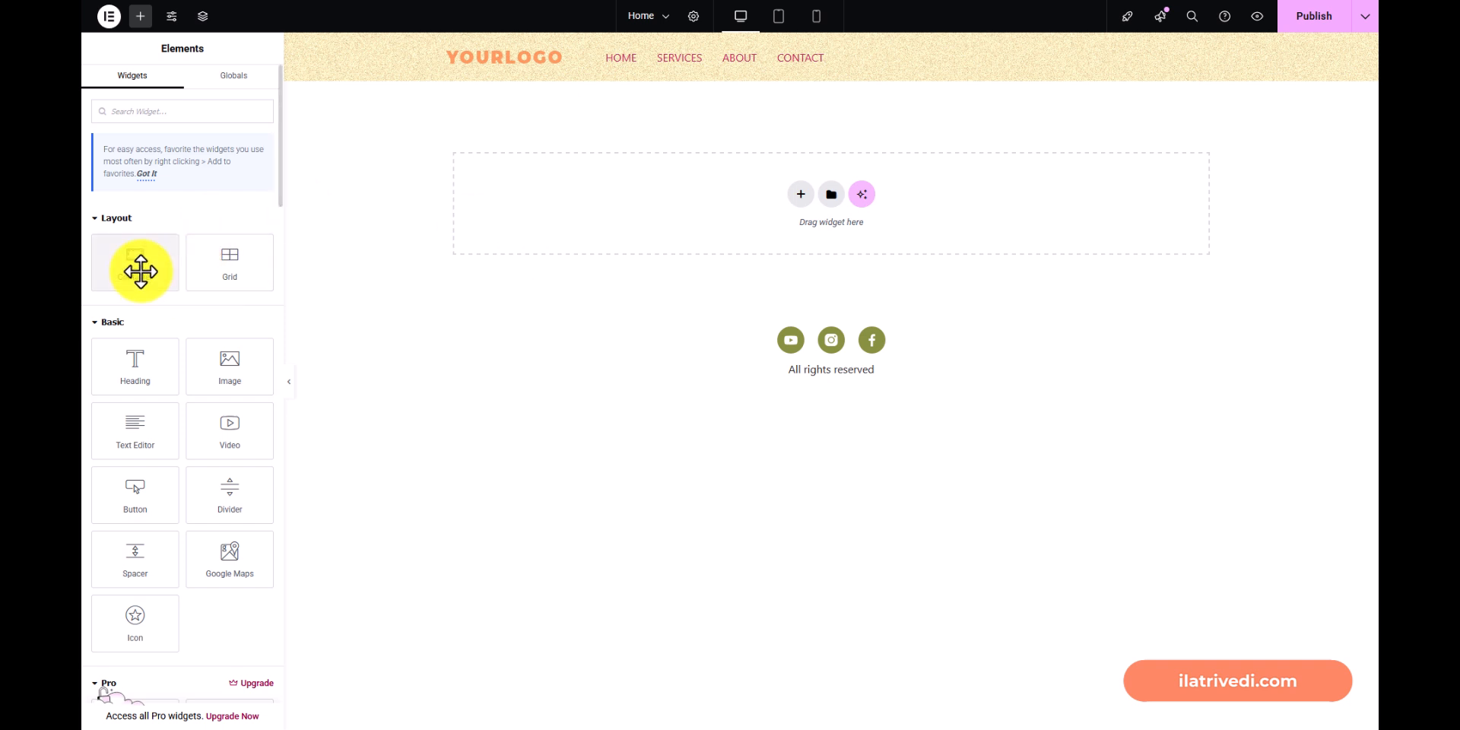
{"action": "left_click_drag", "start_coordinate": [141, 270], "coordinate": [562, 214]}
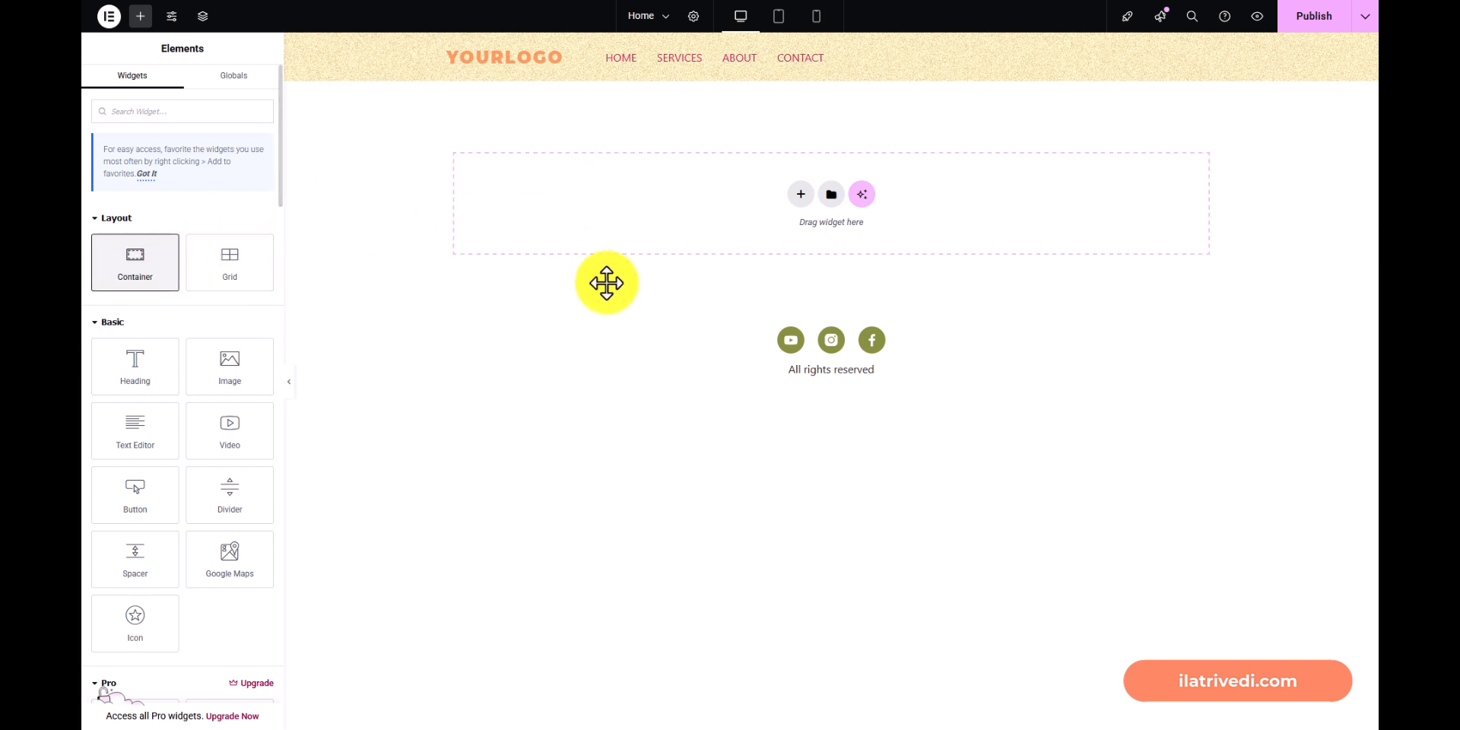
{"action": "left_click_drag", "start_coordinate": [606, 282], "coordinate": [606, 283]}
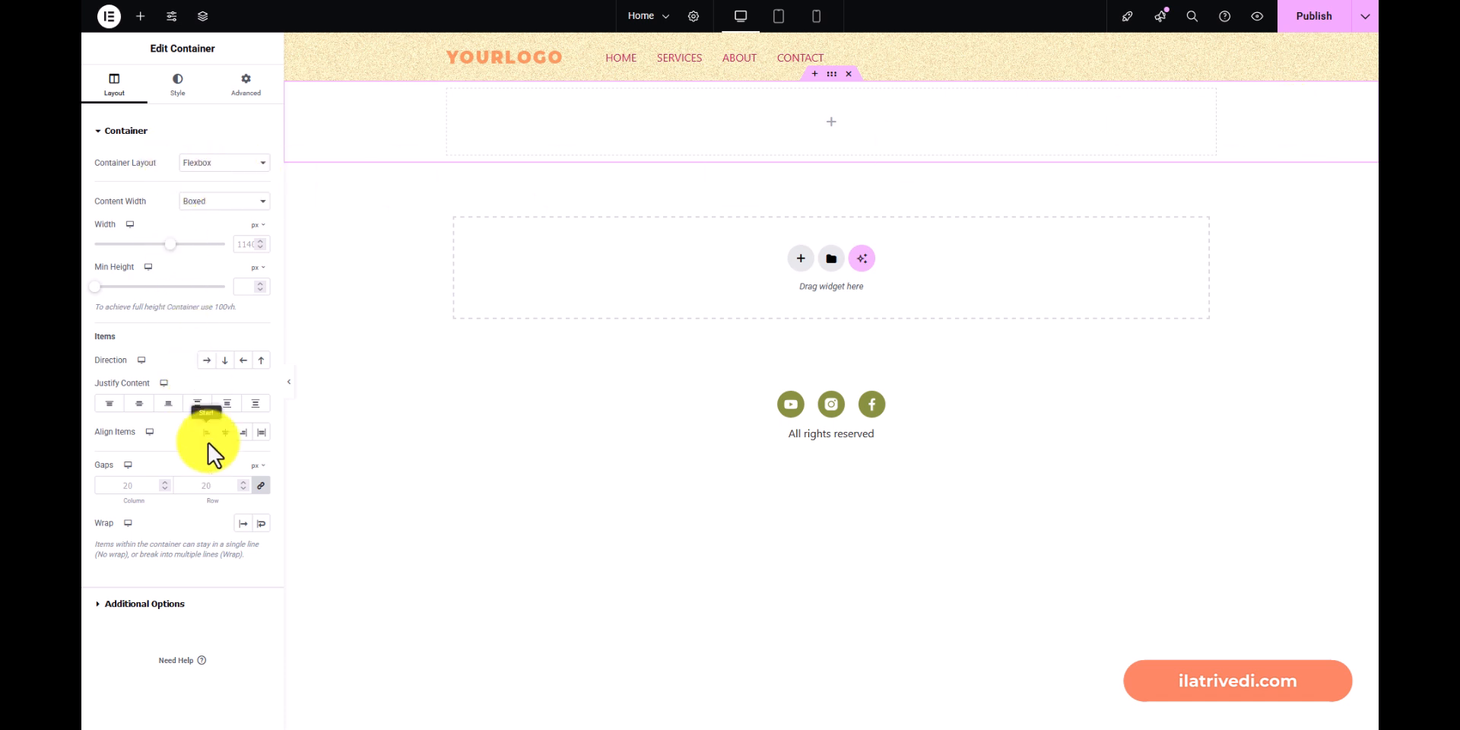
{"action": "left_click", "coordinate": [218, 162]}
{"action": "left_click", "coordinate": [217, 176]}
{"action": "left_click", "coordinate": [221, 201]}
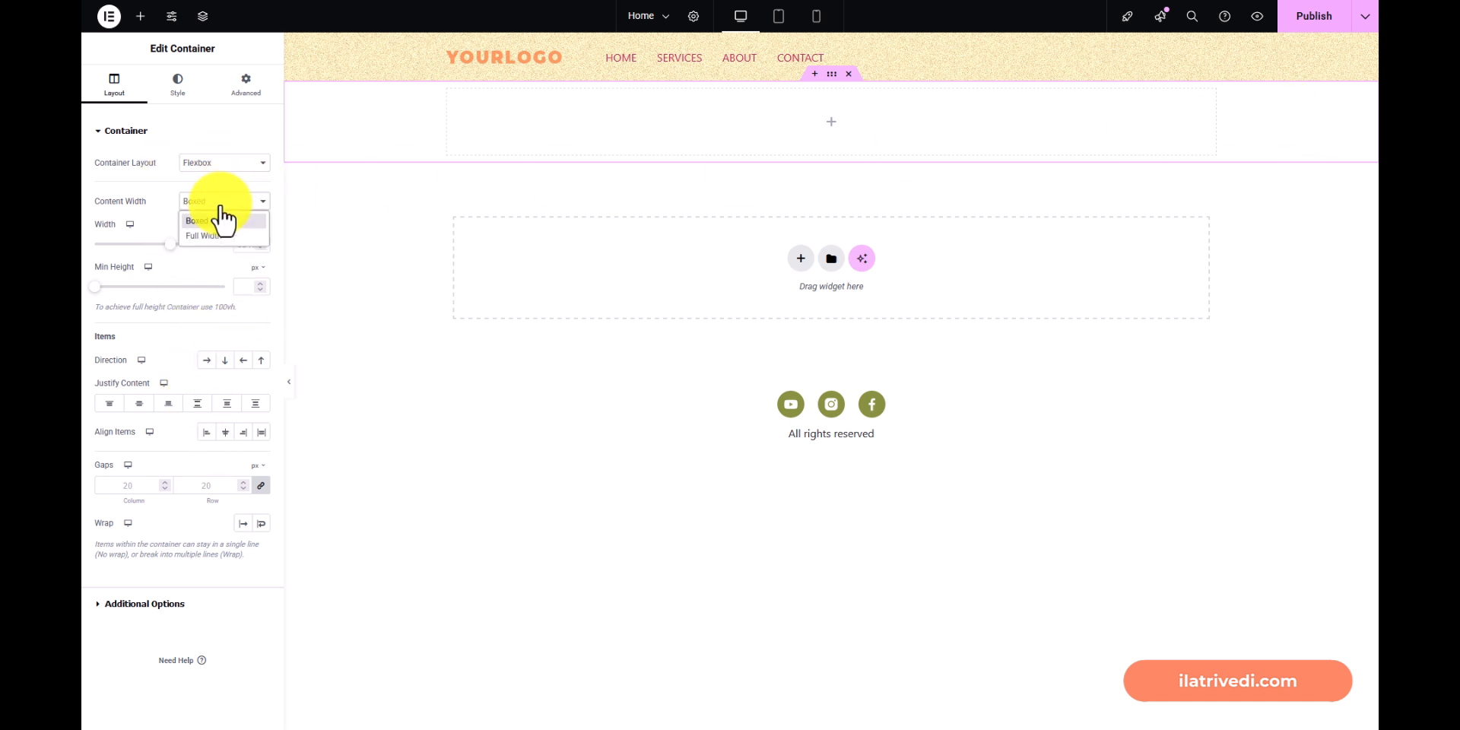
{"action": "left_click", "coordinate": [221, 134]}
{"action": "left_click", "coordinate": [121, 134]}
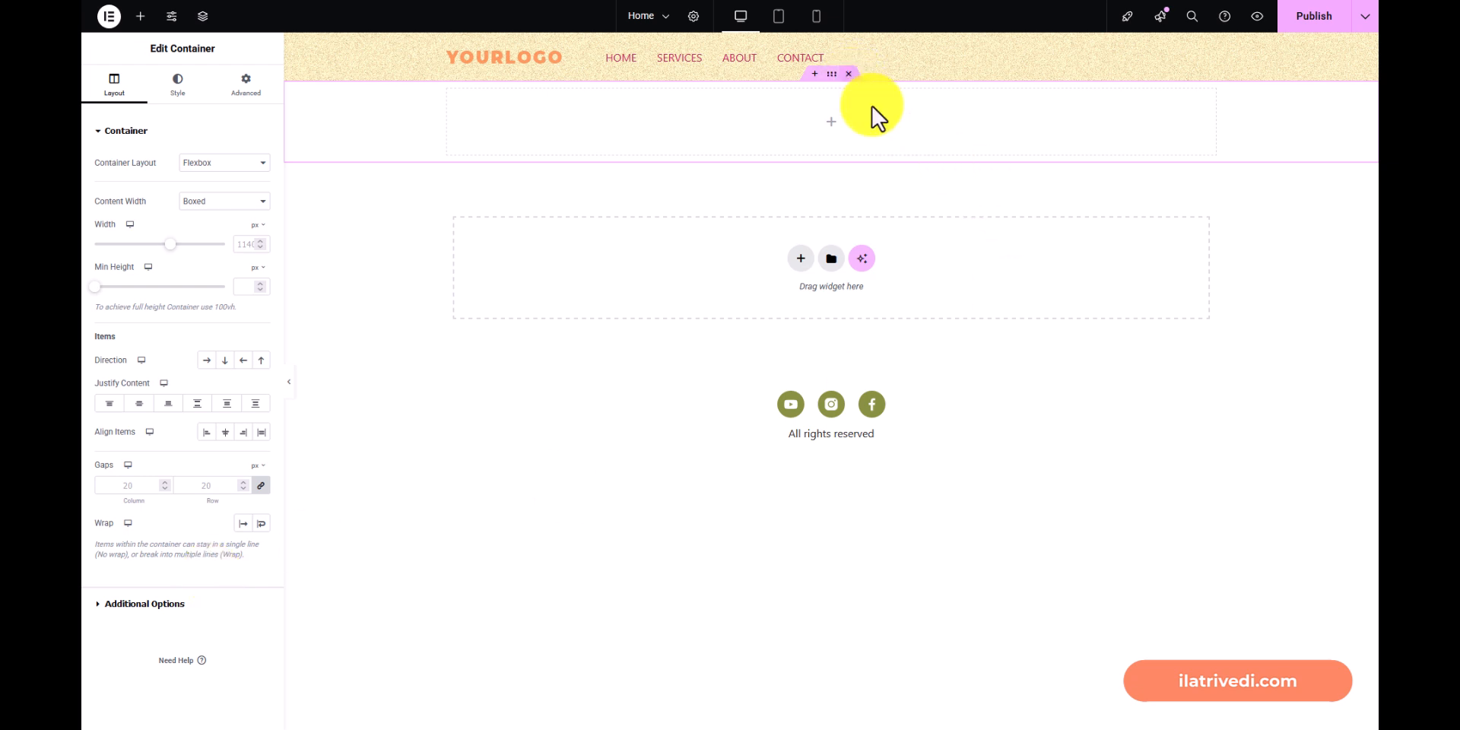
{"action": "key", "text": "Delete"}
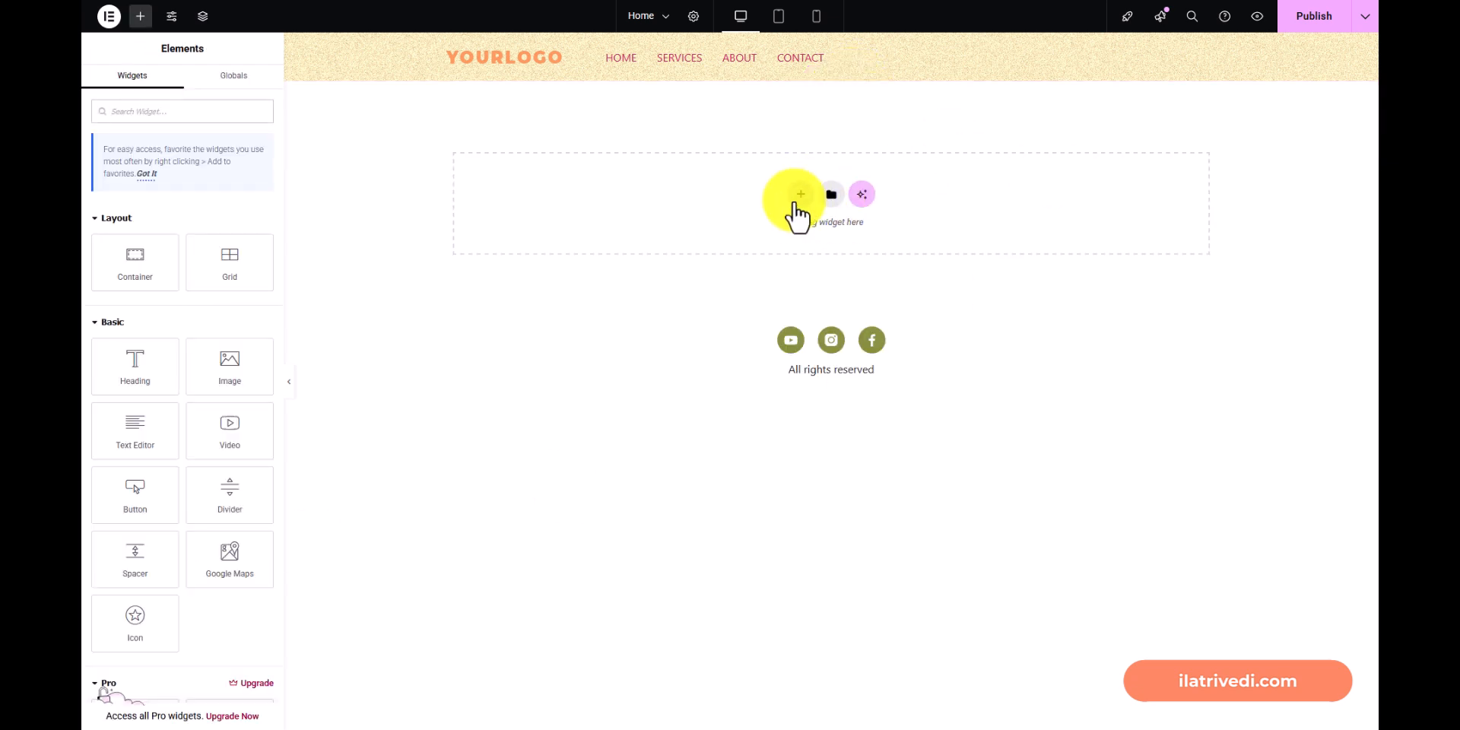
Add a Flexbox container with the two equal columns structure to the Home page.
{"action": "left_click", "coordinate": [799, 195]}
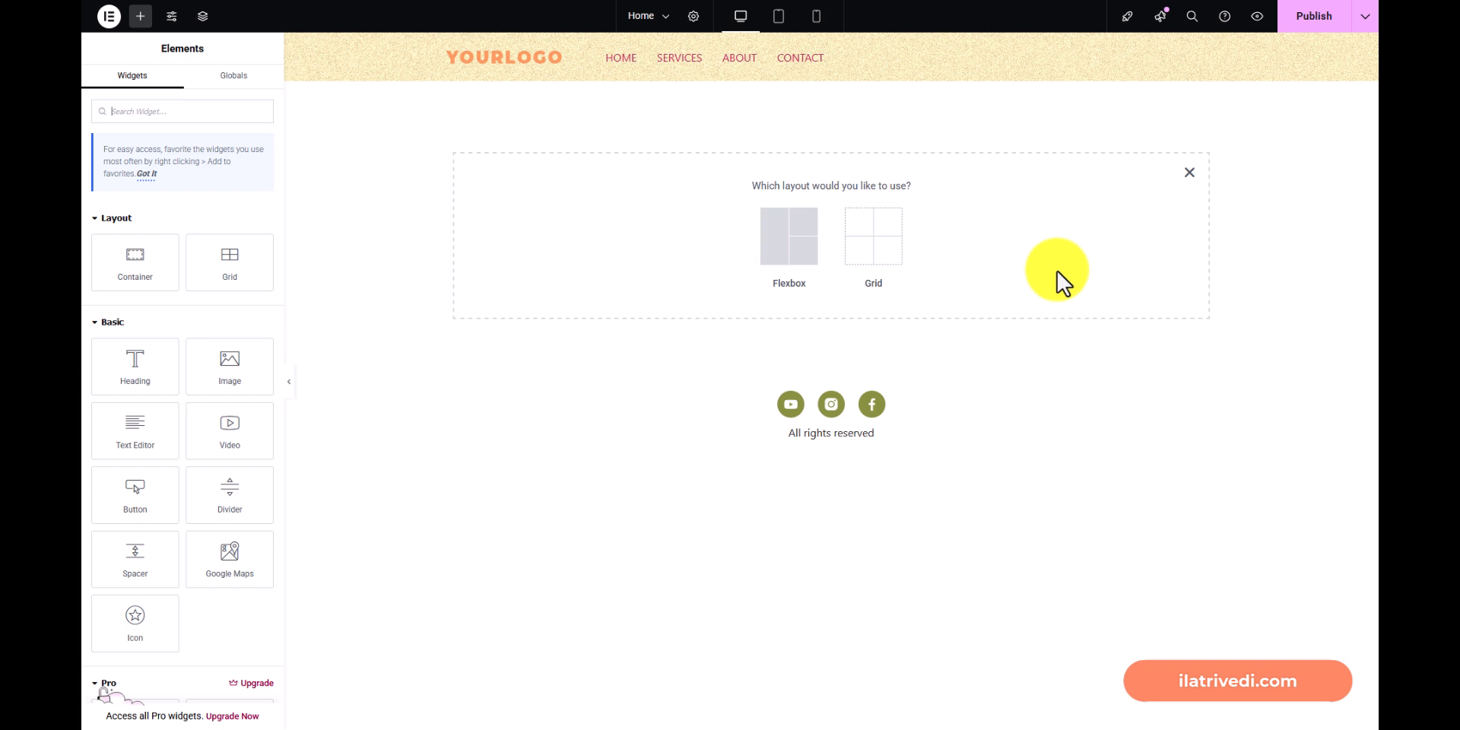
{"action": "left_click", "coordinate": [783, 240]}
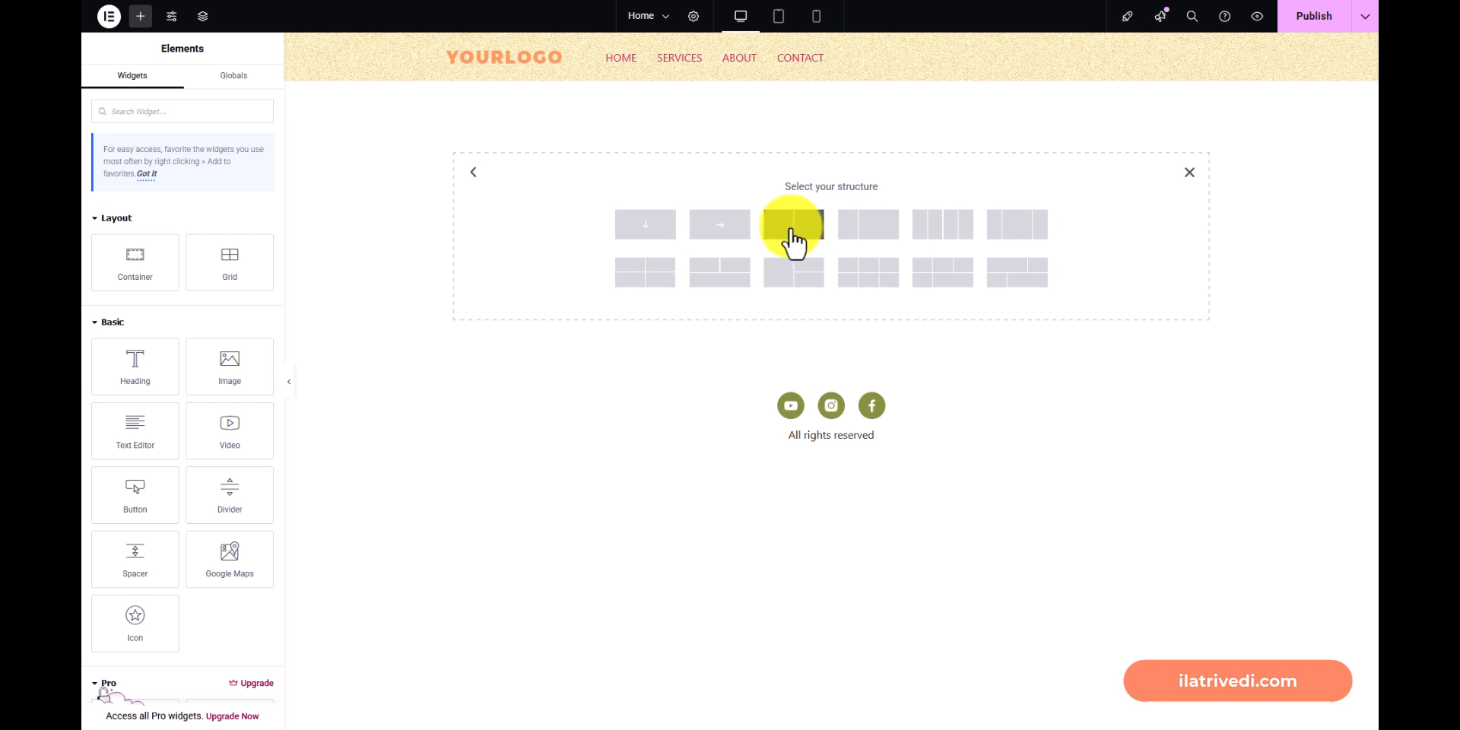
{"action": "left_click", "coordinate": [791, 237]}
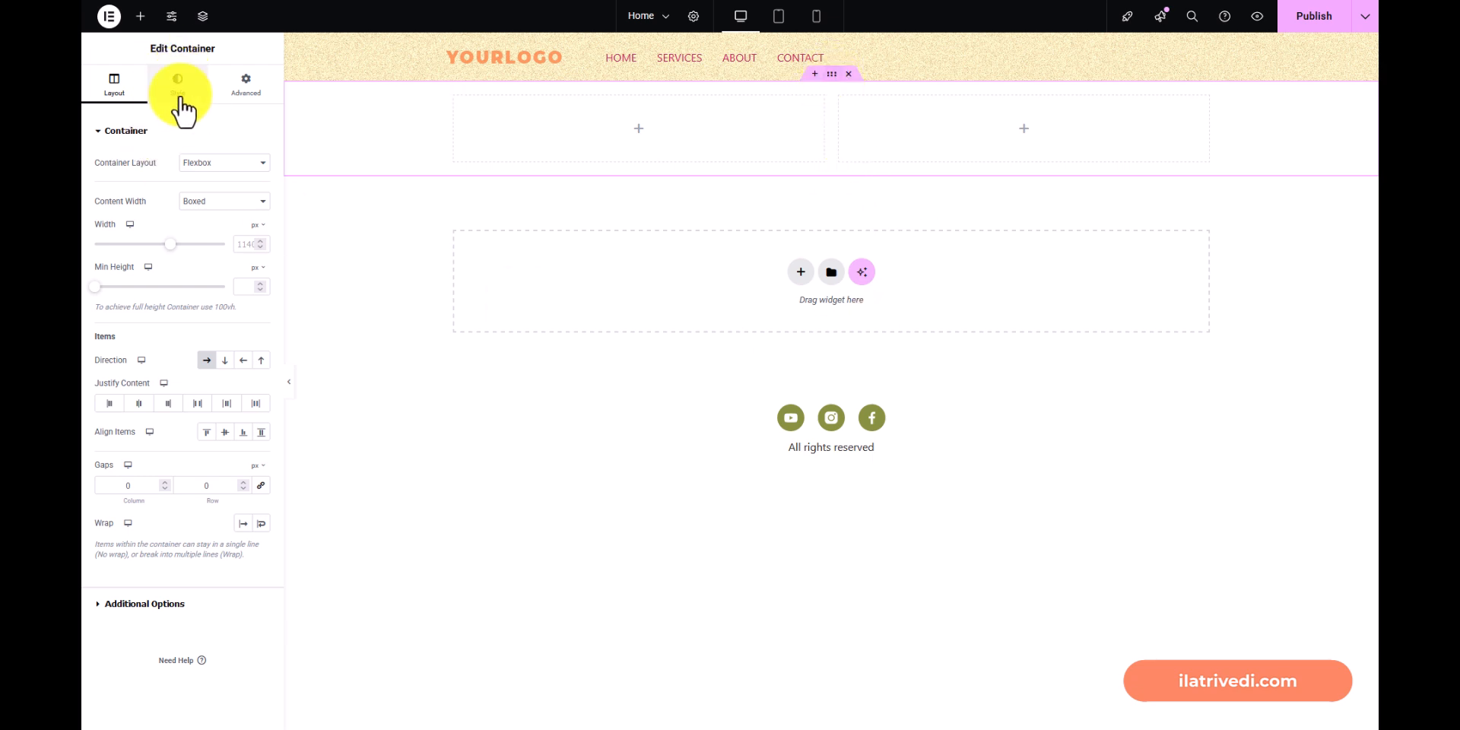
Give the two-column container a Classic background with the herobg.jpg image positioned at Top Center, and publish the page.
{"action": "left_click", "coordinate": [178, 85]}
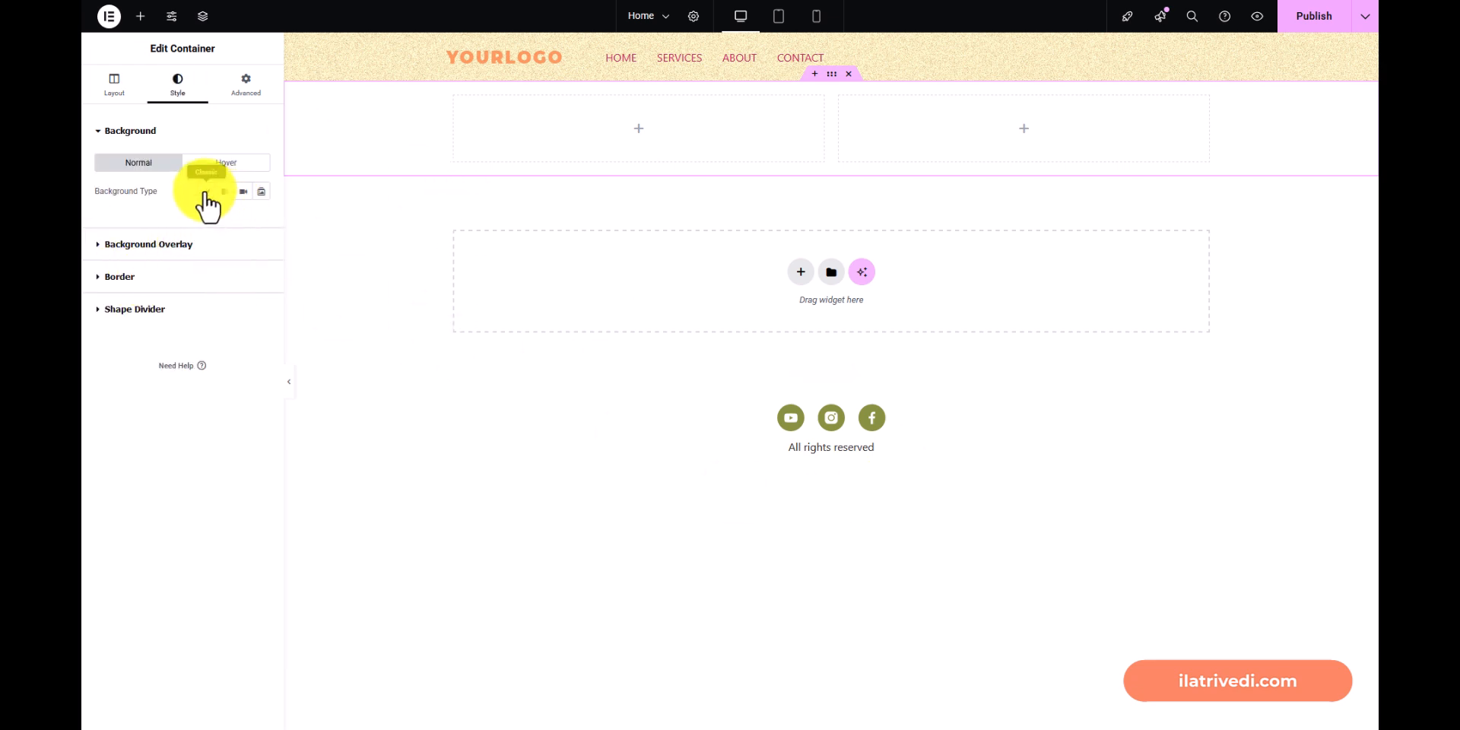
{"action": "left_click", "coordinate": [205, 196]}
{"action": "left_click", "coordinate": [185, 298]}
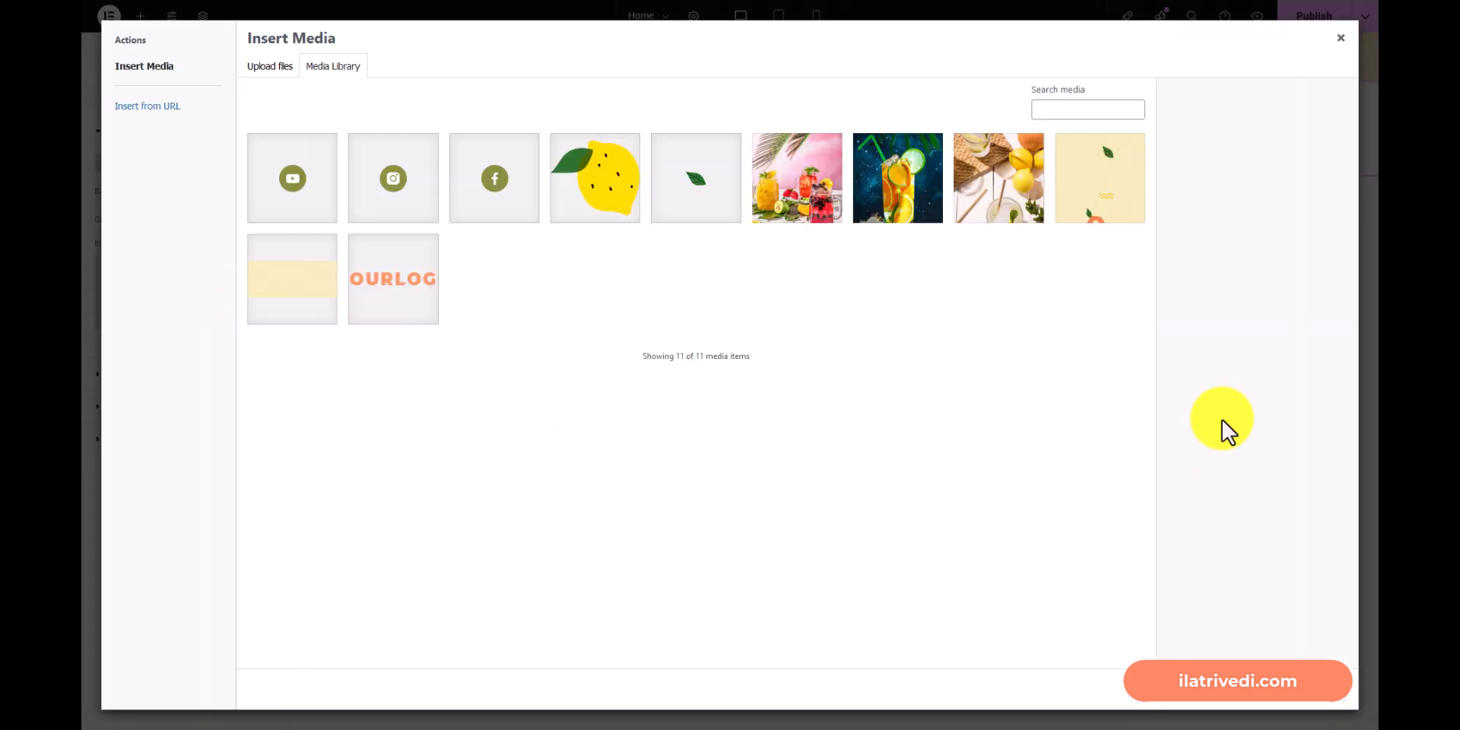
{"action": "left_click", "coordinate": [1079, 202]}
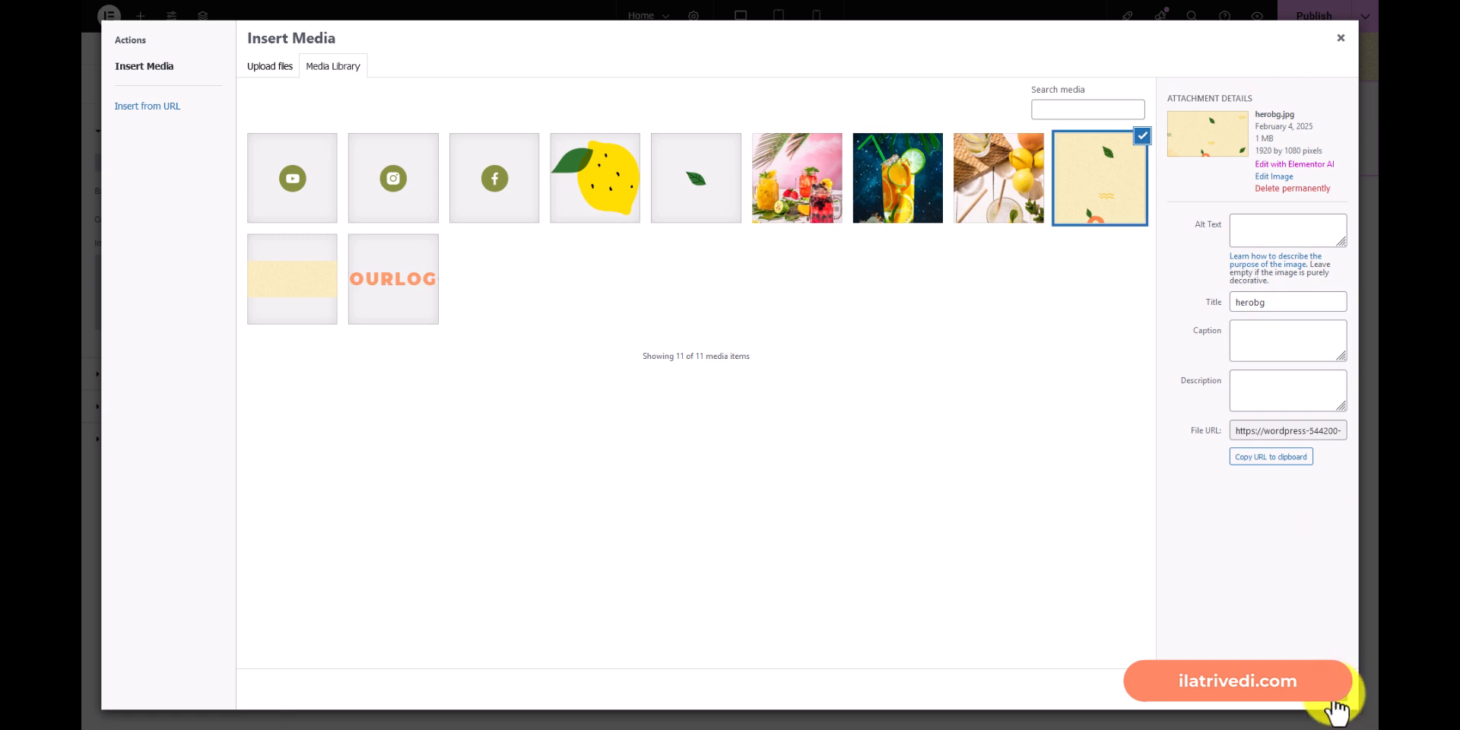
{"action": "left_click", "coordinate": [1336, 696]}
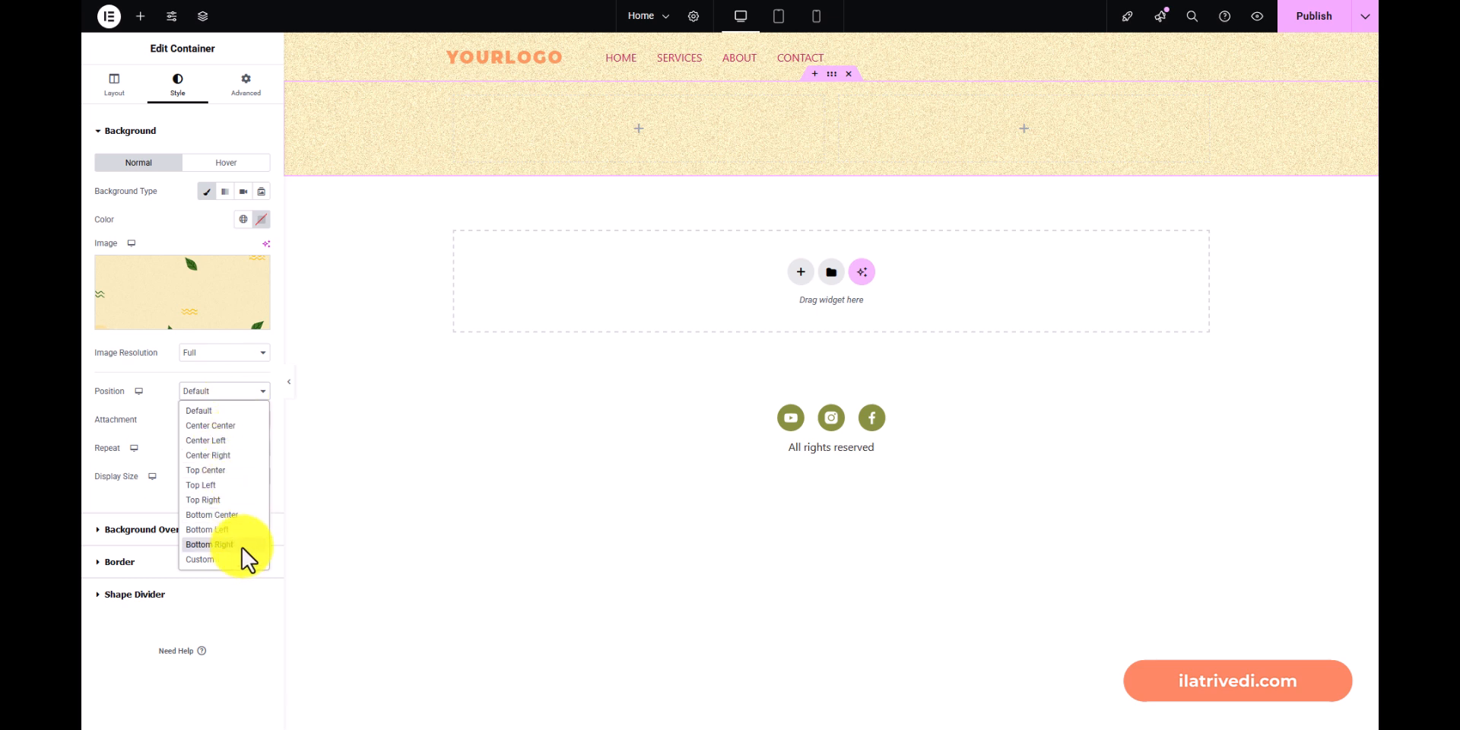
{"action": "left_click", "coordinate": [215, 471]}
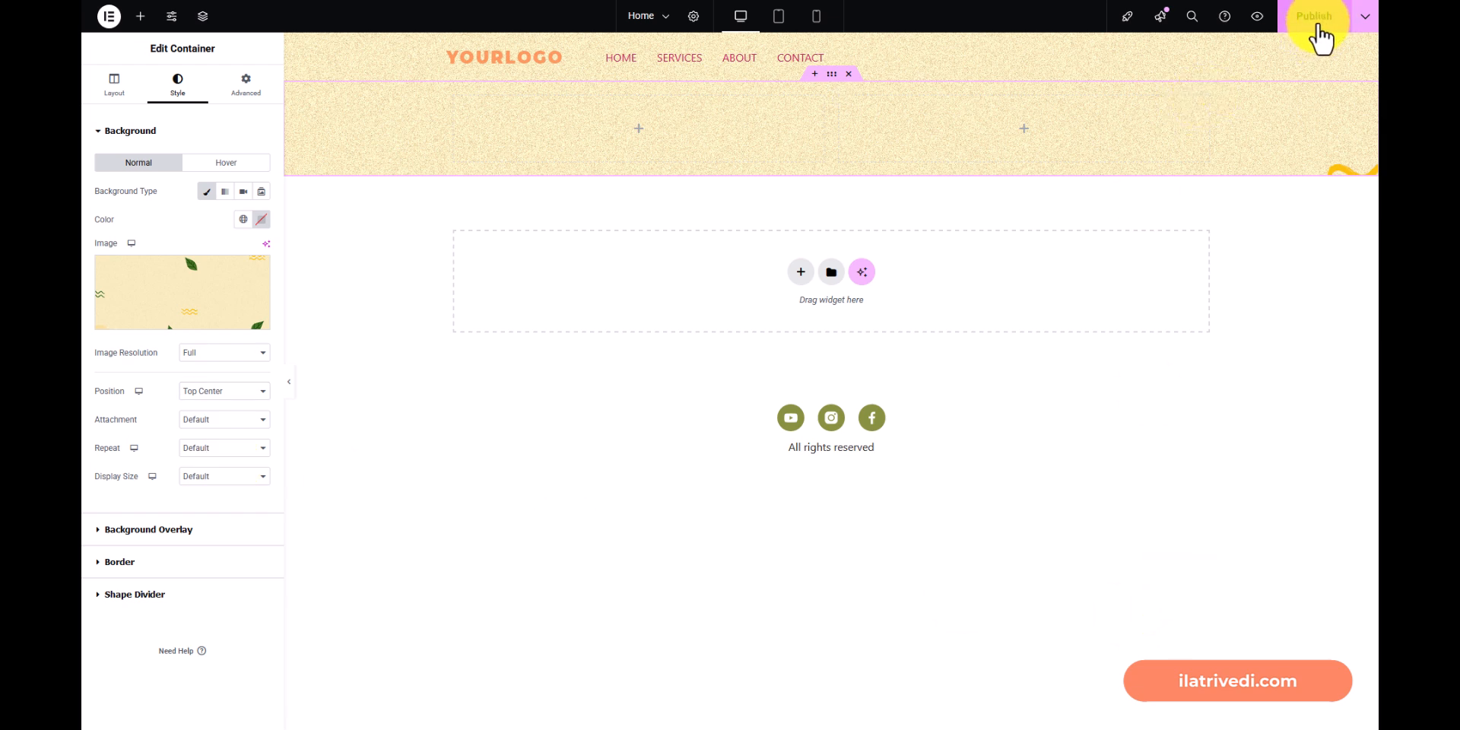
{"action": "left_click", "coordinate": [1320, 28]}
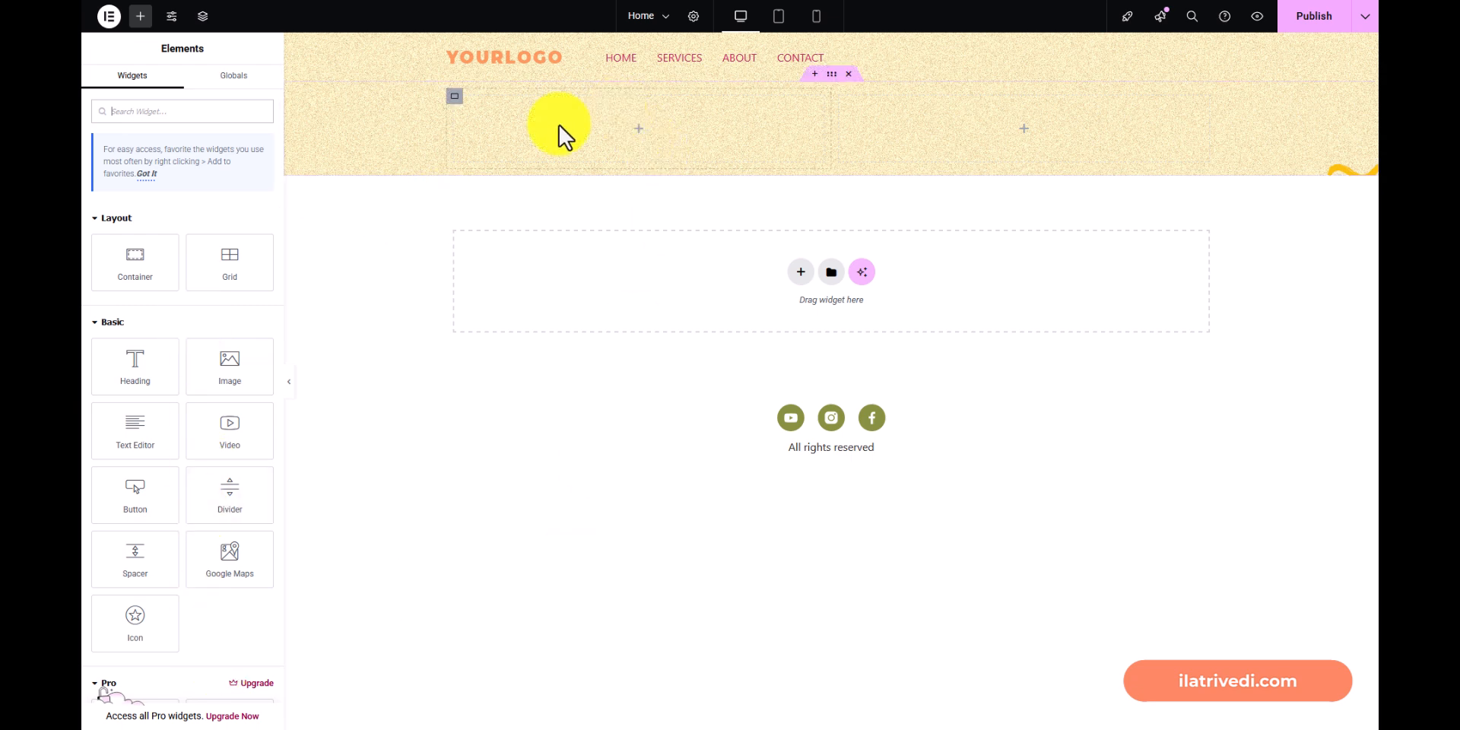
Add an Image widget to the container's first column and choose lemon.png from the media library for it.
{"action": "left_click_drag", "start_coordinate": [230, 364], "coordinate": [648, 131]}
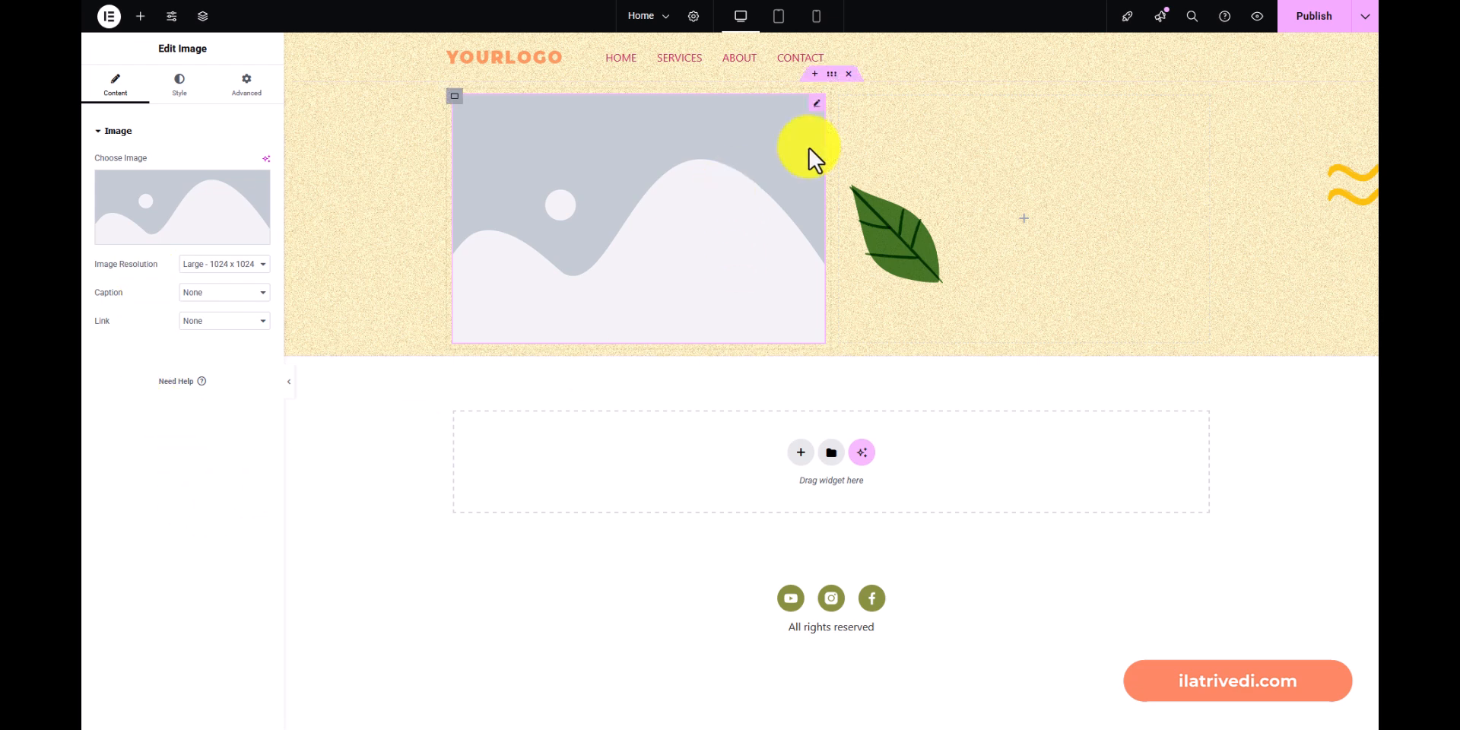
{"action": "left_click", "coordinate": [180, 189]}
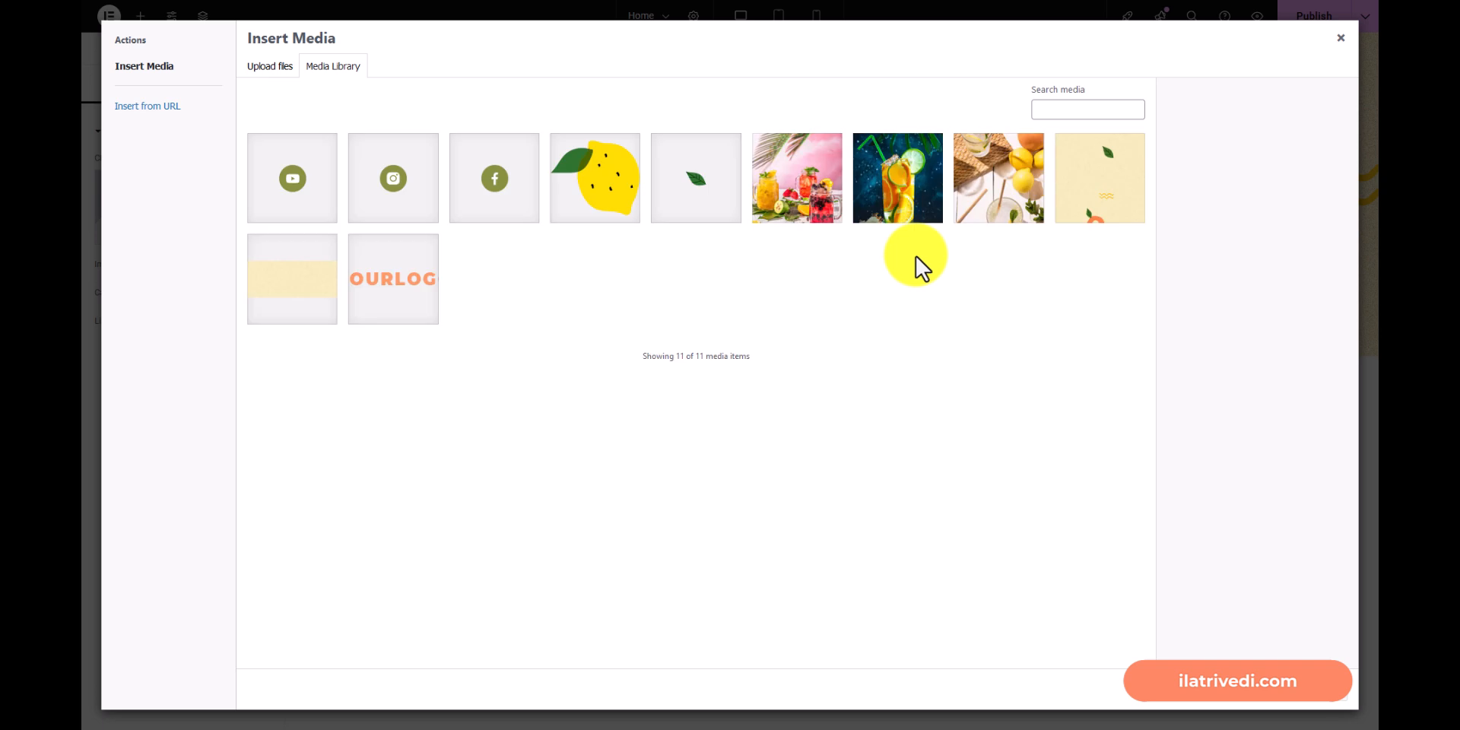
{"action": "left_click", "coordinate": [586, 189]}
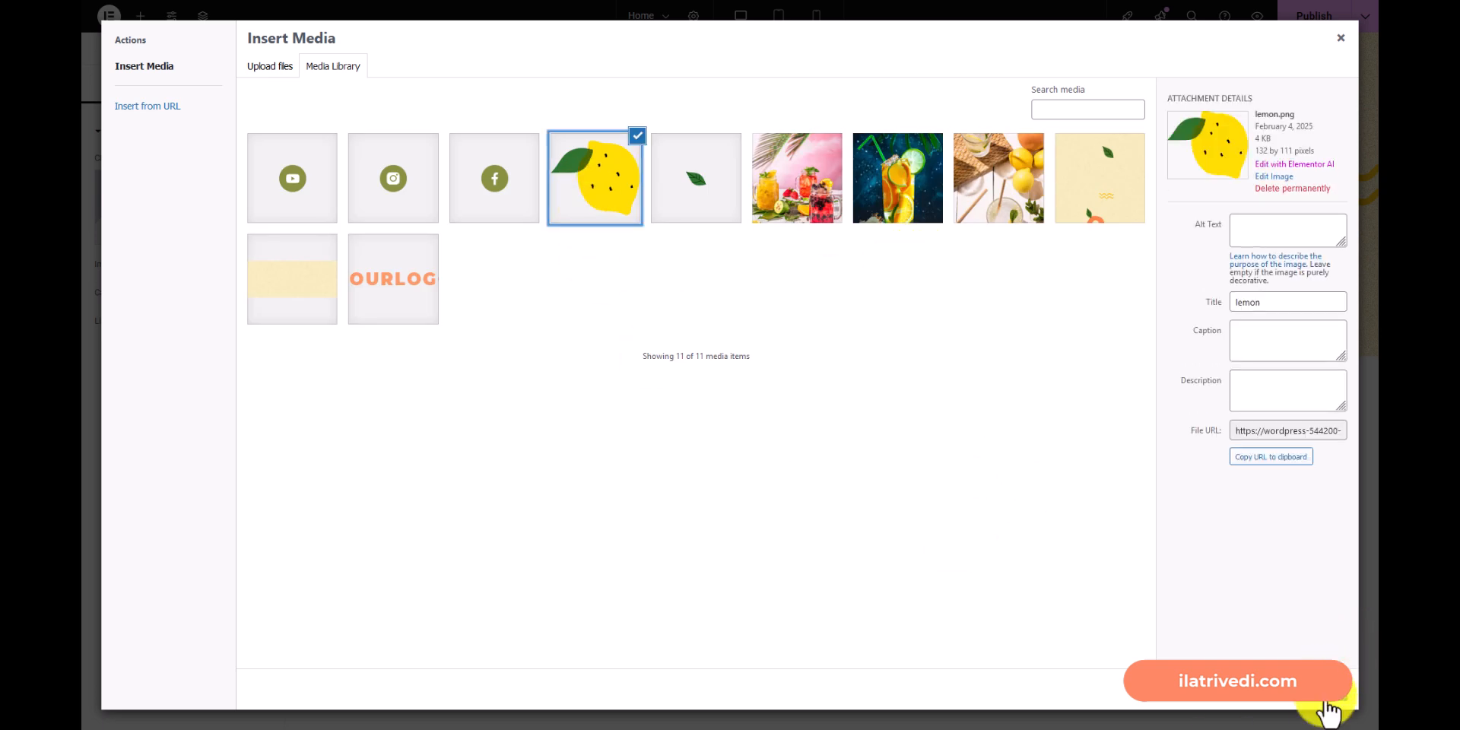
{"action": "left_click", "coordinate": [1327, 707]}
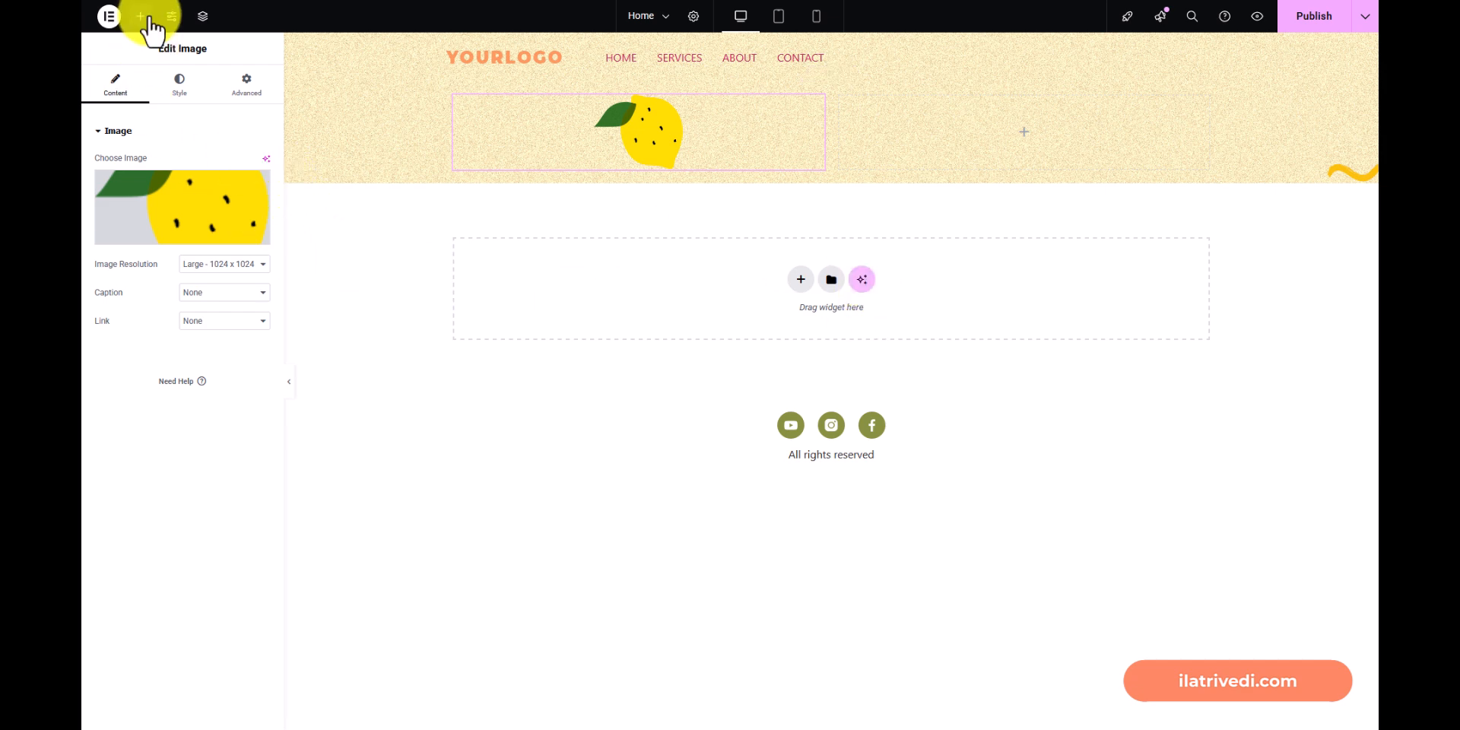
Add a Heading widget below the lemon image and set its title to SUMMER.
{"action": "left_click", "coordinate": [143, 17]}
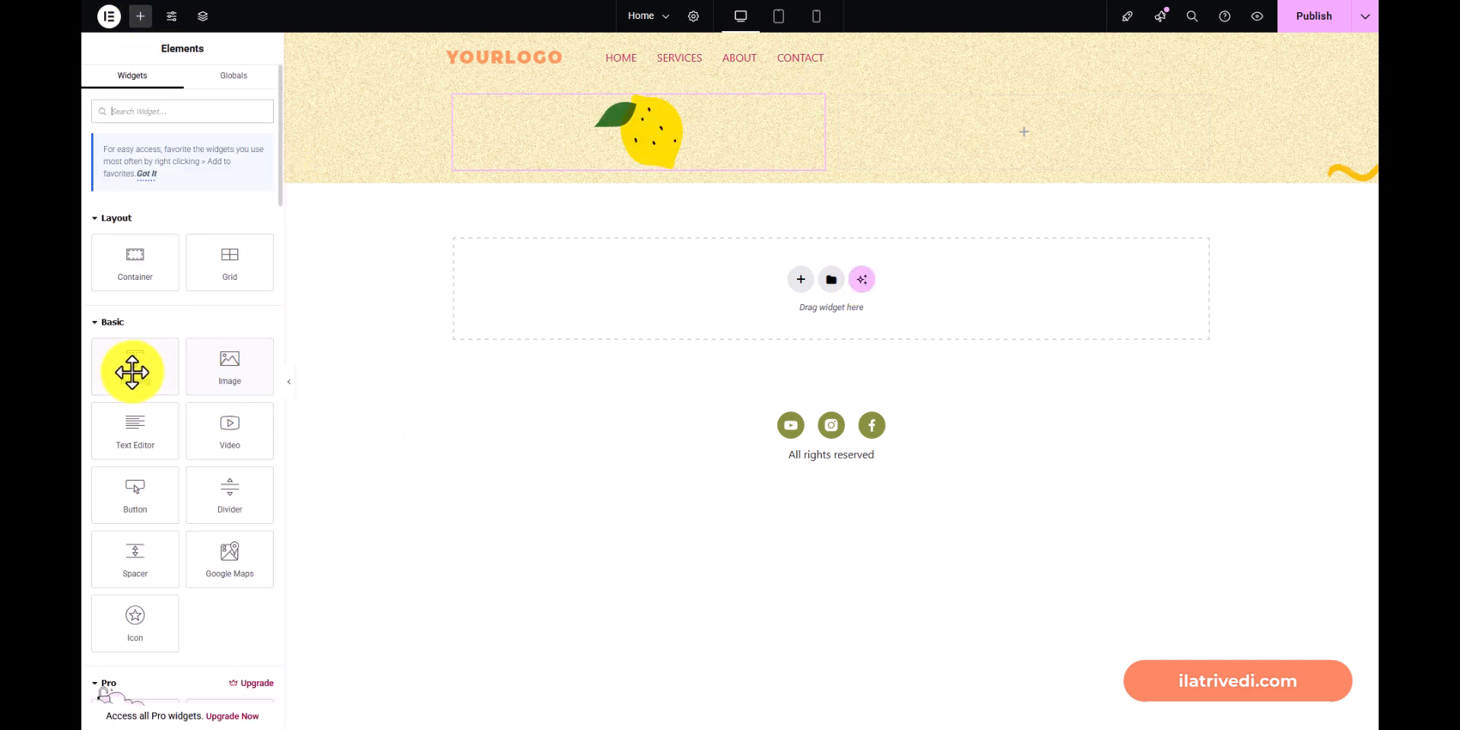
{"action": "left_click_drag", "start_coordinate": [133, 373], "coordinate": [588, 158]}
{"action": "left_click_drag", "start_coordinate": [202, 177], "coordinate": [92, 177]}
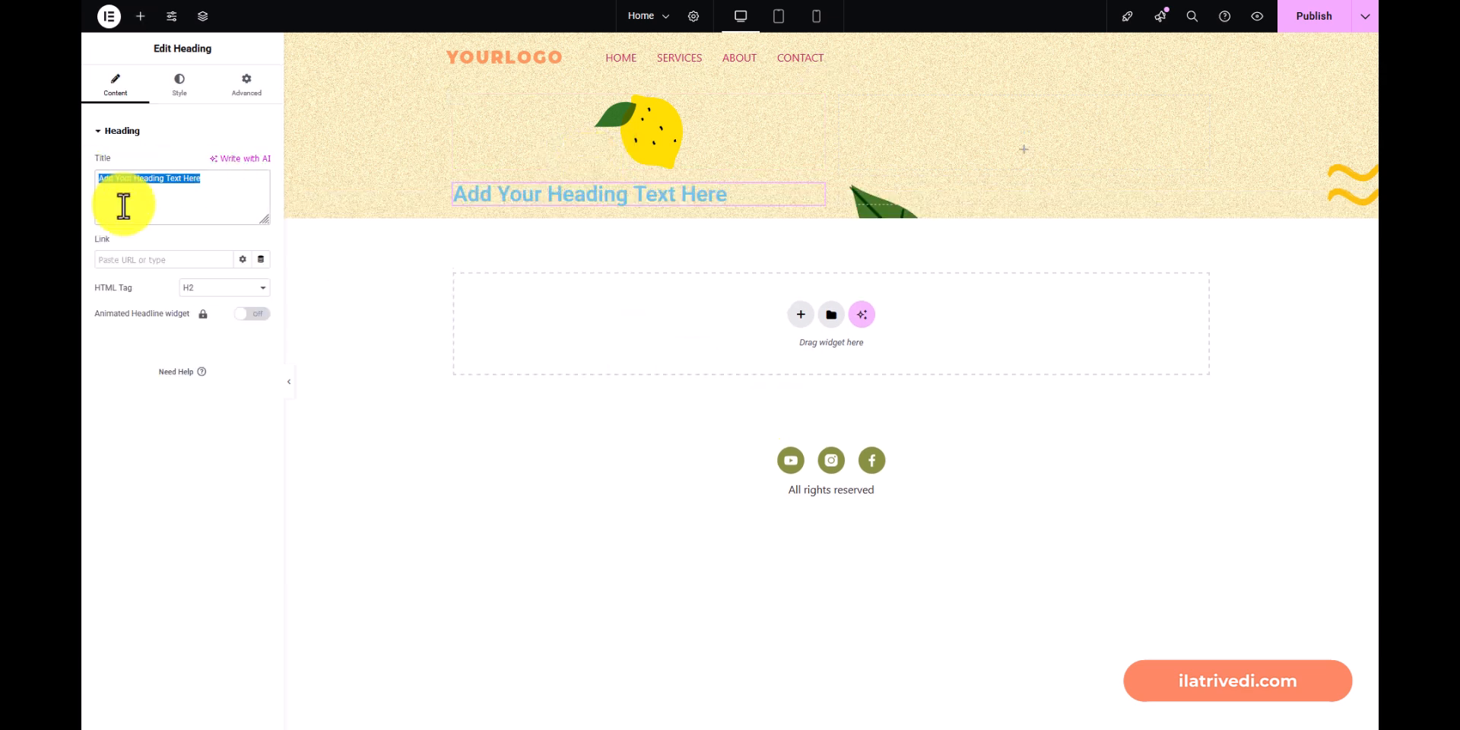
{"action": "type", "text": "SUMMER"}
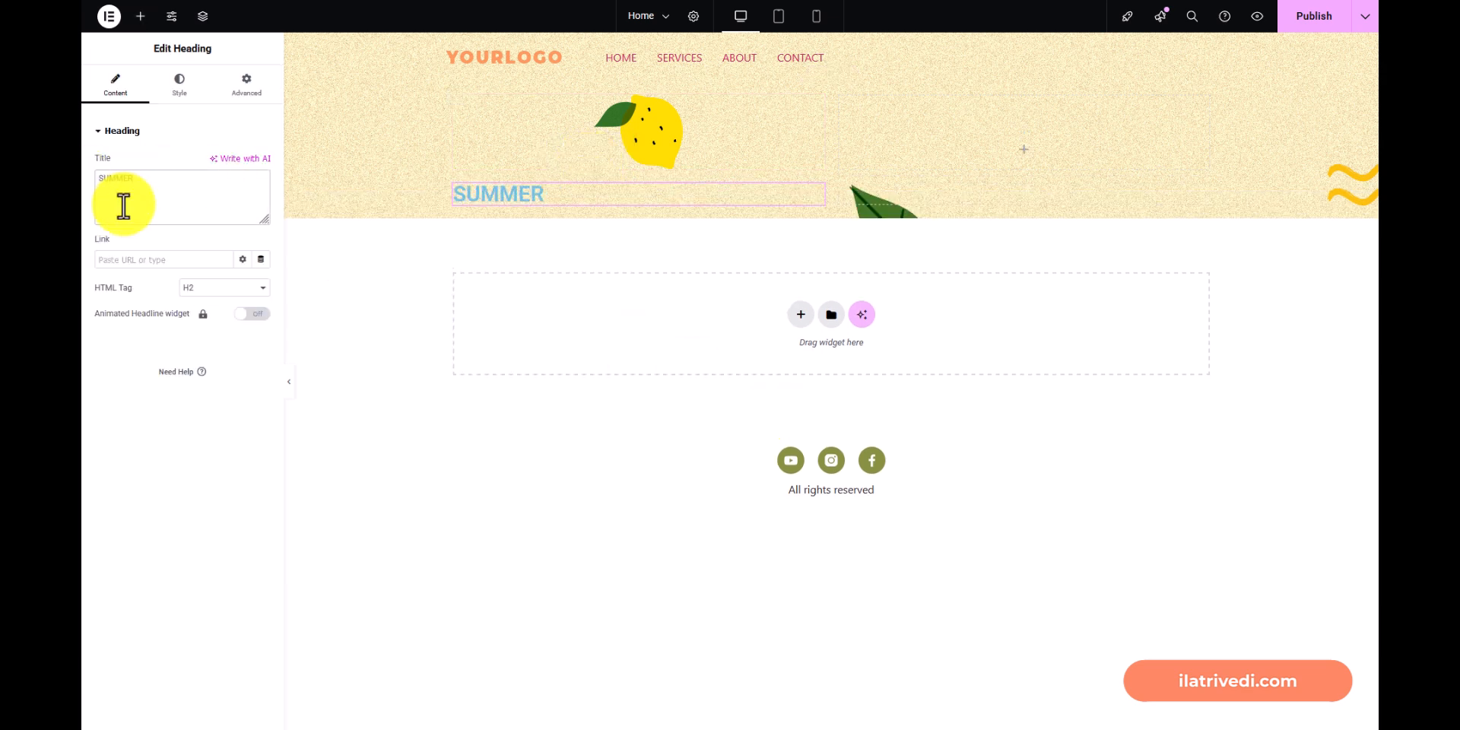
Add a second Heading widget below the SUMMER heading and set its title to DRINKS.
{"action": "left_click", "coordinate": [140, 16]}
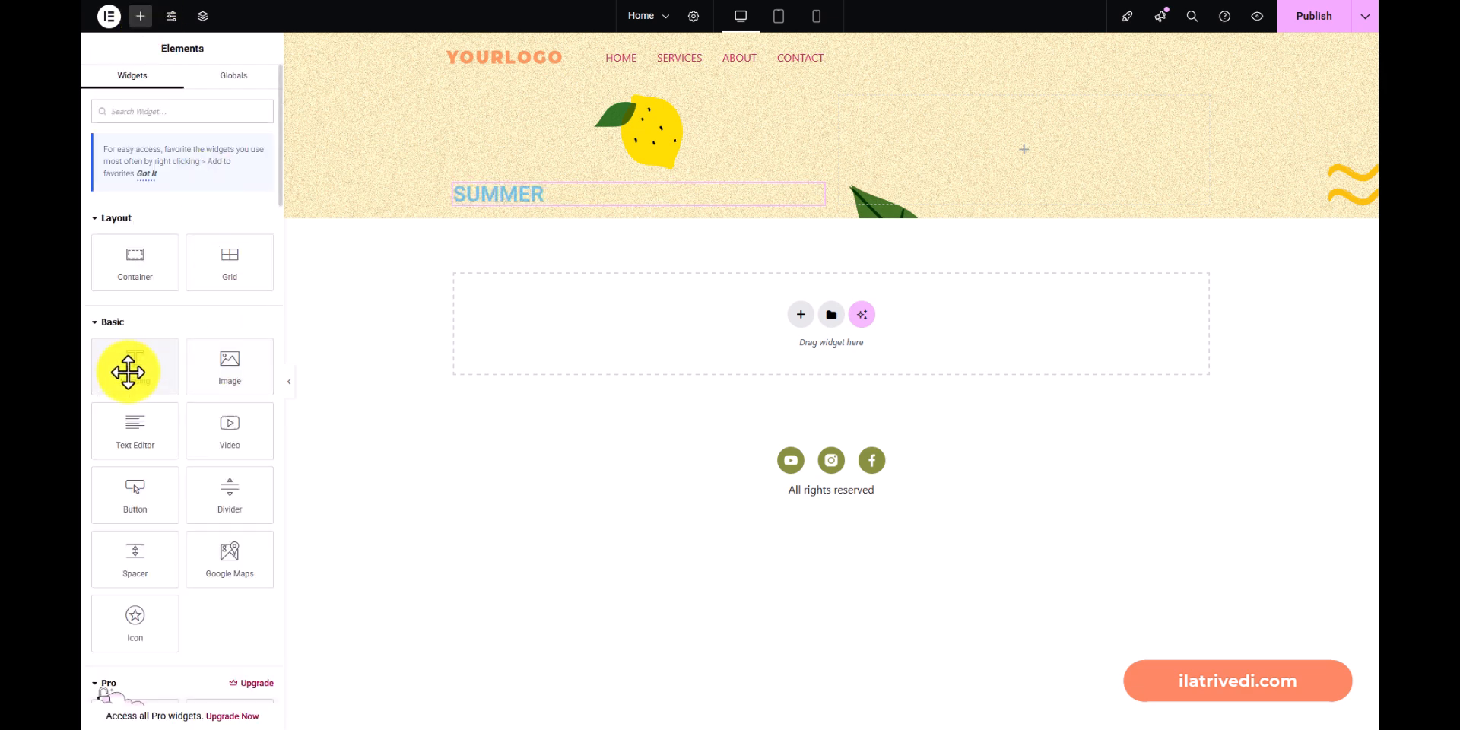
{"action": "left_click_drag", "start_coordinate": [128, 371], "coordinate": [507, 222]}
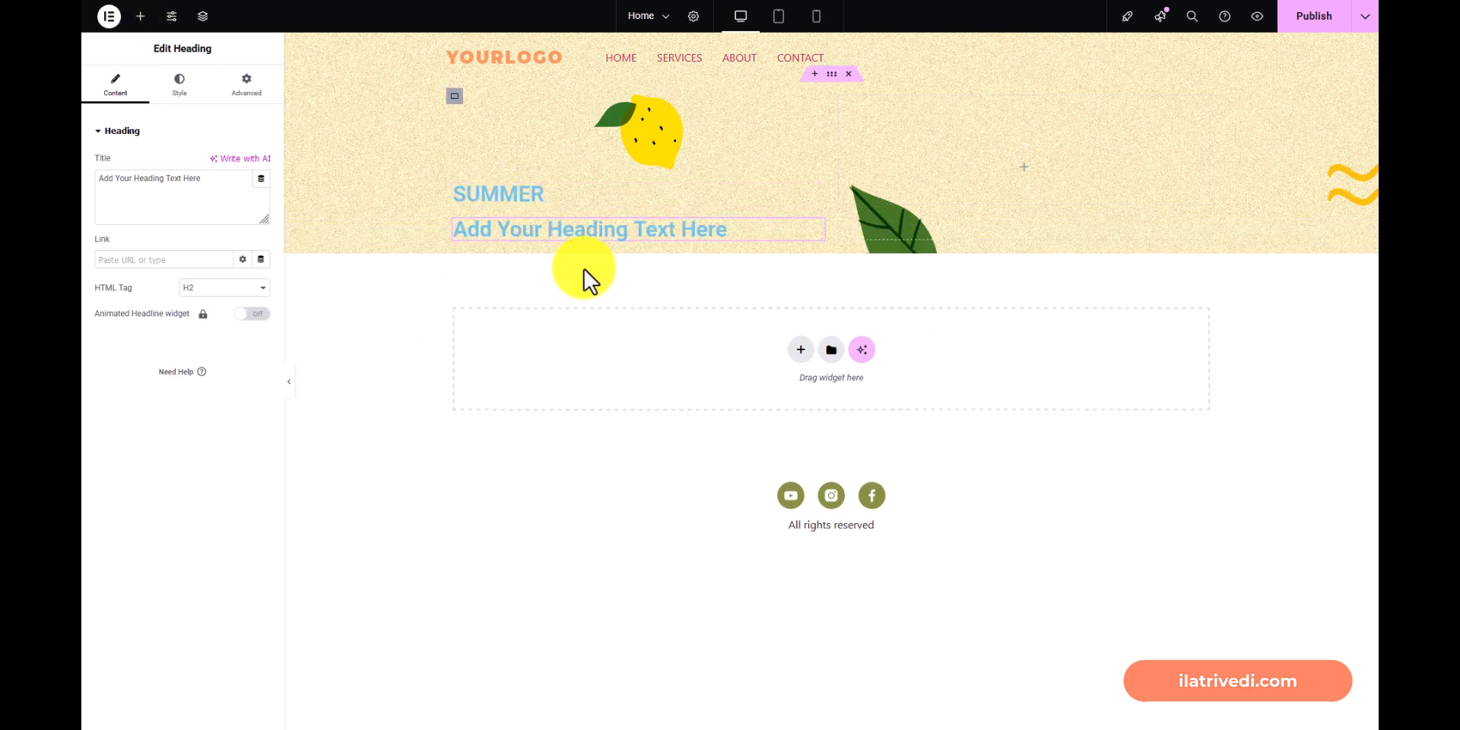
{"action": "left_click_drag", "start_coordinate": [228, 179], "coordinate": [91, 189]}
{"action": "type", "text": "DR"}
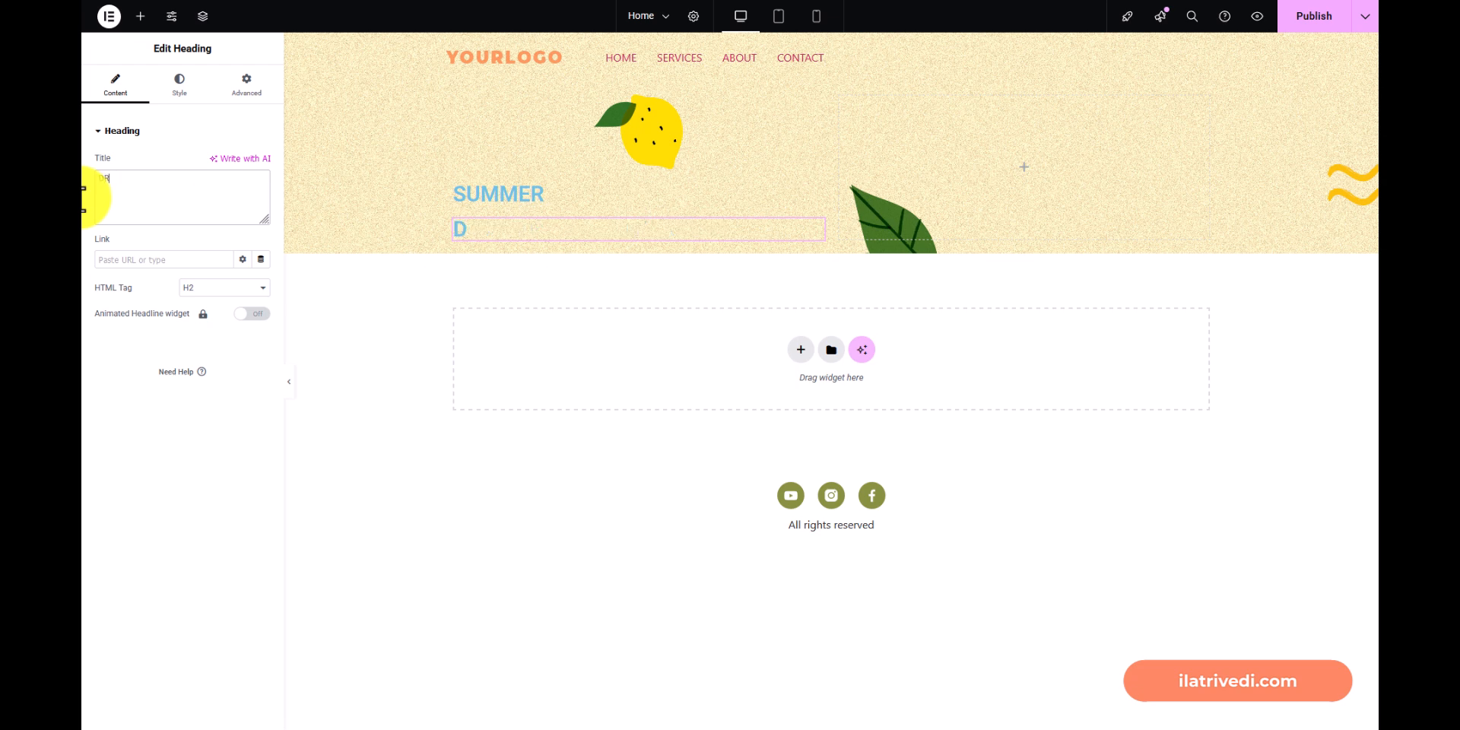
{"action": "type", "text": "INKS"}
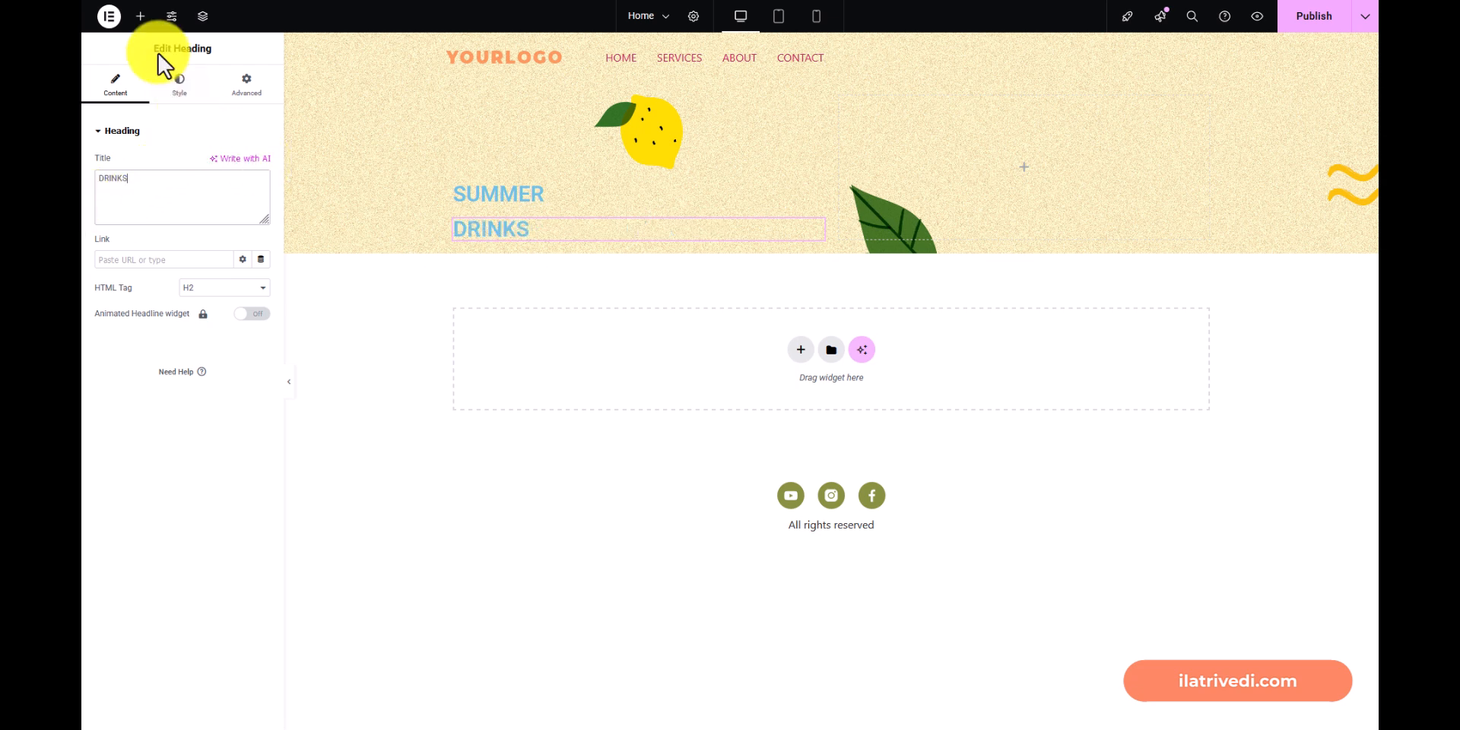
Add a third Heading widget below DRINKS and set its title to REFRESHING & FUNNY.
{"action": "left_click", "coordinate": [141, 16]}
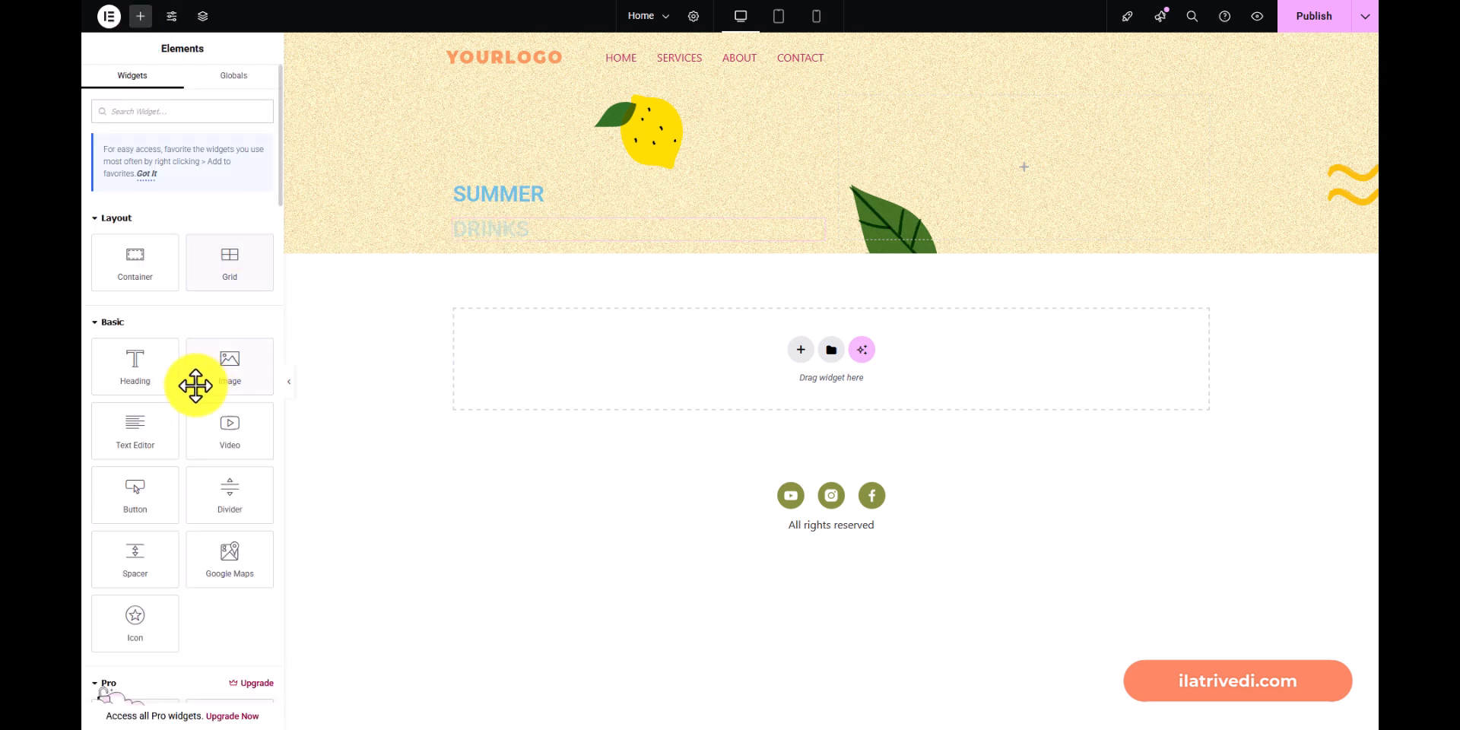
{"action": "left_click_drag", "start_coordinate": [129, 366], "coordinate": [583, 239]}
{"action": "left_click_drag", "start_coordinate": [243, 180], "coordinate": [84, 180]}
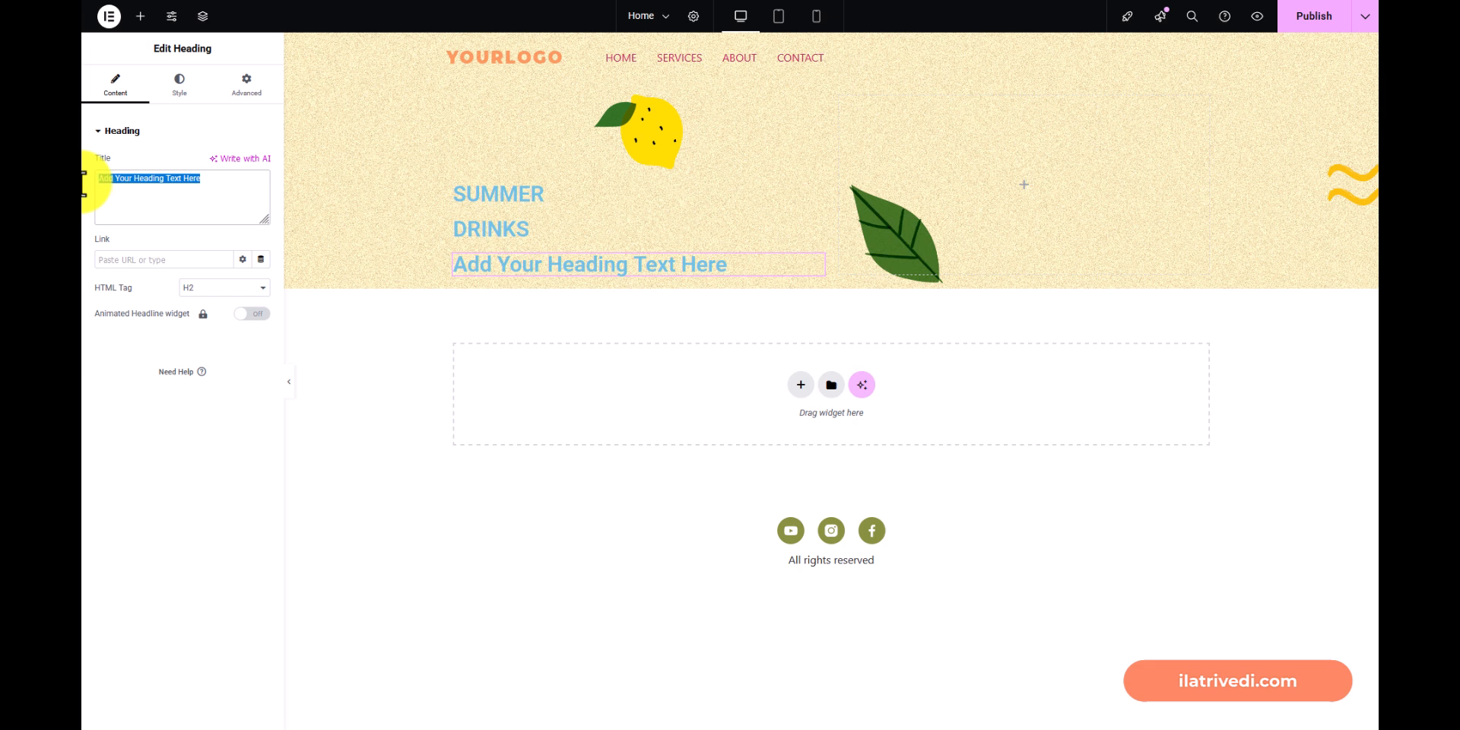
{"action": "type", "text": "REFRESHING"}
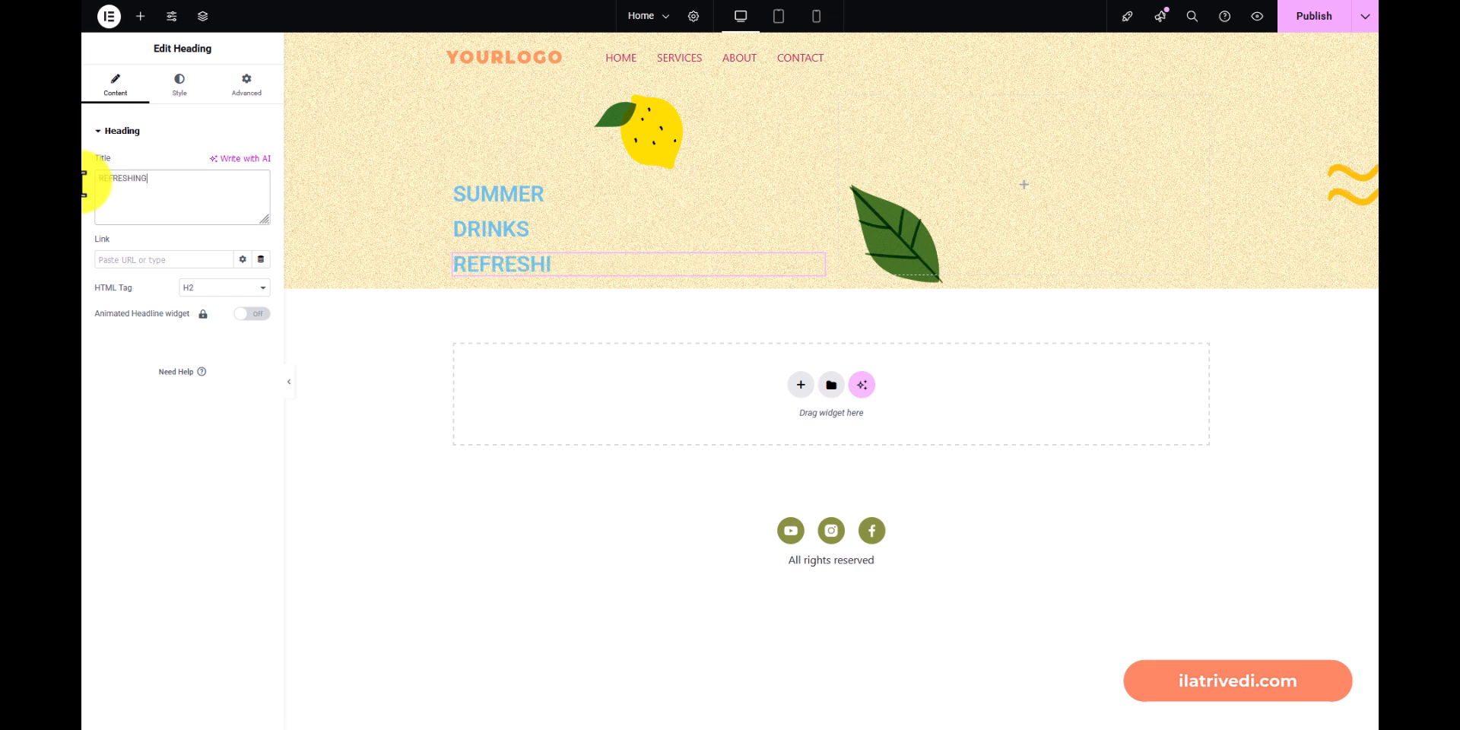
{"action": "type", "text": " & FUNNY"}
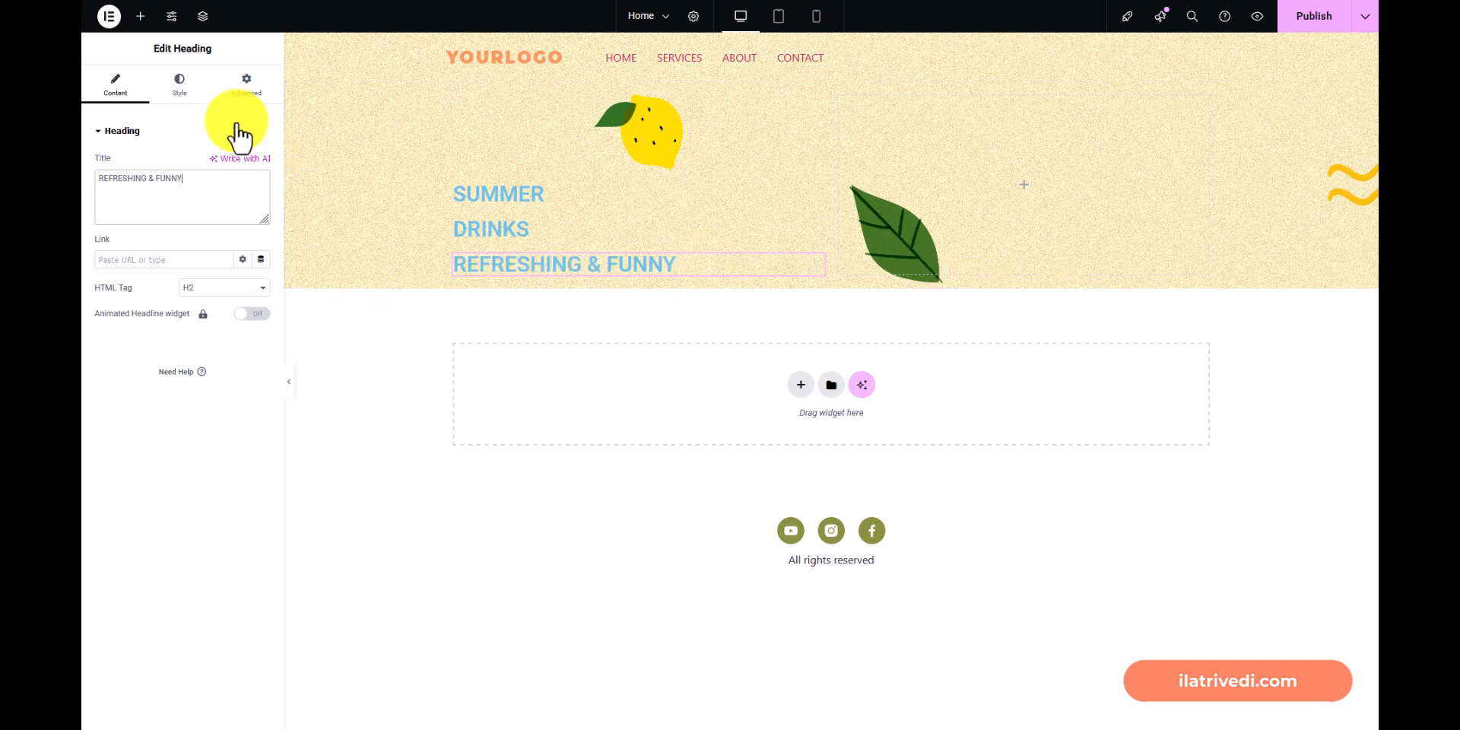
Add a Text Editor widget with its placeholder text below the REFRESHING & FUNNY heading.
{"action": "left_click", "coordinate": [141, 17]}
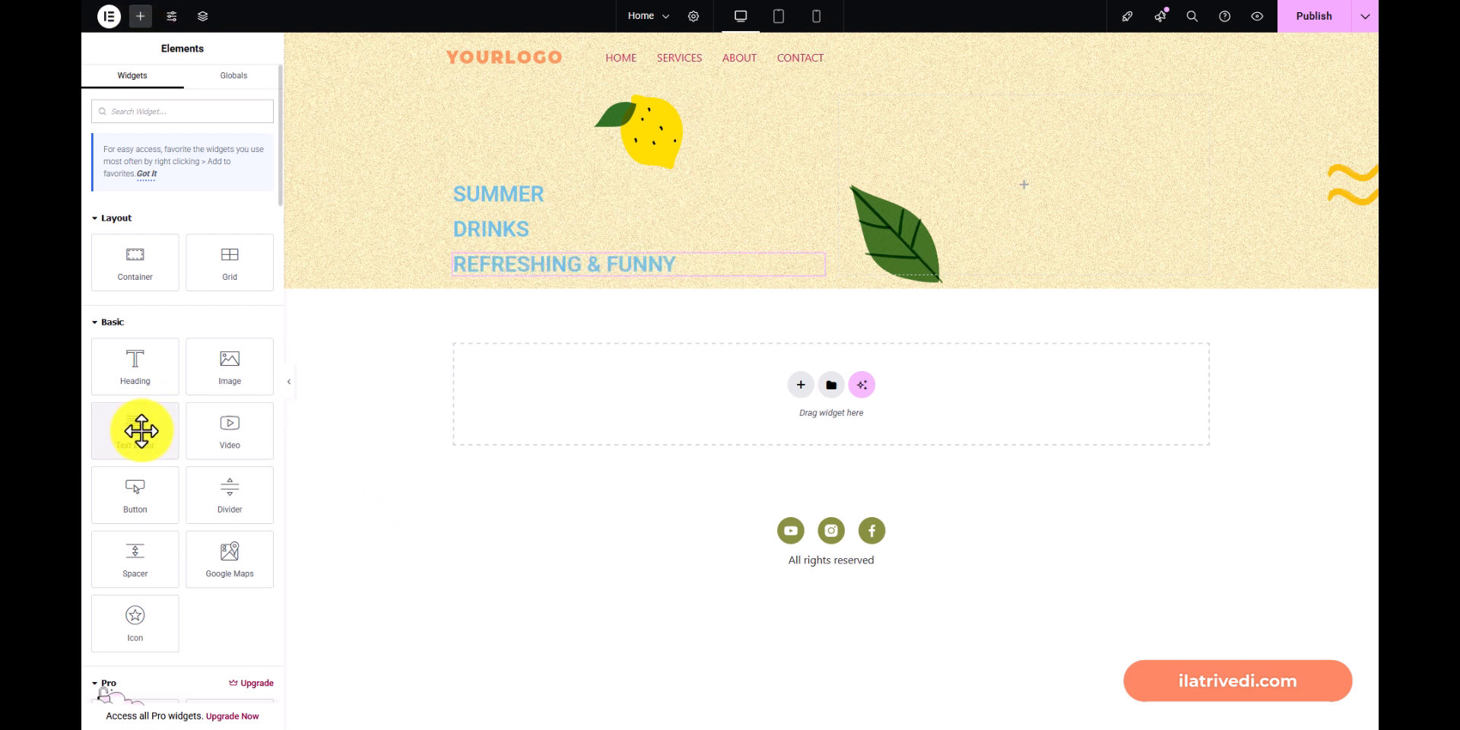
{"action": "left_click_drag", "start_coordinate": [132, 432], "coordinate": [623, 275]}
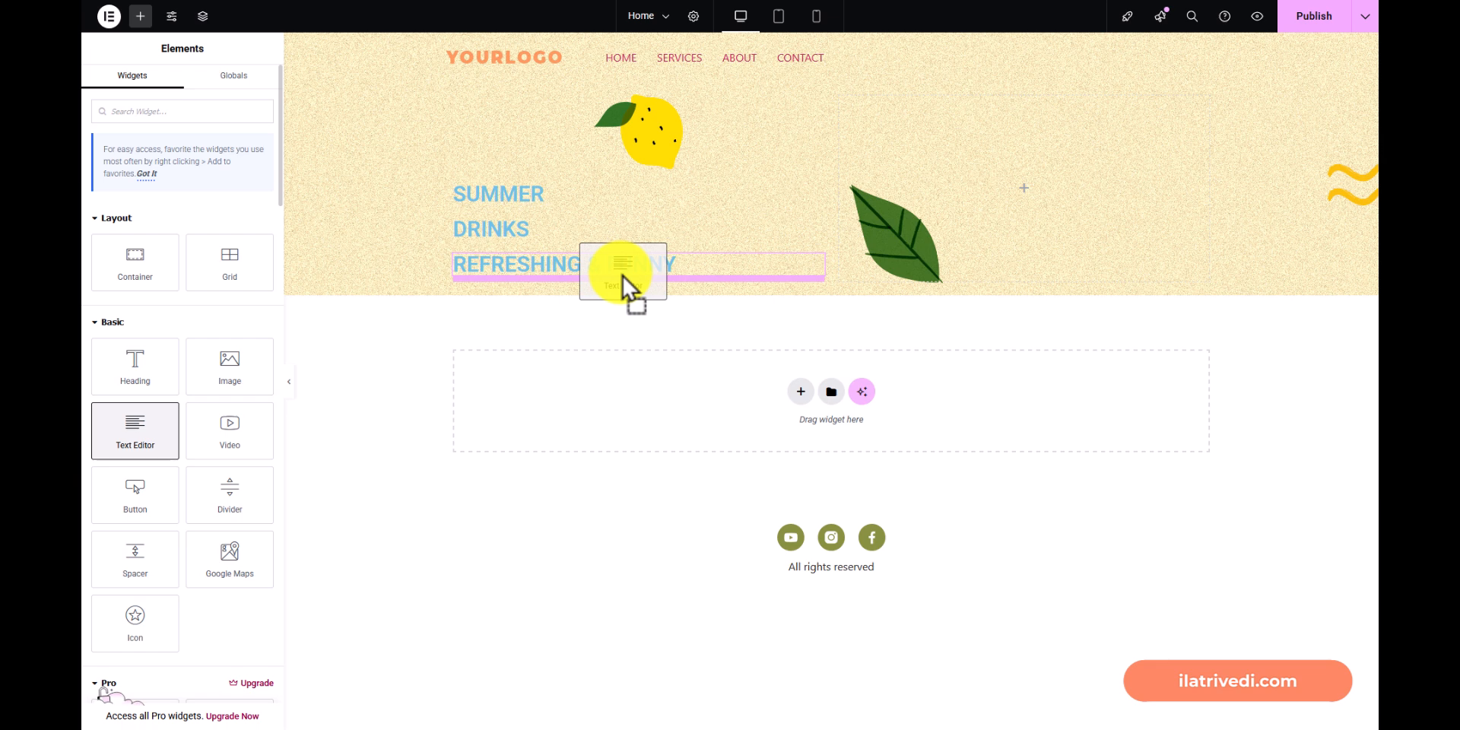
{"action": "left_click_drag", "start_coordinate": [622, 278], "coordinate": [714, 270]}
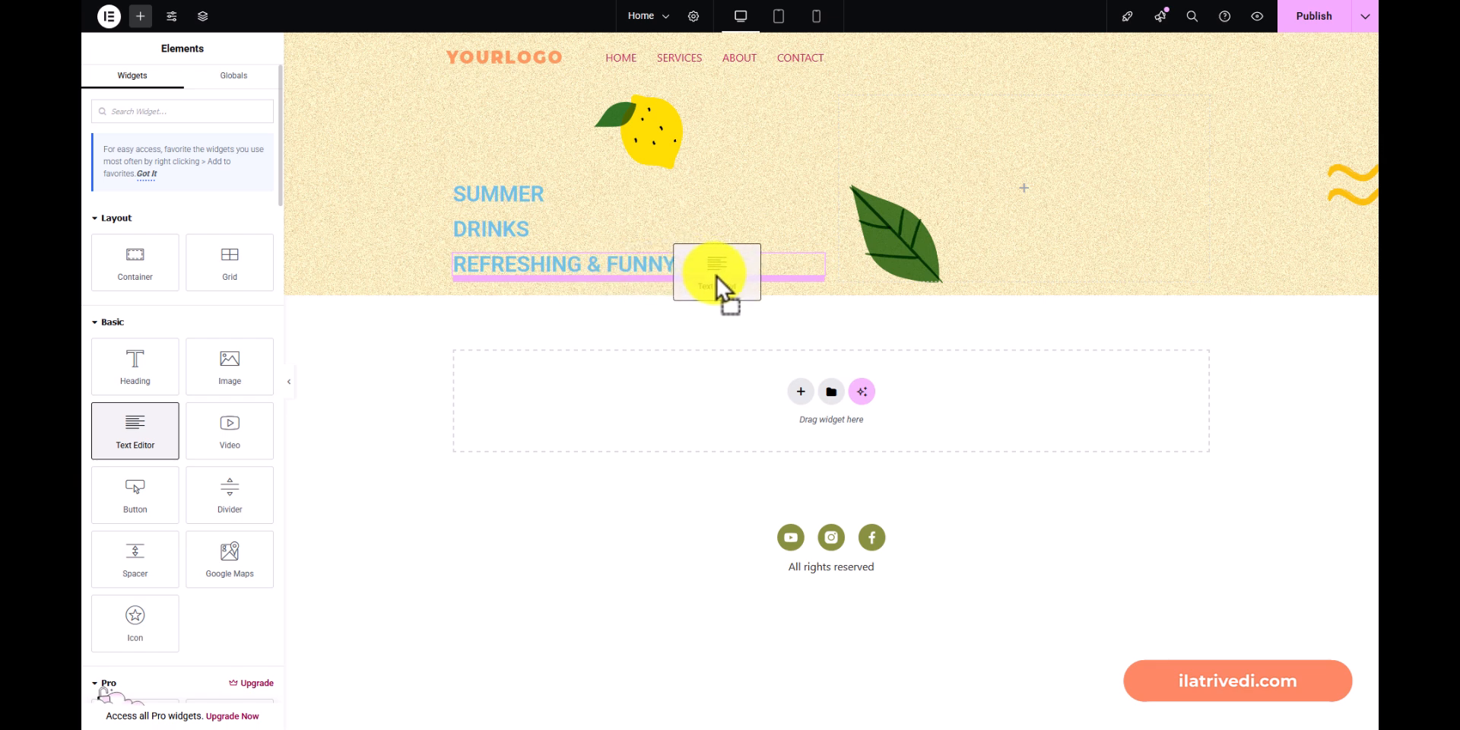
{"action": "left_click_drag", "start_coordinate": [716, 276], "coordinate": [716, 276]}
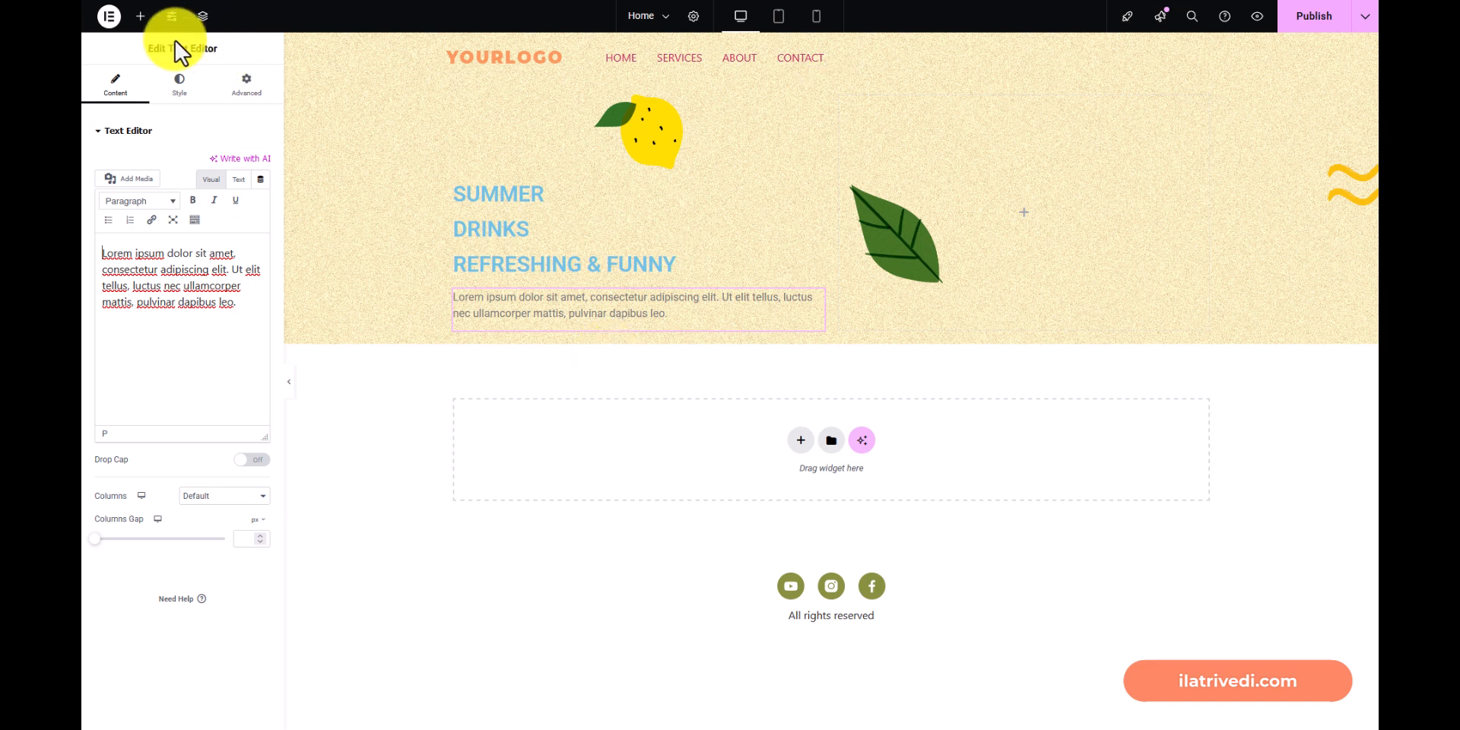
Add a Grid container below the lorem ipsum paragraph and set it to 2 columns and 1 row.
{"action": "left_click", "coordinate": [141, 17]}
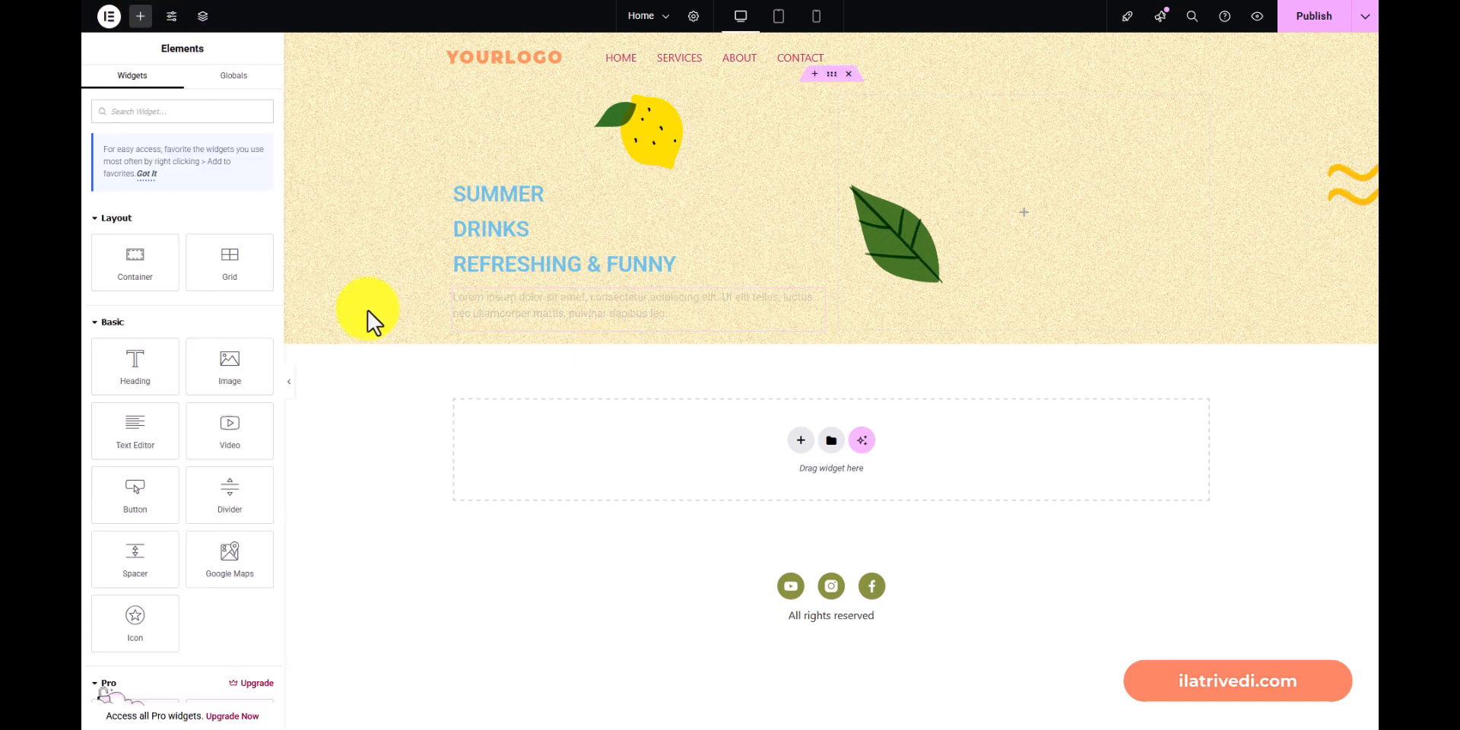
{"action": "left_click_drag", "start_coordinate": [234, 263], "coordinate": [595, 333]}
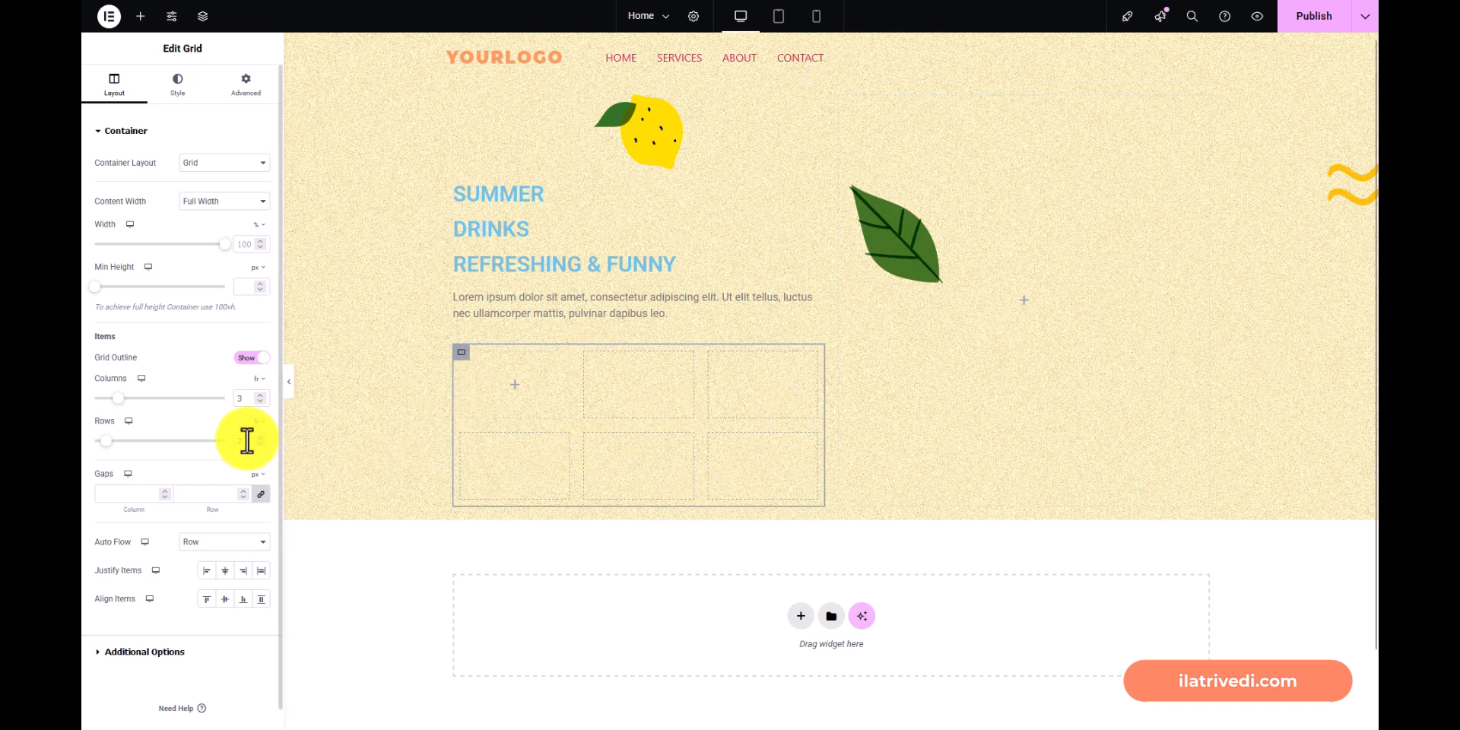
{"action": "left_click", "coordinate": [262, 403]}
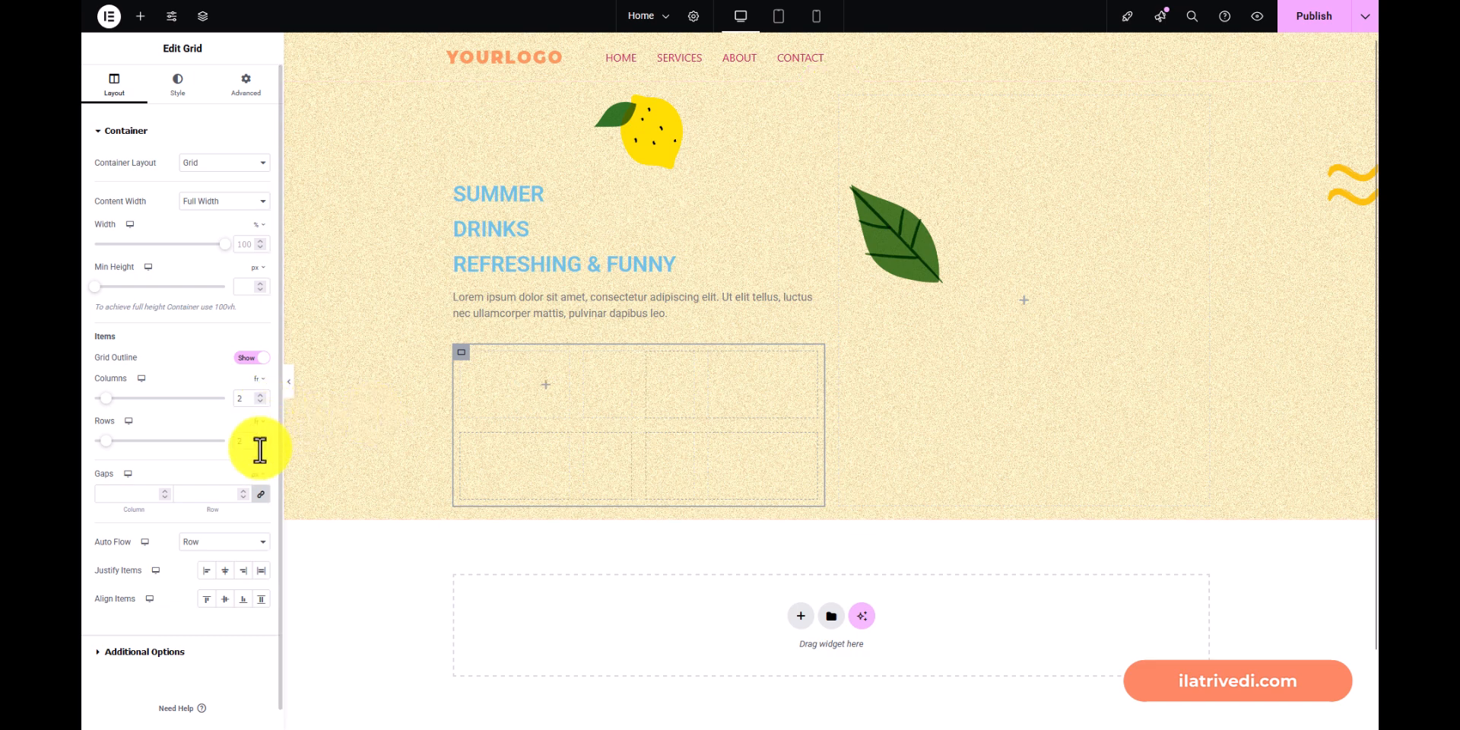
{"action": "left_click", "coordinate": [260, 444]}
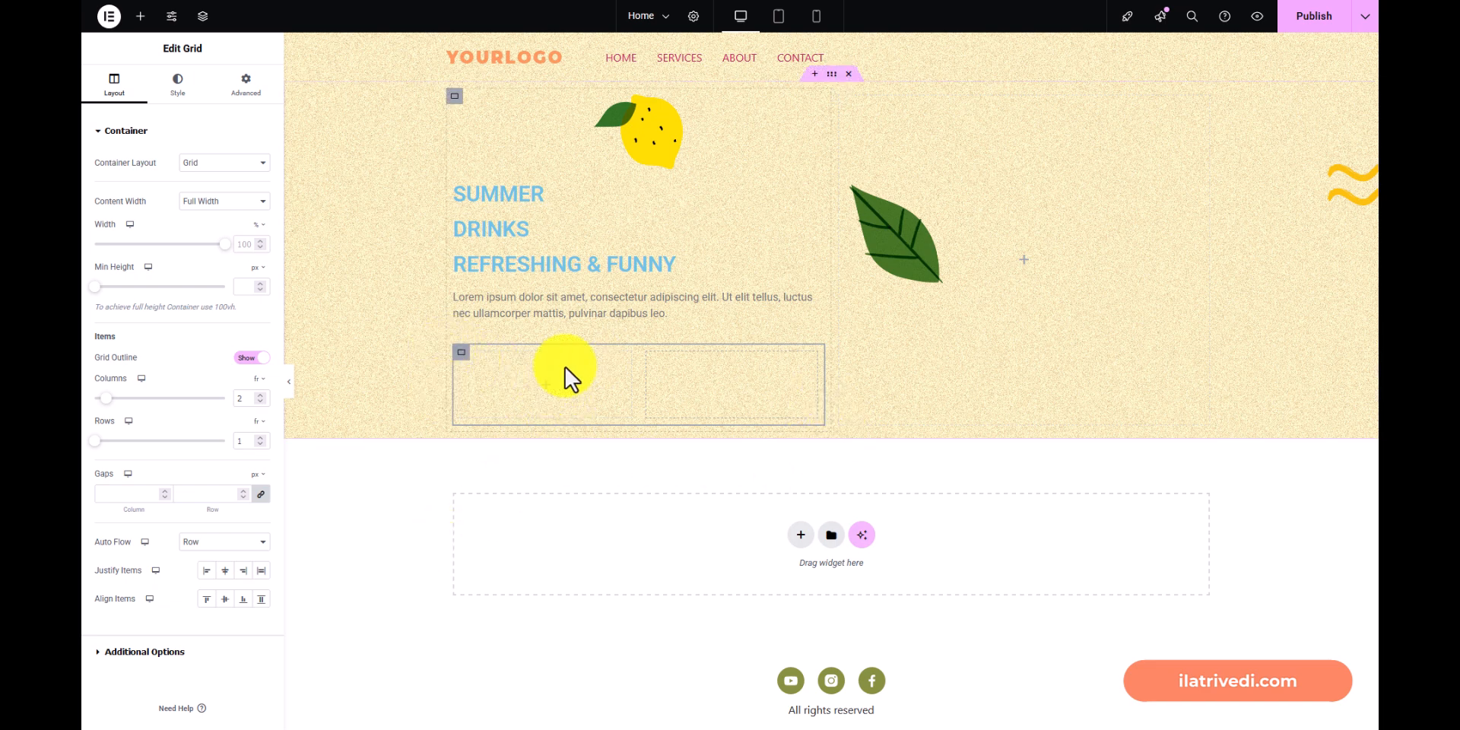
Add a Button widget to the grid's first cell and set its text to SIGN IN.
{"action": "left_click", "coordinate": [140, 16]}
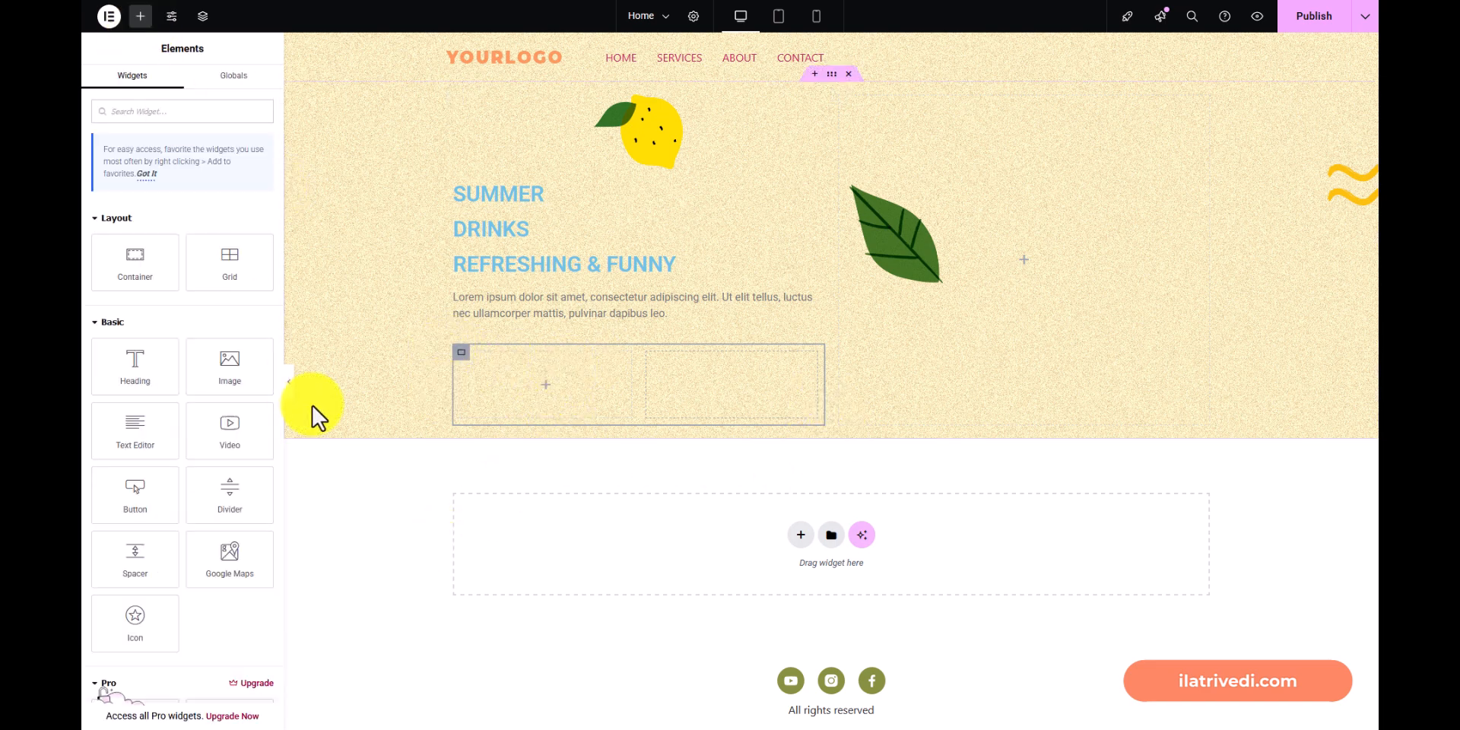
{"action": "left_click_drag", "start_coordinate": [137, 494], "coordinate": [556, 394]}
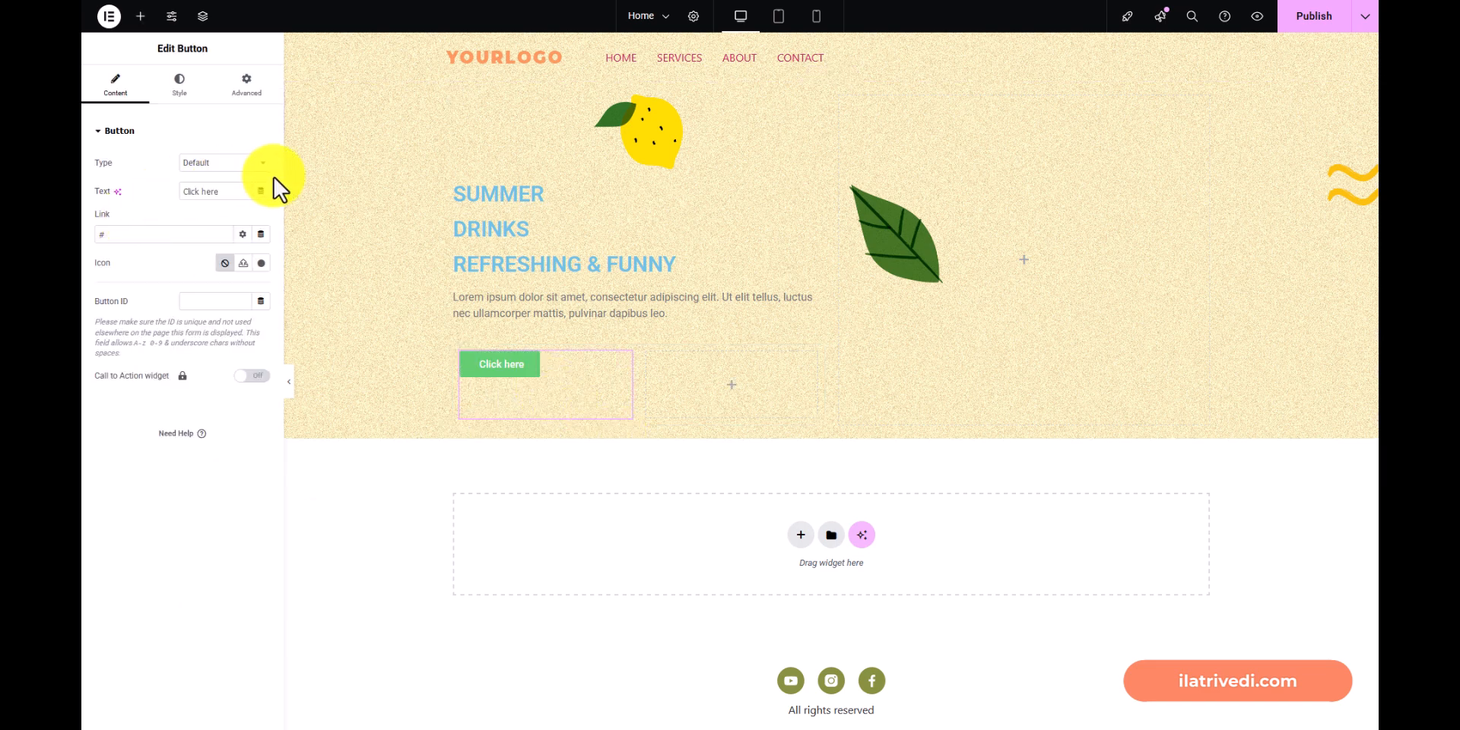
{"action": "left_click_drag", "start_coordinate": [225, 191], "coordinate": [142, 211]}
{"action": "type", "text": "S"}
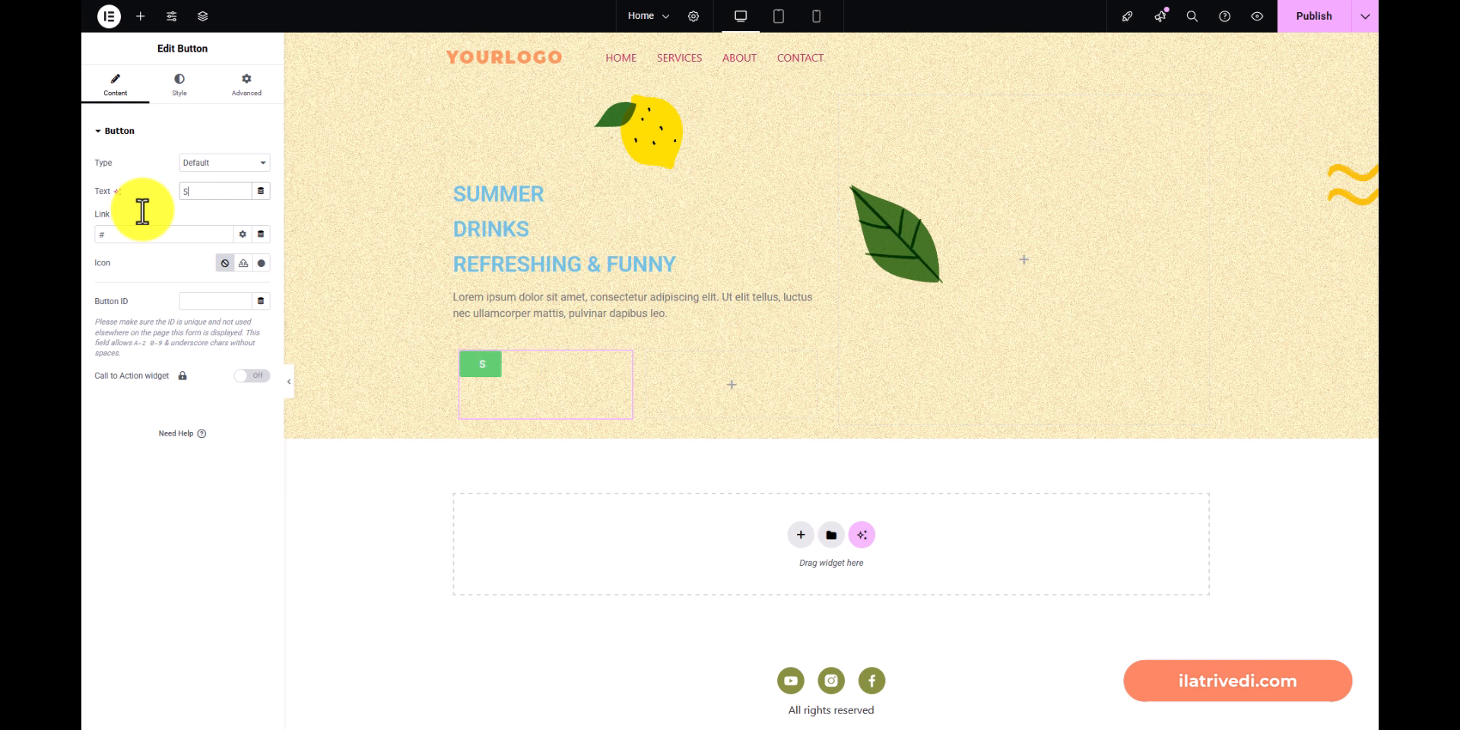
{"action": "type", "text": "IGGN IM"}
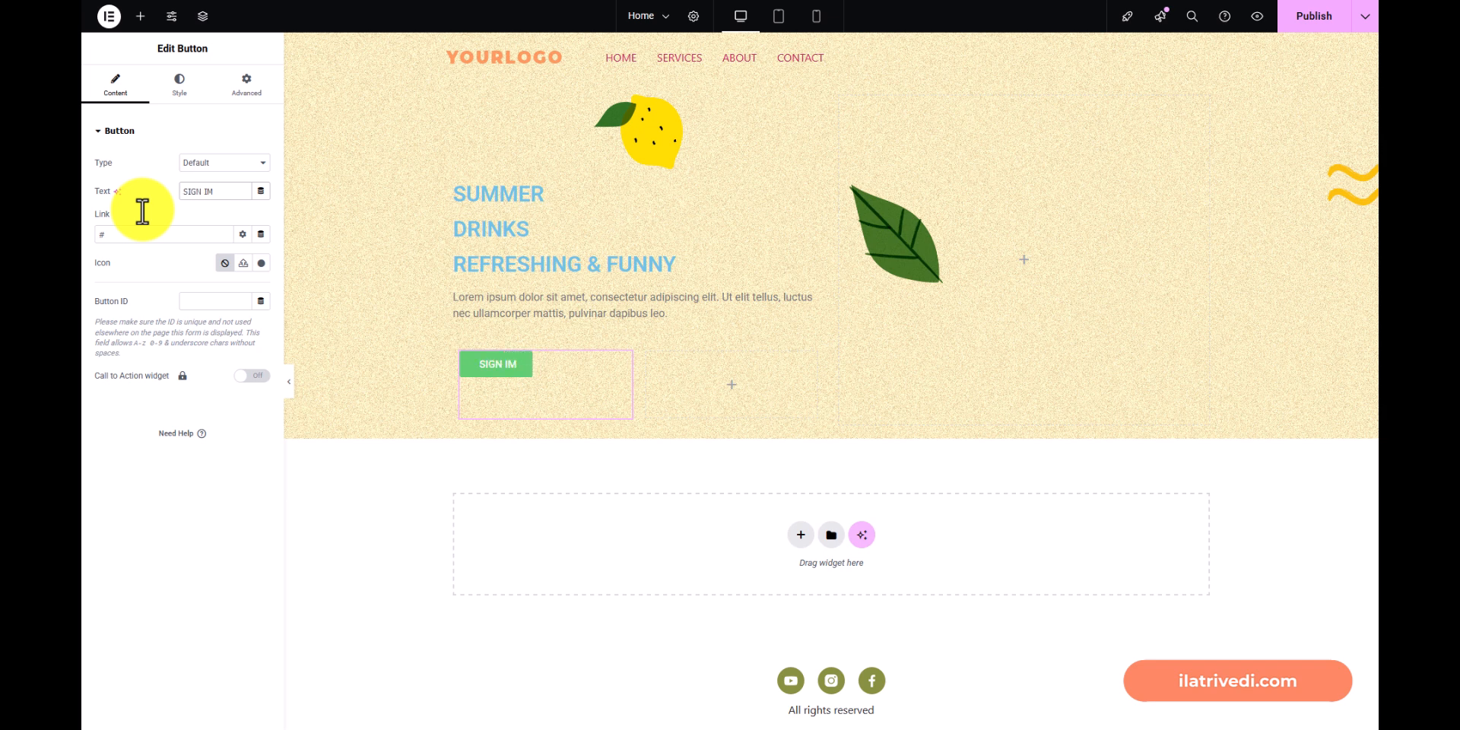
{"action": "key", "text": "BackSpace"}
{"action": "type", "text": "N"}
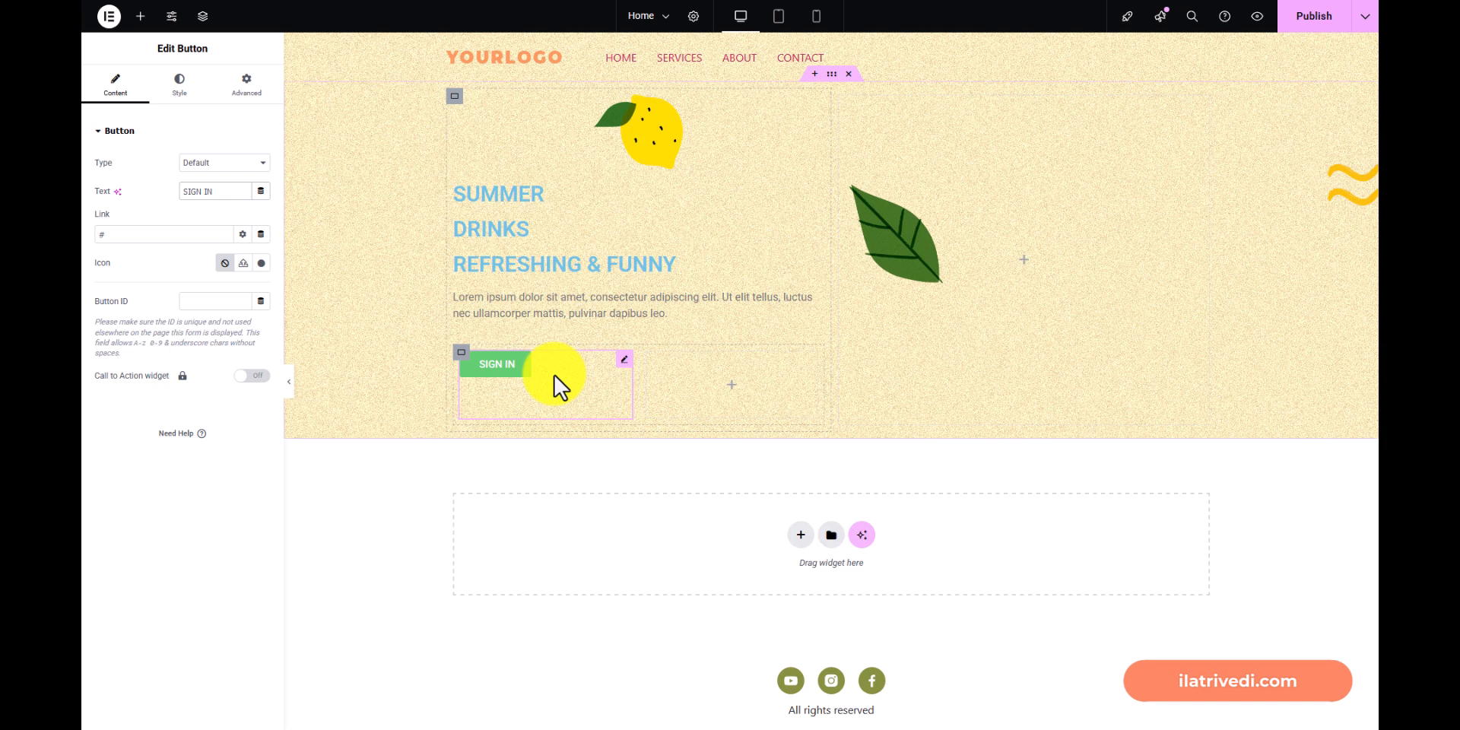
Add a Button widget to the grid's second cell and set its text to READ MORE.
{"action": "left_click", "coordinate": [140, 16]}
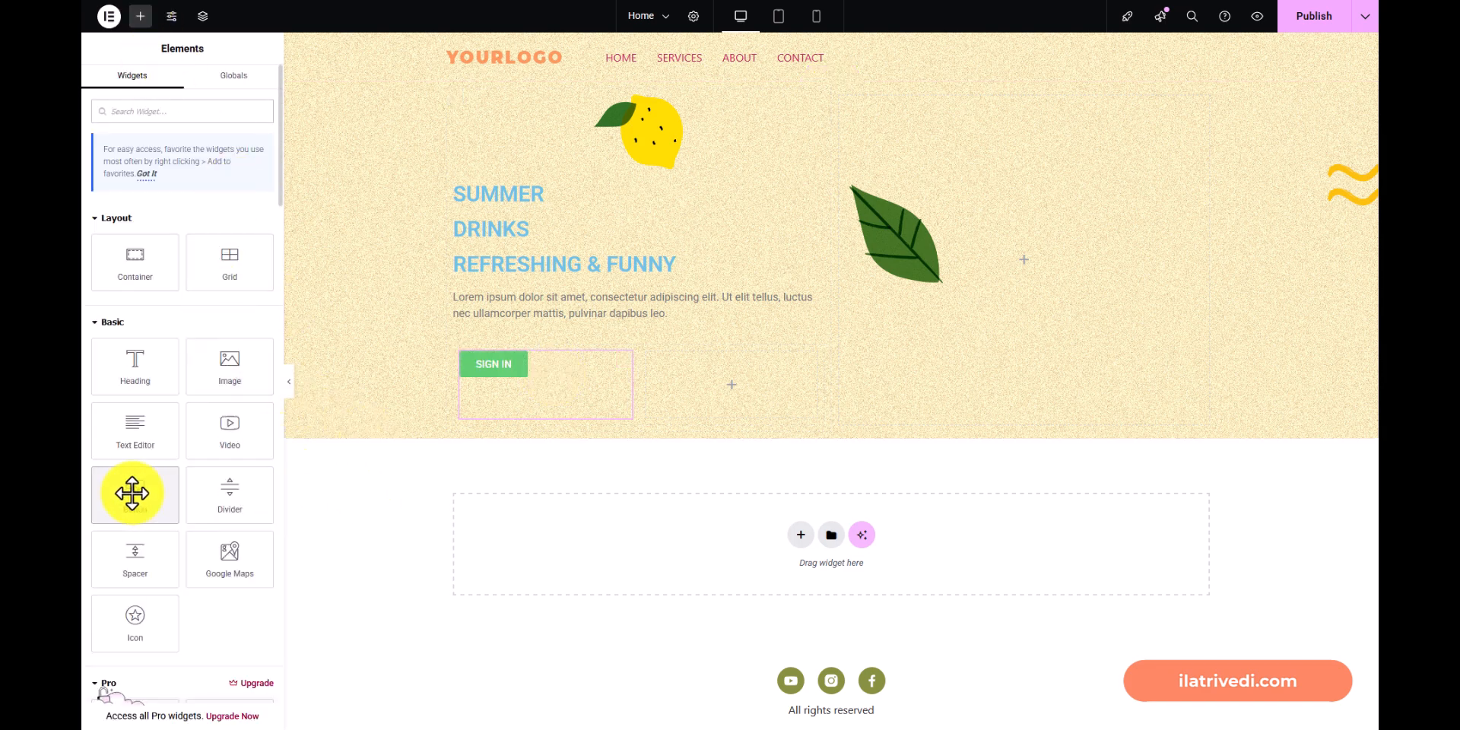
{"action": "left_click_drag", "start_coordinate": [132, 493], "coordinate": [729, 383]}
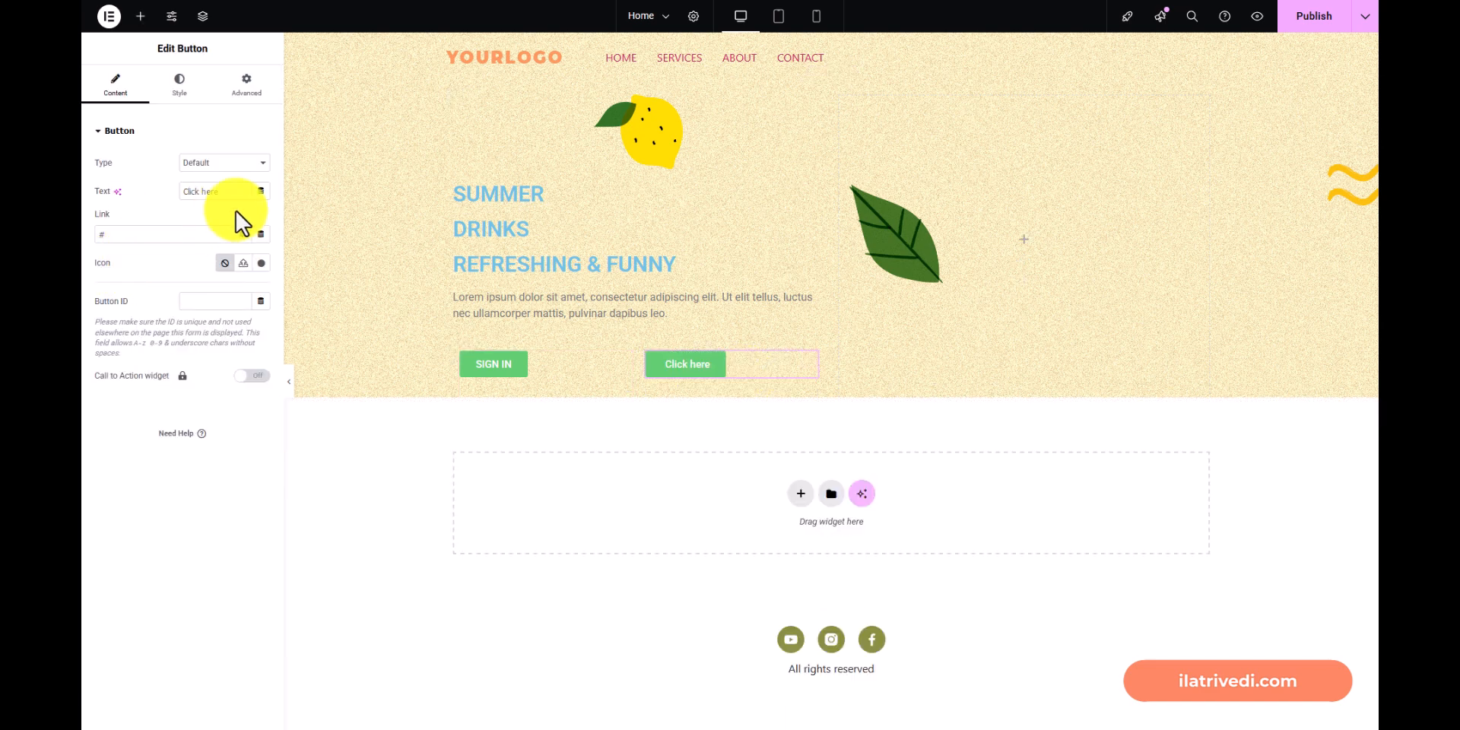
{"action": "left_click_drag", "start_coordinate": [228, 191], "coordinate": [97, 218]}
{"action": "type", "text": "READ"}
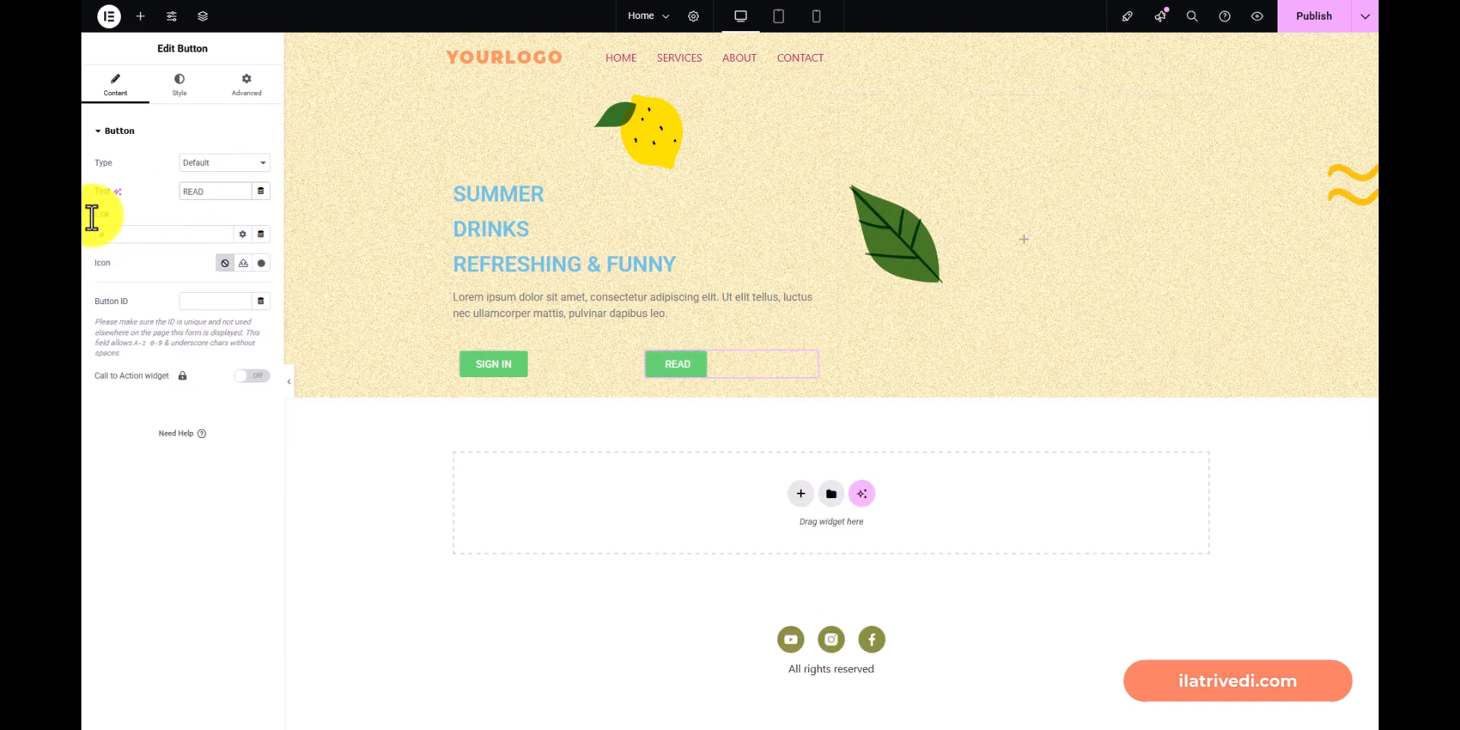
{"action": "type", "text": " MORE"}
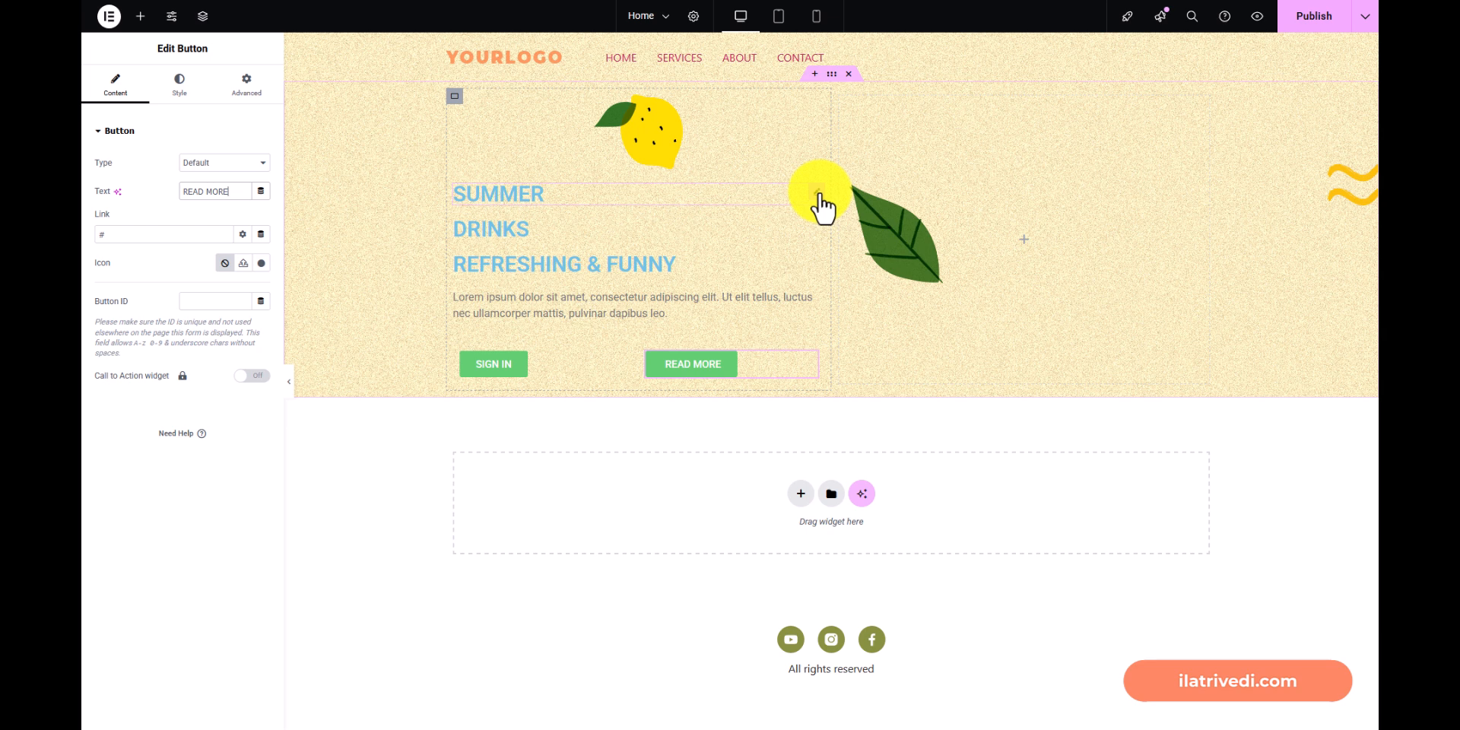
Look through the SUMMER heading's content, style and advanced settings.
{"action": "left_click", "coordinate": [818, 201]}
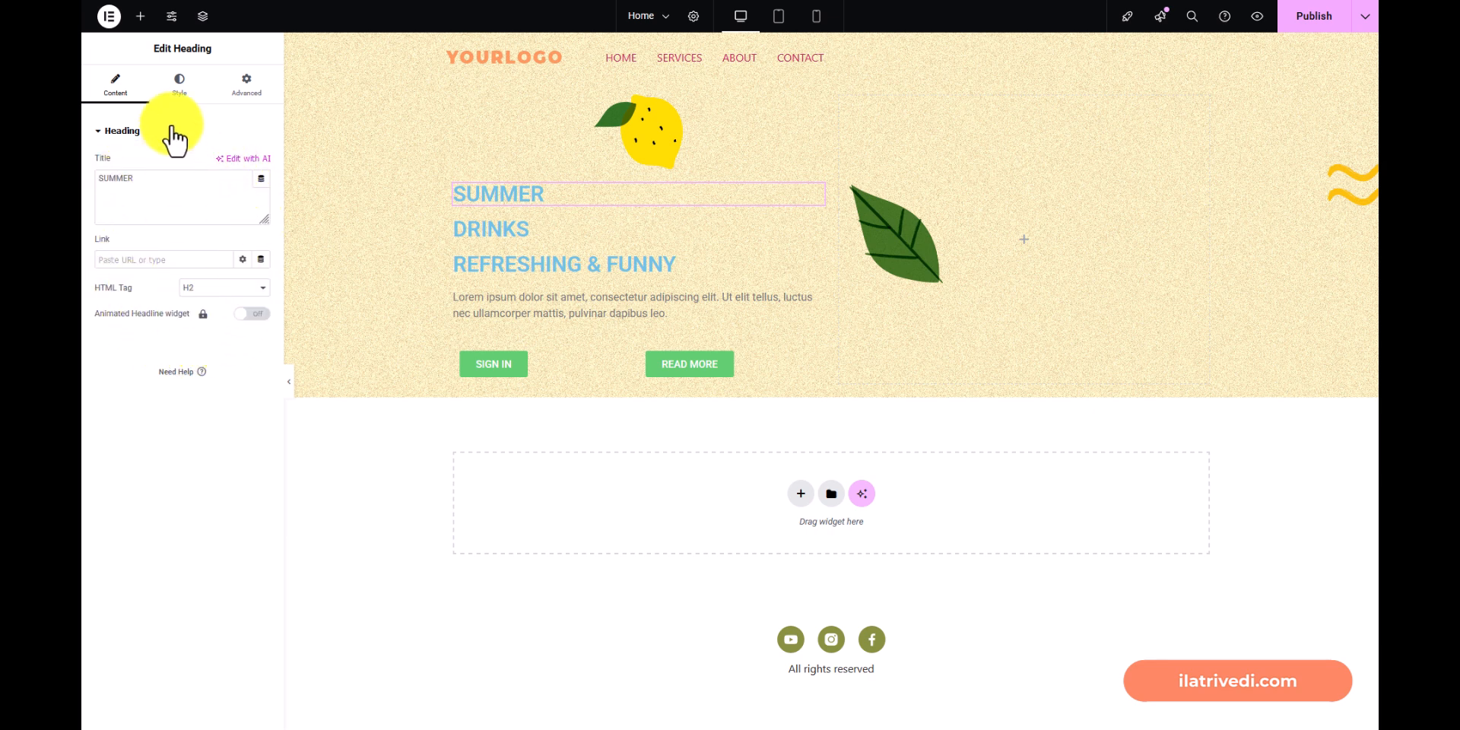
{"action": "left_click", "coordinate": [181, 90]}
{"action": "left_click", "coordinate": [259, 93]}
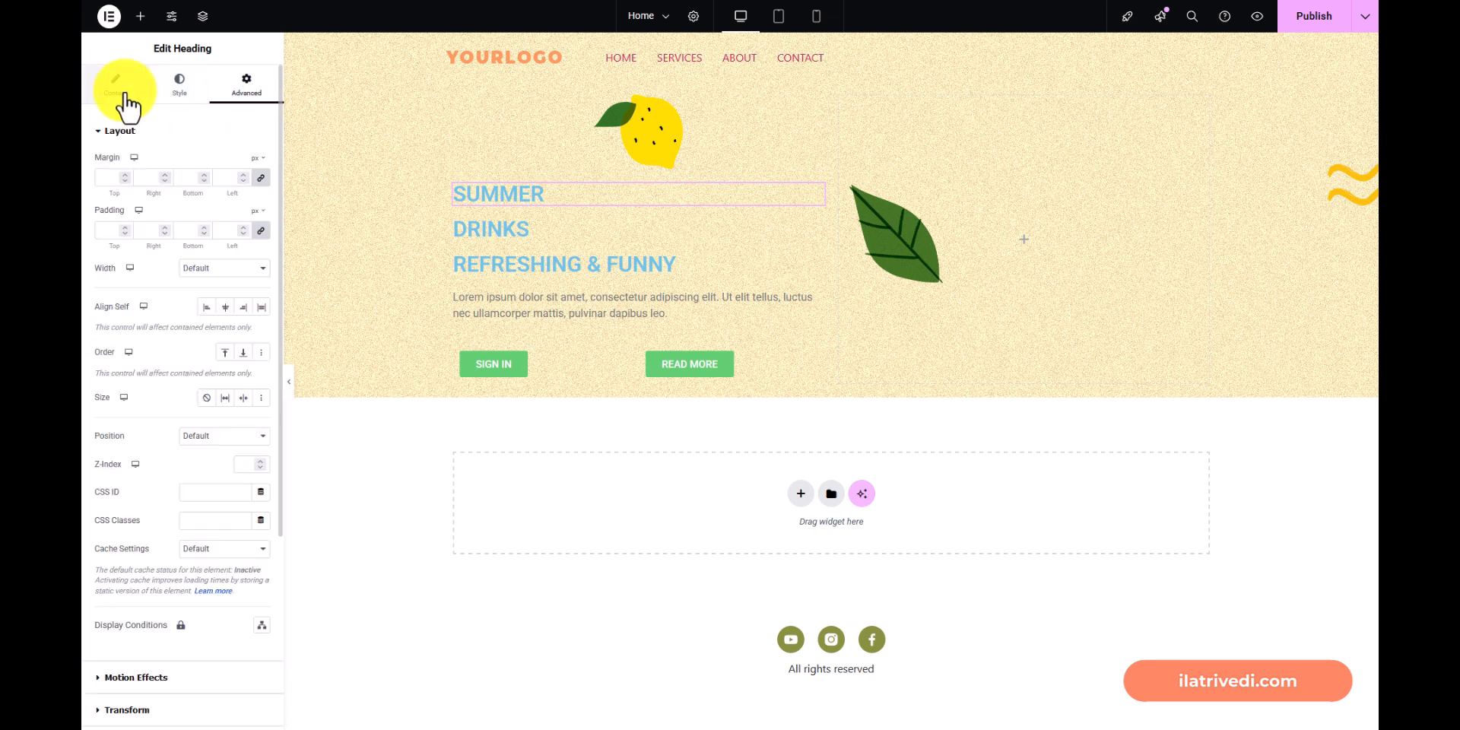
{"action": "left_click", "coordinate": [124, 95]}
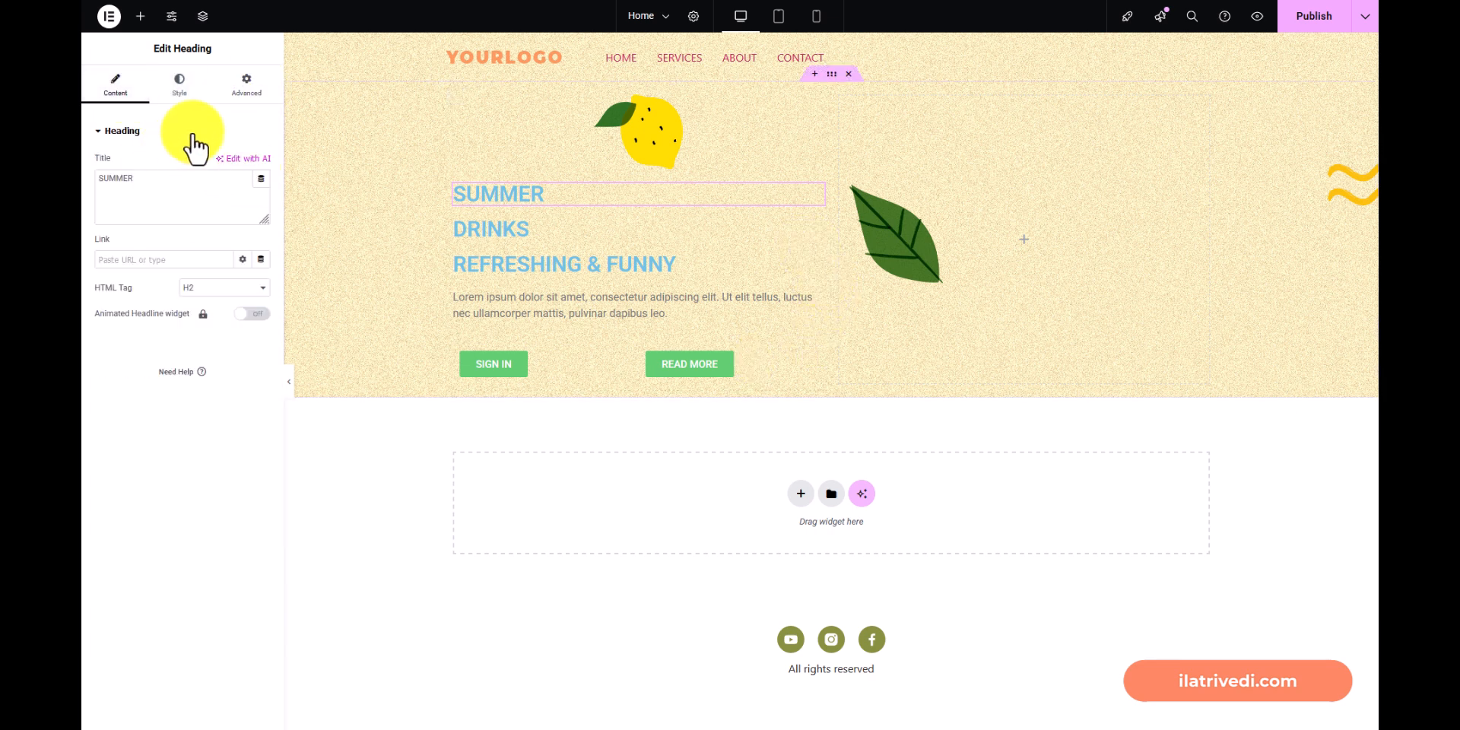
{"action": "left_click", "coordinate": [179, 90]}
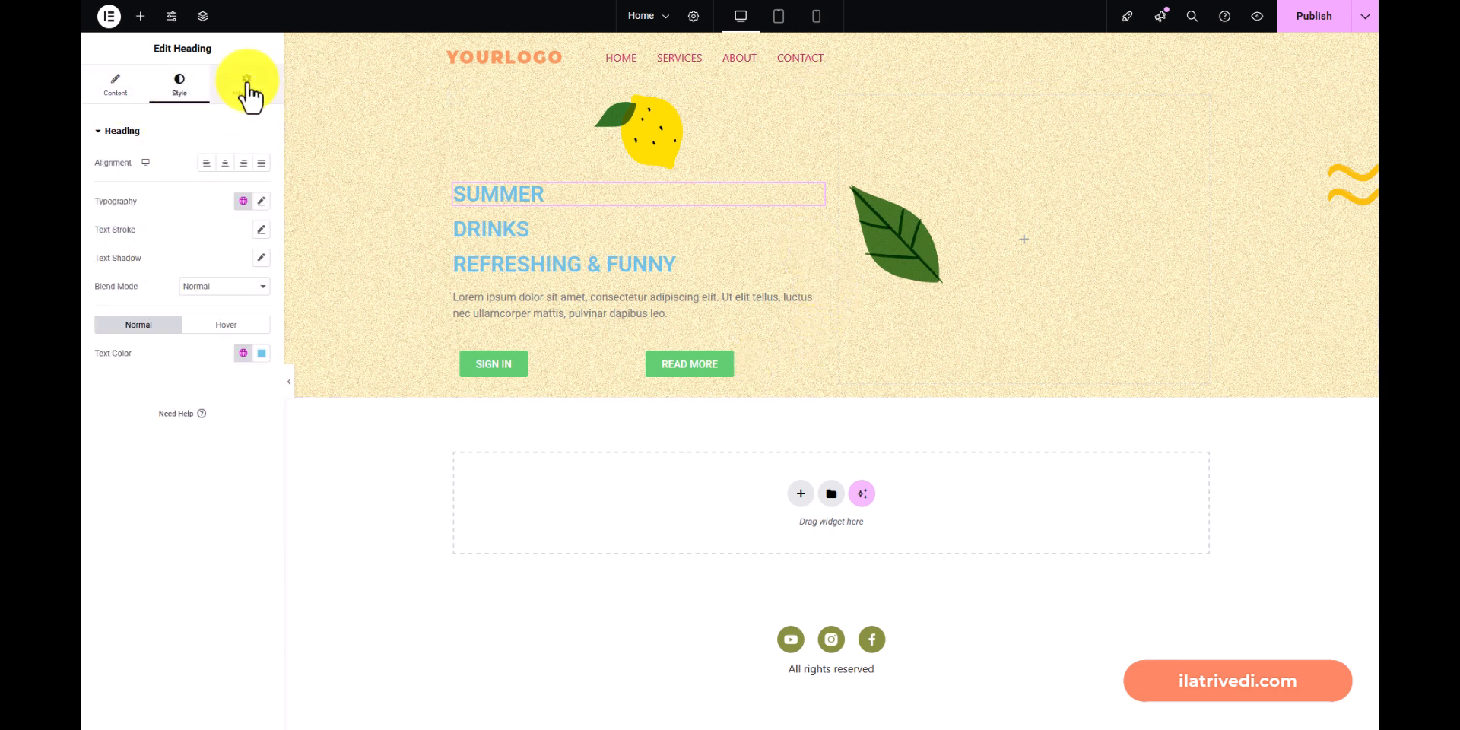
{"action": "left_click", "coordinate": [251, 95]}
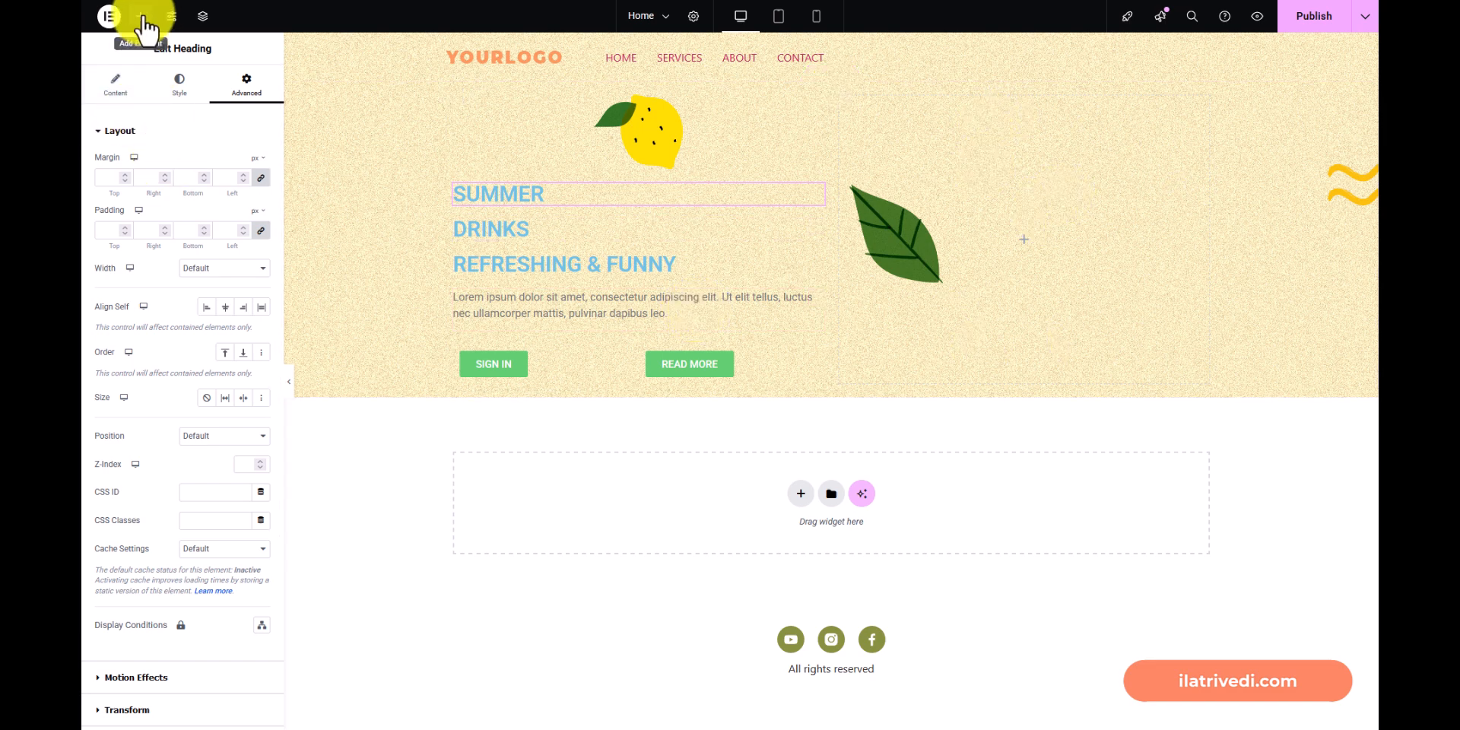
Add an Image Carousel widget to the empty second column of the hero container.
{"action": "left_click", "coordinate": [139, 16]}
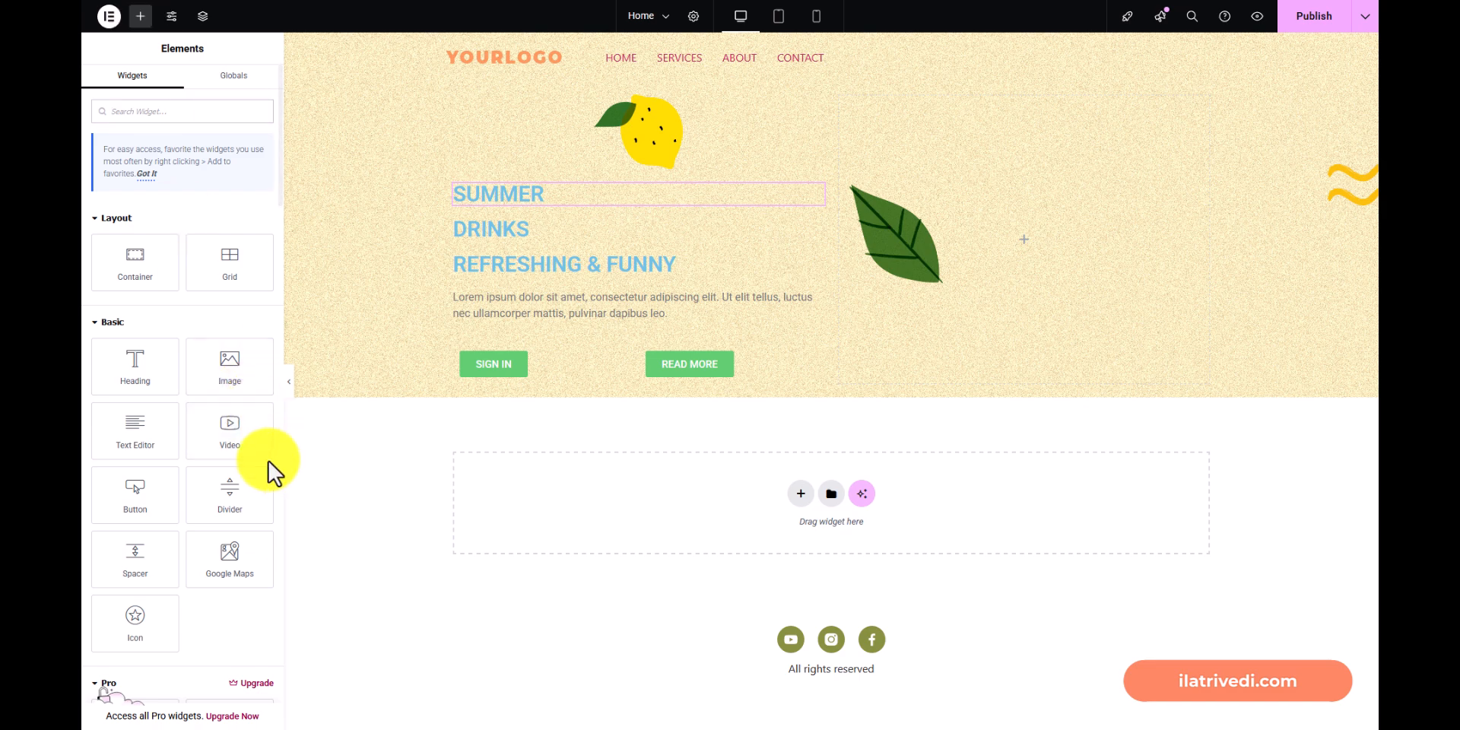
{"action": "scroll", "coordinate": [261, 456], "scroll_direction": "down", "scroll_amount": 5}
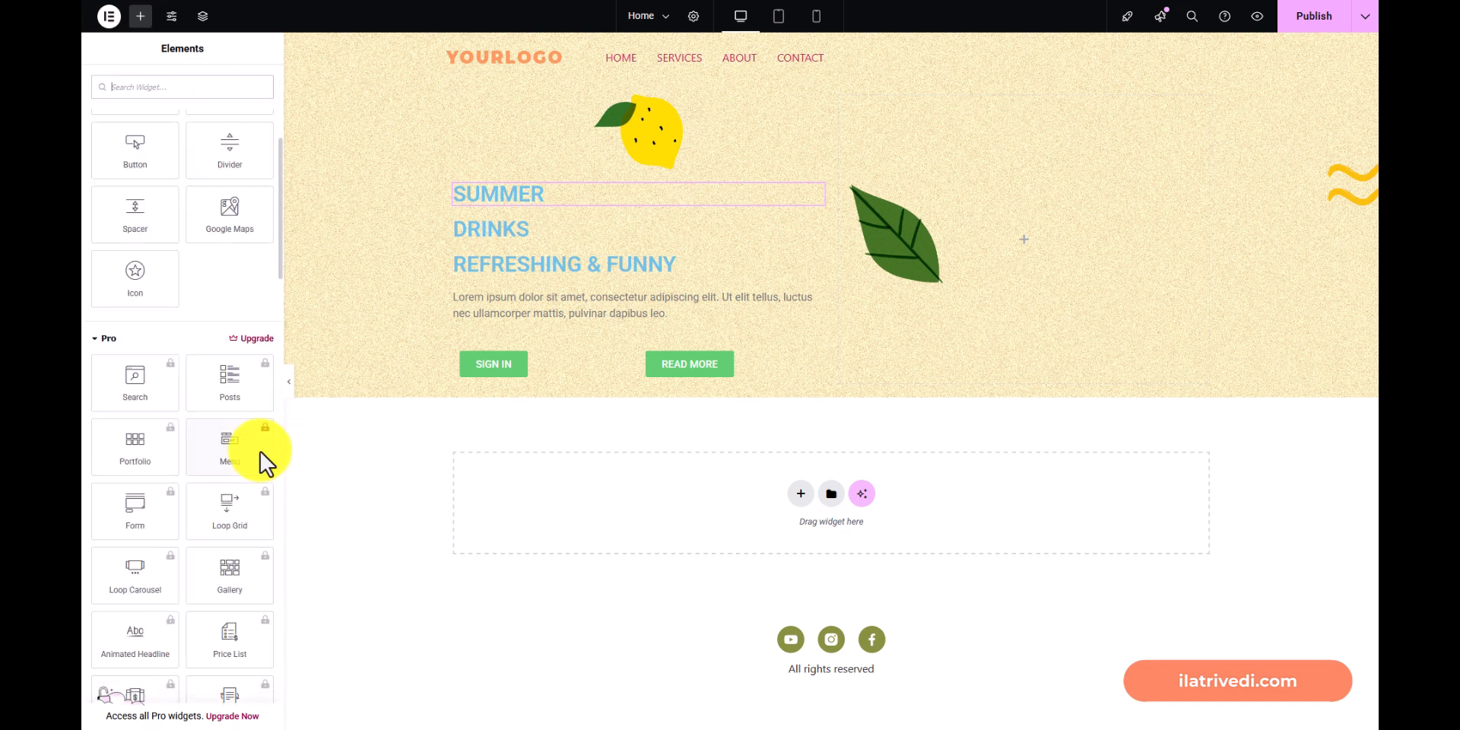
{"action": "scroll", "coordinate": [270, 449], "scroll_direction": "up", "scroll_amount": 1}
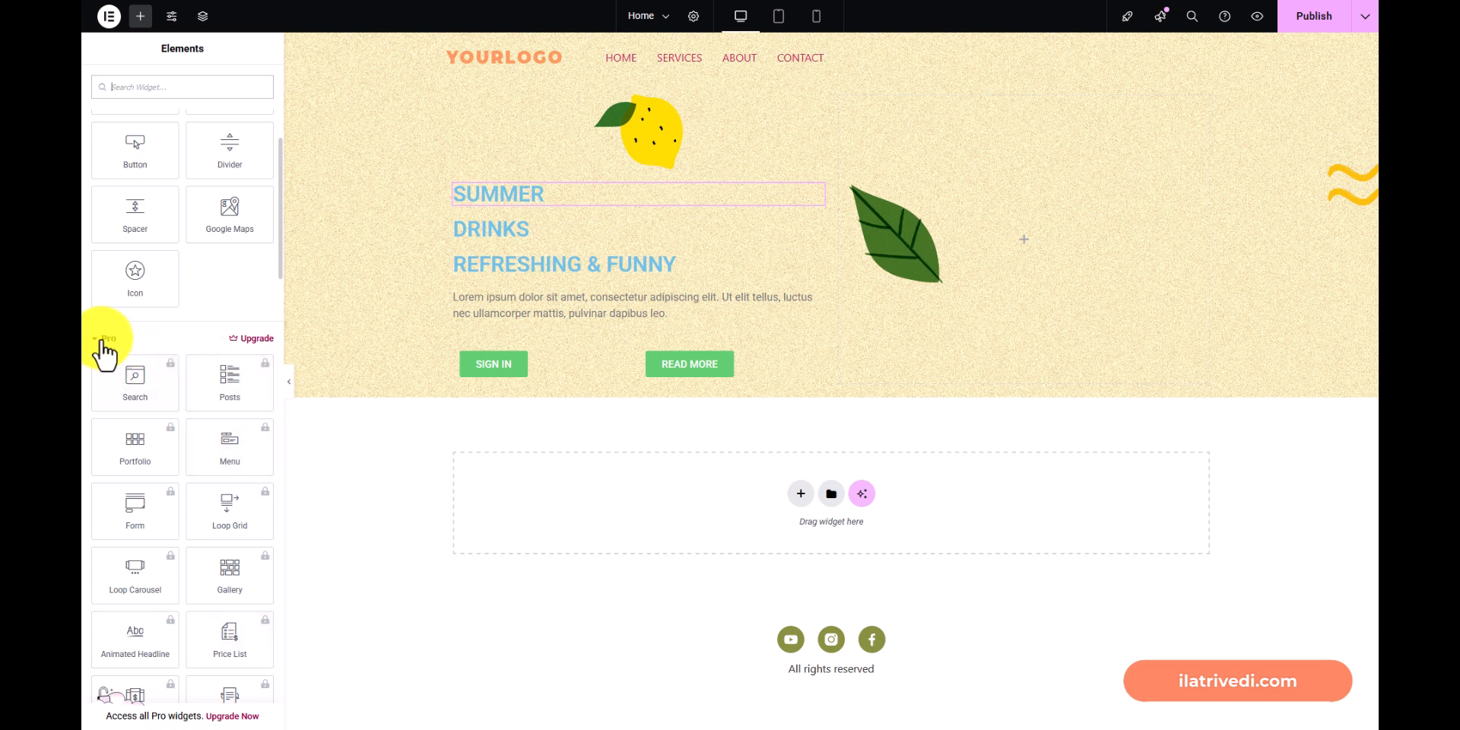
{"action": "left_click", "coordinate": [104, 340]}
{"action": "scroll", "coordinate": [247, 459], "scroll_direction": "down", "scroll_amount": 2}
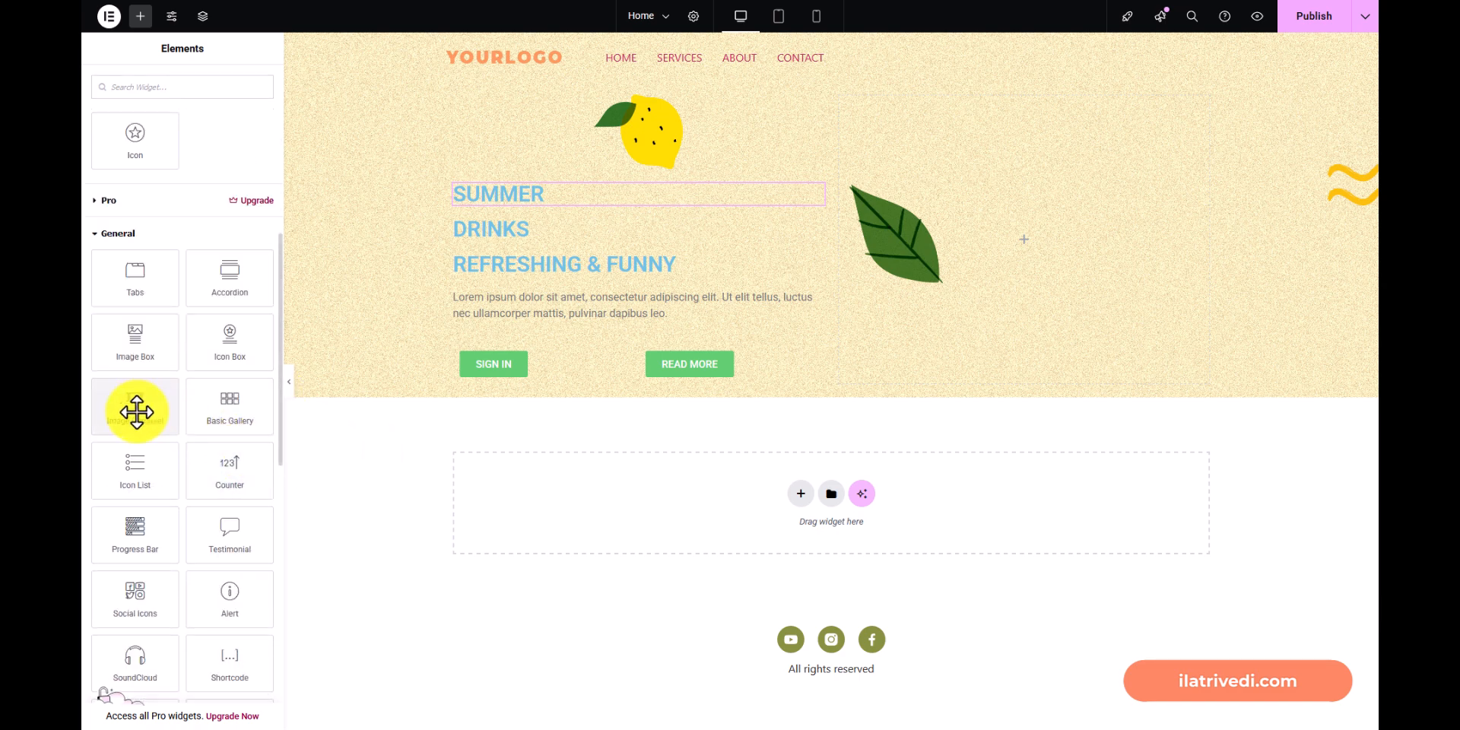
{"action": "left_click_drag", "start_coordinate": [136, 411], "coordinate": [1117, 239]}
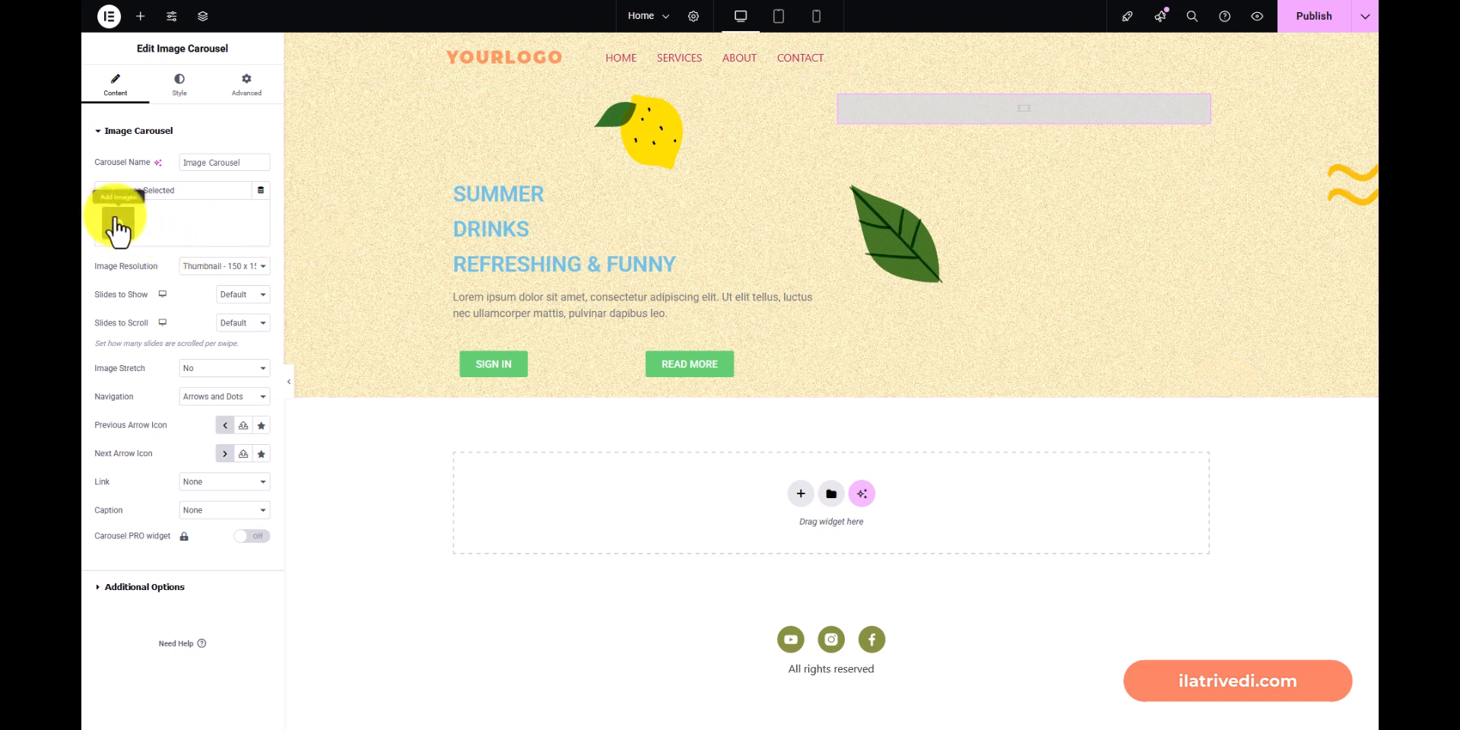
Fill the image carousel with the three drink photos from the media library: the pink-background jars, heroimg2 and heroimg1.
{"action": "left_click", "coordinate": [118, 225]}
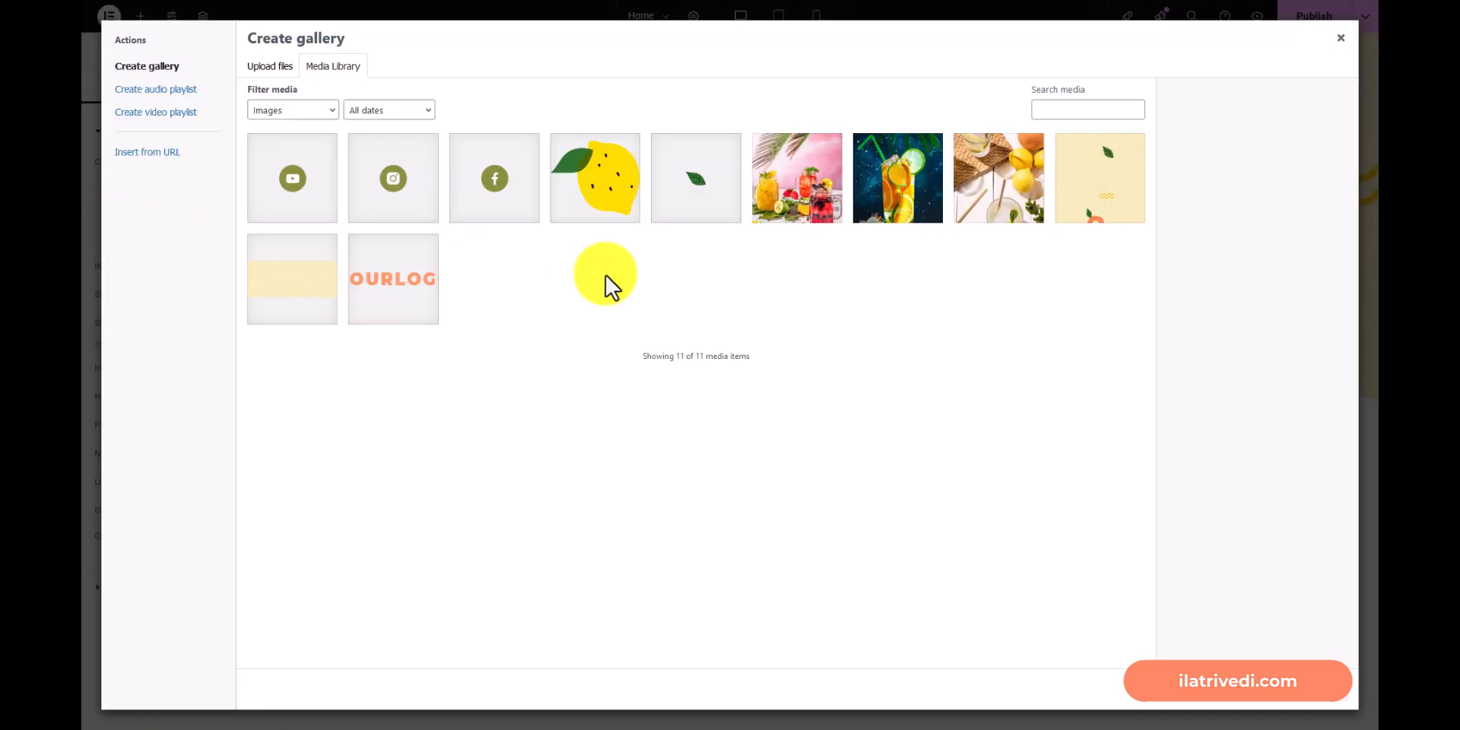
{"action": "left_click", "coordinate": [808, 185]}
{"action": "left_click", "coordinate": [907, 223]}
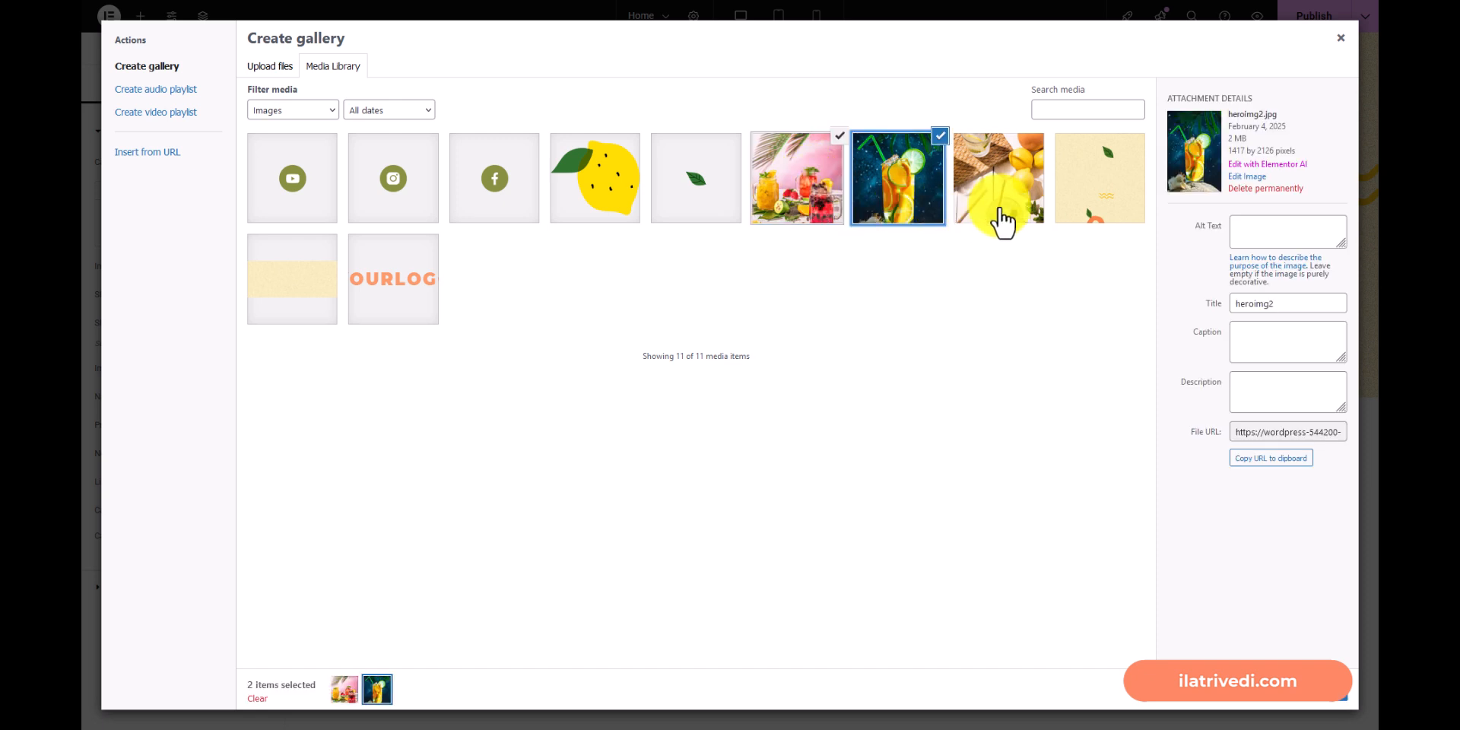
{"action": "left_click", "coordinate": [1000, 221]}
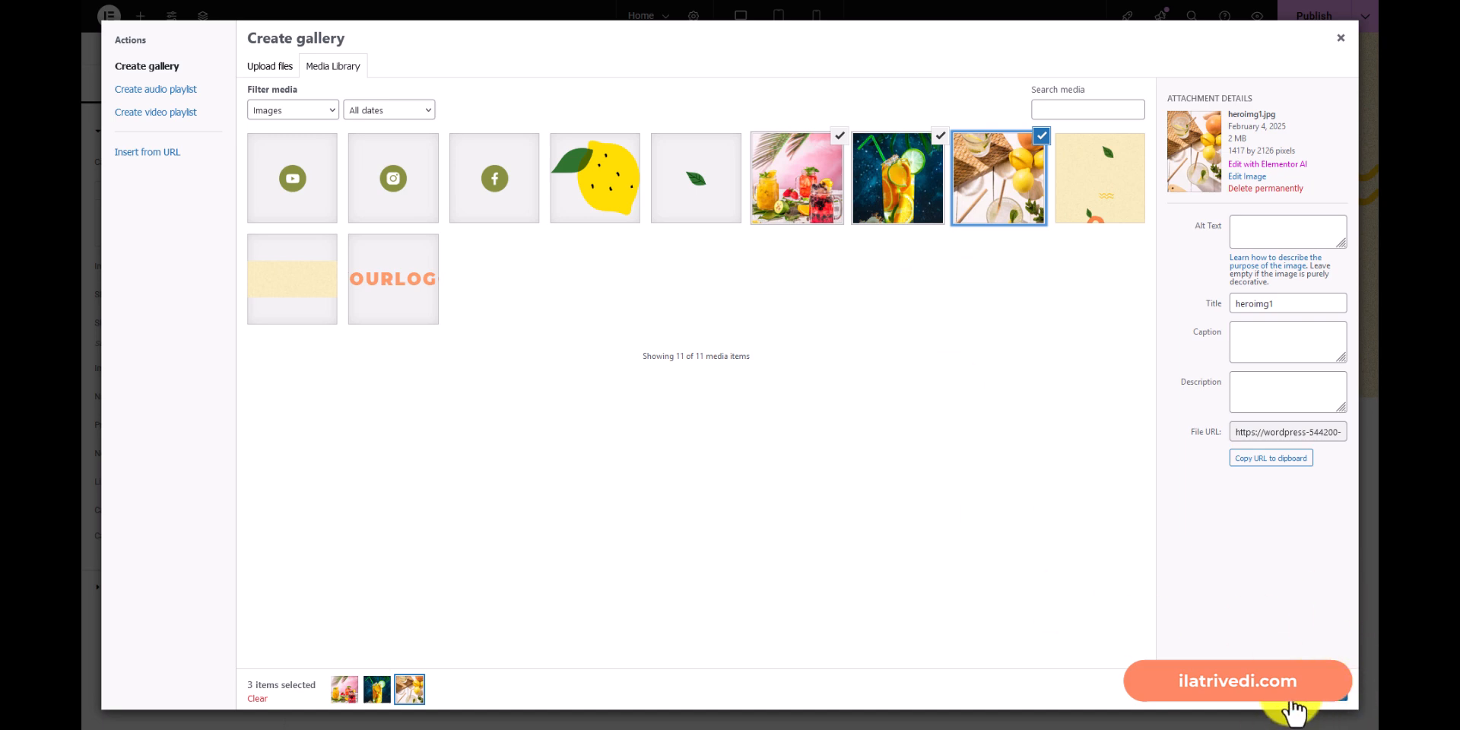
{"action": "left_click", "coordinate": [1304, 709]}
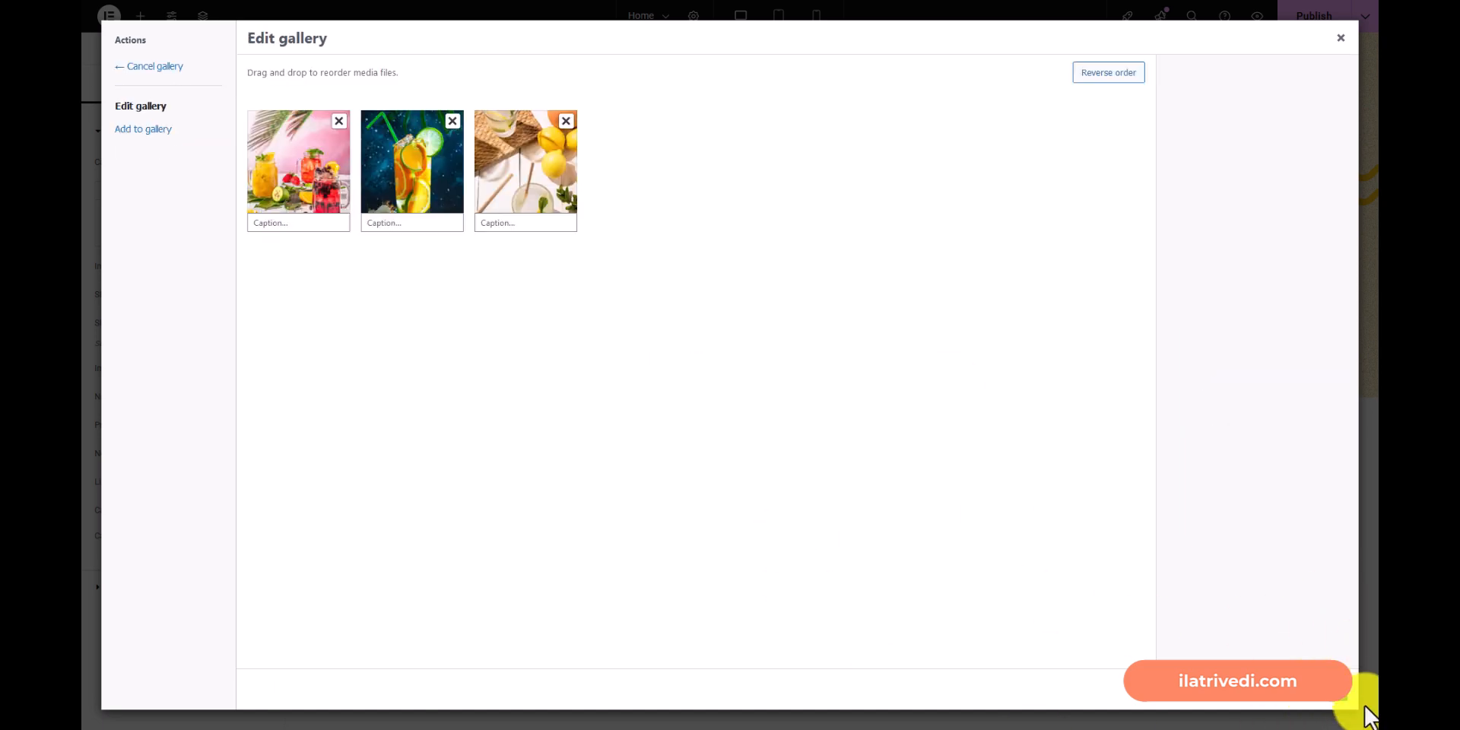
{"action": "left_click", "coordinate": [1320, 702]}
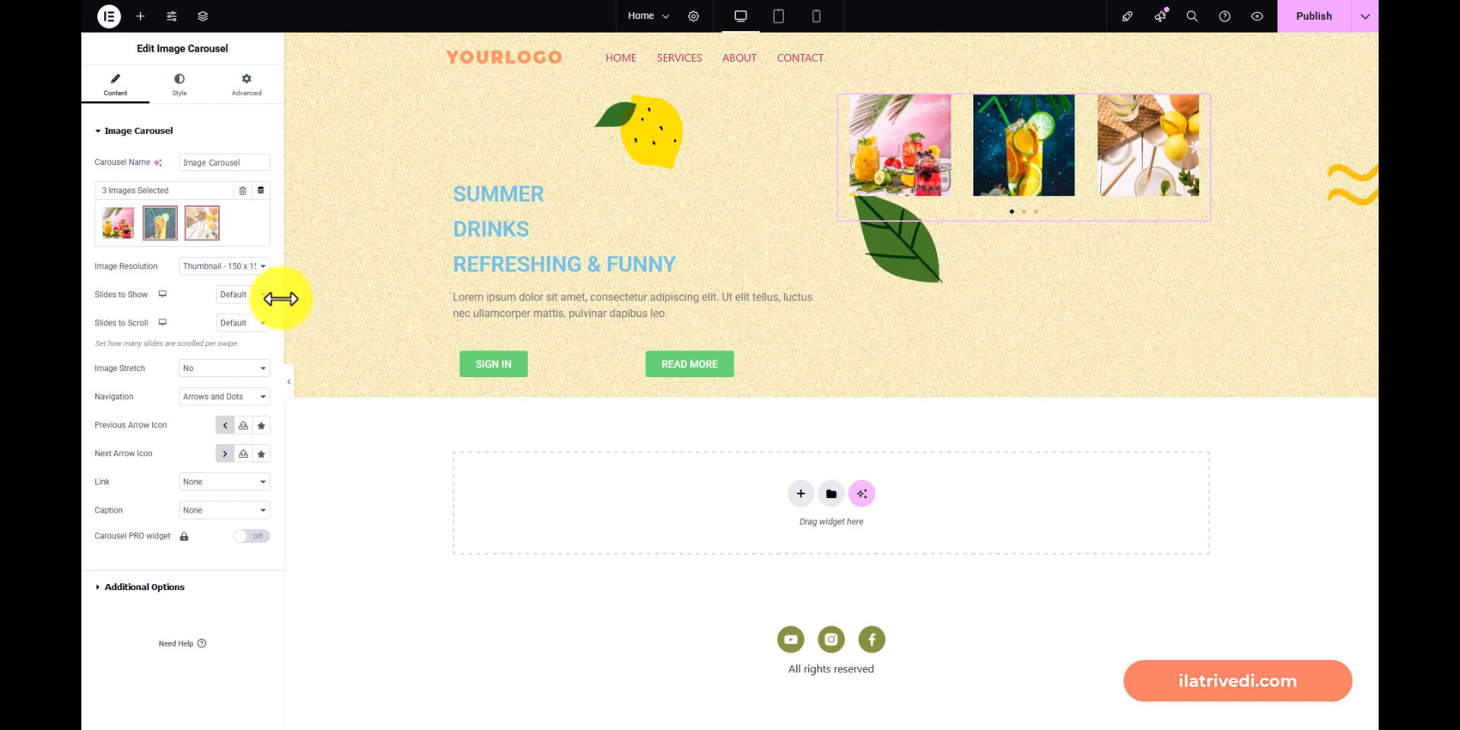
Set the carousel's image resolution to Full and its slides to show to 1, and publish the page.
{"action": "left_click", "coordinate": [262, 267]}
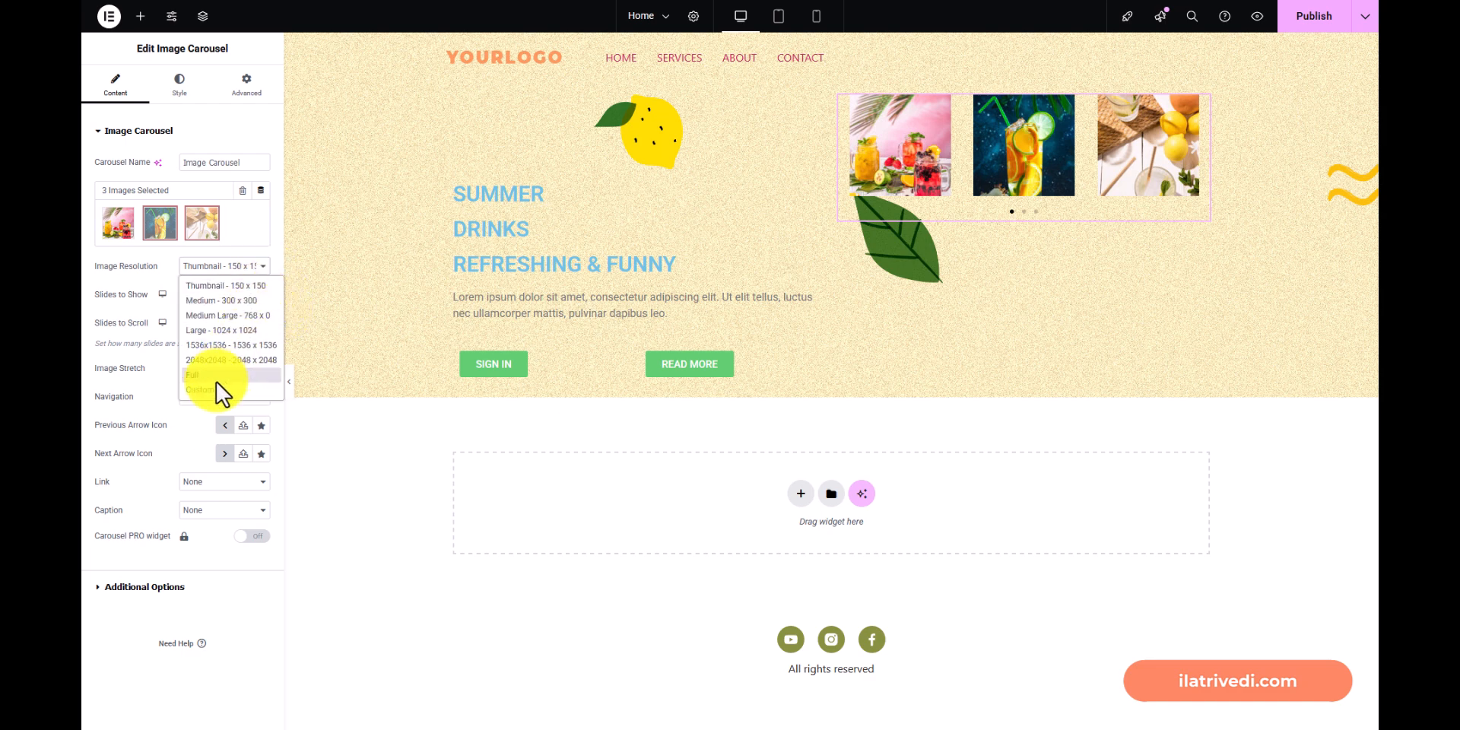
{"action": "left_click", "coordinate": [253, 253]}
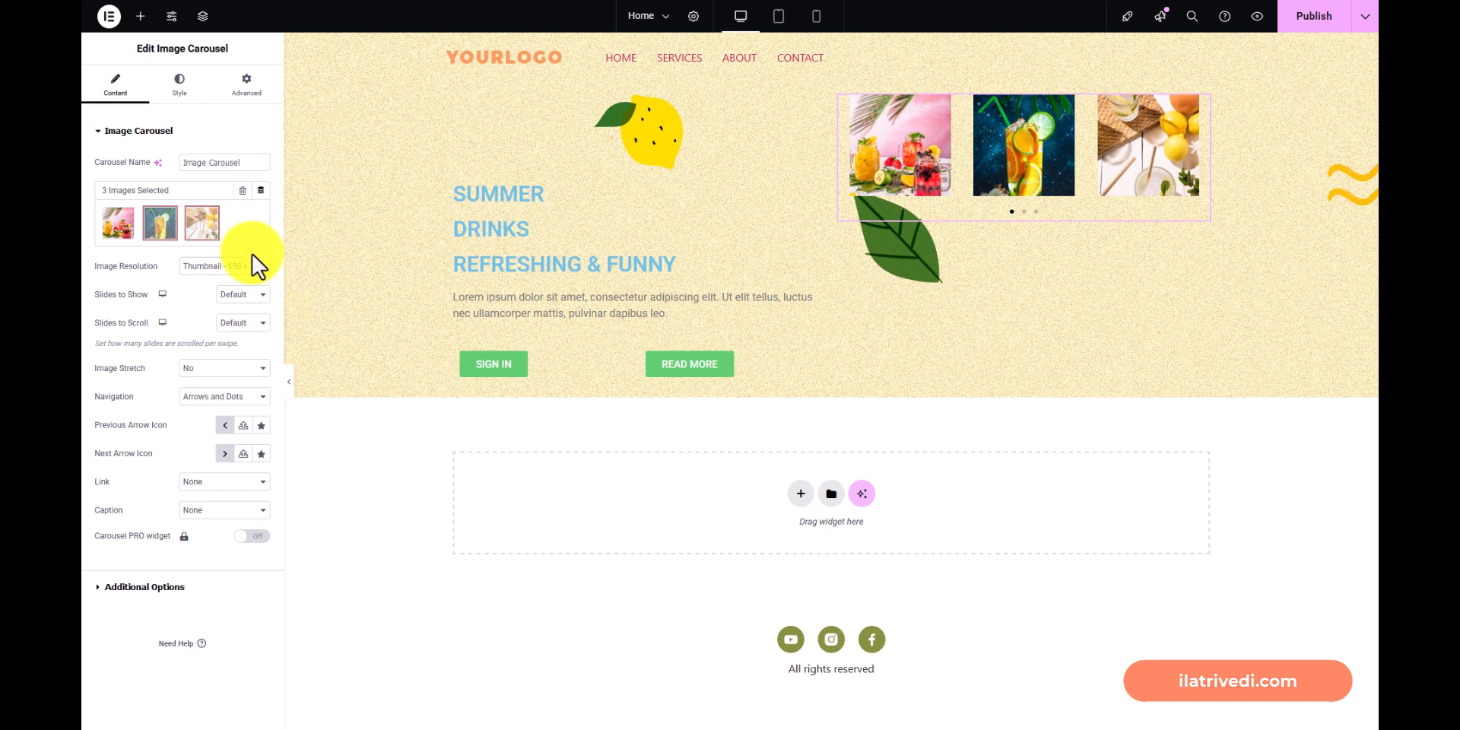
{"action": "left_click", "coordinate": [252, 262]}
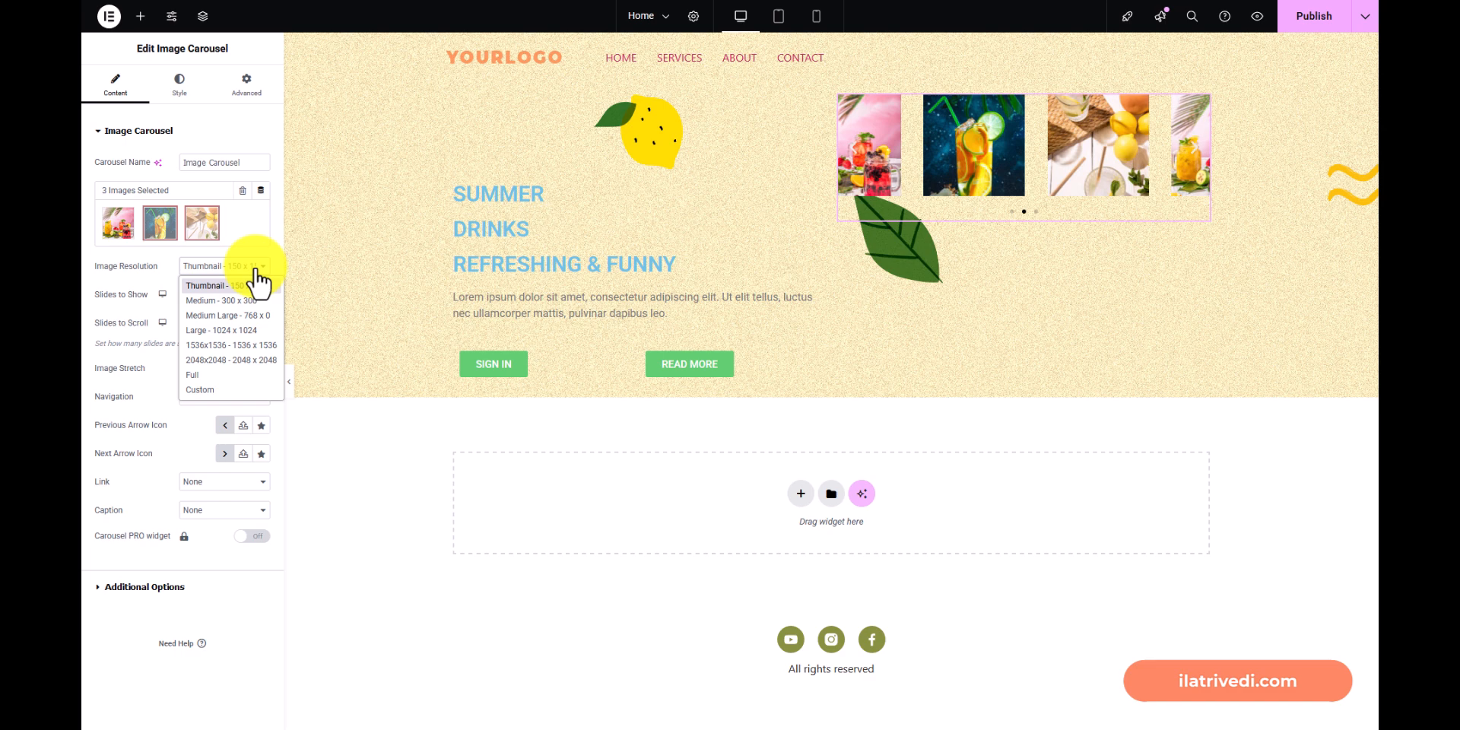
{"action": "left_click", "coordinate": [205, 375]}
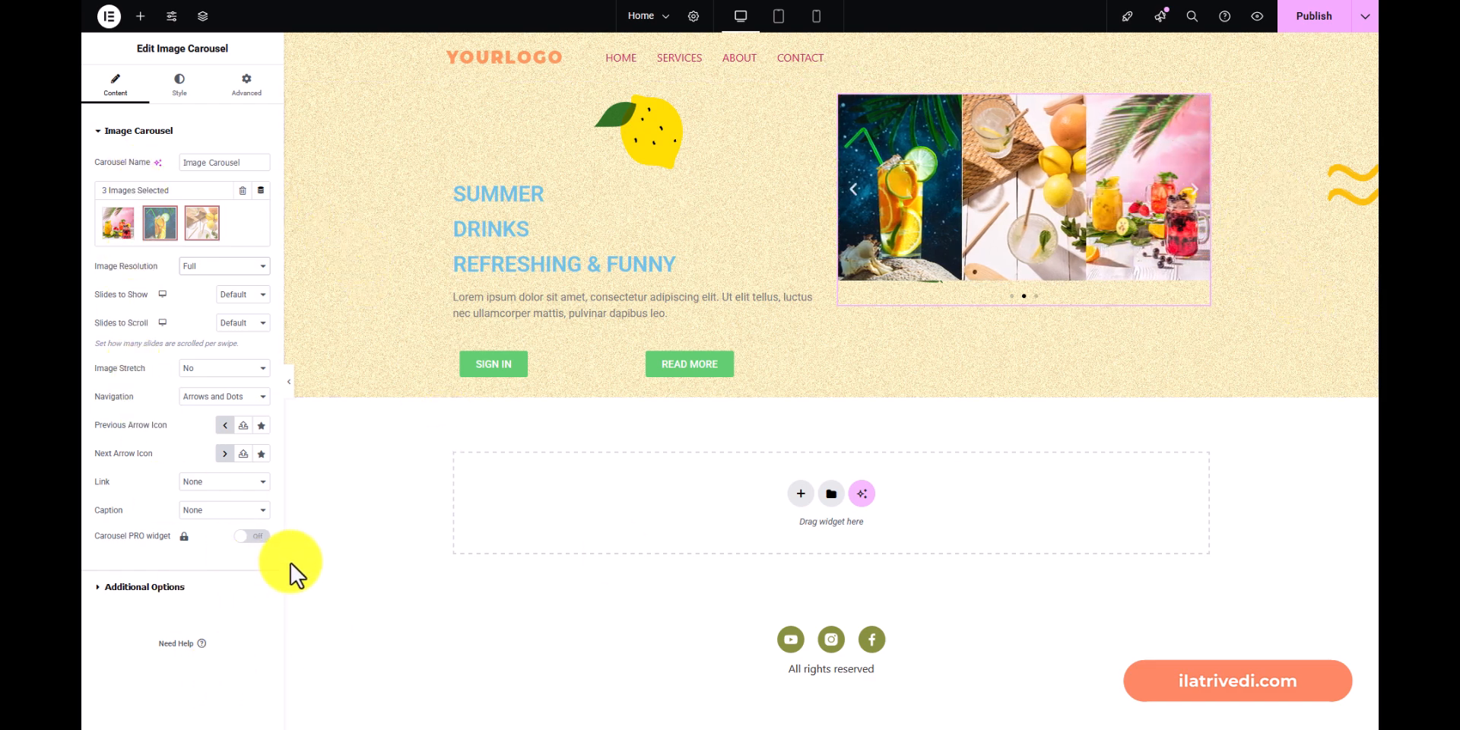
{"action": "left_click", "coordinate": [262, 298]}
{"action": "left_click", "coordinate": [236, 331]}
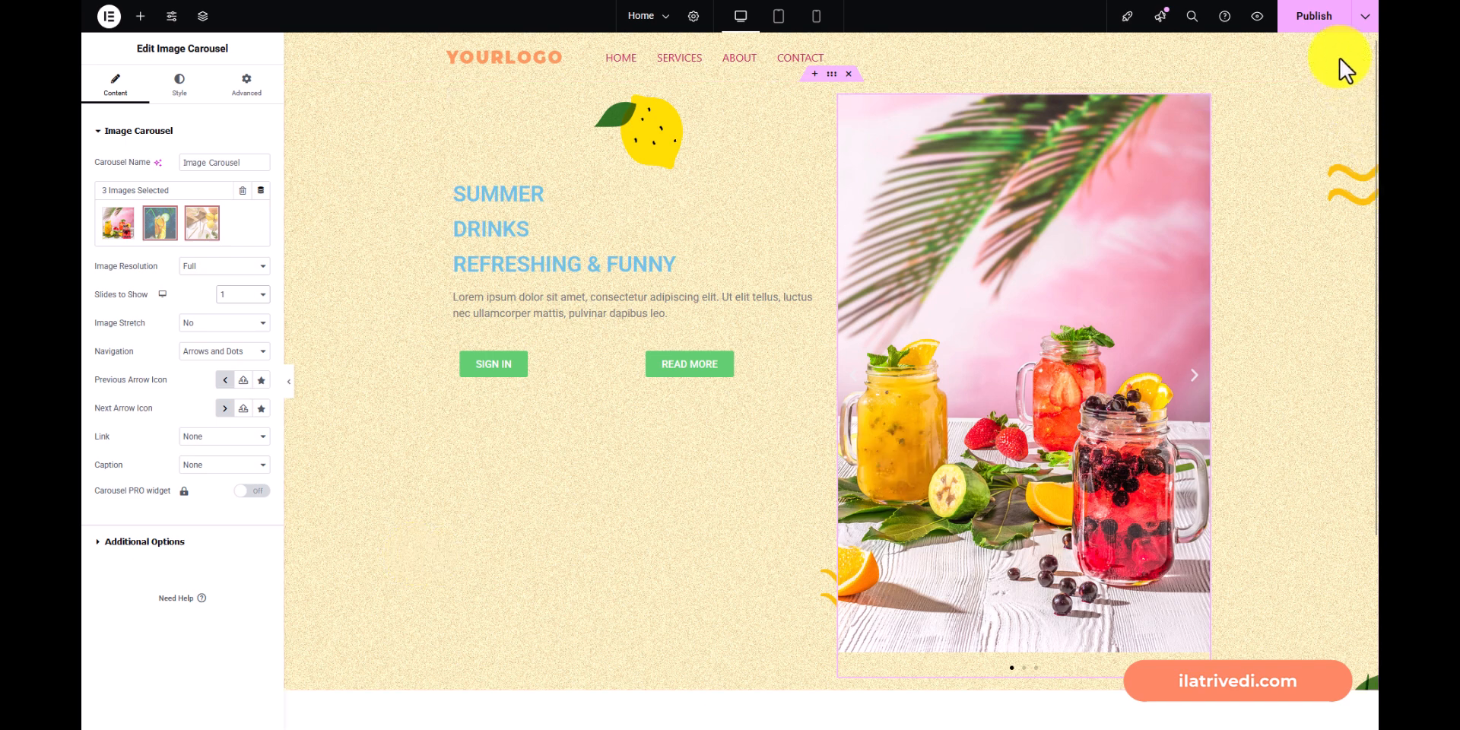
{"action": "left_click", "coordinate": [1316, 16]}
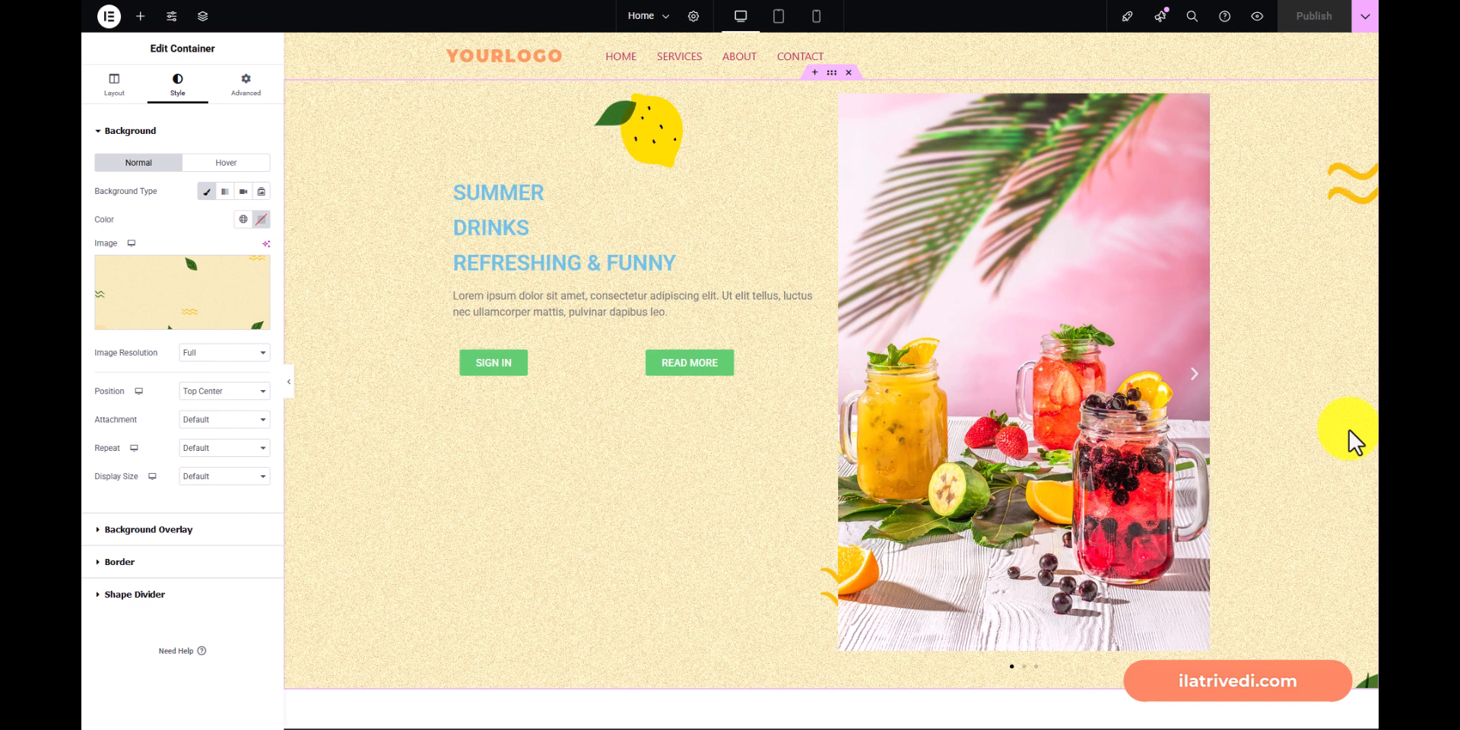
Look through the settings of the hero container and the REFRESHING & FUNNY heading, including layout, style, advanced and content options.
{"action": "left_click", "coordinate": [240, 90]}
{"action": "left_click", "coordinate": [114, 88]}
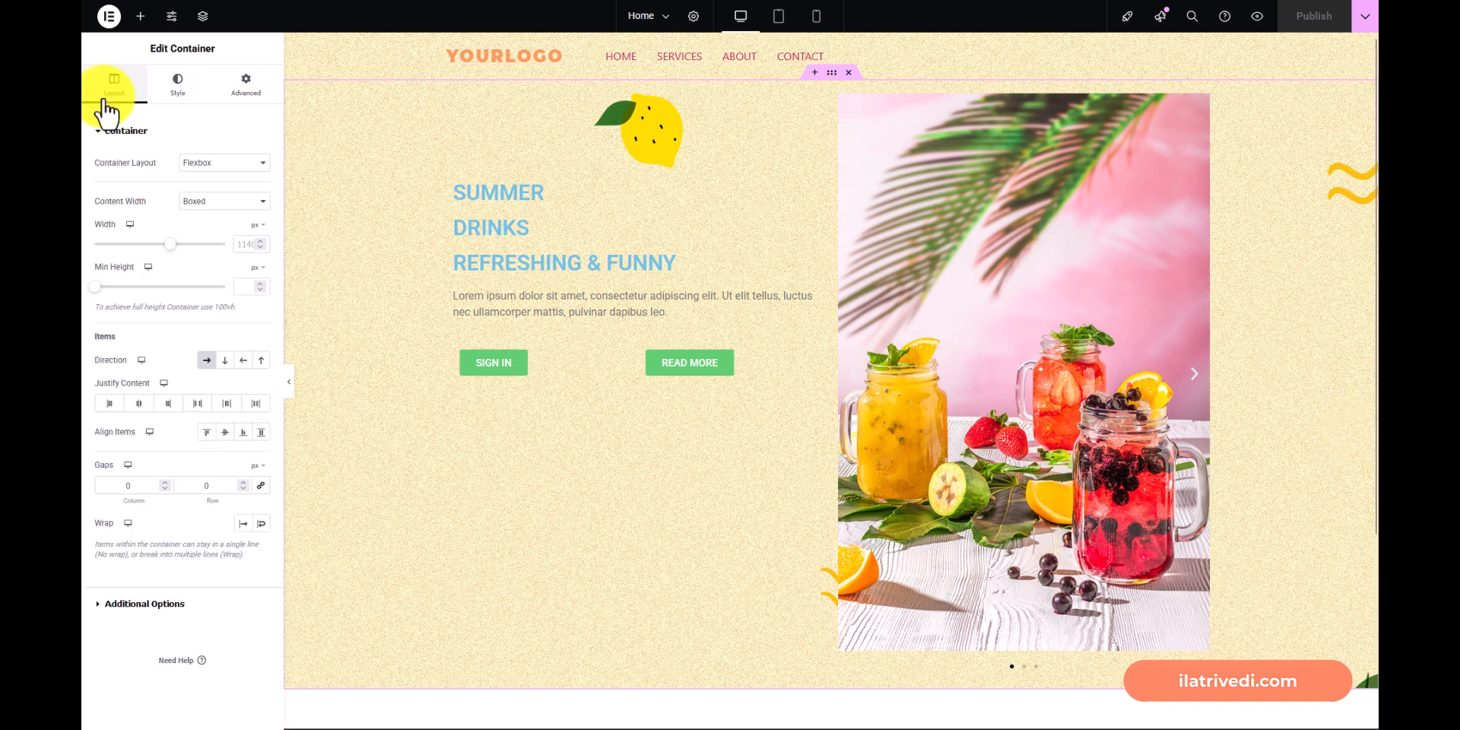
{"action": "left_click", "coordinate": [179, 90]}
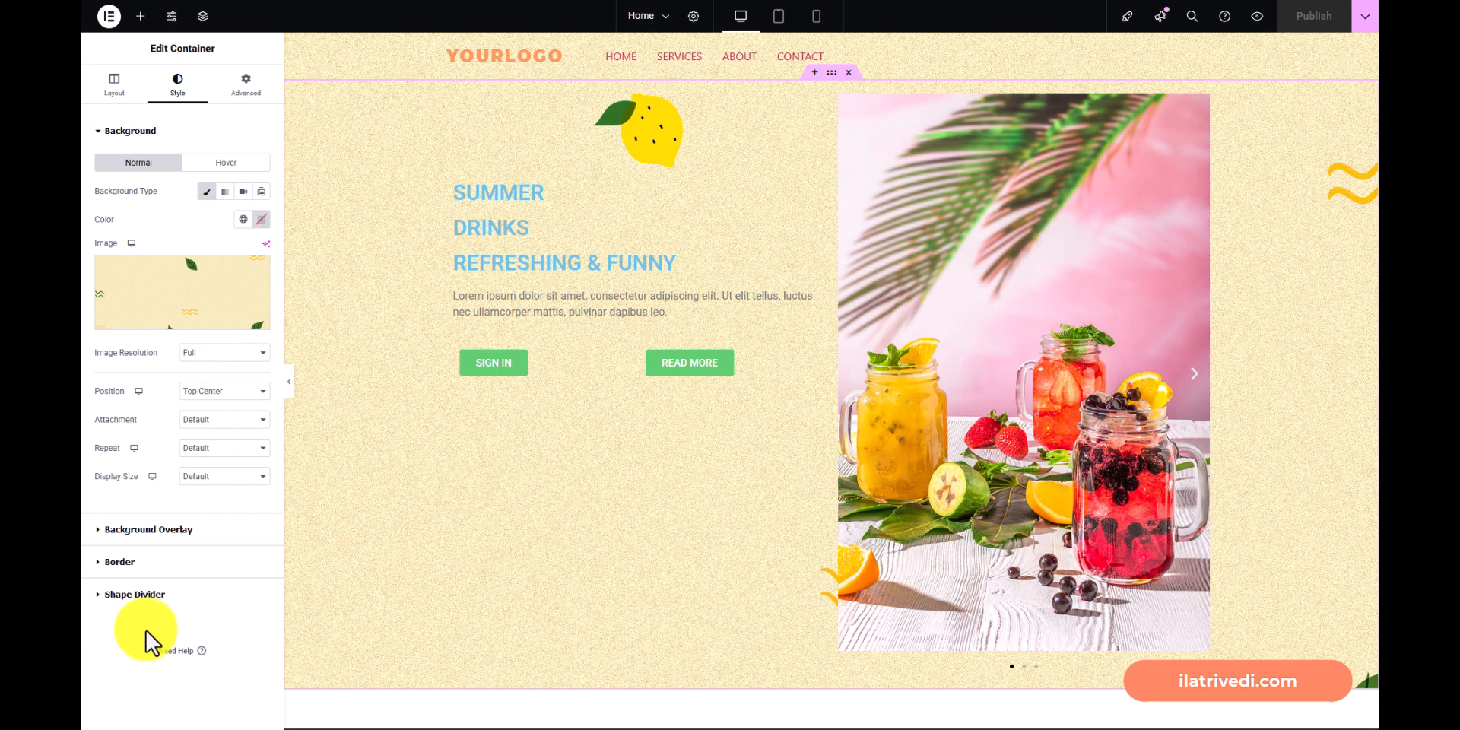
{"action": "left_click", "coordinate": [814, 264]}
{"action": "left_click", "coordinate": [179, 85]}
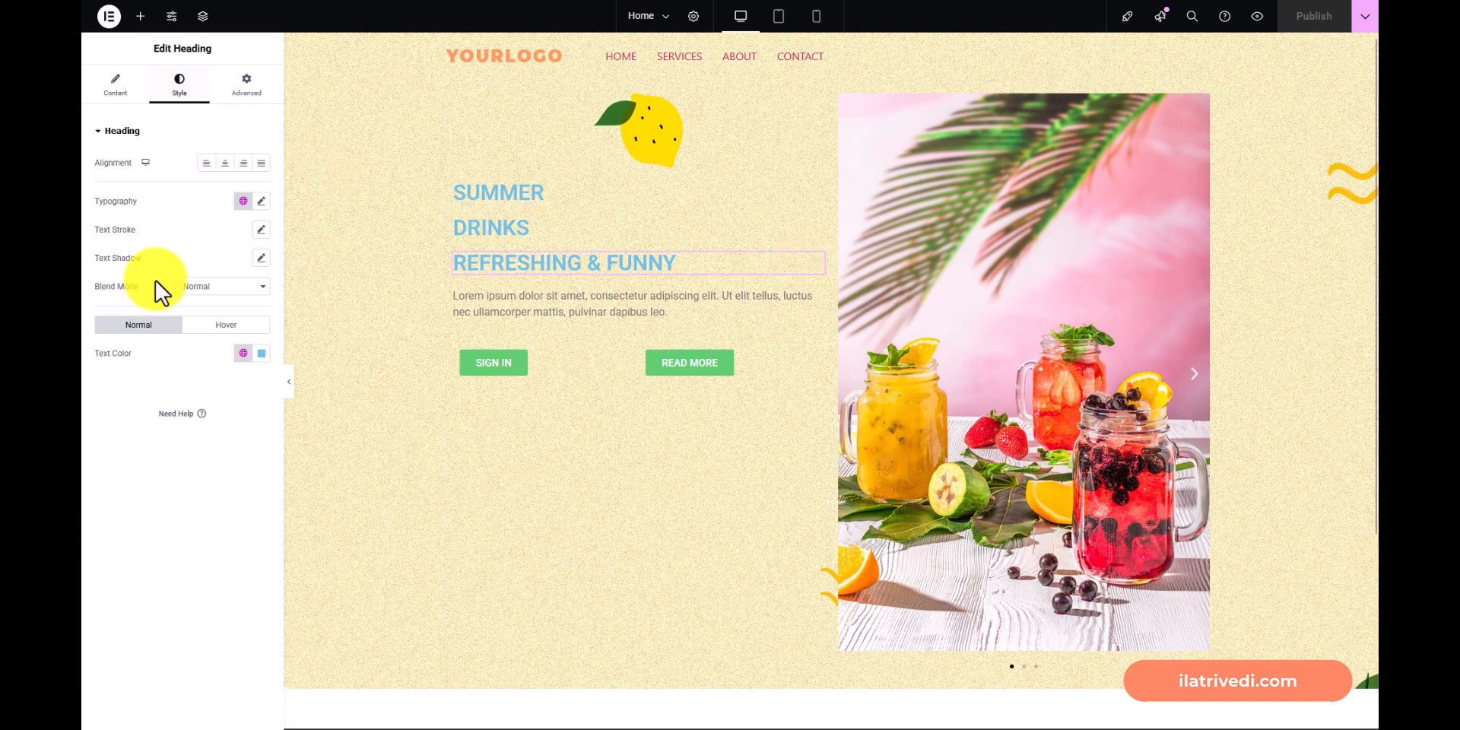
{"action": "left_click", "coordinate": [242, 91]}
{"action": "left_click", "coordinate": [118, 88]}
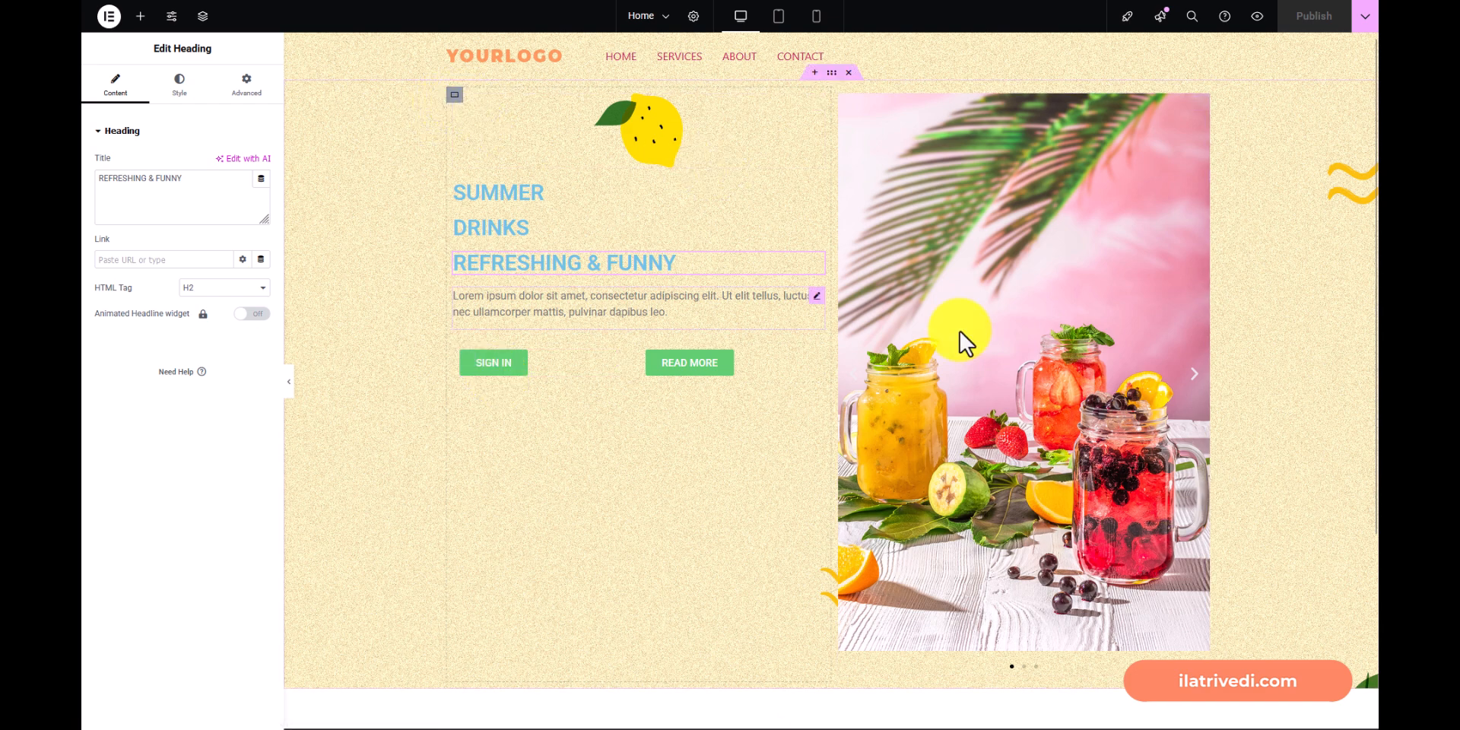
Center the content of the hero's first column container vertically with Justify Content and publish the page.
{"action": "left_click", "coordinate": [460, 98]}
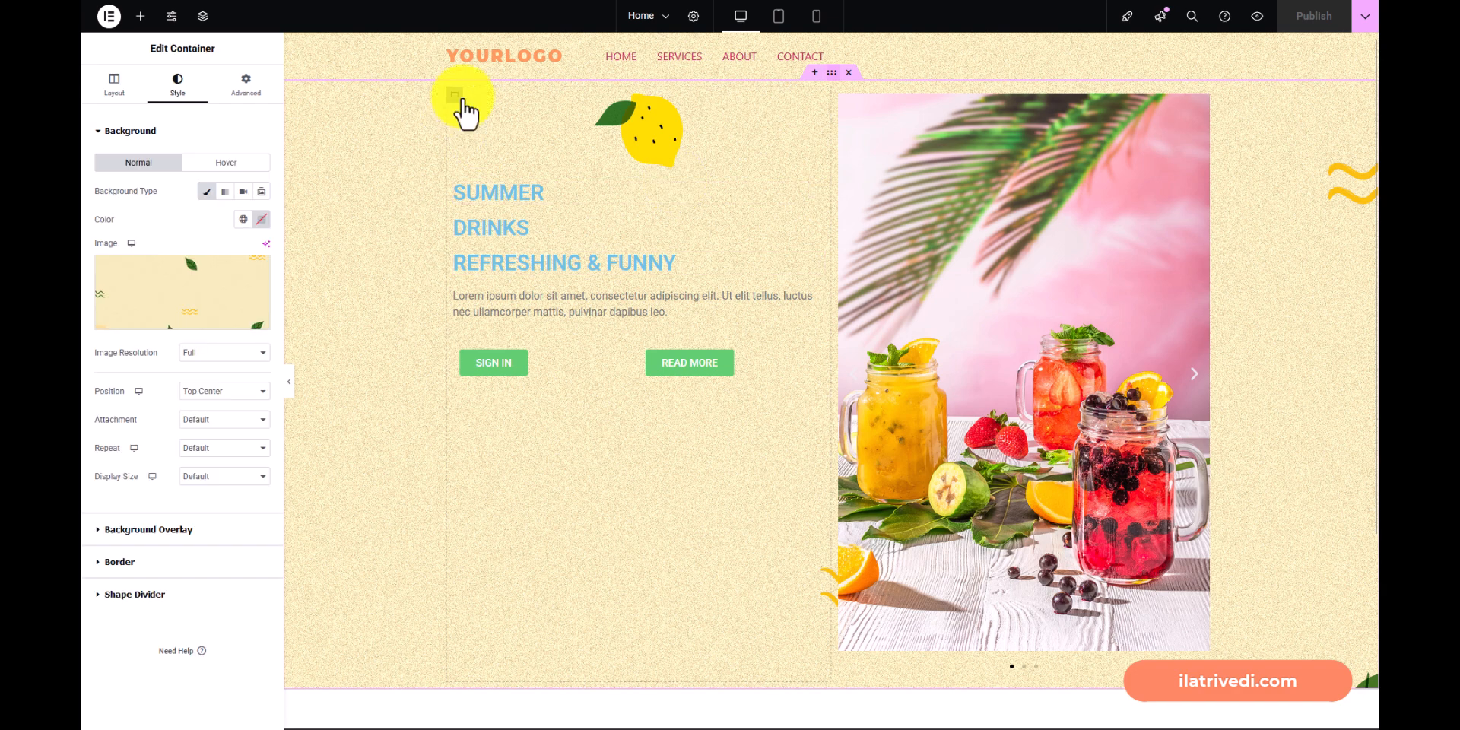
{"action": "left_click", "coordinate": [453, 98]}
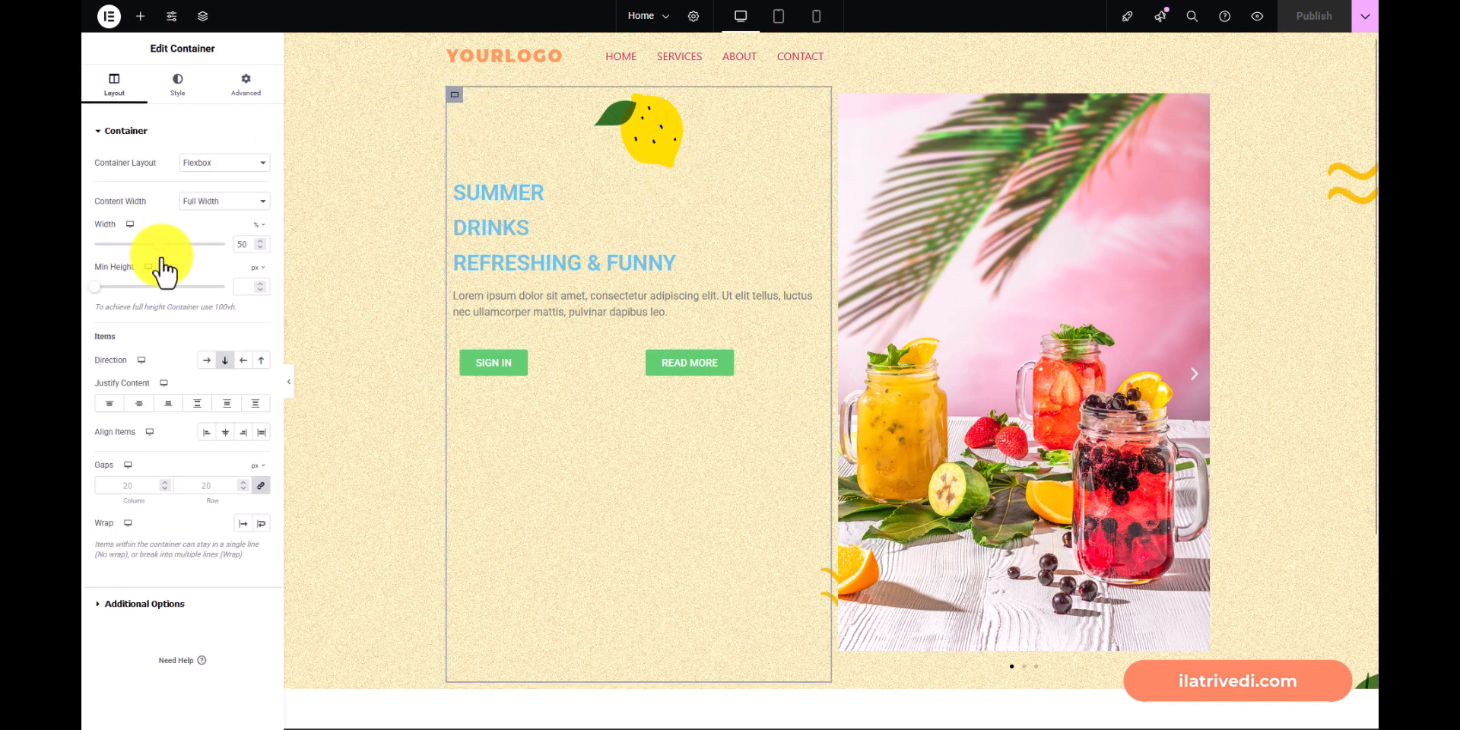
{"action": "left_click", "coordinate": [138, 403]}
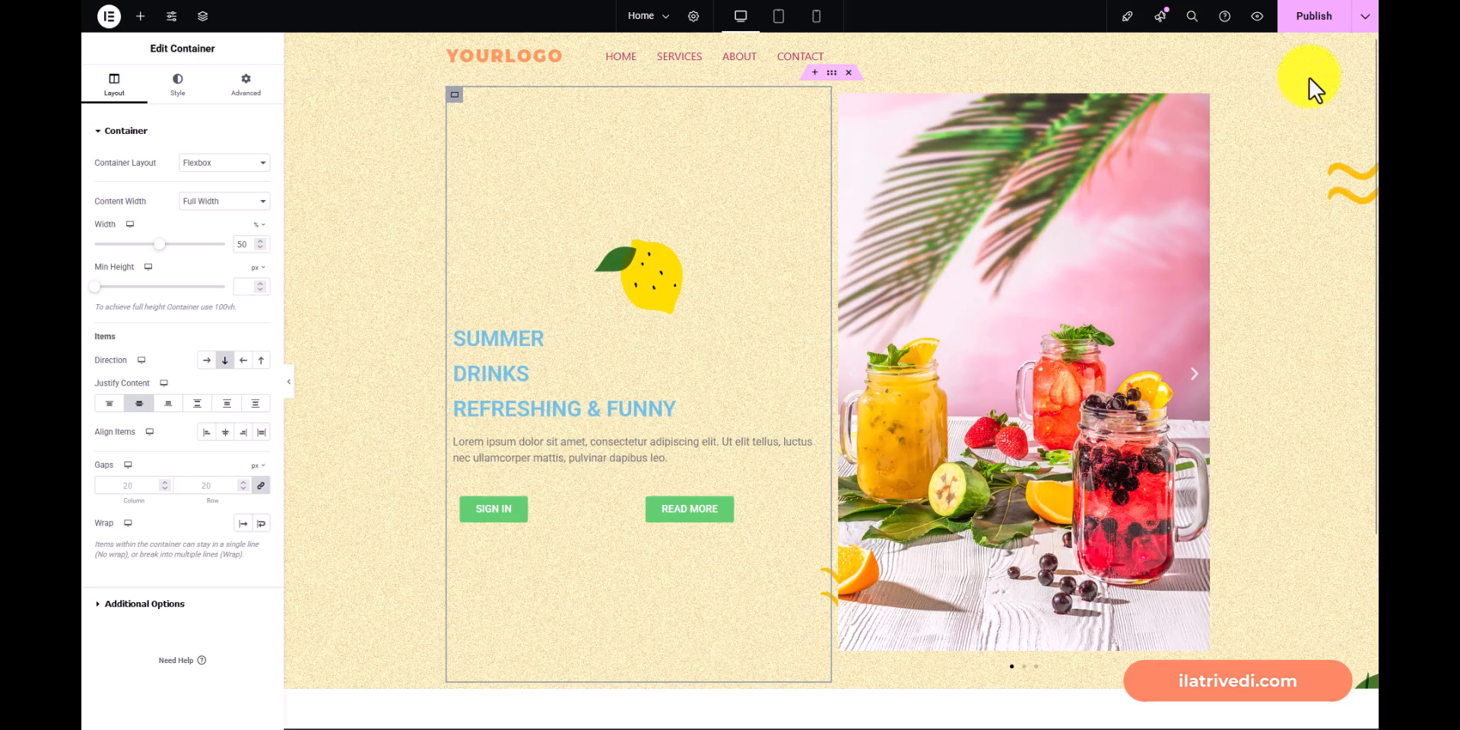
{"action": "left_click", "coordinate": [1318, 17]}
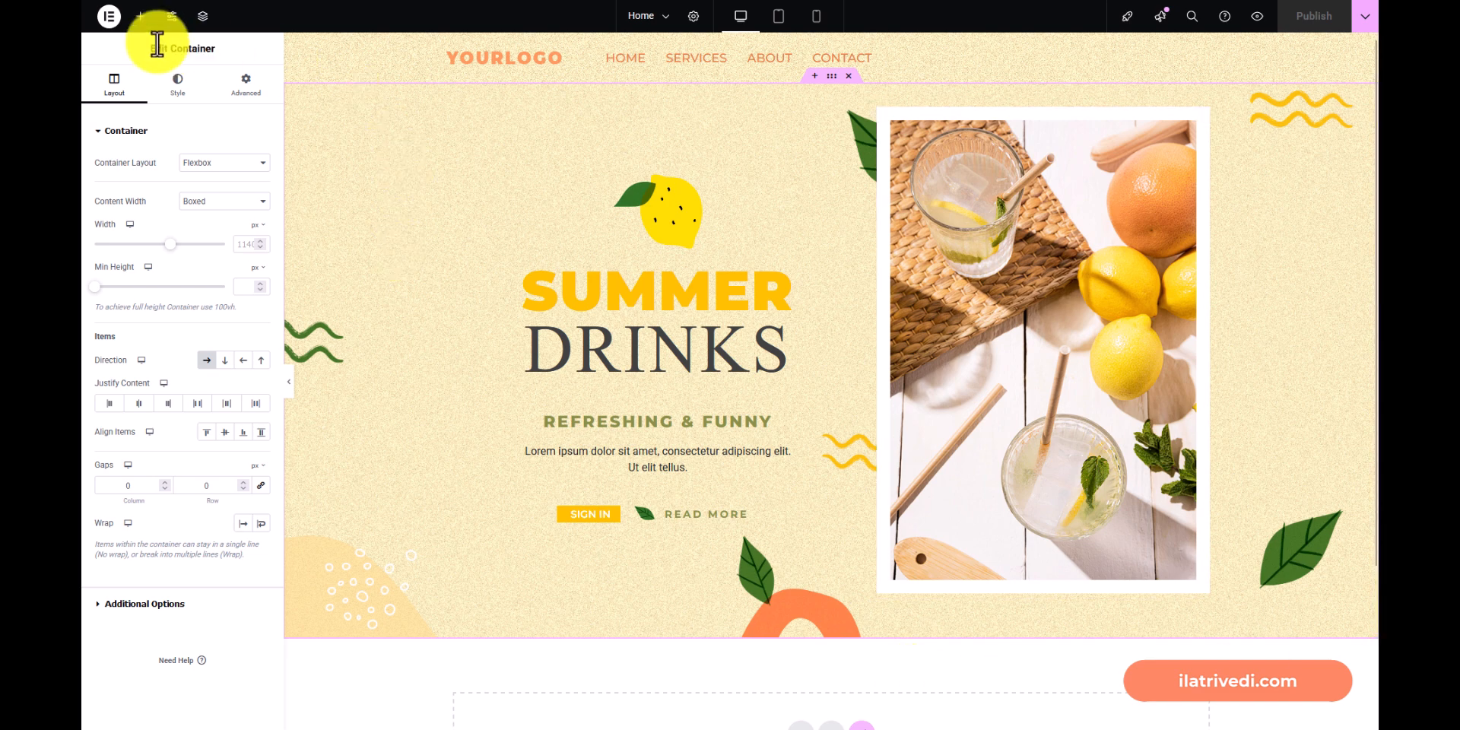
Review the design system and theme style options in Site Settings and return to the DRINKS heading's content settings.
{"action": "left_click", "coordinate": [173, 16]}
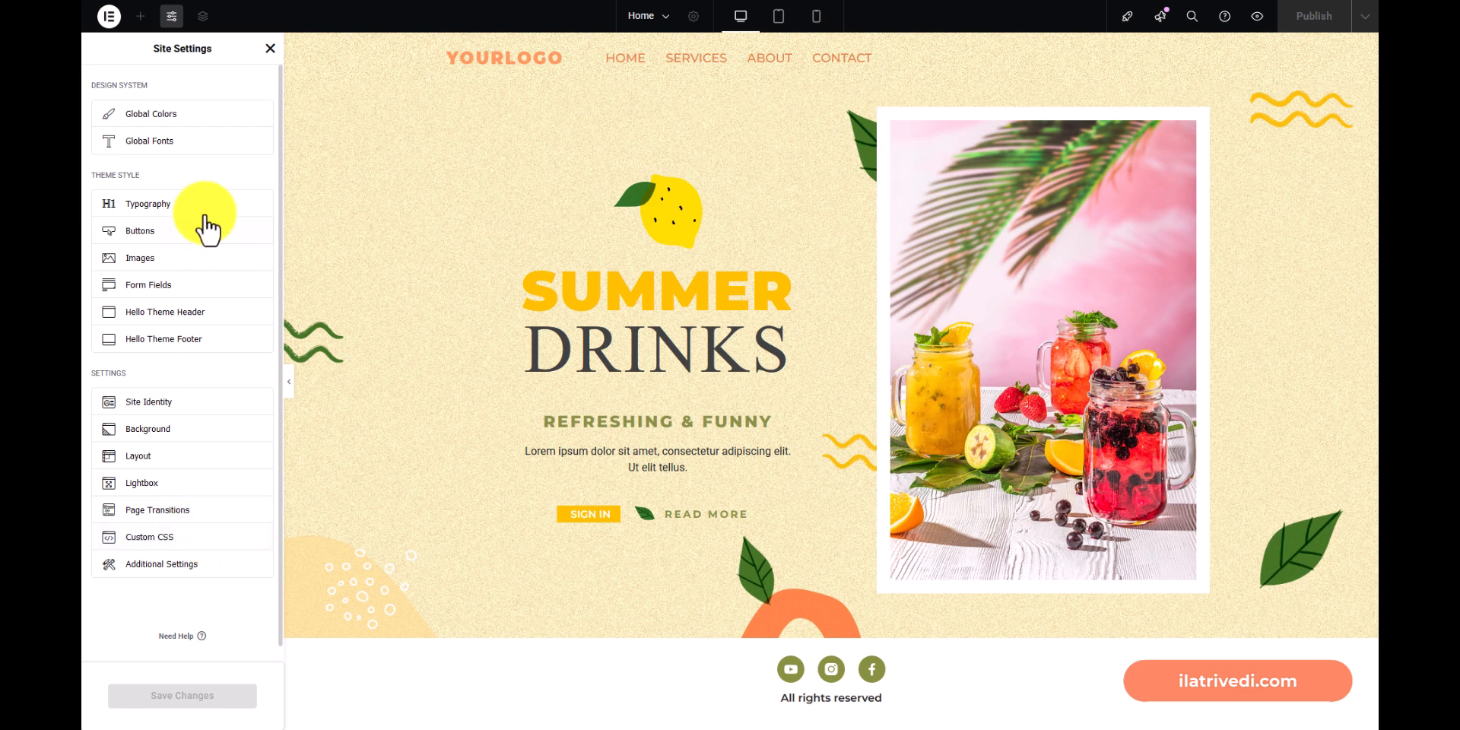
{"action": "left_click", "coordinate": [270, 48]}
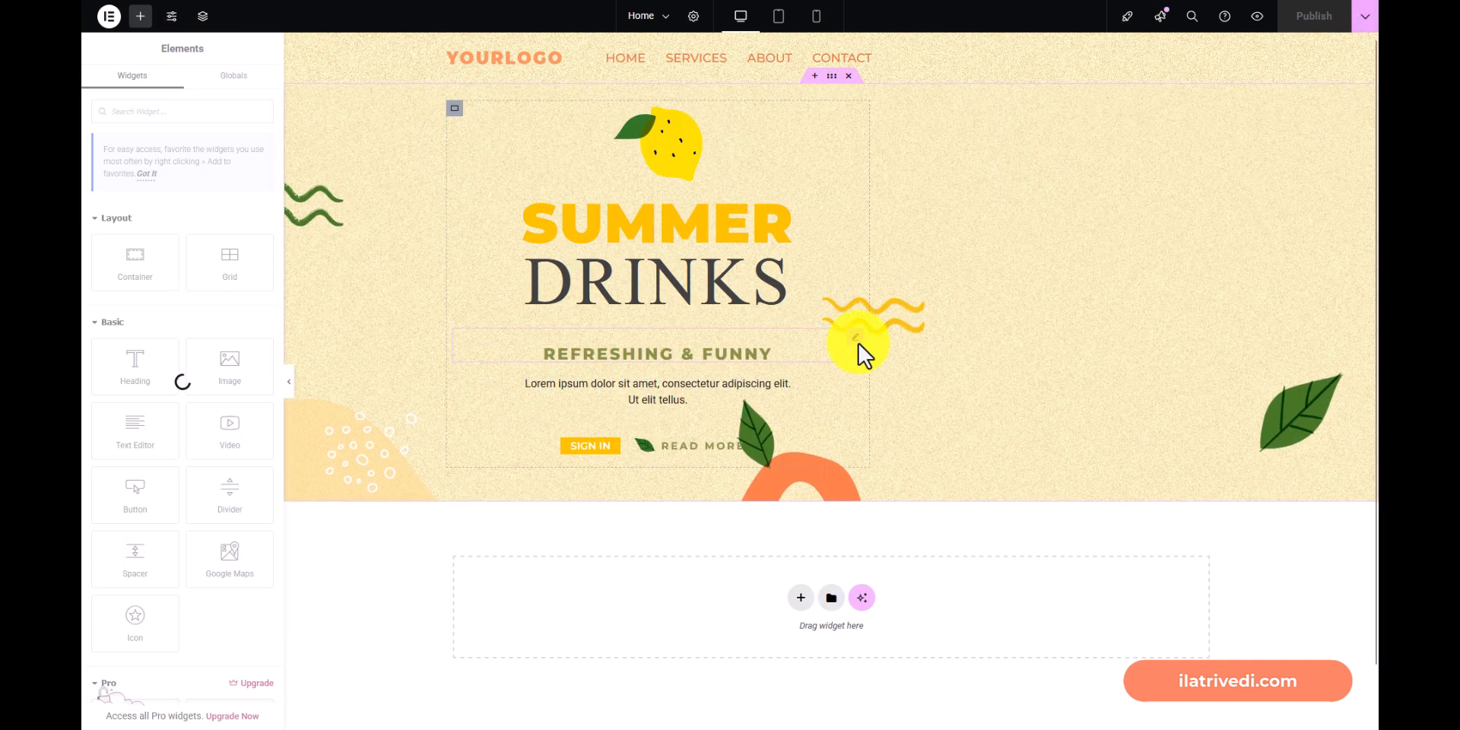
{"action": "left_click", "coordinate": [857, 342]}
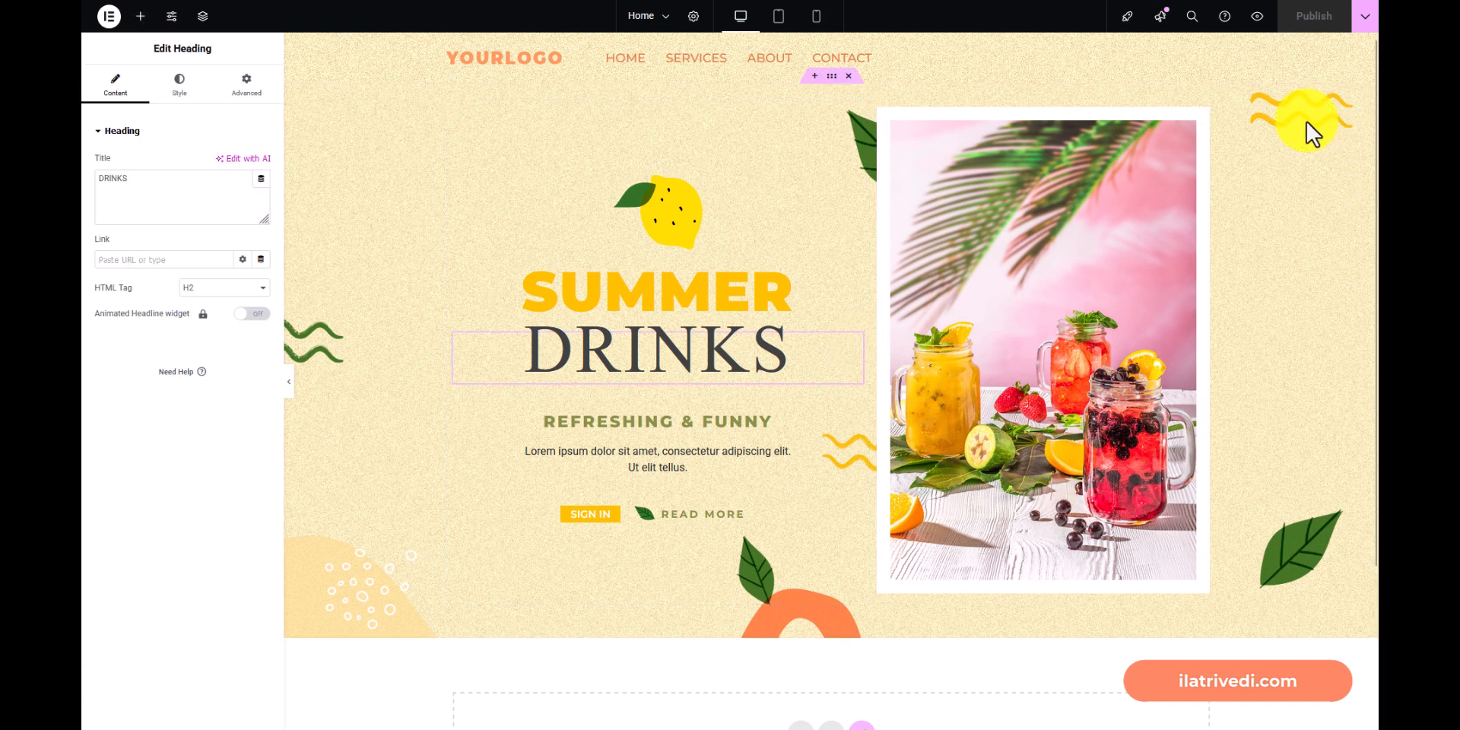
Examine the live Home page in the browser, switching between full-screen and windowed view.
{"action": "left_click", "coordinate": [1199, 116]}
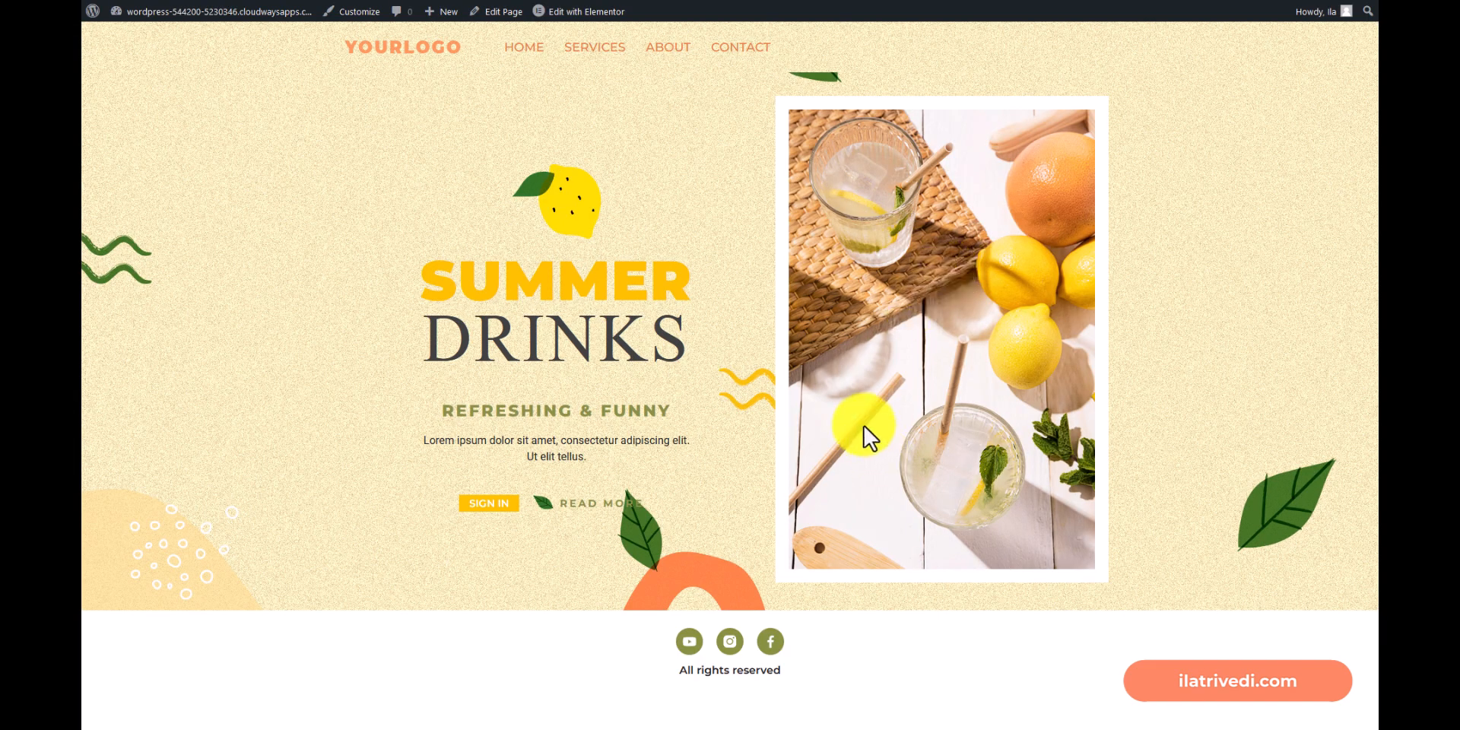
{"action": "key", "text": "F11"}
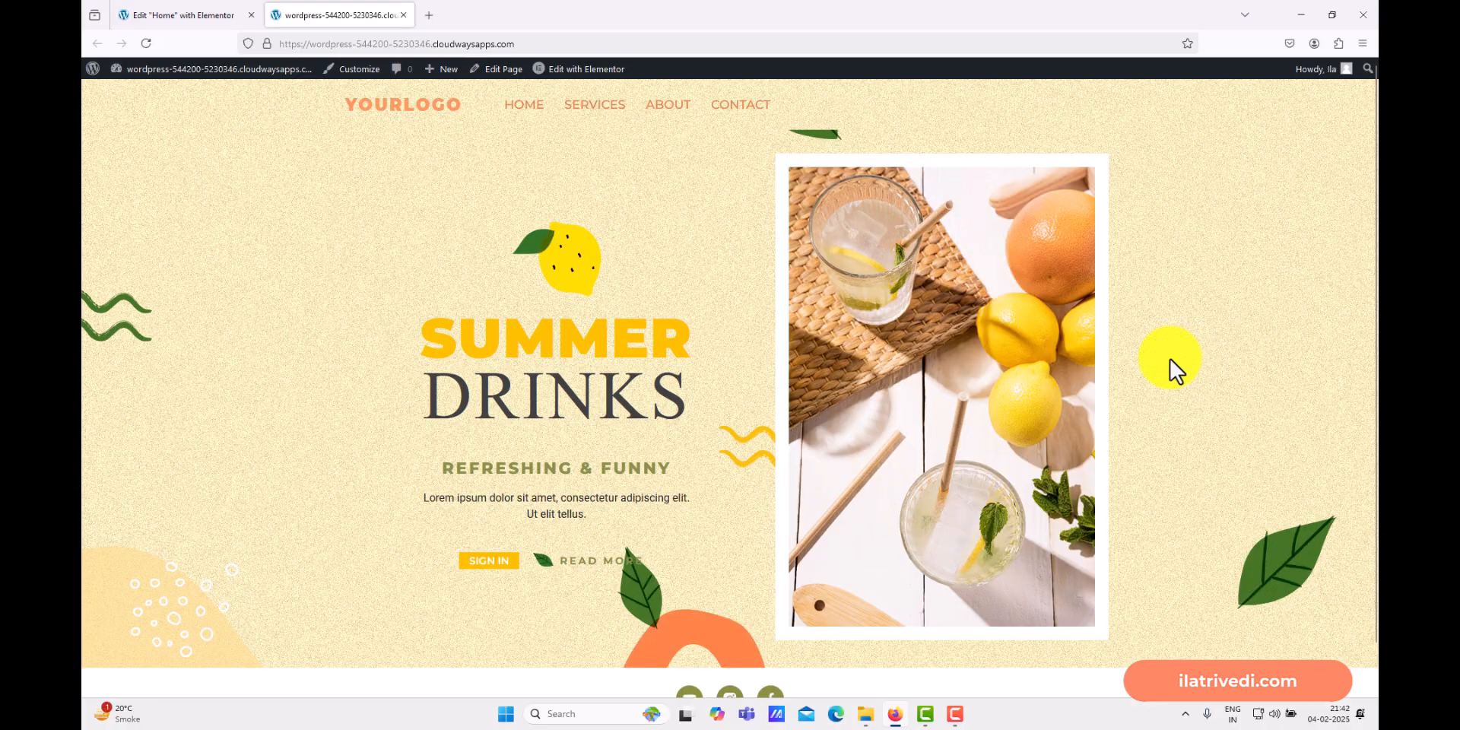
{"action": "key", "text": "F11"}
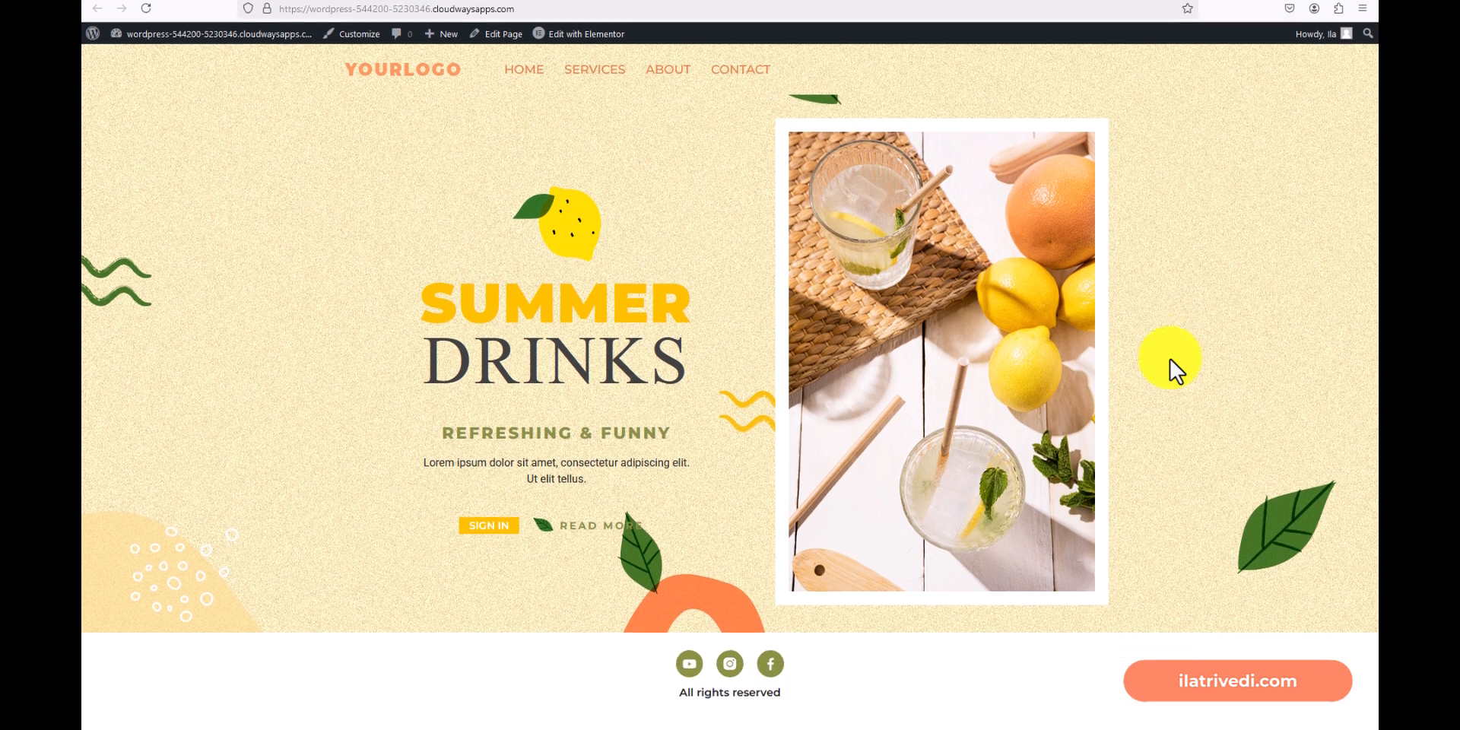